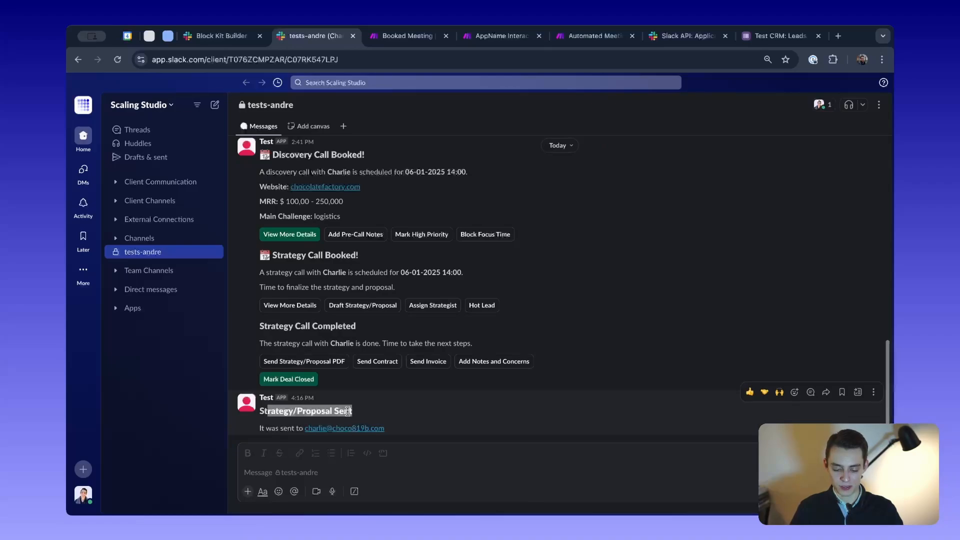
# Review the discovery call, strategy call and proposal notifications, with their action options, in the test channel
pyautogui.moveTo(257, 431); pyautogui.dragTo(396, 432)
pyautogui.click(399, 432)
pyautogui.scroll(1, 399, 432)
pyautogui.scroll(-1, 399, 432)
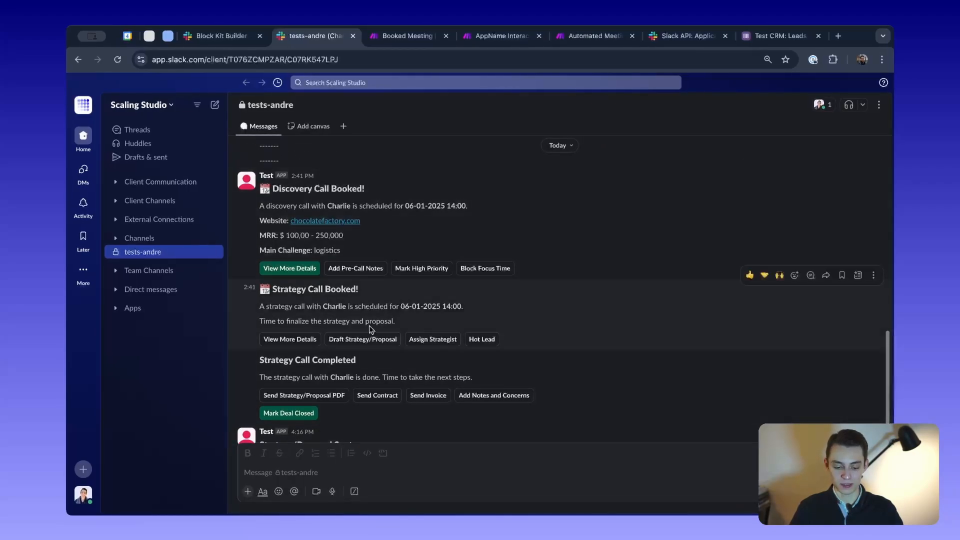
pyautogui.scroll(-1, 407, 308)
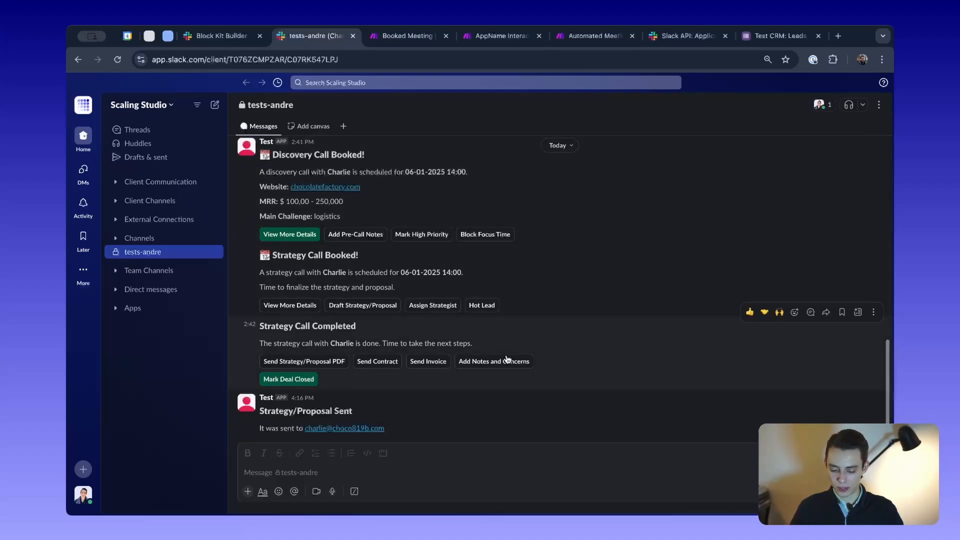
pyautogui.scroll(1, 525, 367)
pyautogui.scroll(-1, 525, 369)
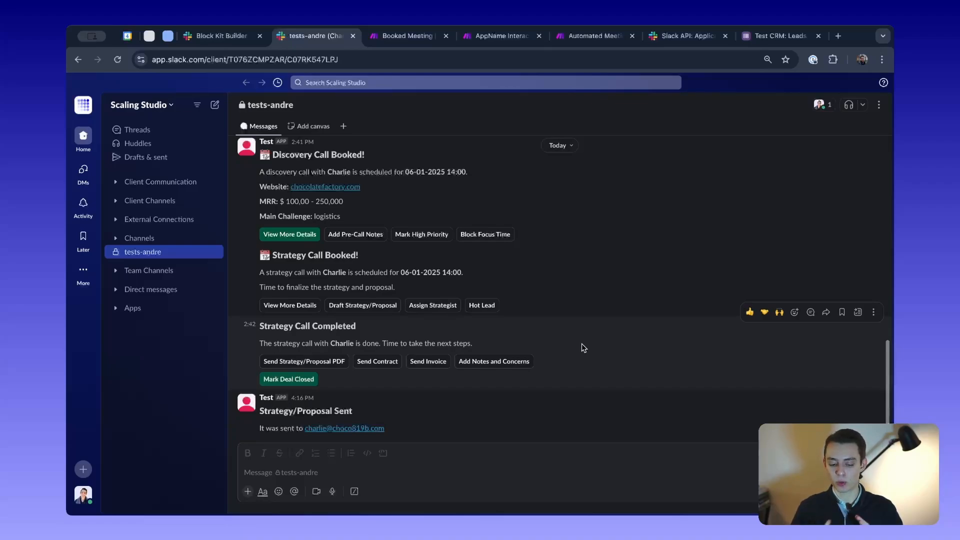
pyautogui.scroll(1, 582, 345)
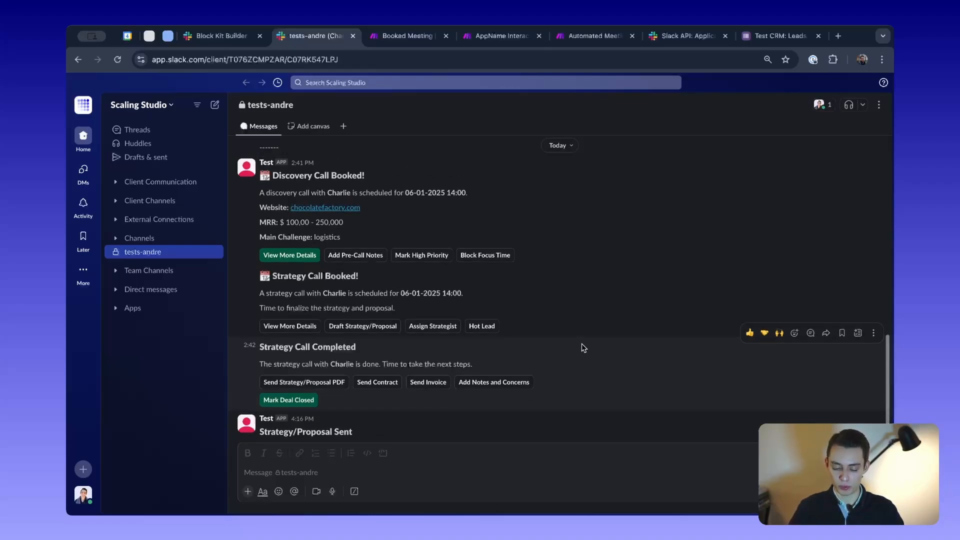
pyautogui.scroll(-1, 581, 345)
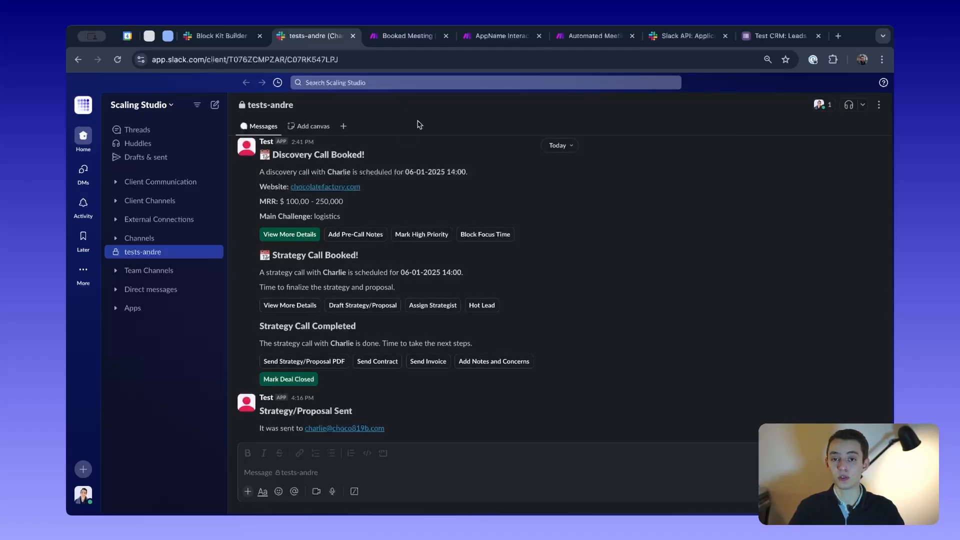
# Switch to the Booked Meeting scenario in Make and look over its module layout
pyautogui.click(403, 42)
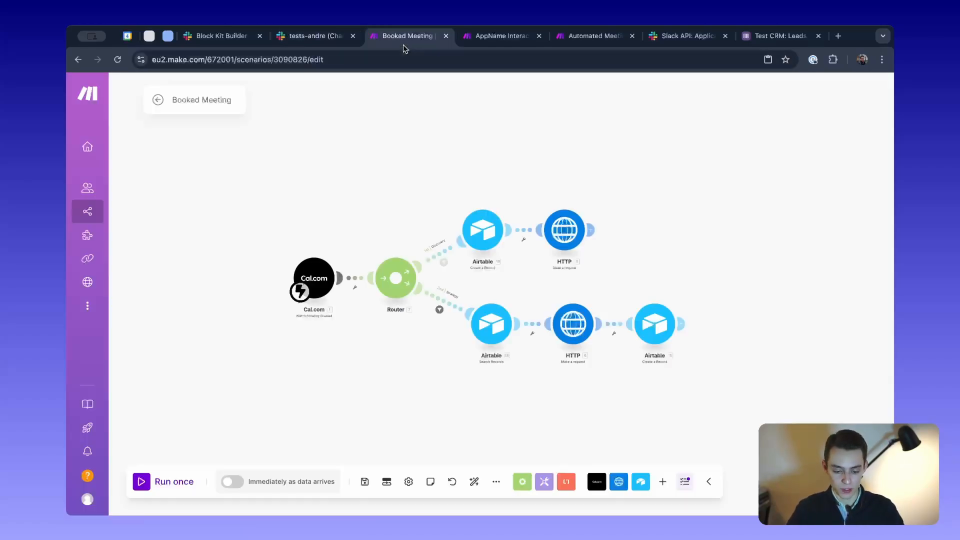
pyautogui.moveTo(398, 144); pyautogui.dragTo(368, 214)
pyautogui.moveTo(390, 401); pyautogui.dragTo(368, 311)
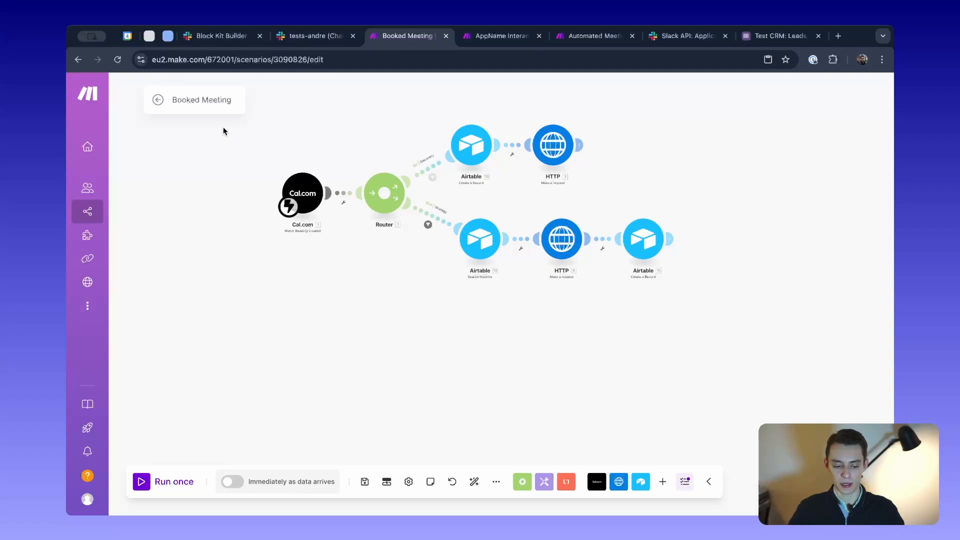
pyautogui.moveTo(174, 99); pyautogui.dragTo(227, 99)
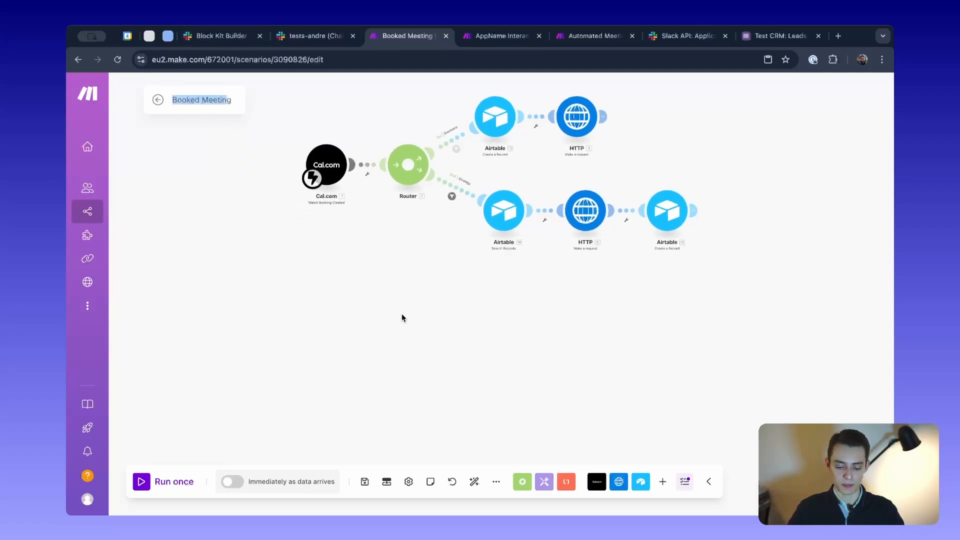
# Add an empty module in the blank area below the existing flow and bring up its app choices
pyautogui.scroll(3, 401, 320)
pyautogui.rightClick(402, 328)
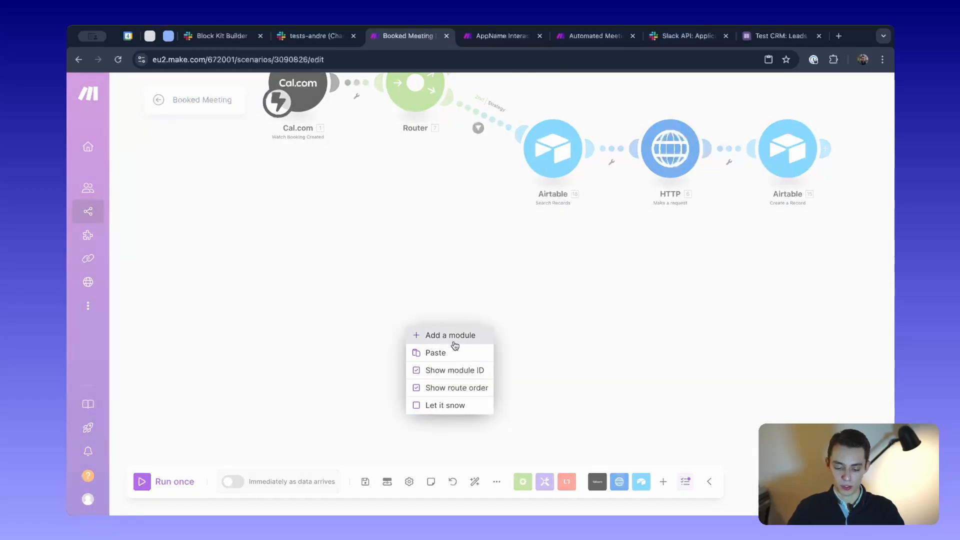
pyautogui.click(435, 336)
pyautogui.scroll(2, 421, 353)
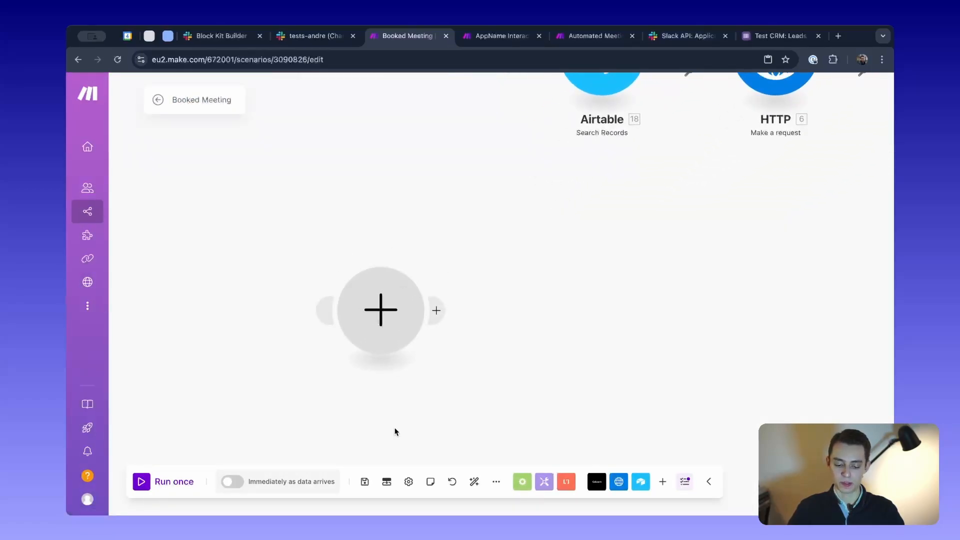
pyautogui.scroll(3, 450, 398)
pyautogui.click(397, 253)
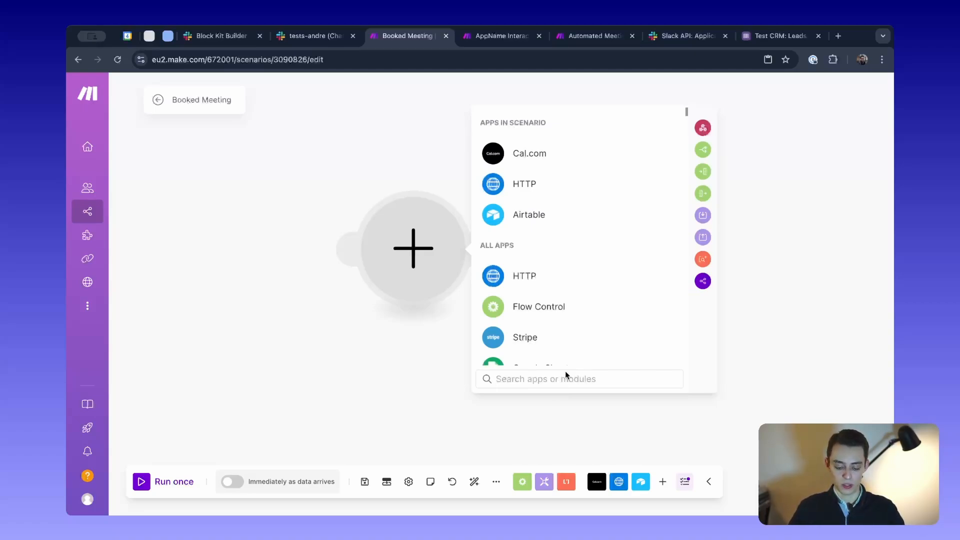
# Search the available apps for Calendly and Google Calendar, then clear the search
pyautogui.write('cl')
pyautogui.press('BackSpace')
pyautogui.press('BackSpace')
pyautogui.write('calendl')
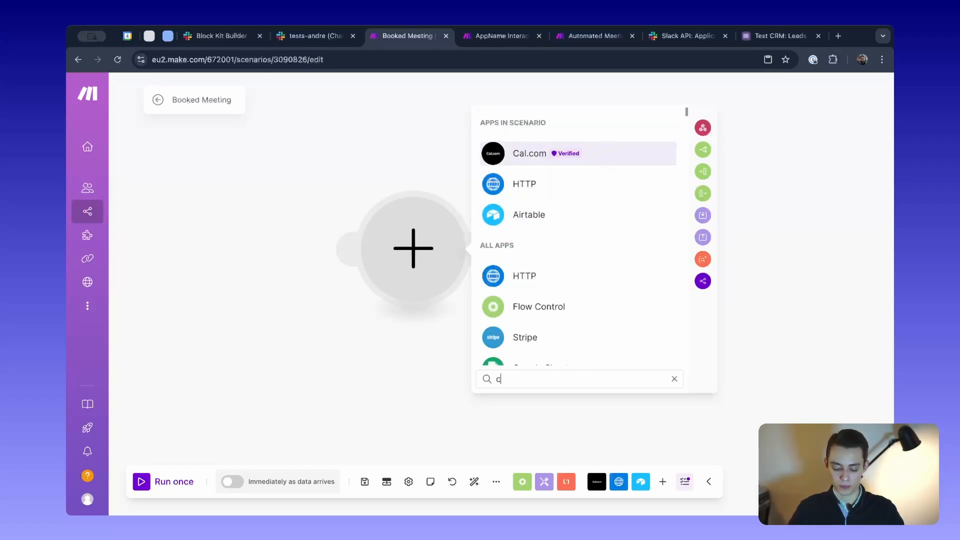
pyautogui.press('BackSpace')
pyautogui.press('BackSpace')
pyautogui.press('BackSpace')
pyautogui.press('BackSpace')
pyautogui.press('BackSpace')
pyautogui.press('BackSpace')
pyautogui.press('BackSpace')
pyautogui.write('google calne')
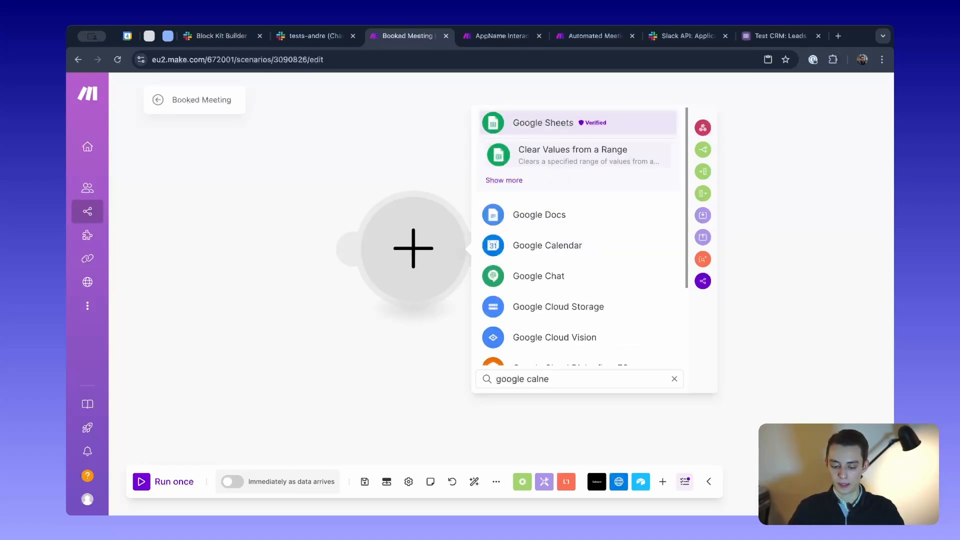
pyautogui.press('BackSpace')
pyautogui.press('BackSpace')
pyautogui.write('end')
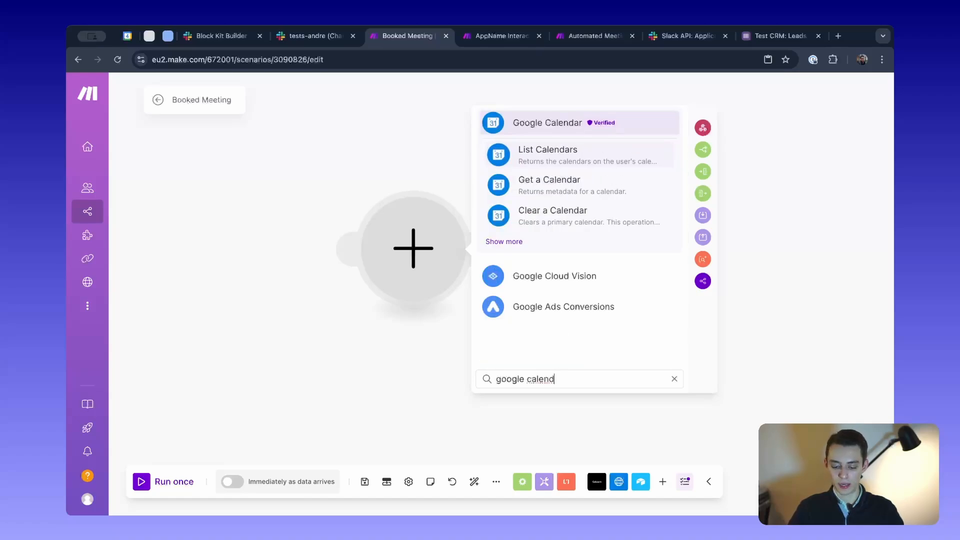
pyautogui.hotkey('ctrl', 'a')
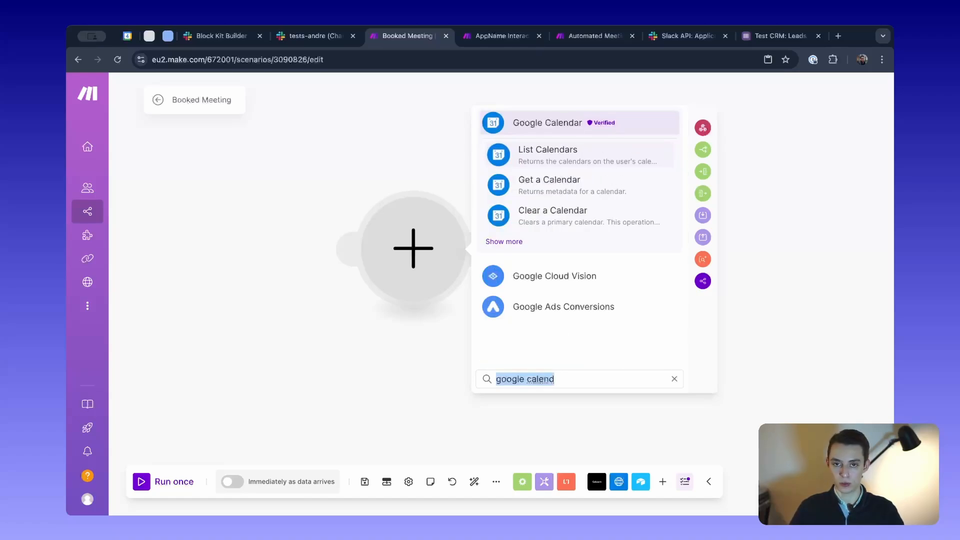
pyautogui.press('BackSpace')
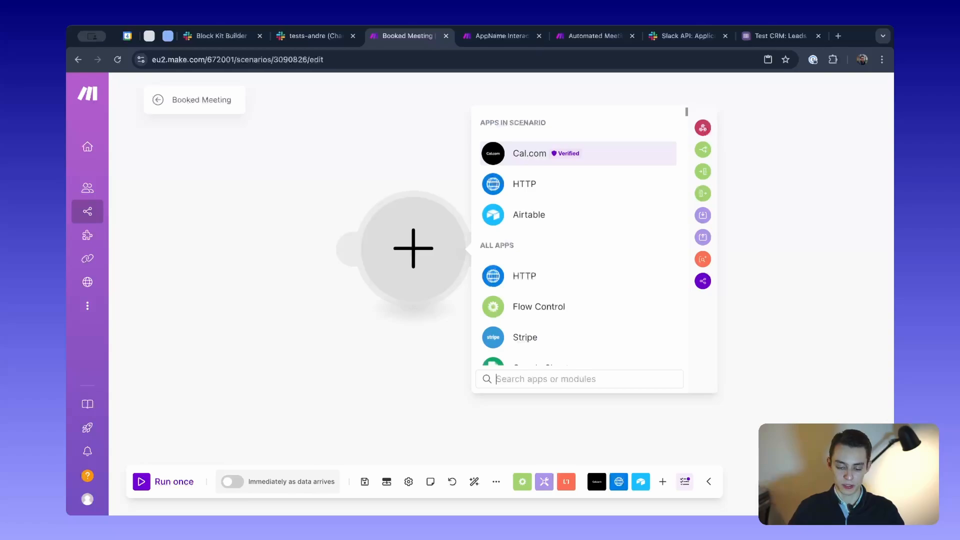
# Set the new module to Cal.com Watch Booking Created and view its webhook creation form without saving a webhook
pyautogui.click(604, 156)
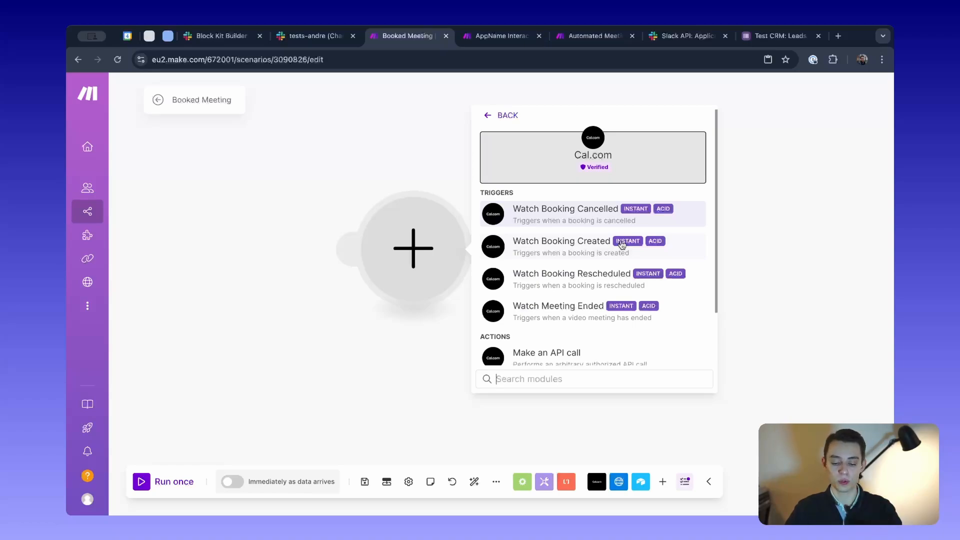
pyautogui.click(567, 241)
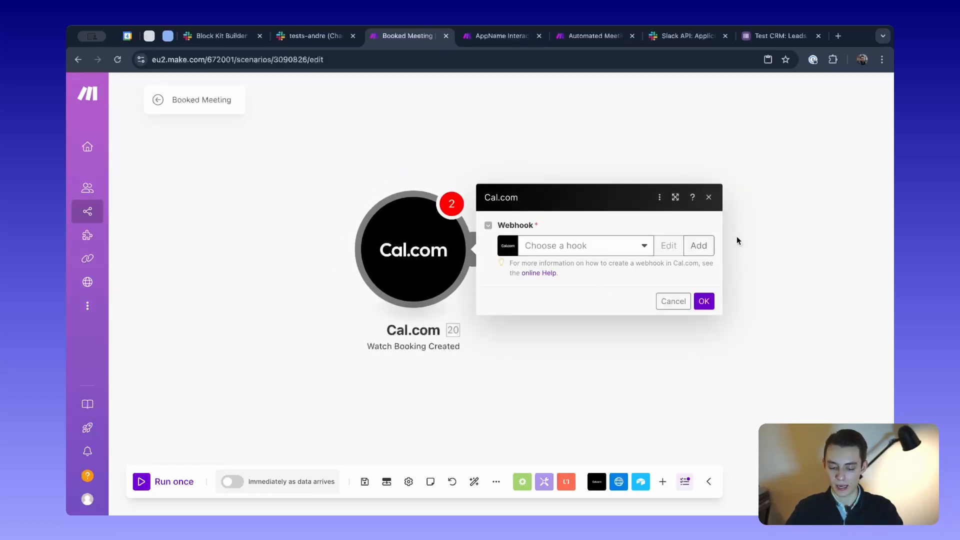
pyautogui.click(698, 246)
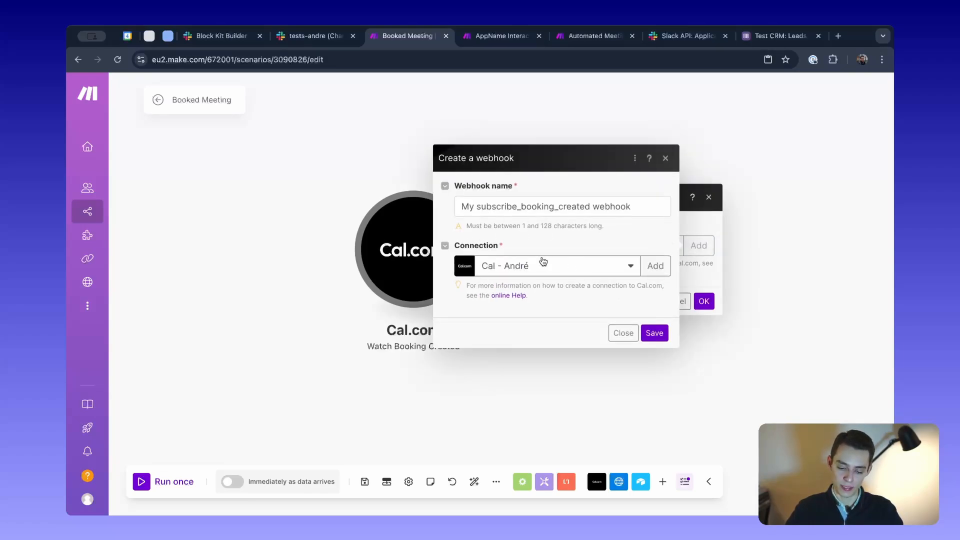
pyautogui.moveTo(630, 206); pyautogui.dragTo(439, 210)
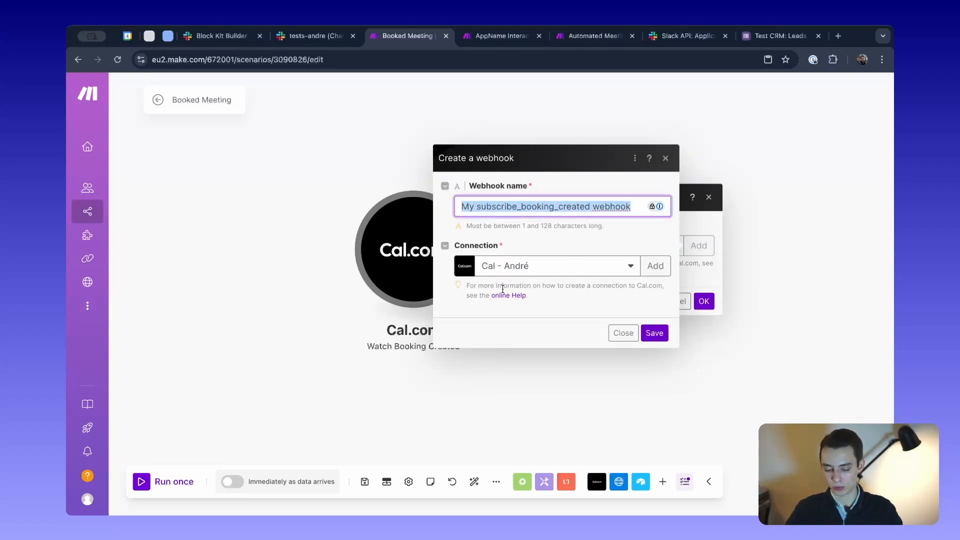
pyautogui.click(623, 333)
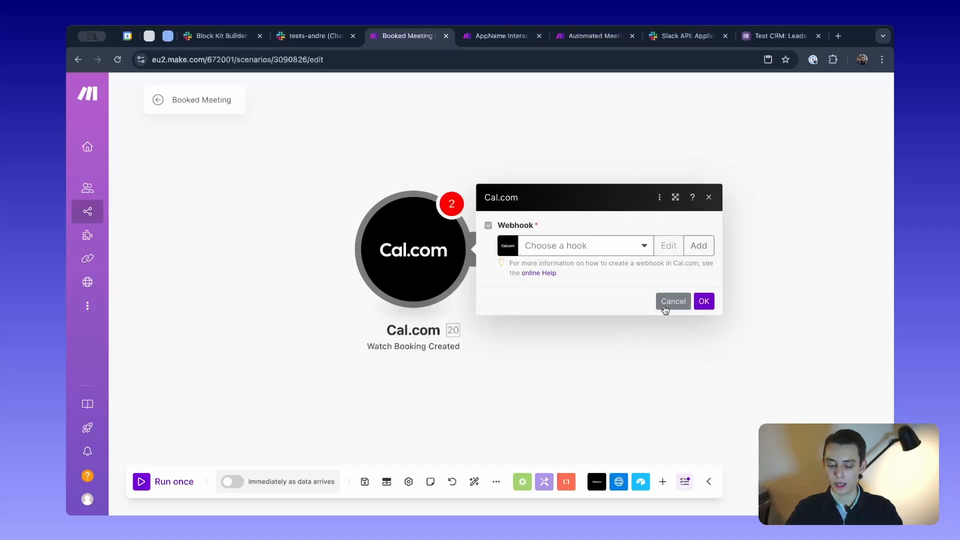
pyautogui.click(669, 301)
# Examine the router and its Discovery and Strategy routes with their Airtable and HTTP modules
pyautogui.scroll(-3, 594, 309)
pyautogui.moveTo(593, 225); pyautogui.dragTo(478, 319)
pyautogui.scroll(-2, 511, 349)
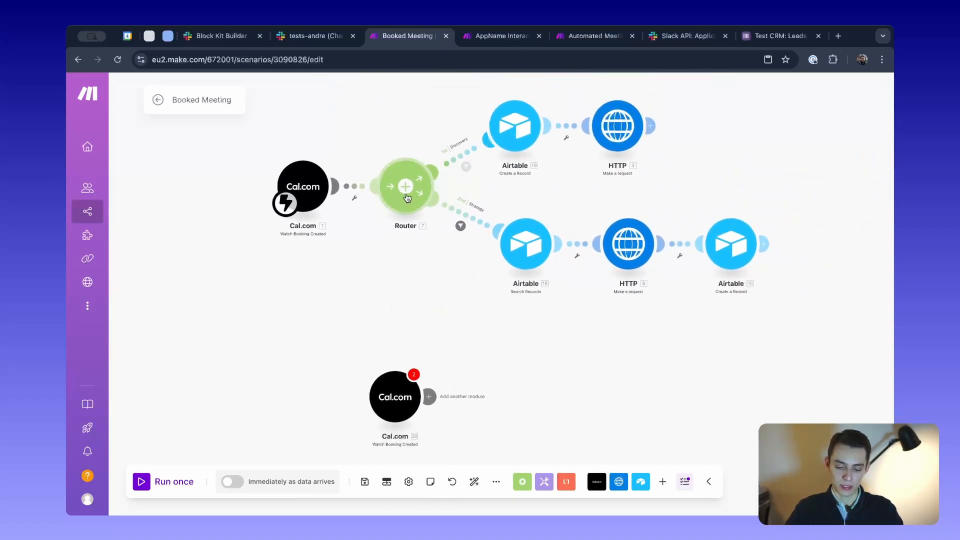
pyautogui.scroll(4, 407, 196)
pyautogui.scroll(3, 407, 197)
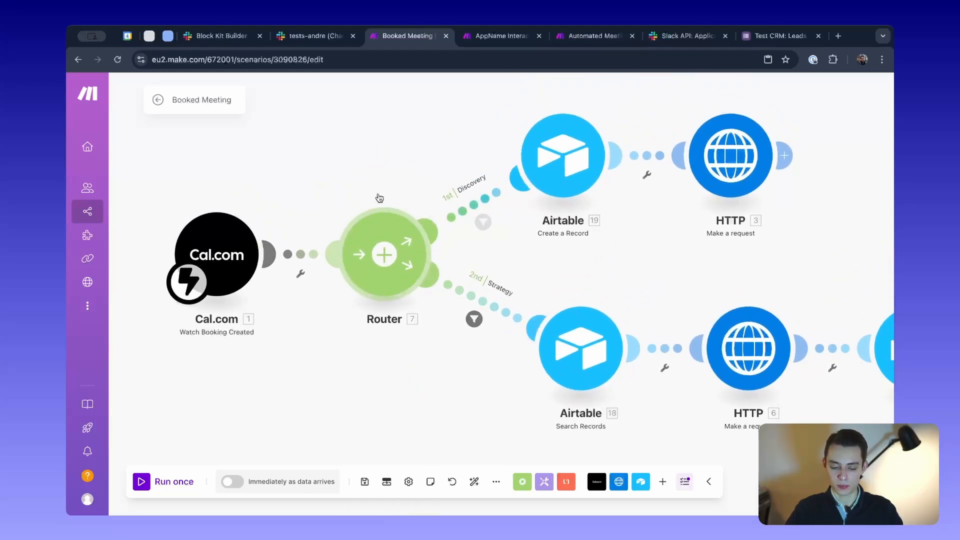
pyautogui.scroll(-2, 350, 218)
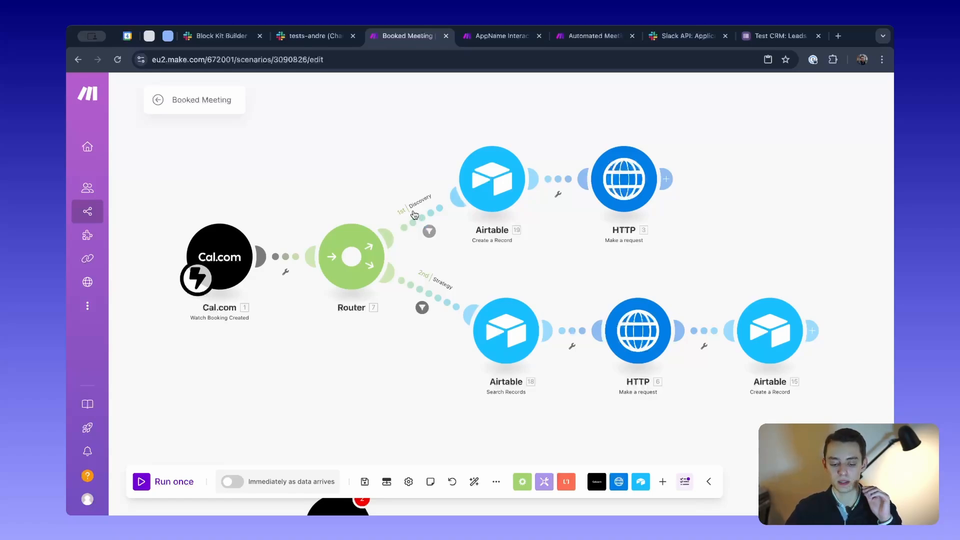
pyautogui.scroll(2, 402, 192)
pyautogui.moveTo(401, 193); pyautogui.dragTo(401, 172)
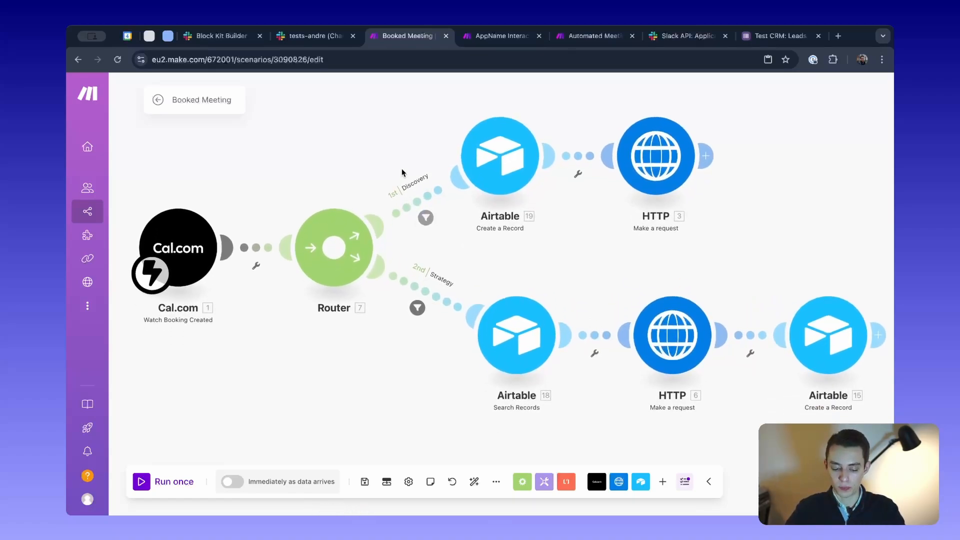
pyautogui.moveTo(222, 158); pyautogui.dragTo(752, 377)
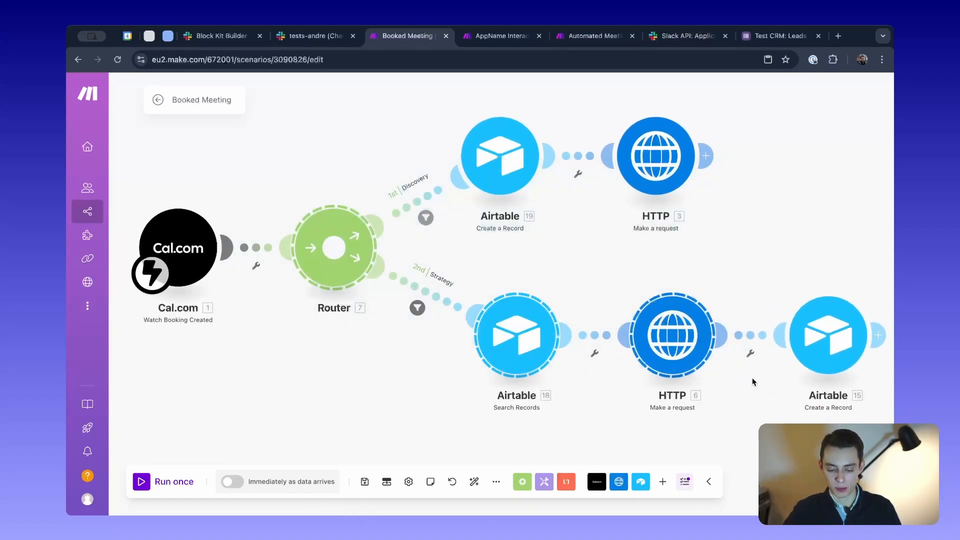
pyautogui.click(517, 251)
pyautogui.scroll(-2, 519, 252)
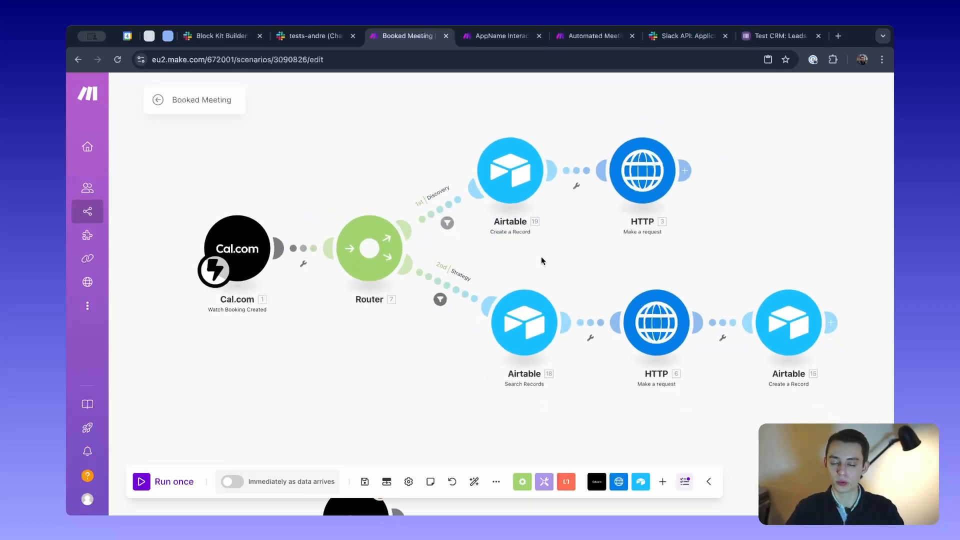
pyautogui.moveTo(541, 256); pyautogui.dragTo(493, 257)
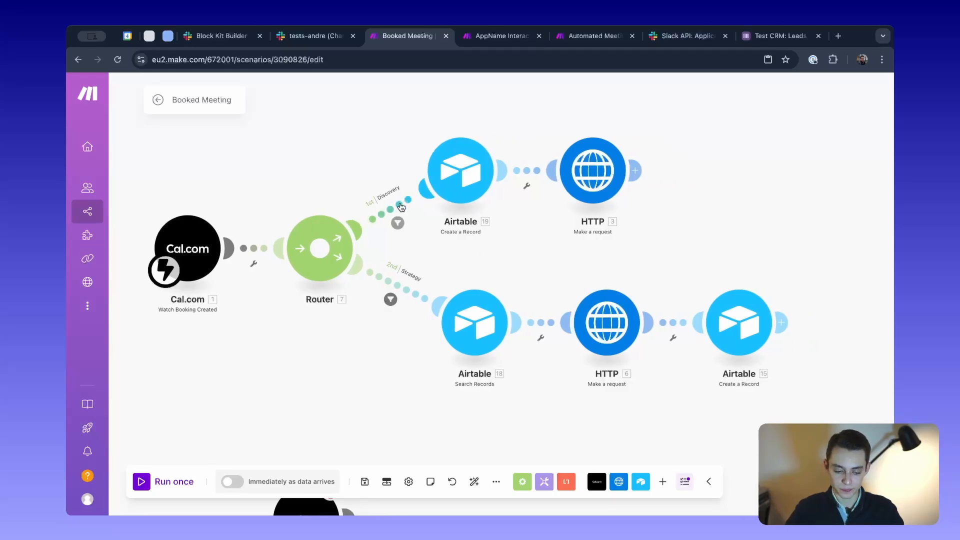
# Inspect the Discovery route's filter condition and the Cal.com payload fields available to it
pyautogui.click(398, 222)
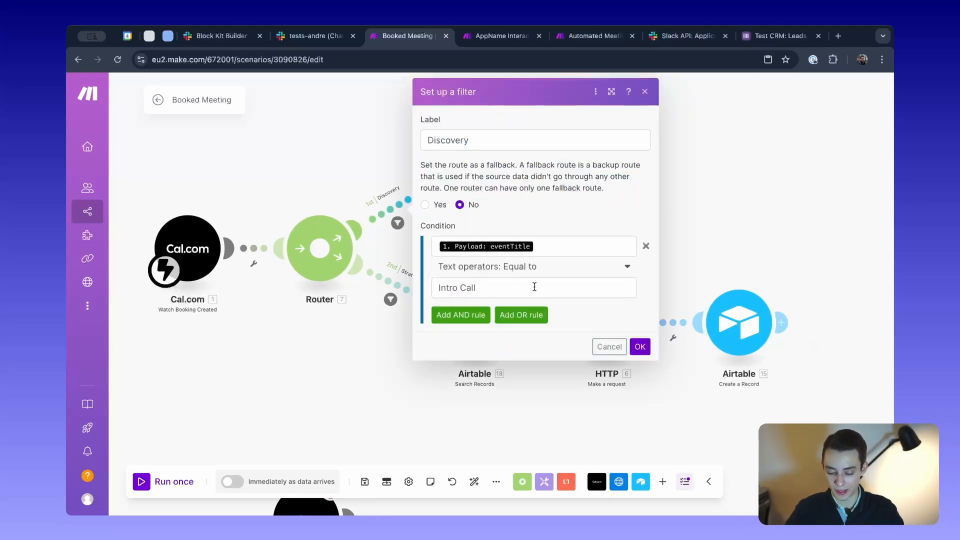
pyautogui.click(559, 251)
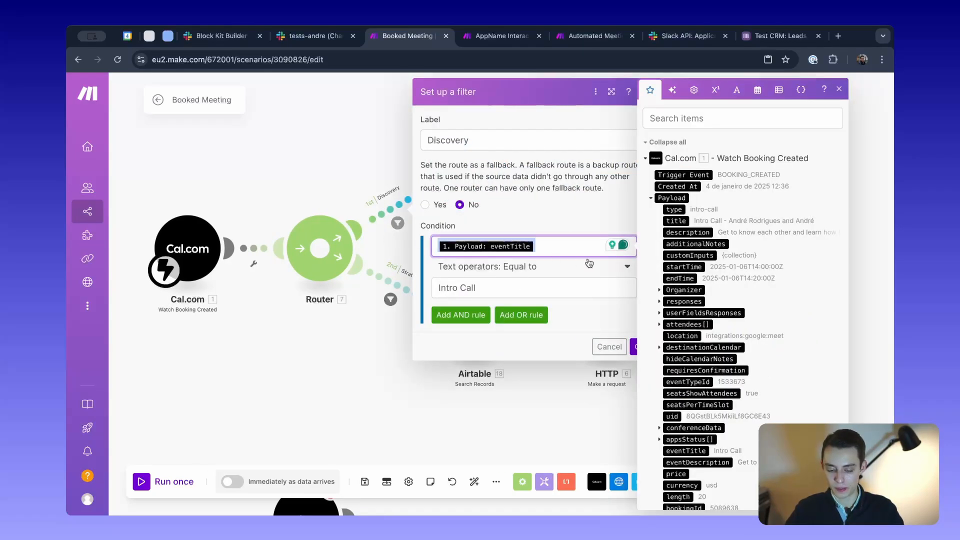
pyautogui.click(566, 244)
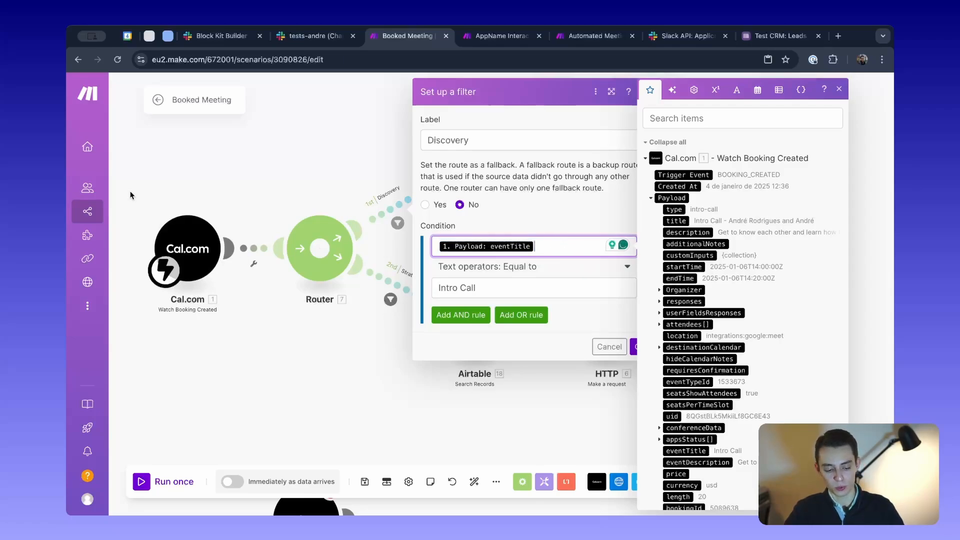
pyautogui.moveTo(131, 195); pyautogui.dragTo(274, 357)
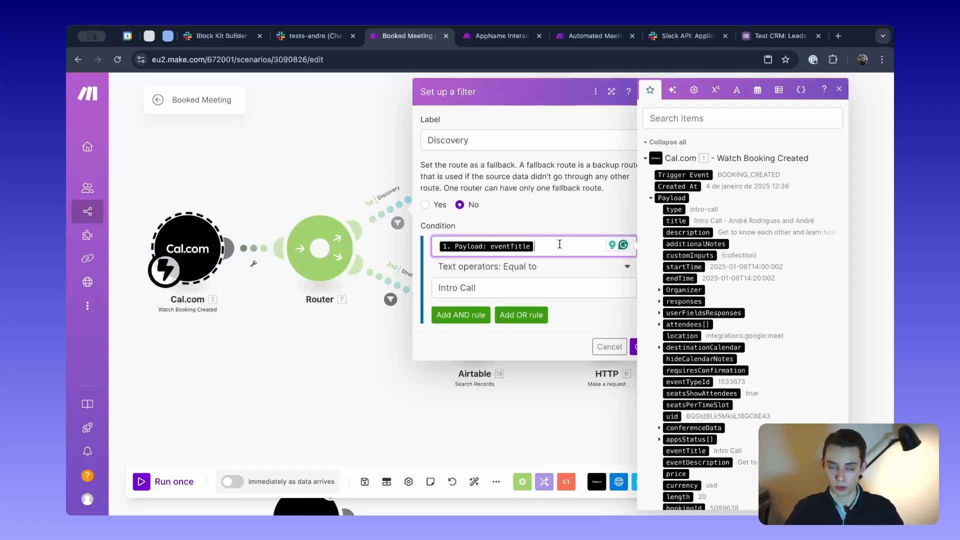
pyautogui.click(226, 176)
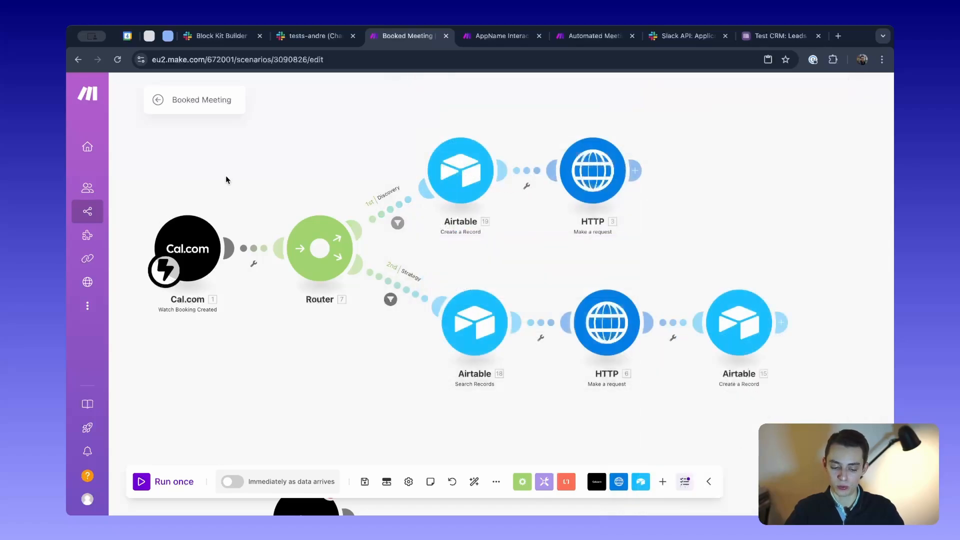
# Run only the original Cal.com Watch Booking Created module connected to the router
pyautogui.rightClick(195, 235)
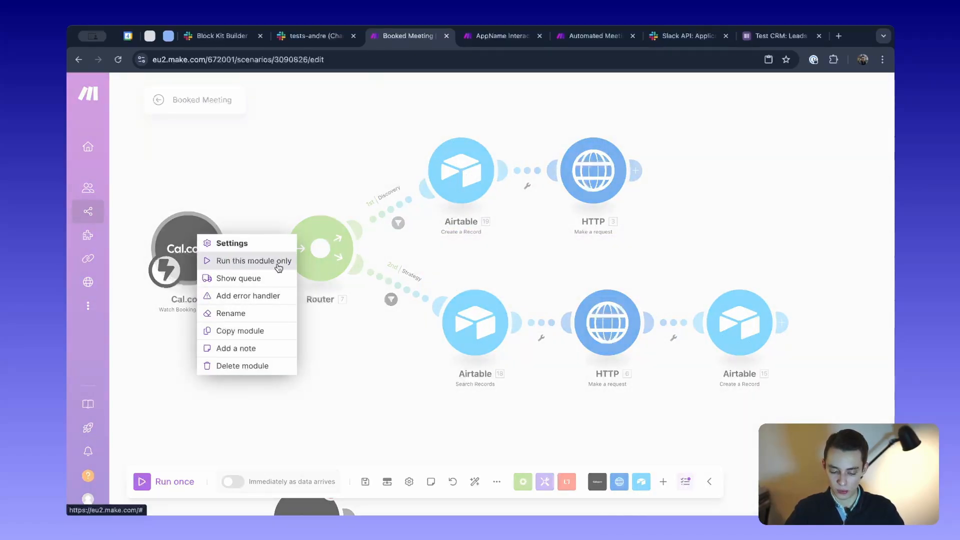
pyautogui.click(235, 260)
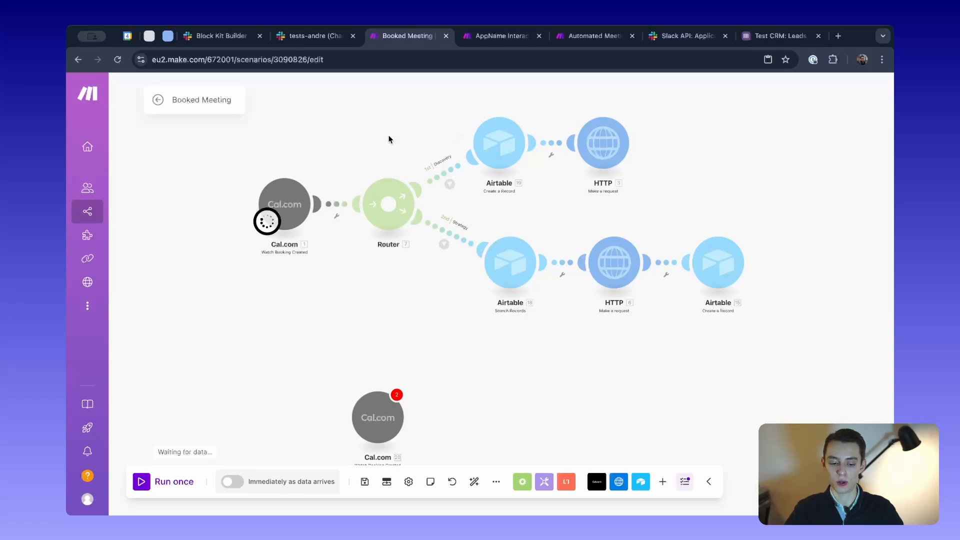
# Open the Discovery route's filter and browse the Cal.com payload fields available for its condition
pyautogui.moveTo(393, 121); pyautogui.dragTo(366, 160)
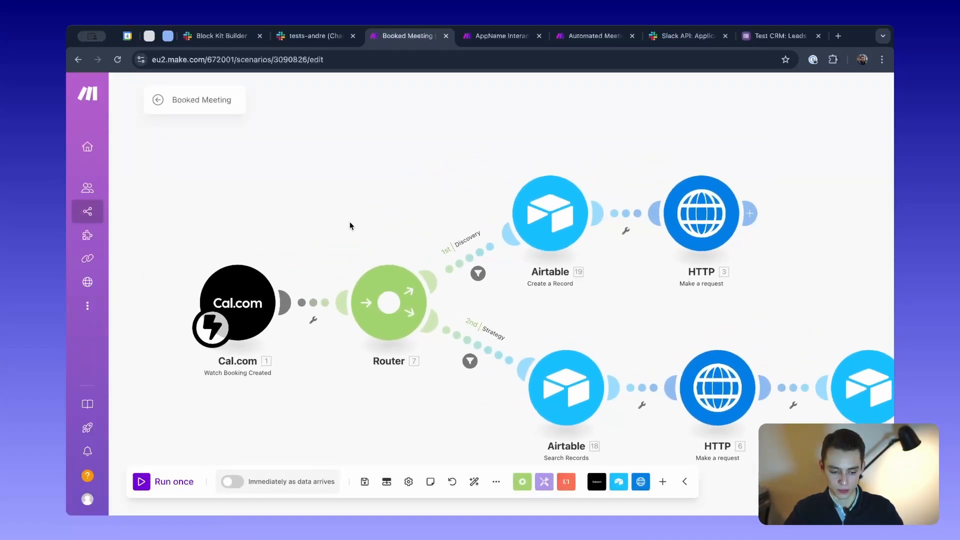
pyautogui.click(437, 231)
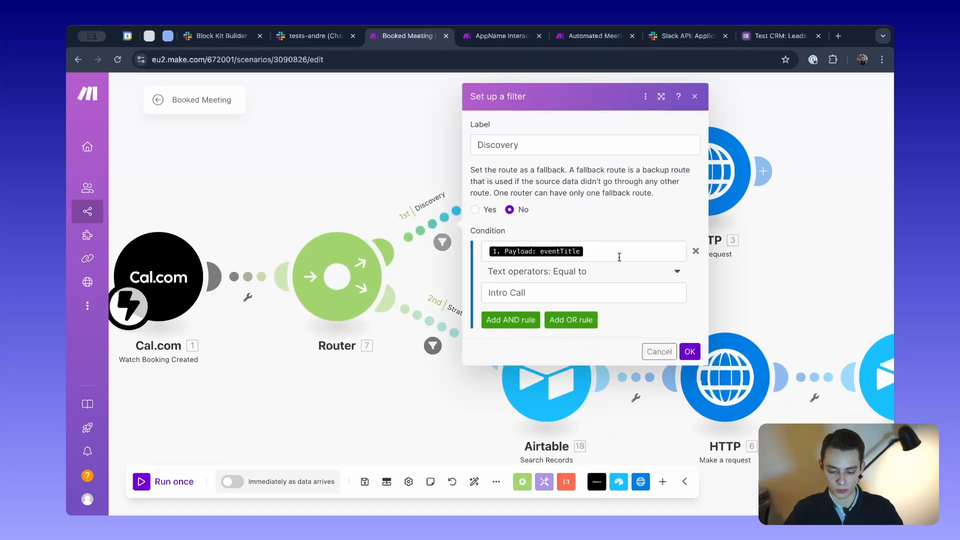
pyautogui.click(618, 253)
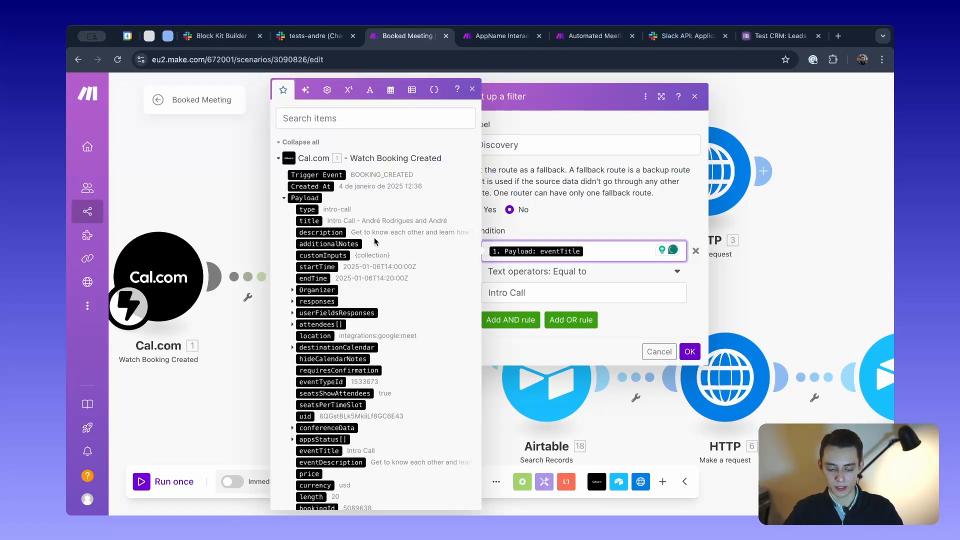
pyautogui.scroll(-5, 376, 248)
pyautogui.scroll(5, 358, 379)
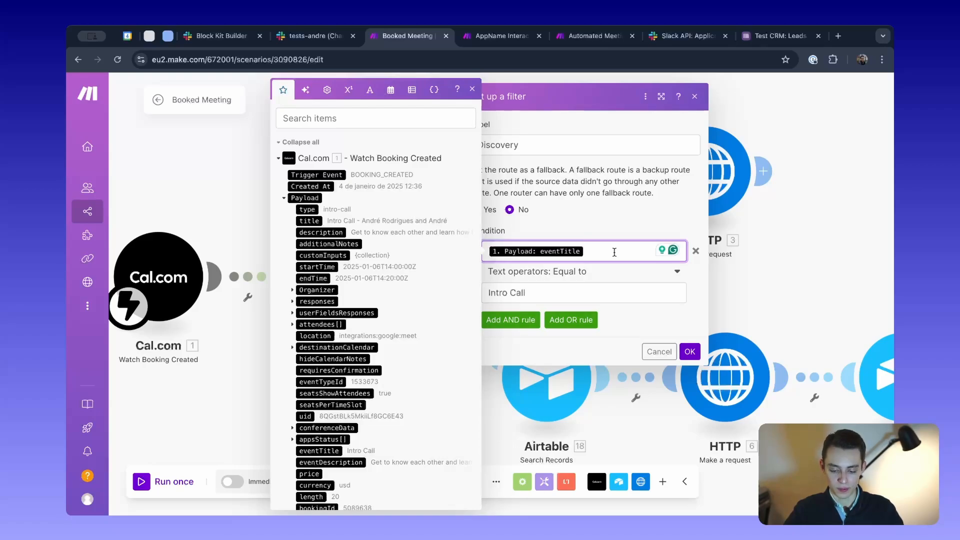
pyautogui.scroll(-3, 397, 299)
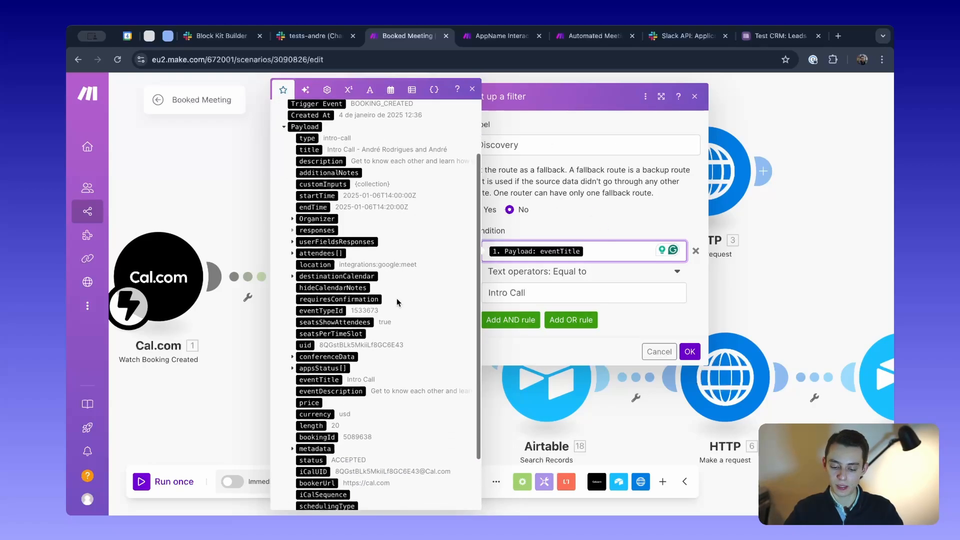
pyautogui.scroll(-2, 415, 295)
# Compare the Discovery filter's Intro Call value with the event title field in the Cal.com booking payload
pyautogui.tripleClick(505, 292)
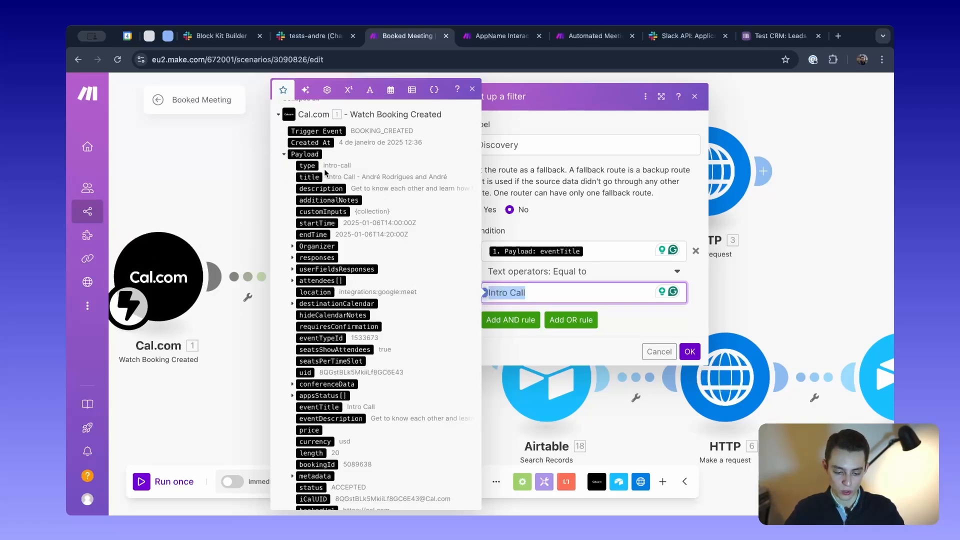
pyautogui.scroll(-3, 324, 276)
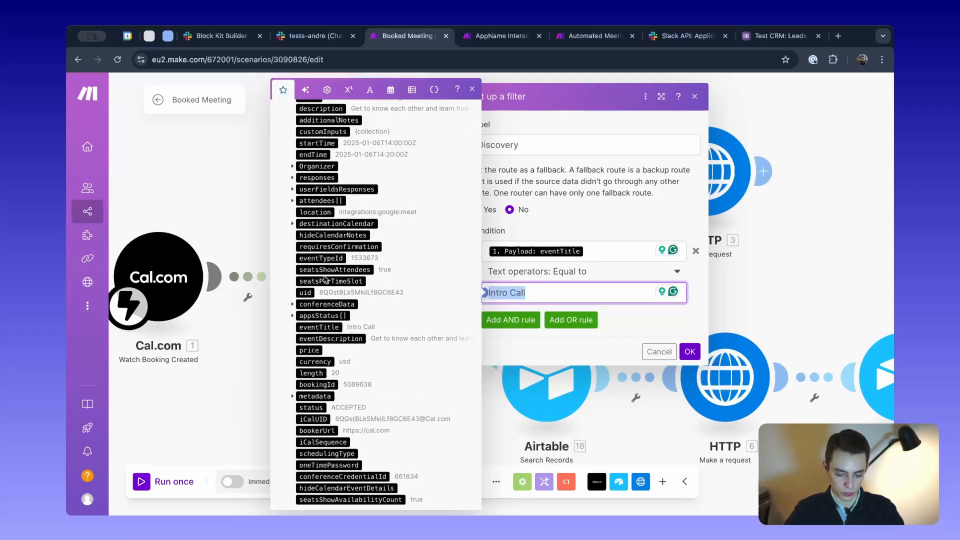
pyautogui.scroll(2, 323, 331)
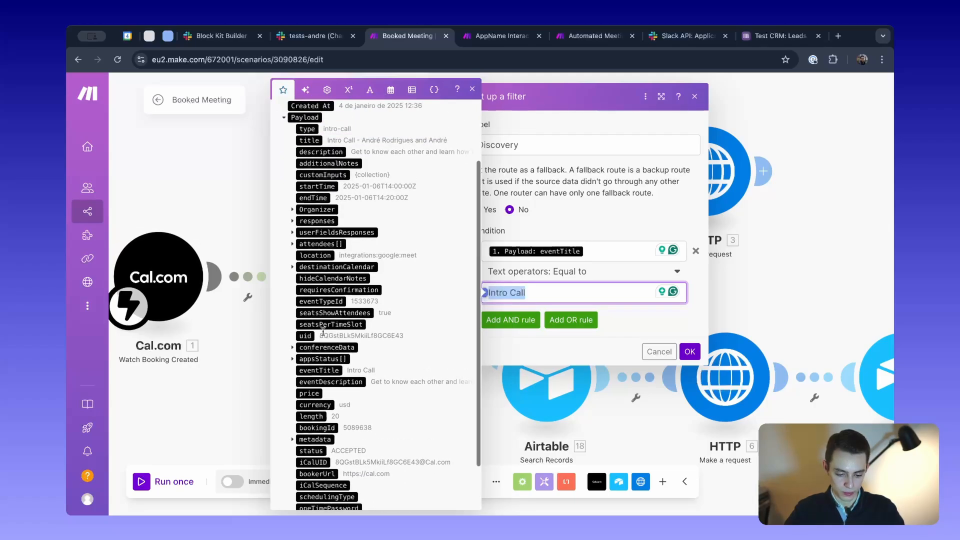
pyautogui.scroll(-2, 323, 332)
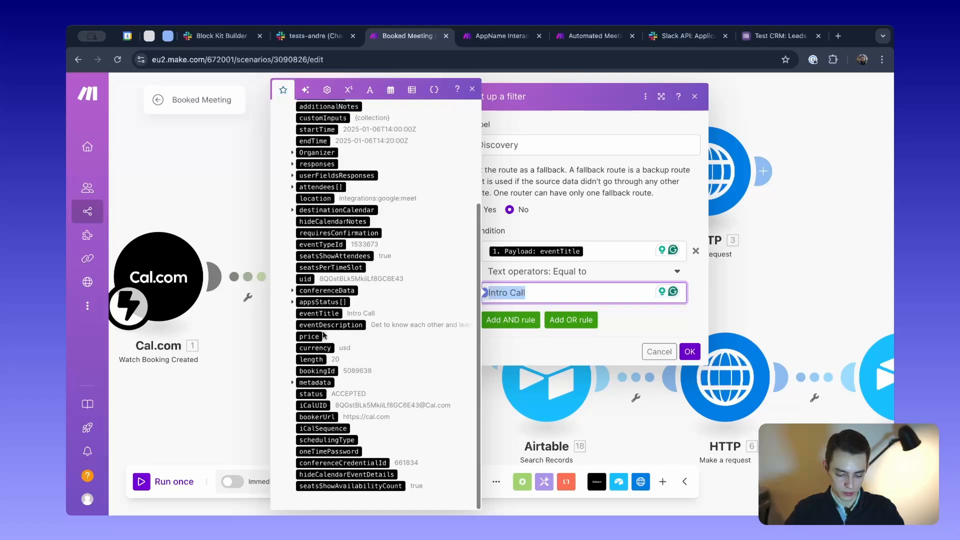
pyautogui.scroll(5, 324, 335)
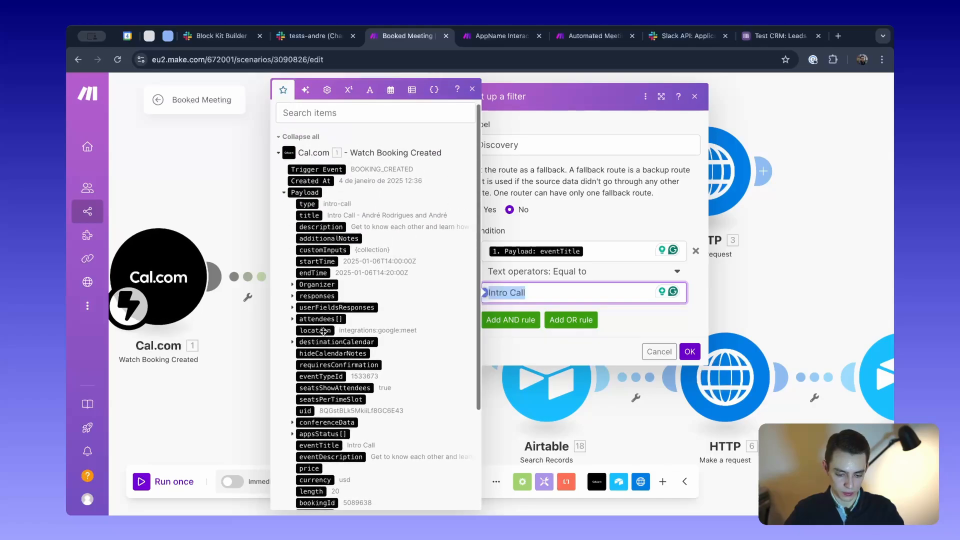
pyautogui.scroll(-1, 362, 271)
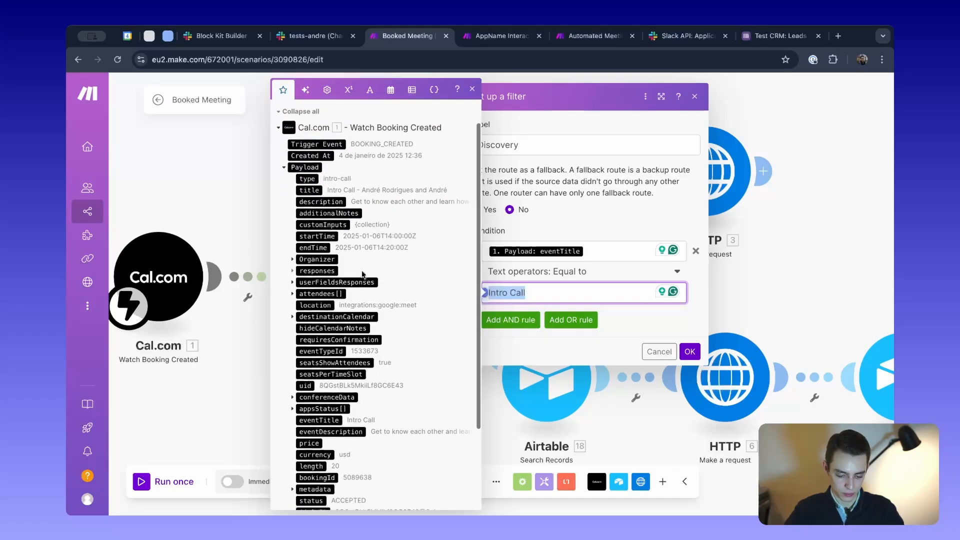
pyautogui.scroll(-2, 358, 330)
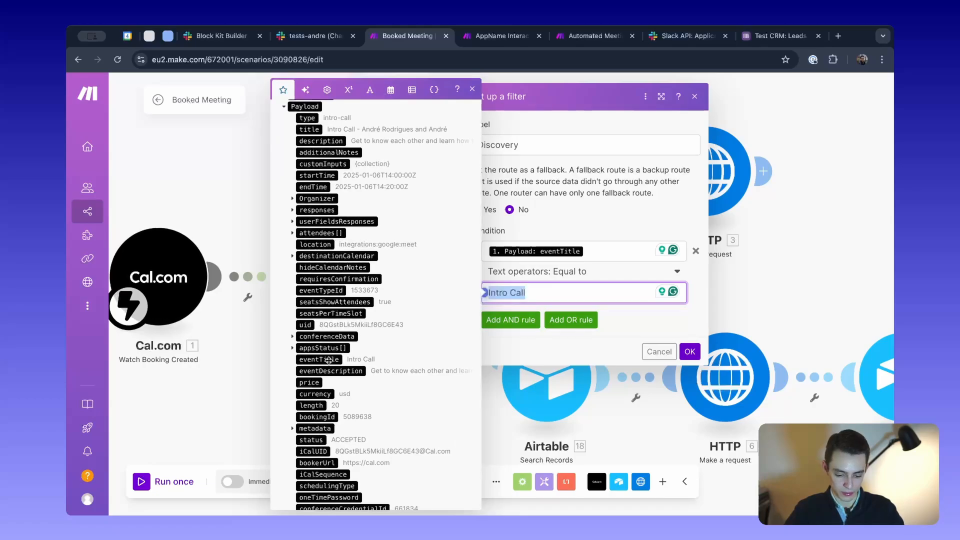
# Try inserting the payload's eventTitle field into the Discovery filter, check both sides of the condition, and close the filter
pyautogui.click(320, 359)
pyautogui.press('BackSpace')
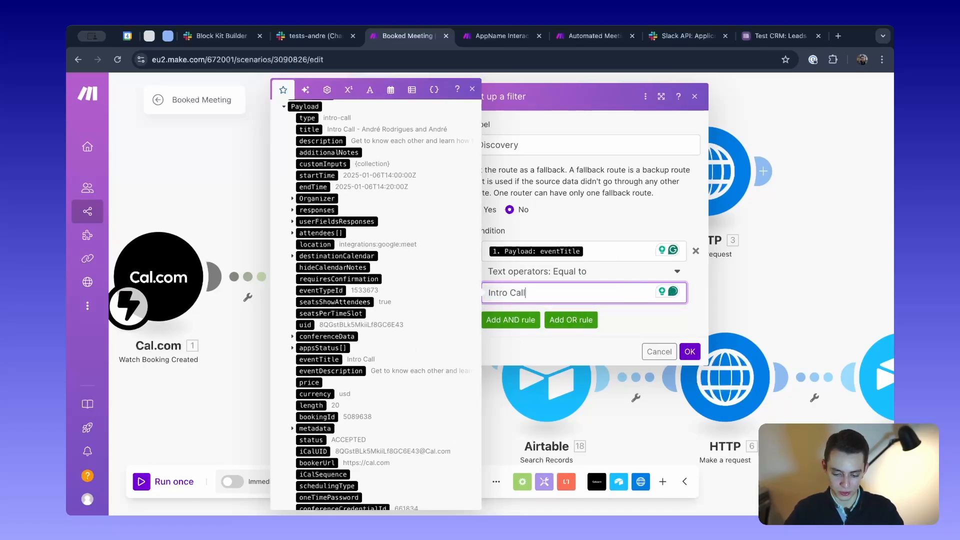
pyautogui.click(616, 244)
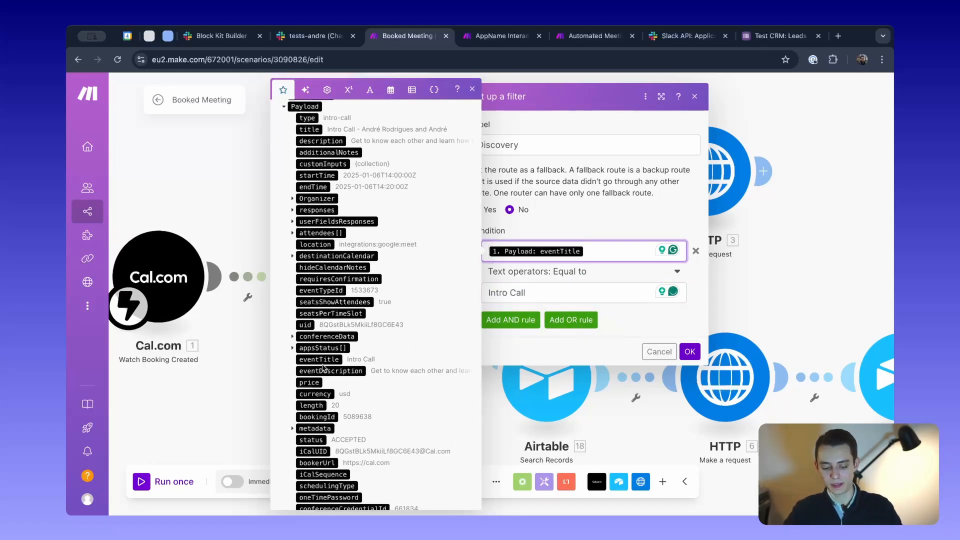
pyautogui.click(563, 292)
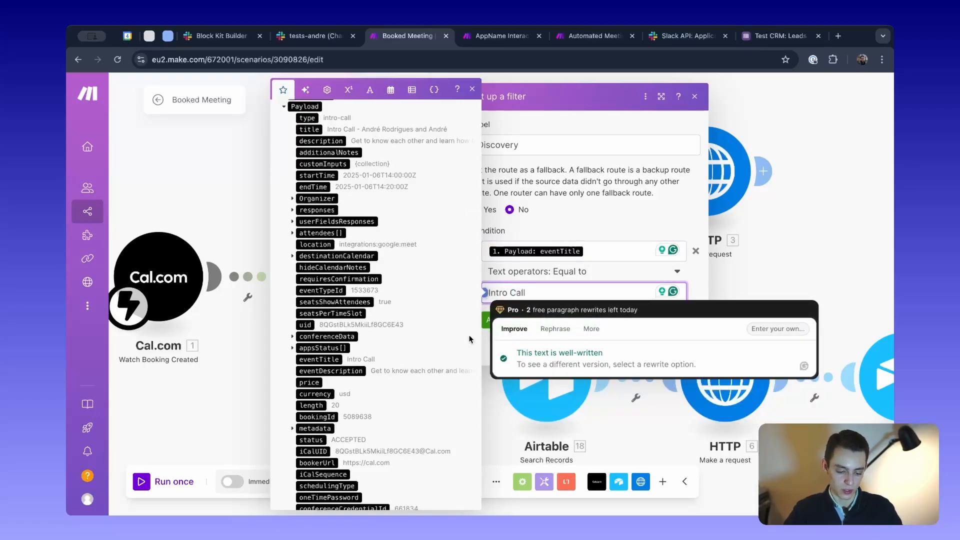
pyautogui.click(605, 225)
pyautogui.click(385, 165)
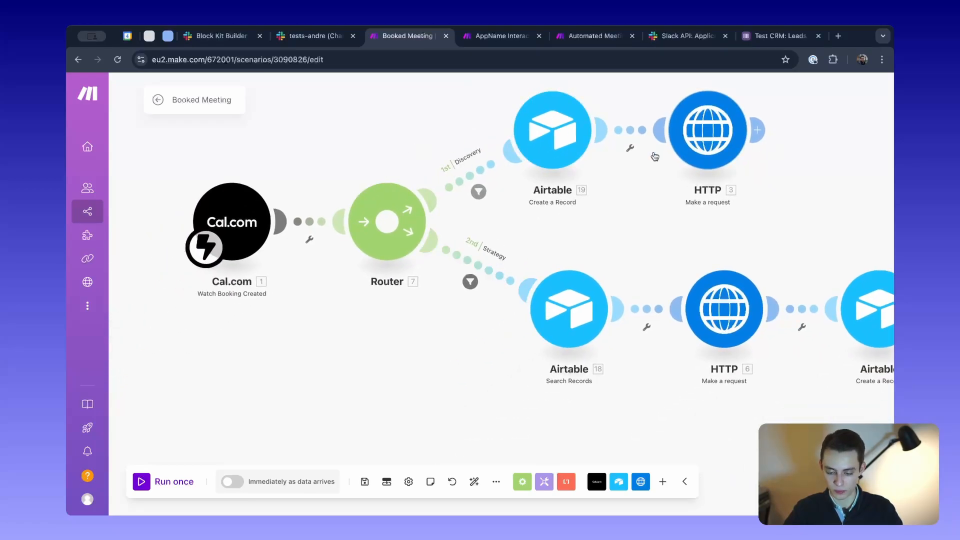
# Inspect the Strategy route's filter comparing the payload's eventTitle with Strategy Call, and close it
pyautogui.click(499, 270)
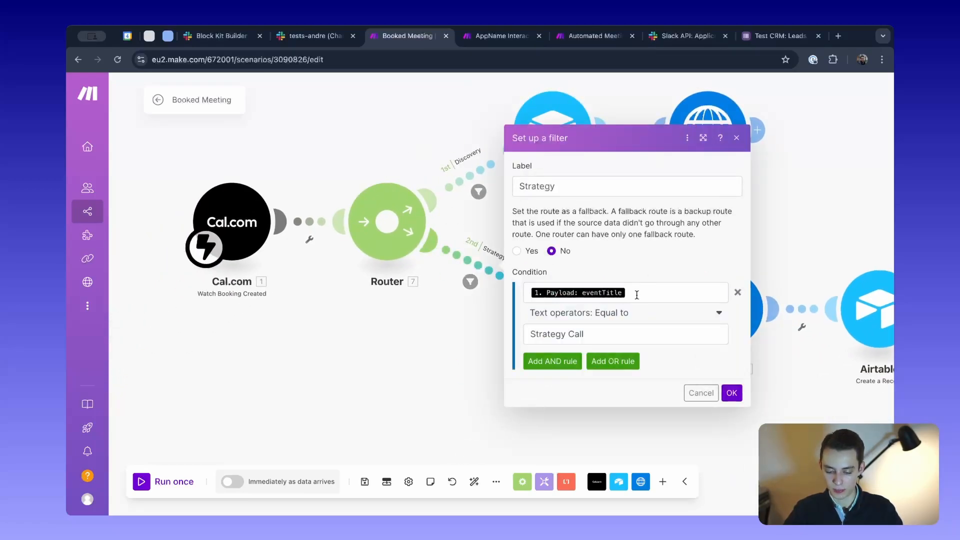
pyautogui.click(638, 292)
pyautogui.scroll(-10, 395, 350)
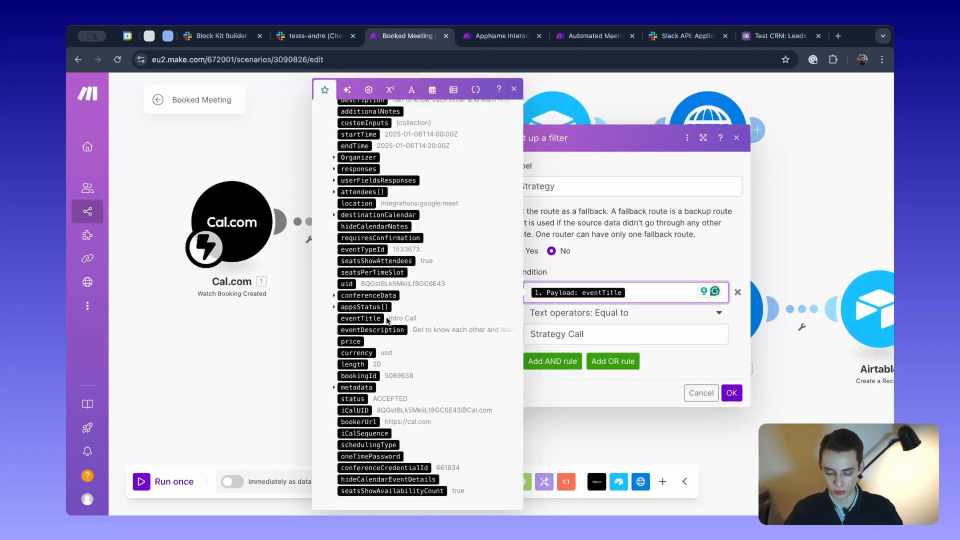
pyautogui.click(618, 334)
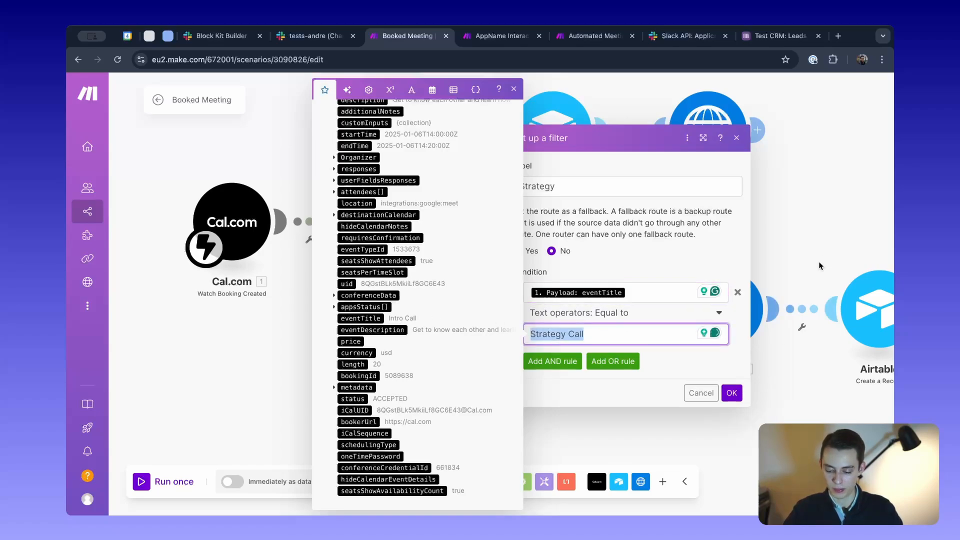
pyautogui.click(731, 392)
pyautogui.scroll(-1, 336, 145)
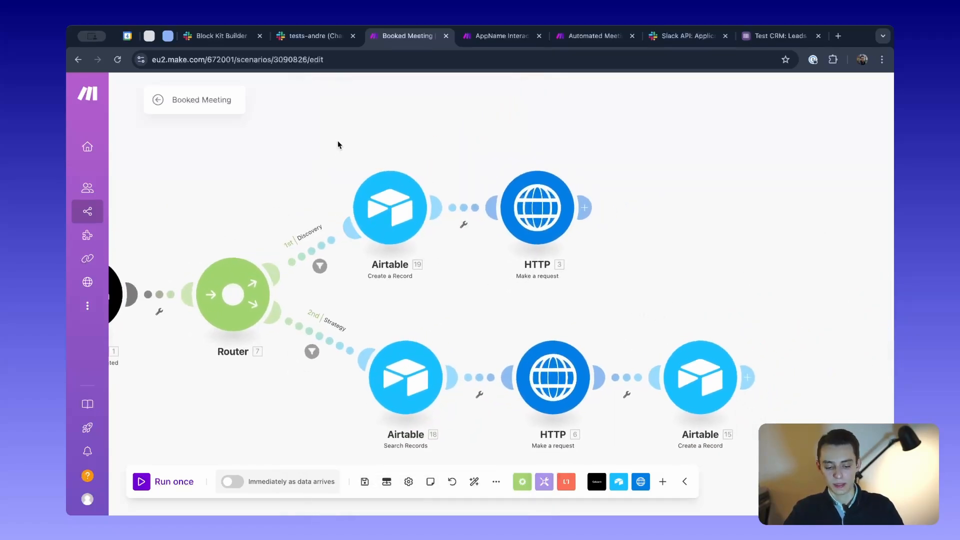
# Highlight the Discovery route's Airtable and HTTP modules together, and clear the selection
pyautogui.moveTo(337, 146); pyautogui.dragTo(667, 229)
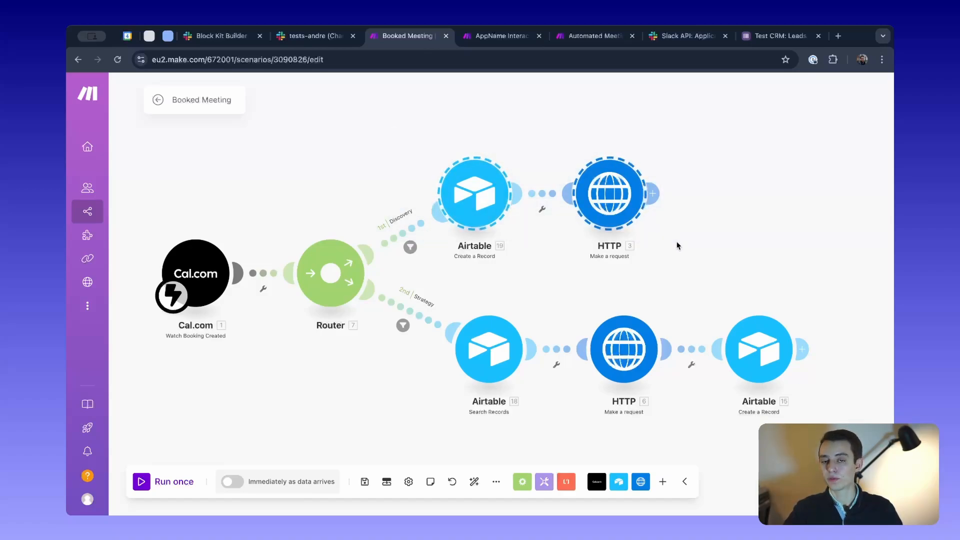
pyautogui.click(744, 224)
pyautogui.scroll(2, 456, 157)
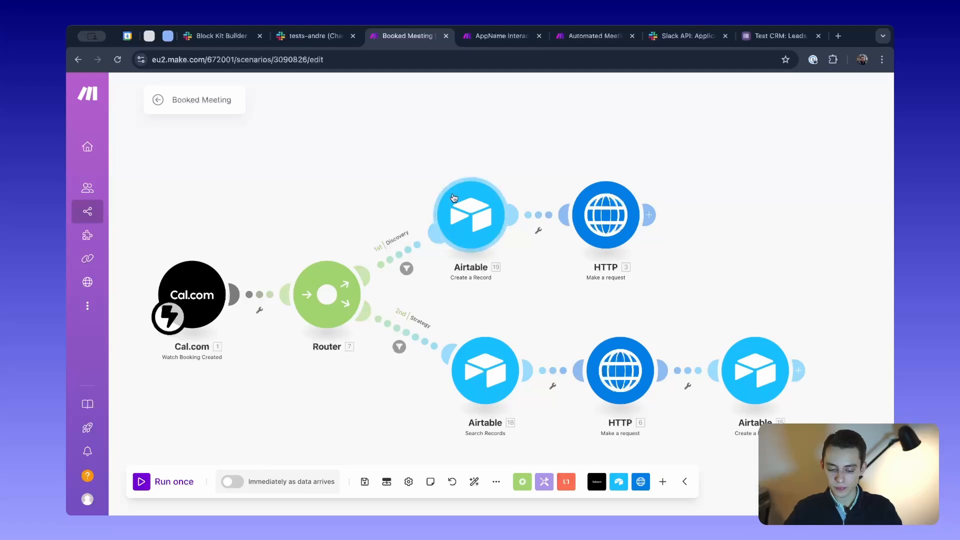
# Open the Discovery route's Airtable Create a Record module and review its base, table and record field mappings
pyautogui.click(475, 214)
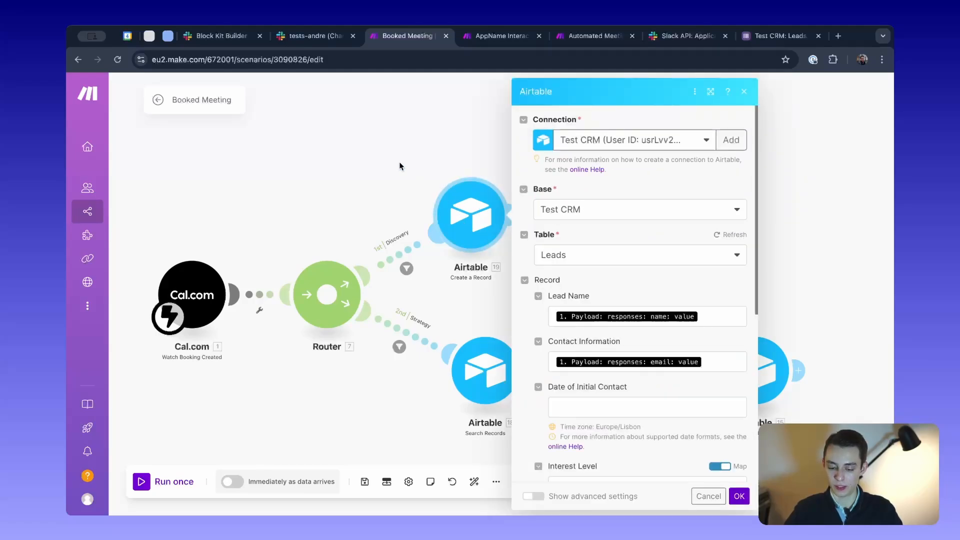
pyautogui.hscroll(2, 424, 245)
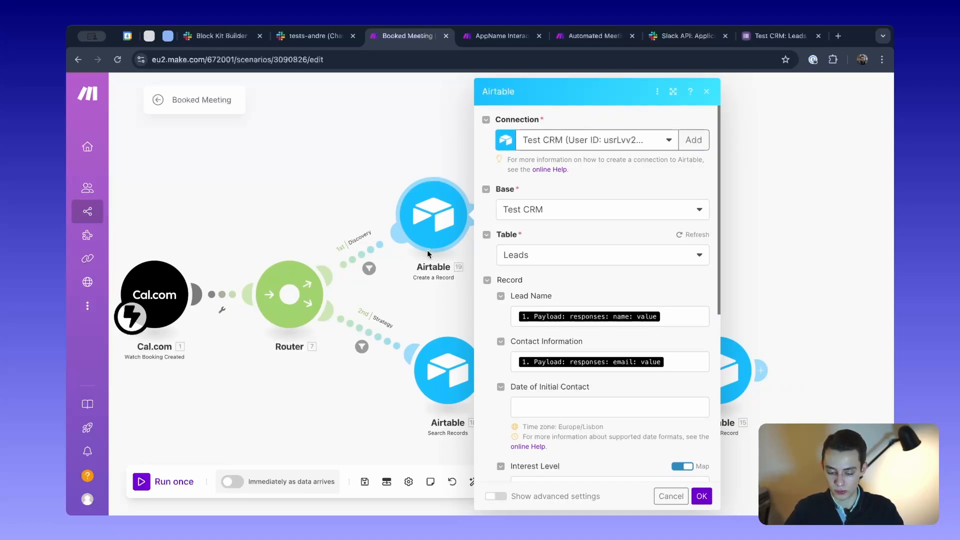
pyautogui.hscroll(2, 414, 140)
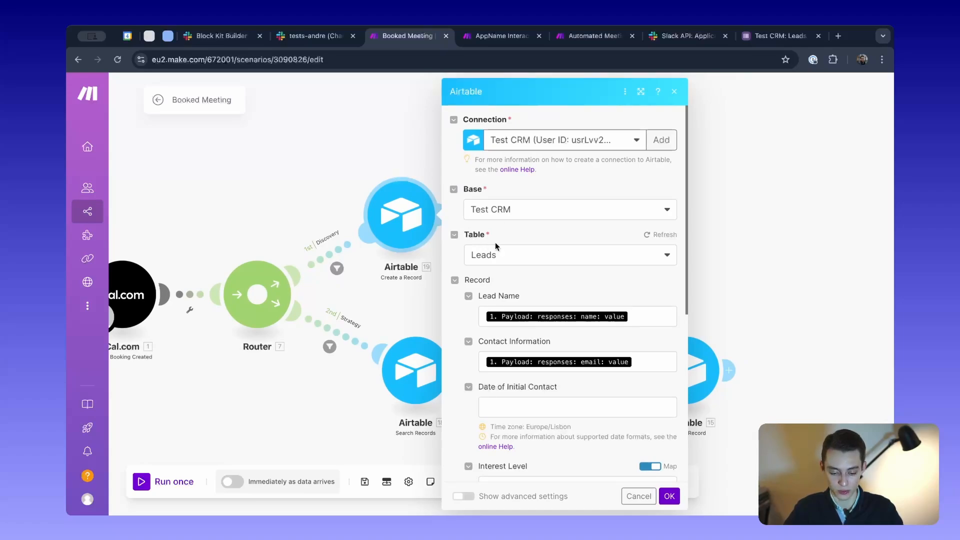
pyautogui.scroll(-3, 550, 257)
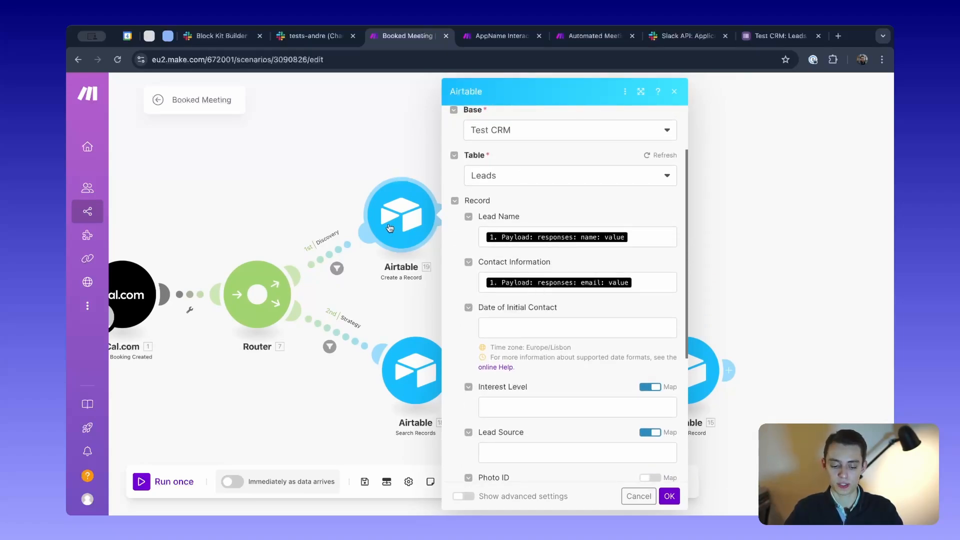
pyautogui.scroll(1, 563, 257)
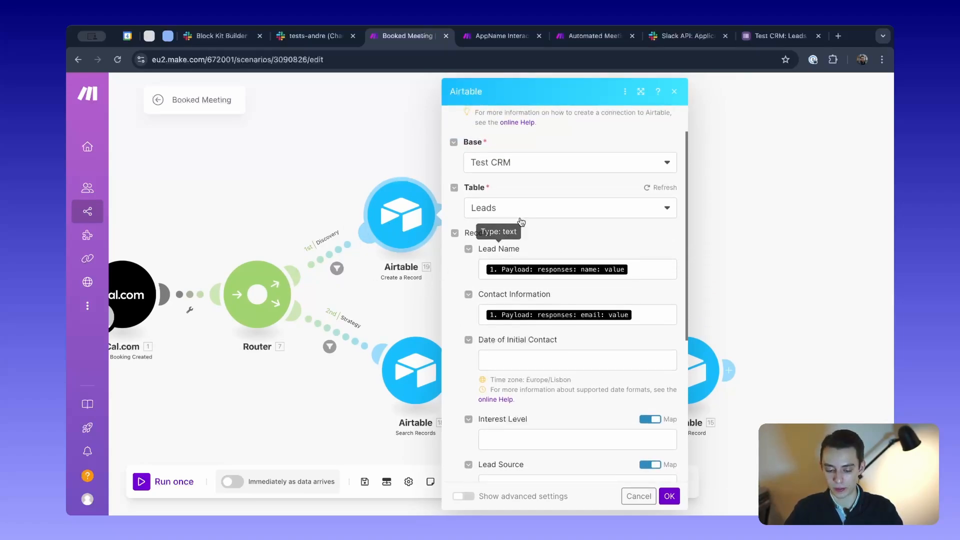
pyautogui.scroll(-1, 521, 223)
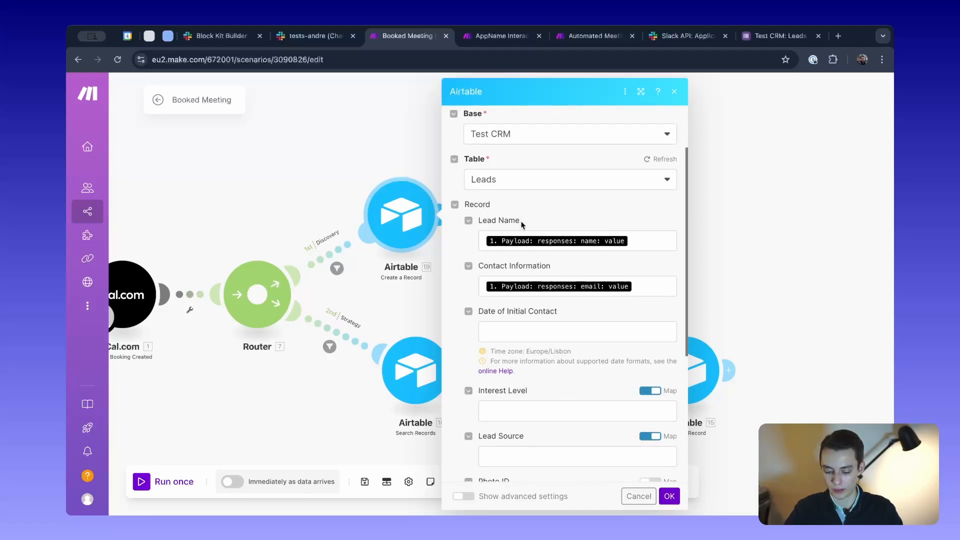
# Remap the Airtable record's Lead Name to the value under name in the Cal.com payload's responses
pyautogui.click(638, 237)
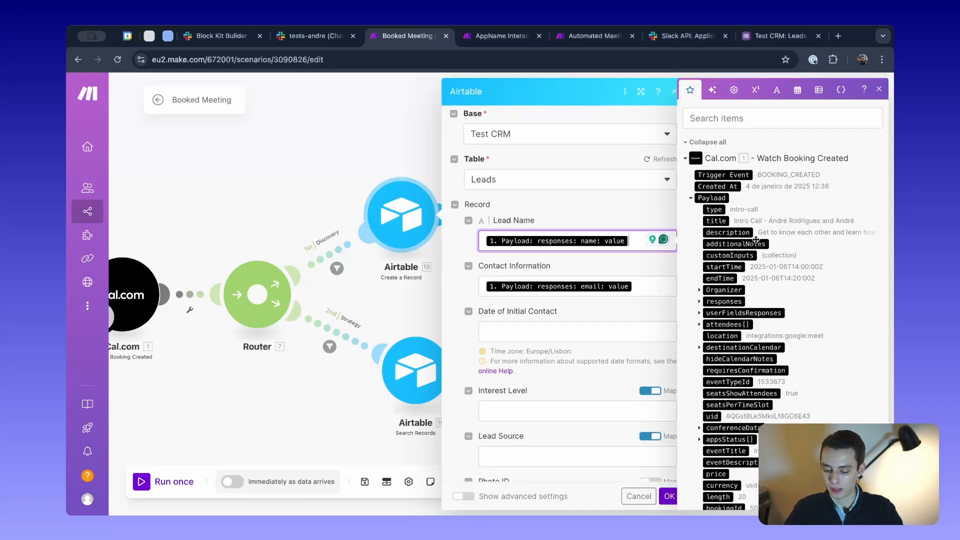
pyautogui.scroll(-3, 719, 240)
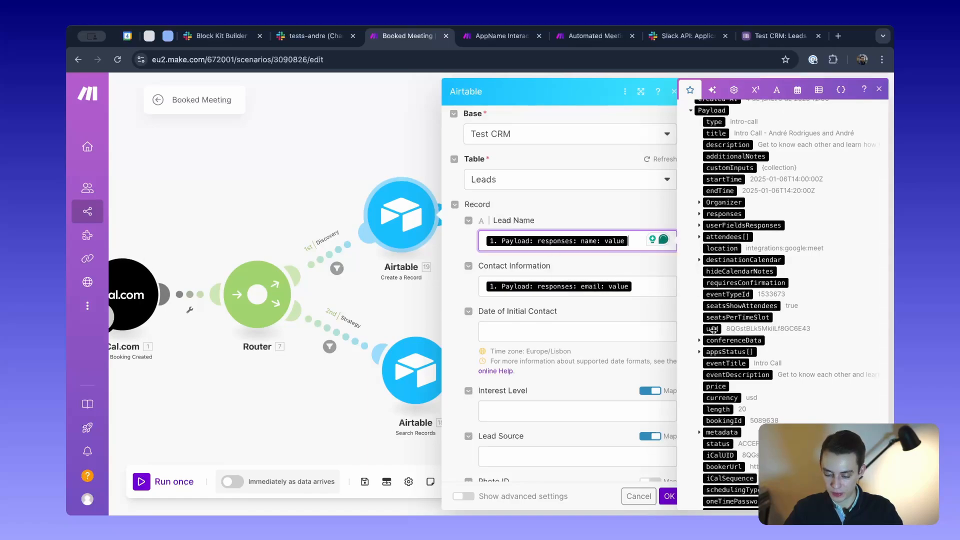
pyautogui.click(721, 214)
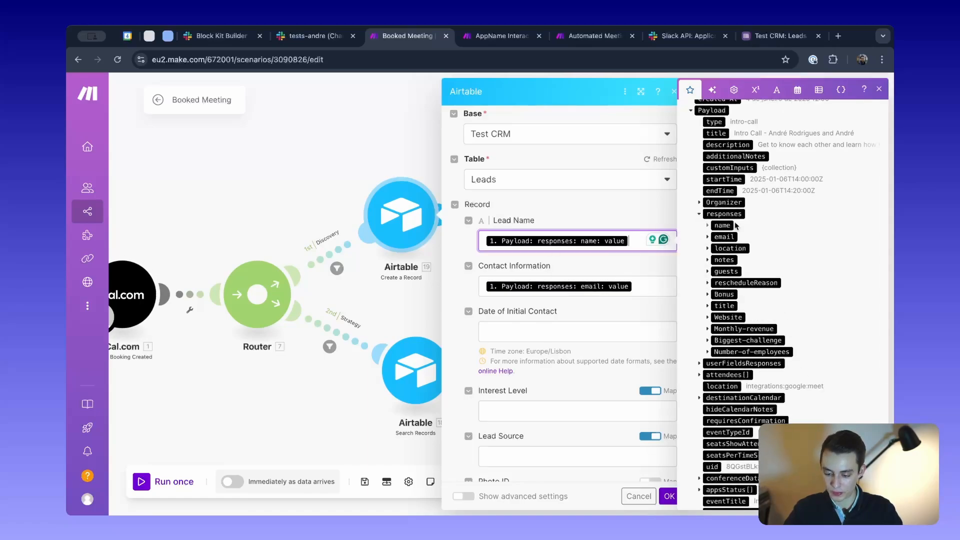
pyautogui.scroll(-1, 687, 281)
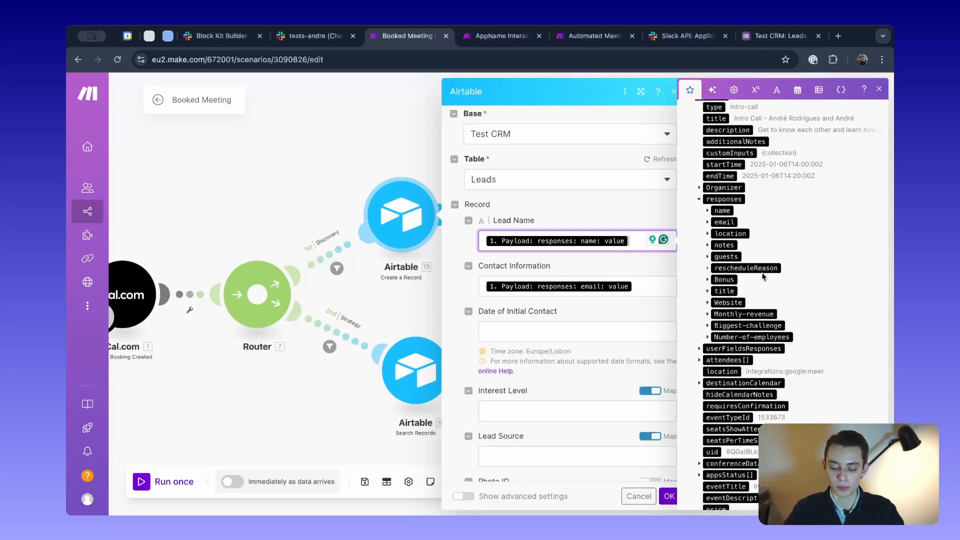
pyautogui.click(707, 211)
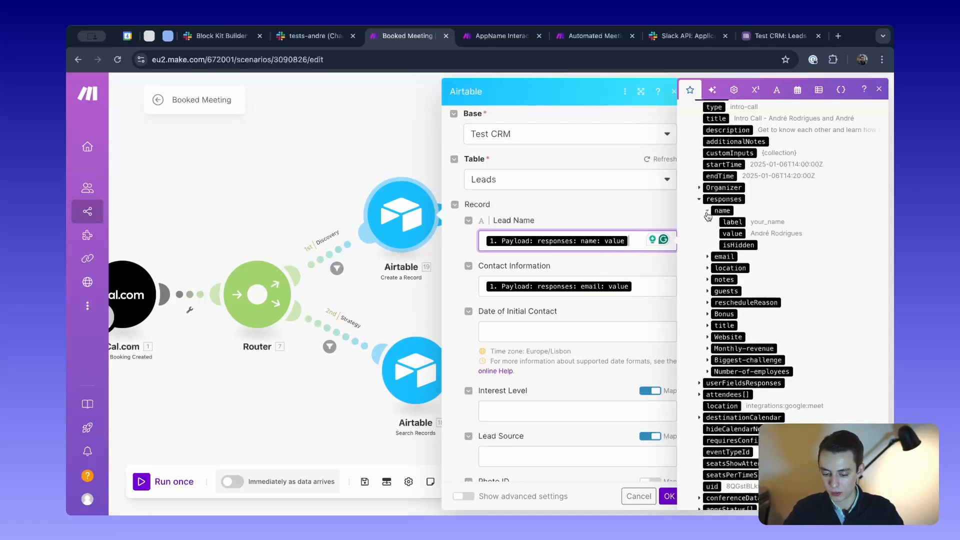
pyautogui.press('BackSpace')
pyautogui.click(740, 233)
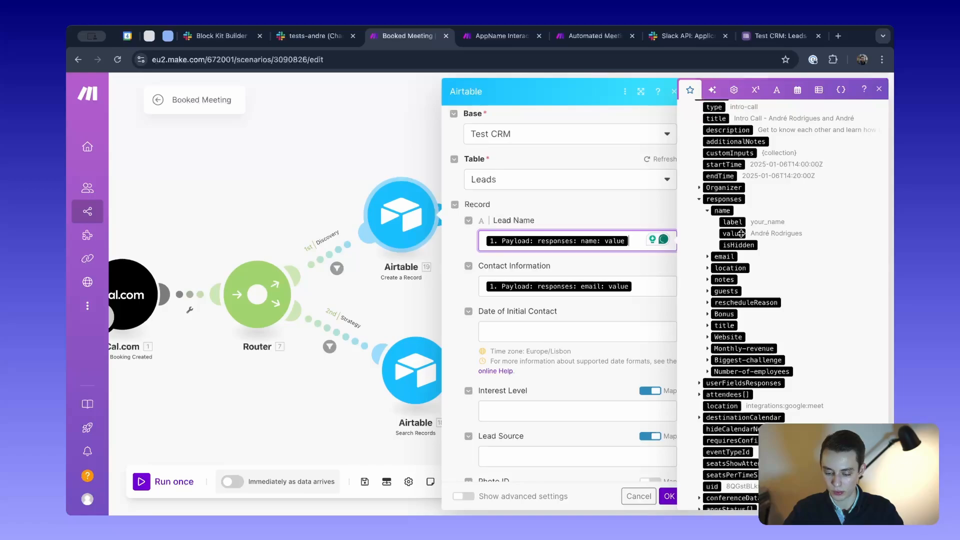
# Remap the Airtable record's Contact Information to the value under email in the Cal.com payload's responses
pyautogui.click(641, 285)
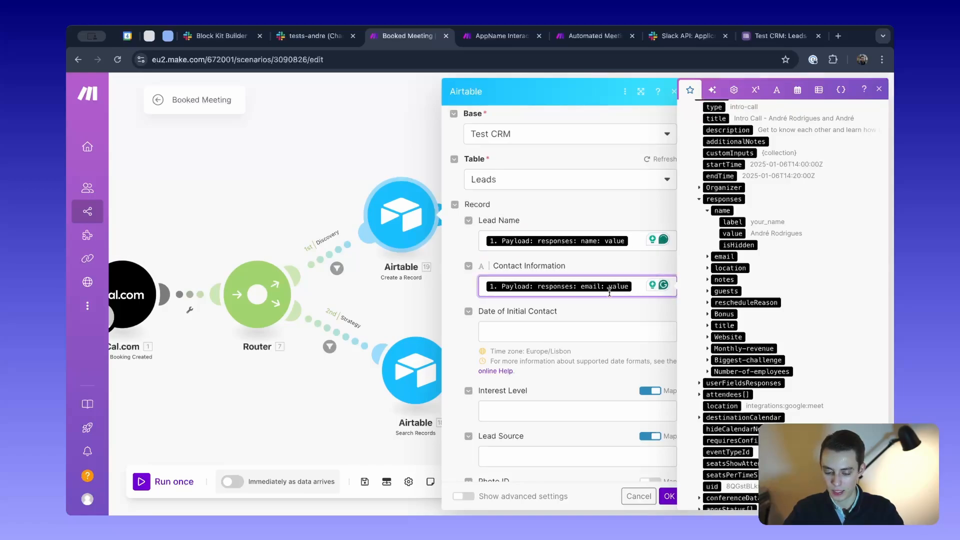
pyautogui.click(706, 256)
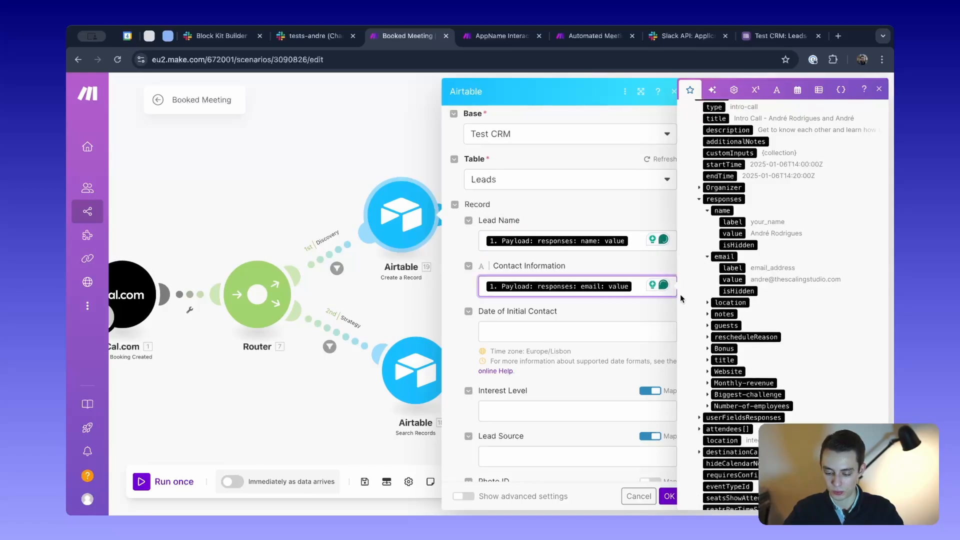
pyautogui.press('BackSpace')
pyautogui.click(733, 279)
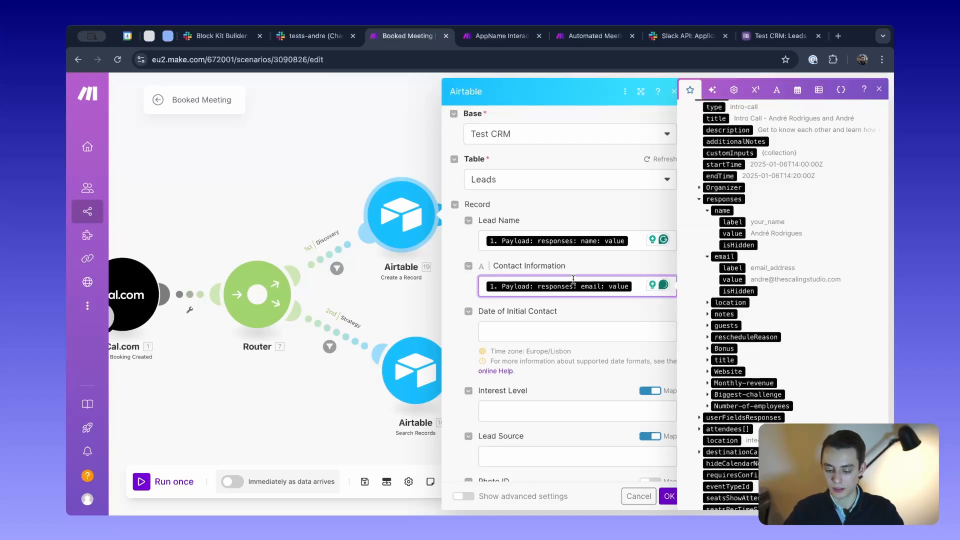
# Replace the Lead Name mapping with an empty split text function
pyautogui.click(630, 245)
pyautogui.scroll(2, 759, 299)
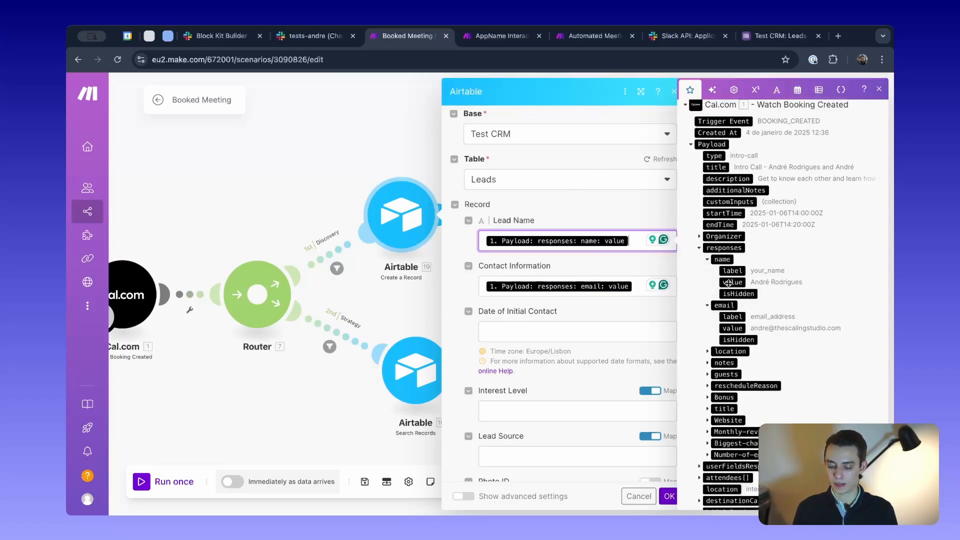
pyautogui.click(777, 91)
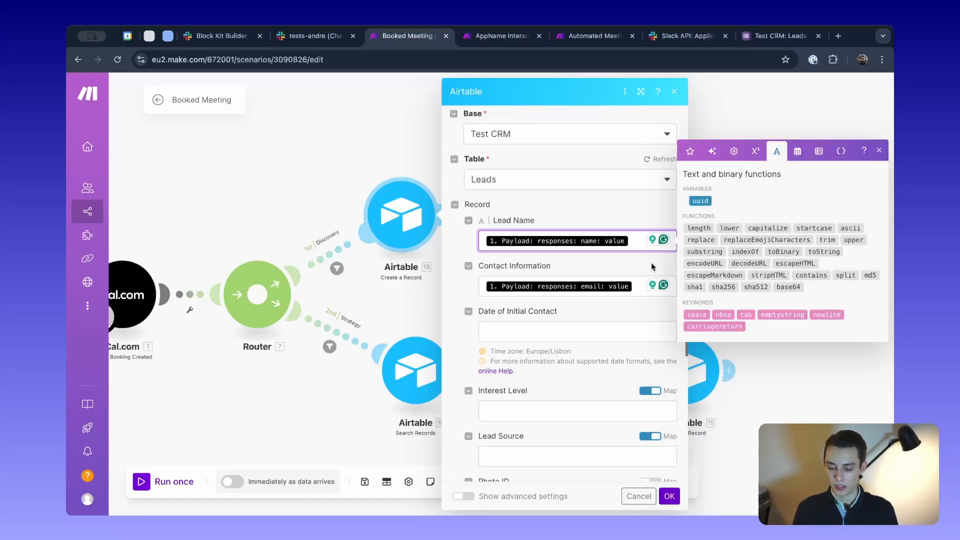
pyautogui.click(847, 276)
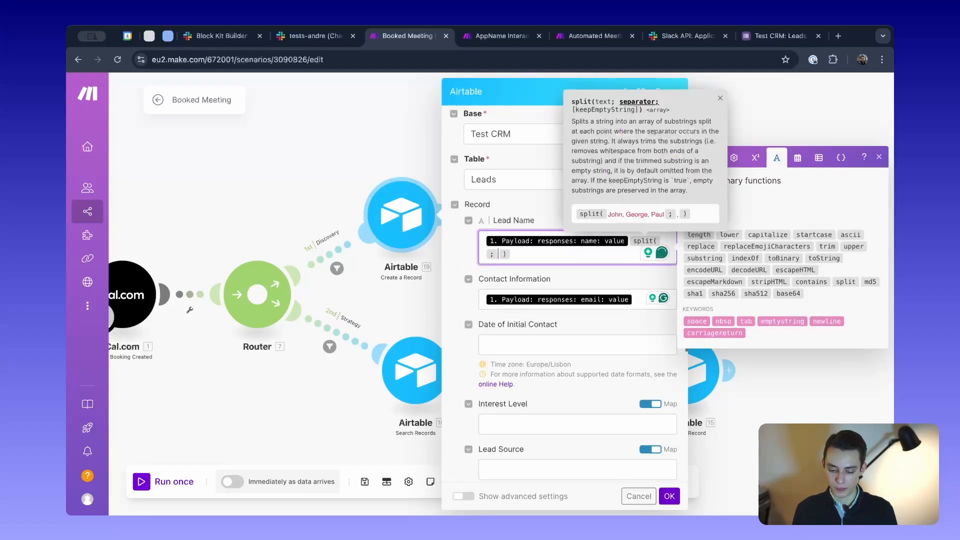
pyautogui.press('BackSpace')
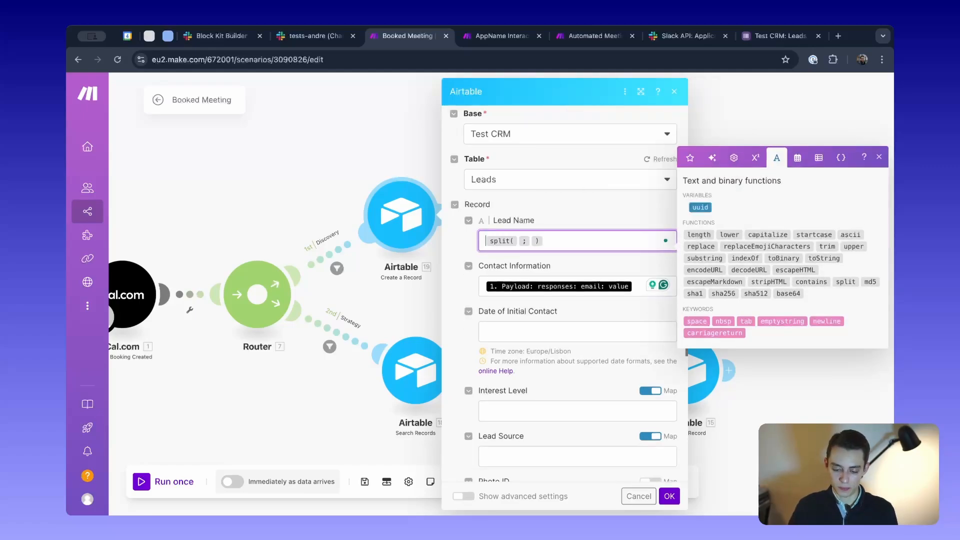
pyautogui.click(517, 242)
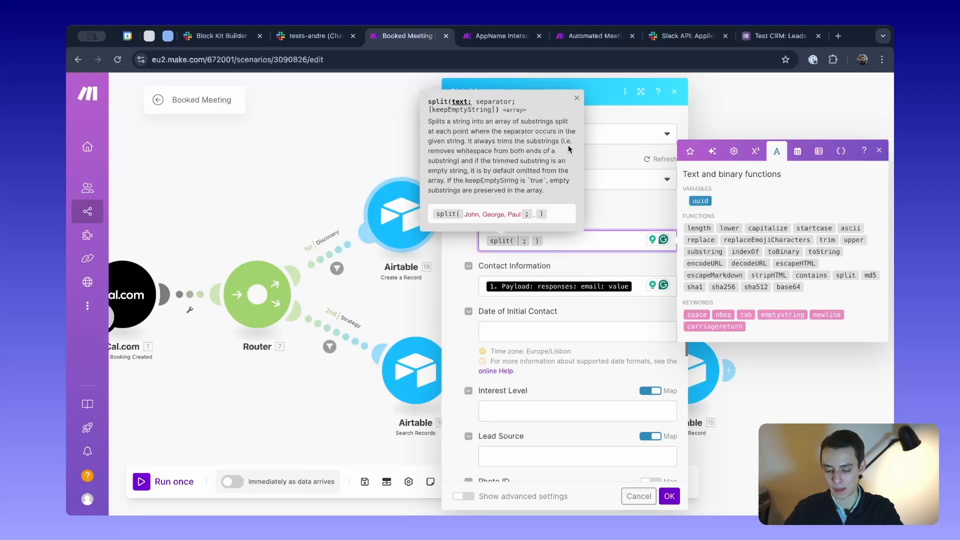
# Fill Lead Name's split function with the value under name in the payload's responses and the space keyword as separator
pyautogui.click(733, 151)
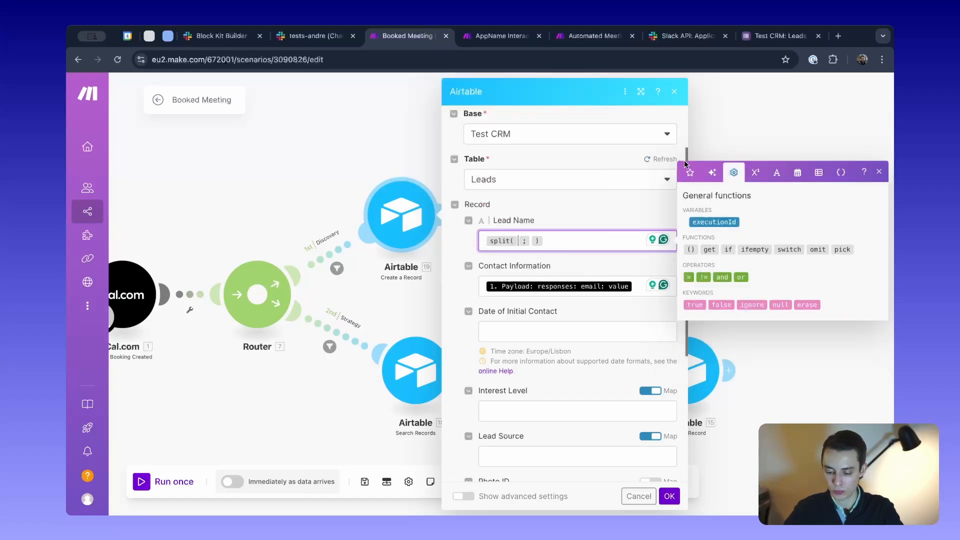
pyautogui.scroll(-1, 725, 345)
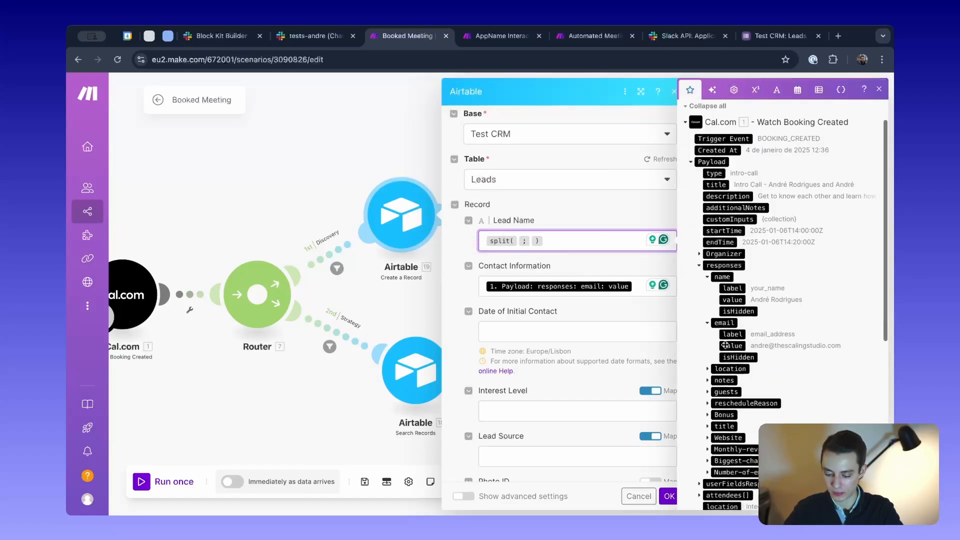
pyautogui.click(737, 300)
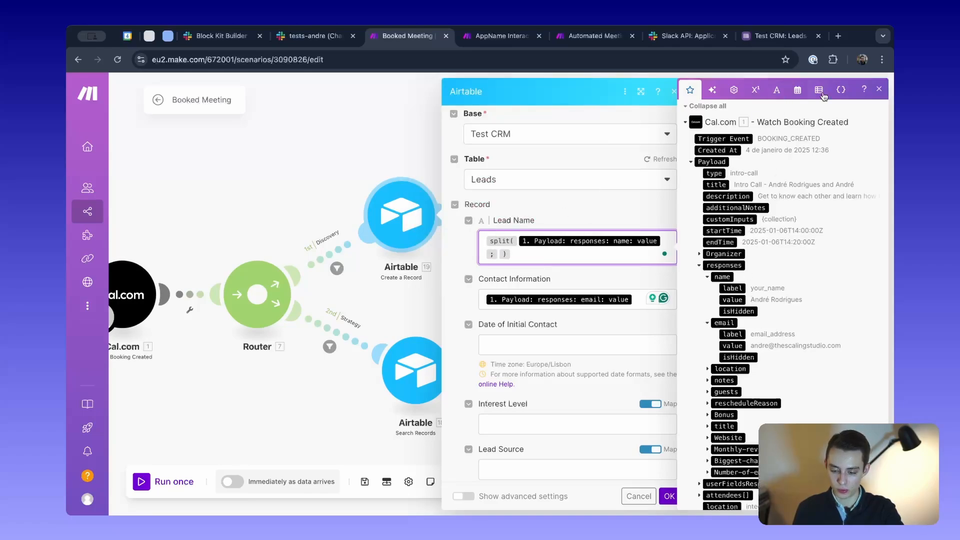
pyautogui.click(776, 90)
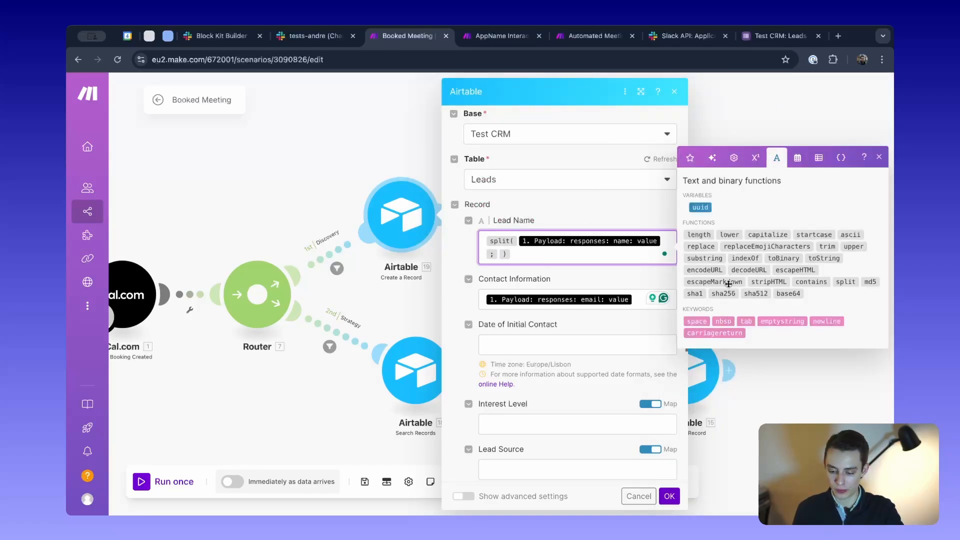
pyautogui.click(696, 321)
pyautogui.click(554, 255)
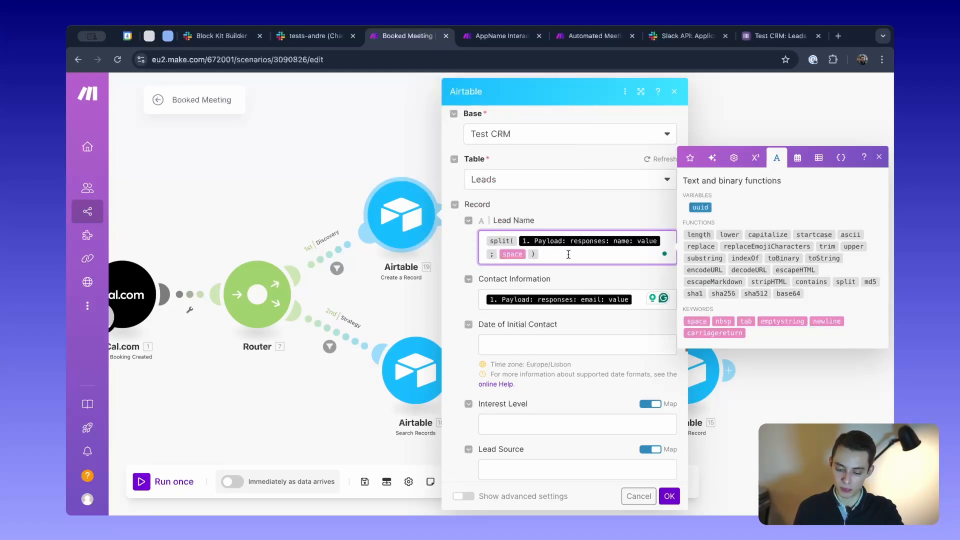
# Wrap Lead Name's split expression in the array function first, close its parenthesis, and confirm the Airtable module's settings
pyautogui.moveTo(567, 254); pyautogui.dragTo(482, 242)
pyautogui.press('Left')
pyautogui.click(797, 157)
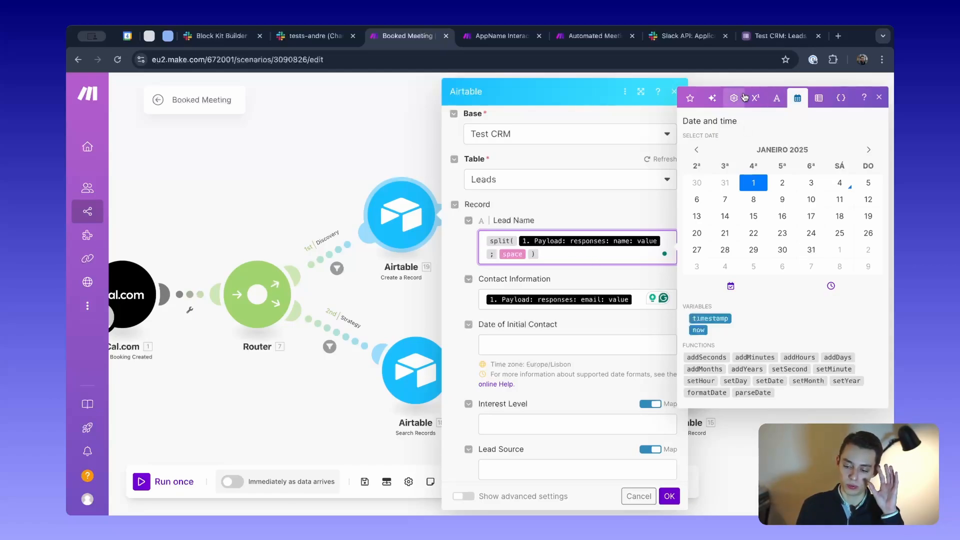
pyautogui.click(774, 100)
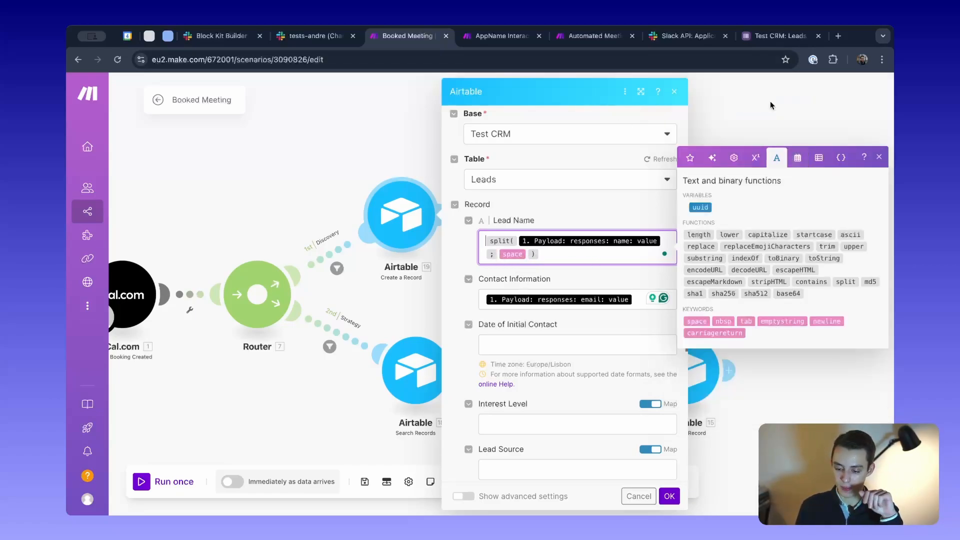
pyautogui.click(797, 158)
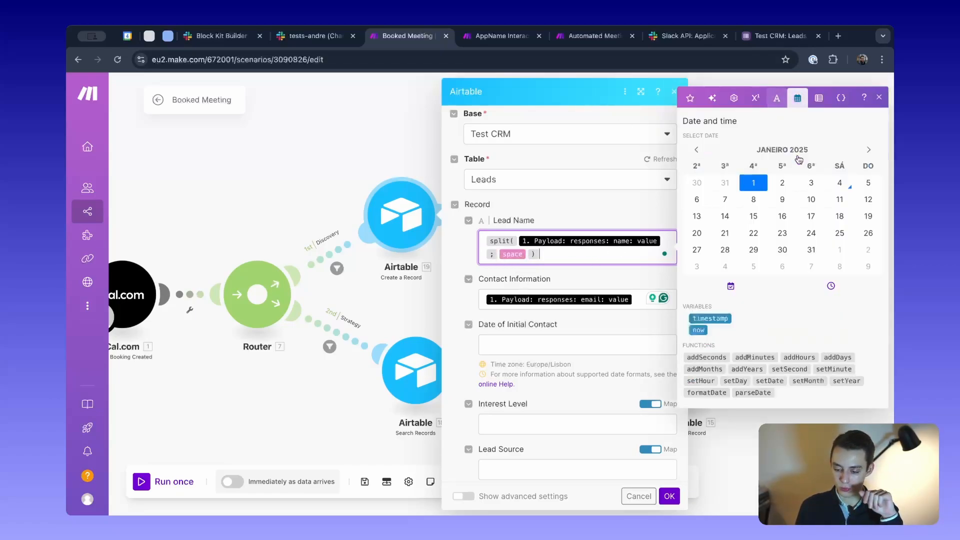
pyautogui.click(818, 96)
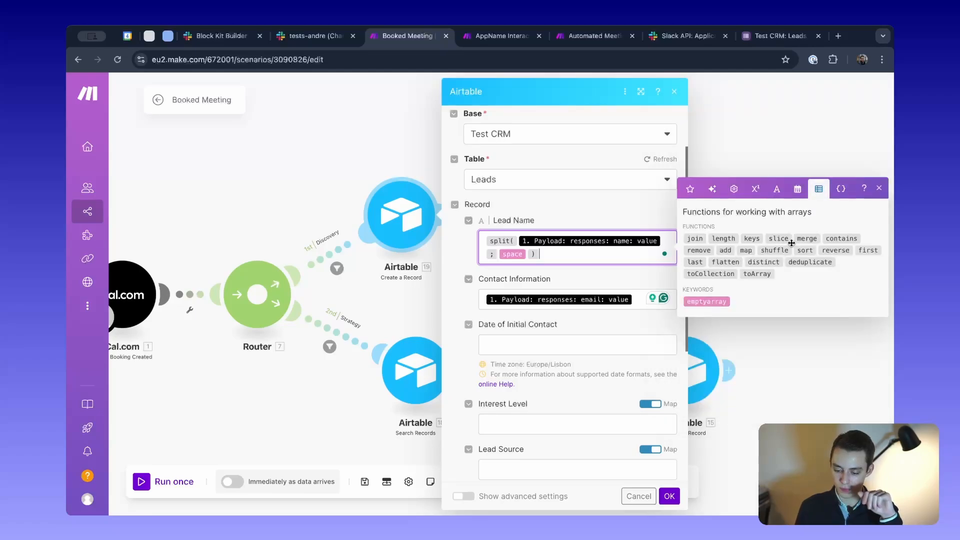
pyautogui.click(873, 250)
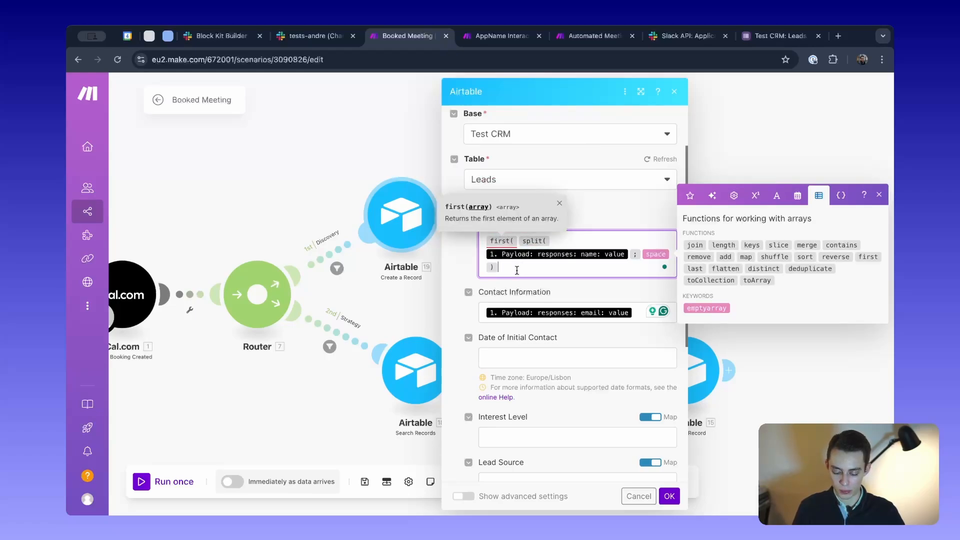
pyautogui.write(')')
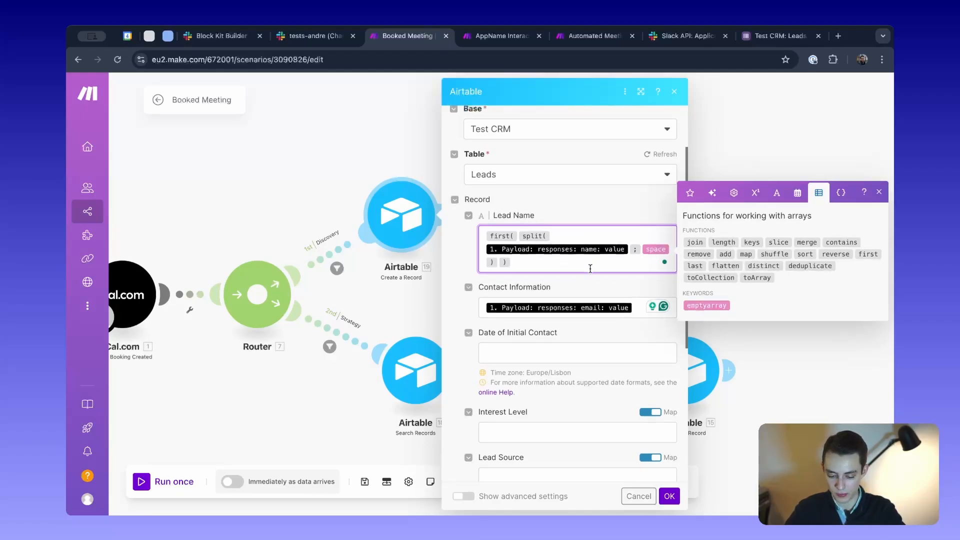
pyautogui.scroll(-5, 590, 270)
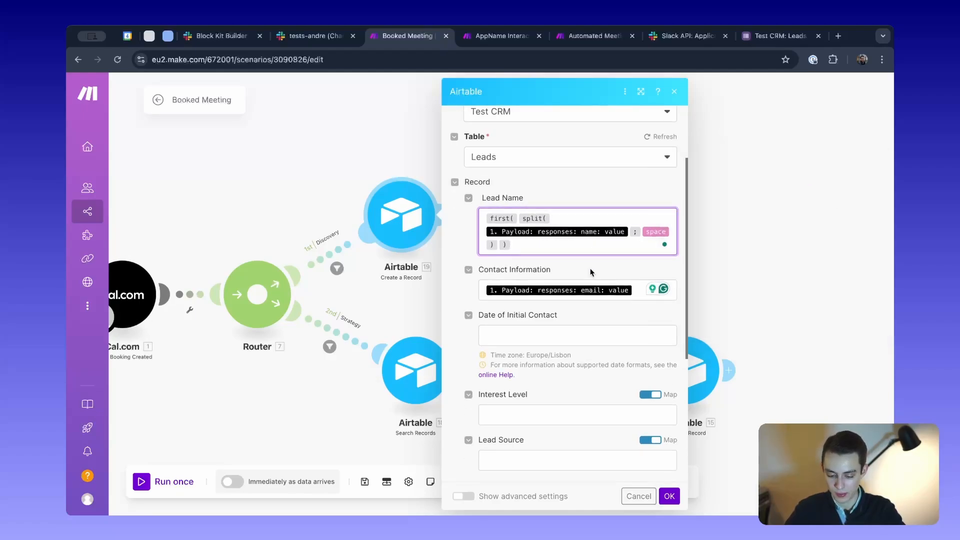
pyautogui.click(669, 495)
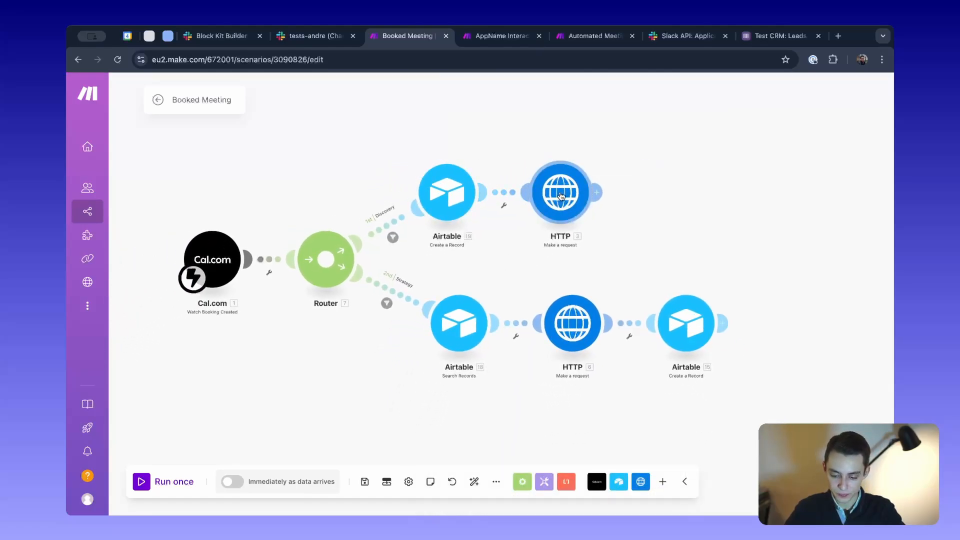
# Open the Discovery route's HTTP module, view the Discovery Call Booked message in Slack, and return to the module
pyautogui.click(560, 195)
pyautogui.click(310, 35)
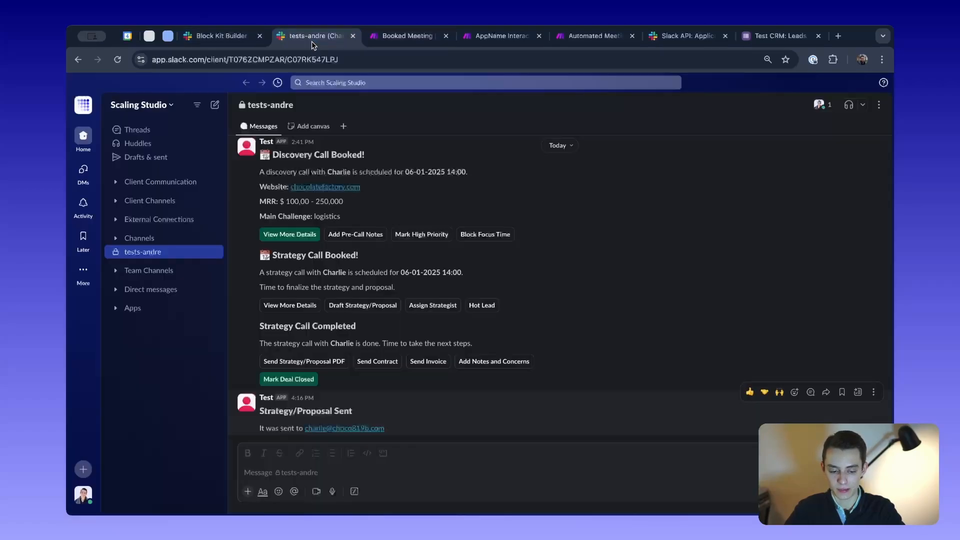
pyautogui.moveTo(278, 191); pyautogui.dragTo(455, 200)
pyautogui.click(406, 35)
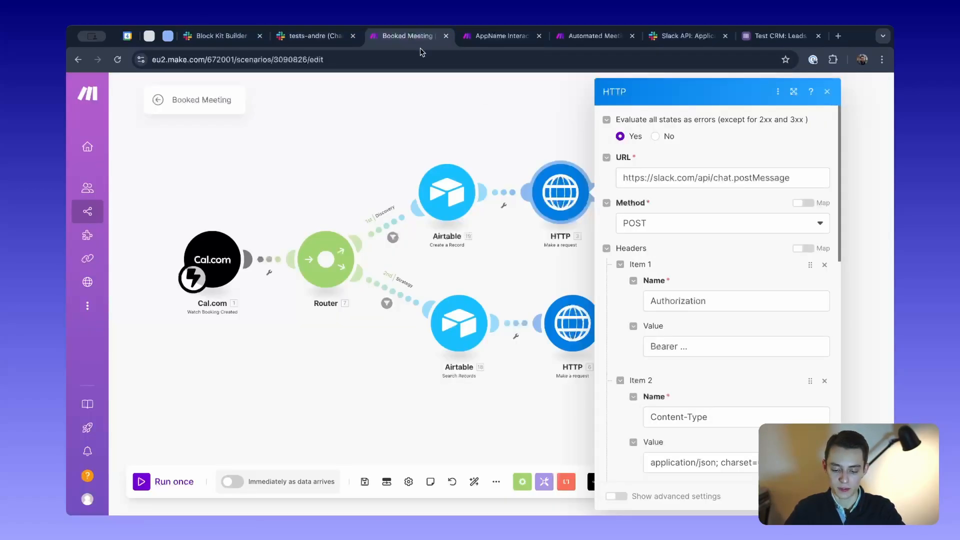
# Switch to Slack and examine the Discovery Call Booked message's scheduled date, website, MRR and main challenge
pyautogui.click(323, 37)
pyautogui.moveTo(328, 208); pyautogui.dragTo(484, 214)
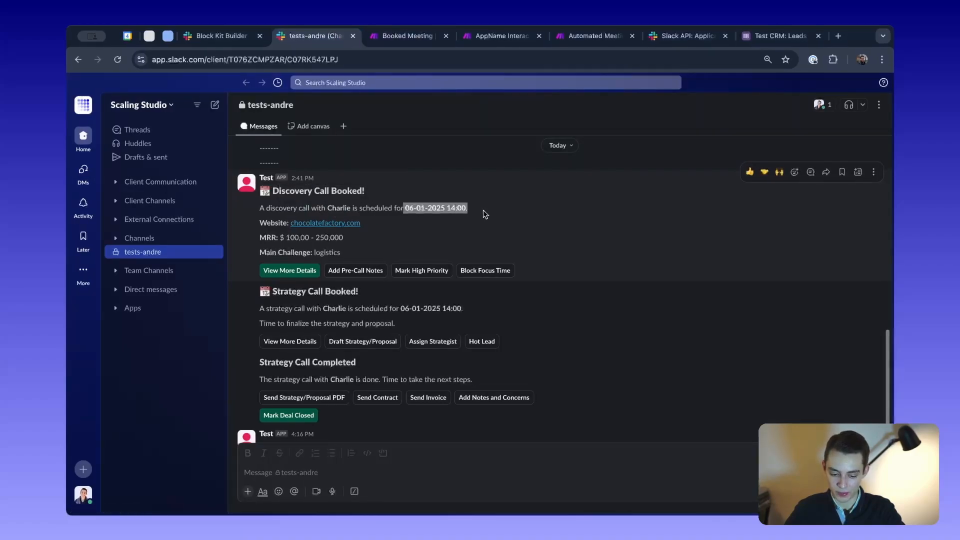
pyautogui.click(376, 223)
pyautogui.moveTo(362, 242); pyautogui.dragTo(281, 238)
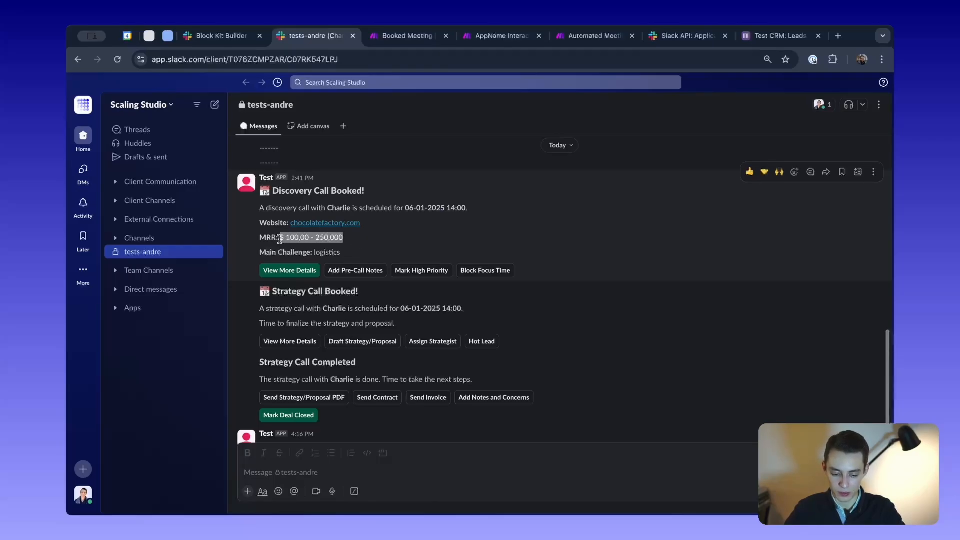
pyautogui.moveTo(341, 252); pyautogui.dragTo(302, 253)
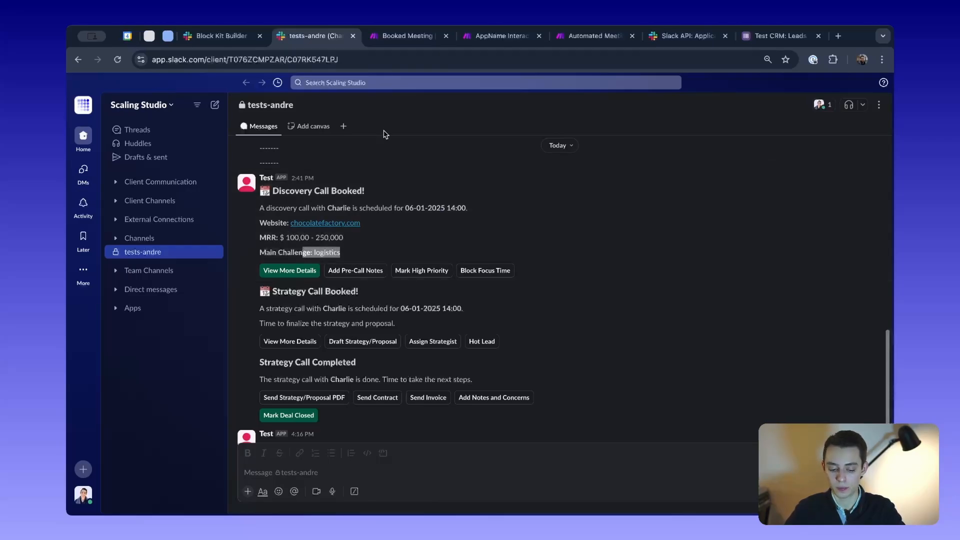
# Compare the Discovery HTTP module's settings in Make with the app that posts the booking message in Slack
pyautogui.click(403, 35)
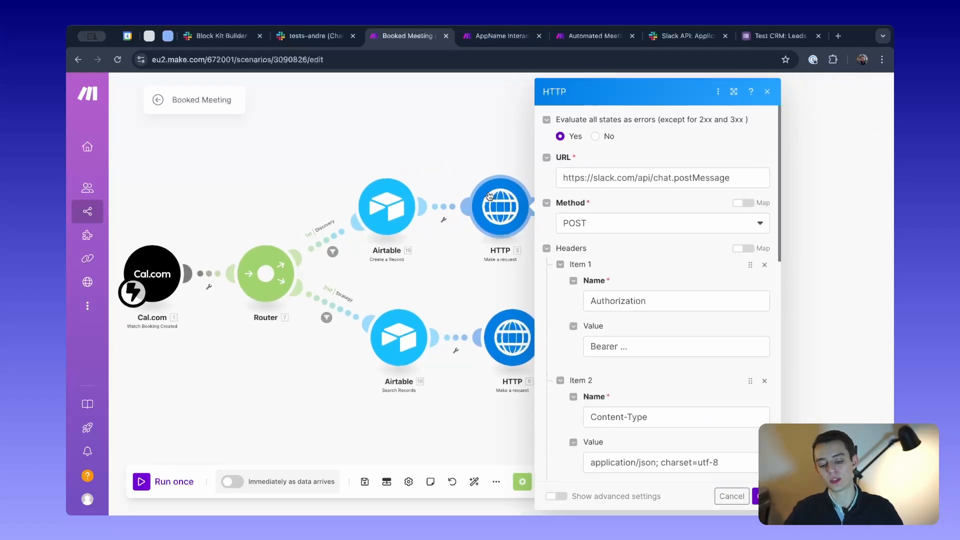
pyautogui.click(312, 36)
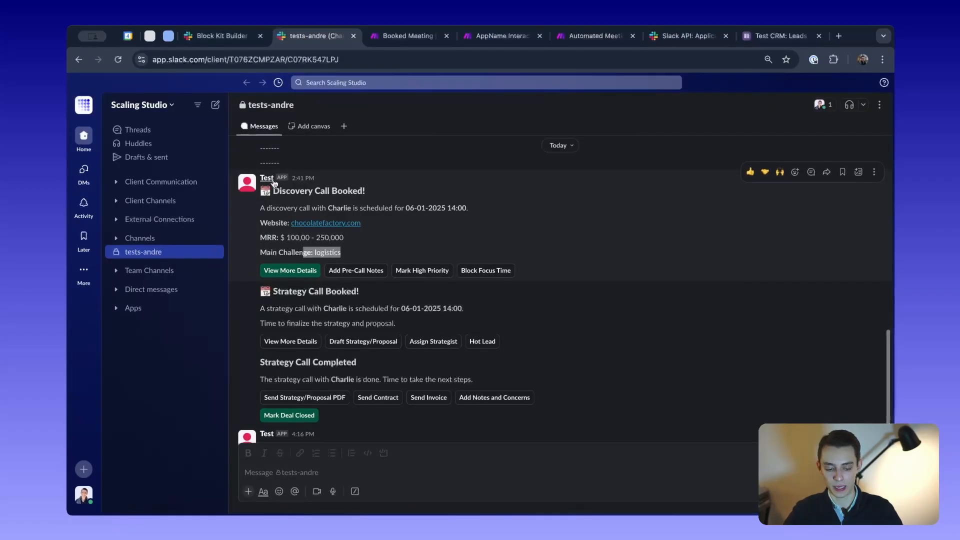
pyautogui.click(403, 35)
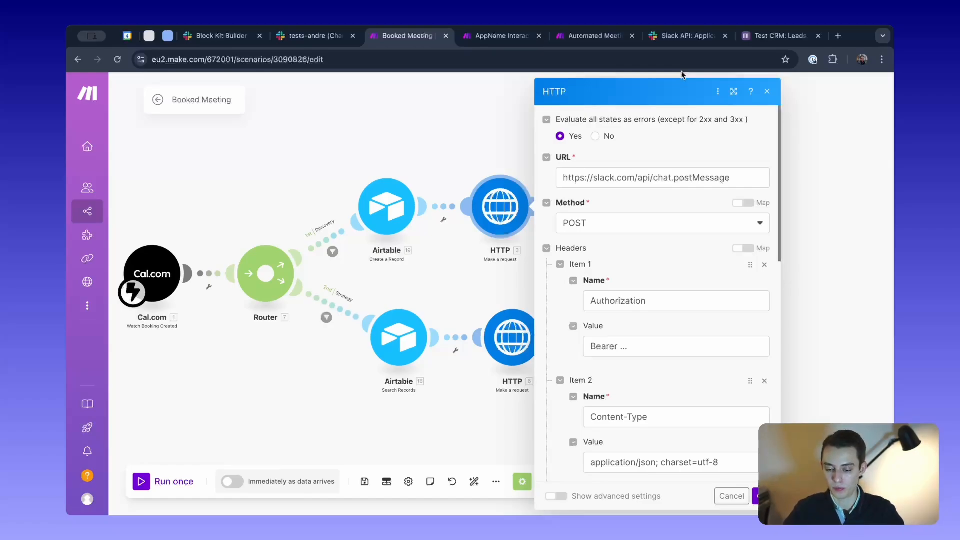
# Switch to the Slack API page for AppName, highlight its api.slack.com address, and view the OAuth & Permissions page
pyautogui.click(679, 39)
pyautogui.click(485, 60)
pyautogui.moveTo(181, 59); pyautogui.dragTo(209, 56)
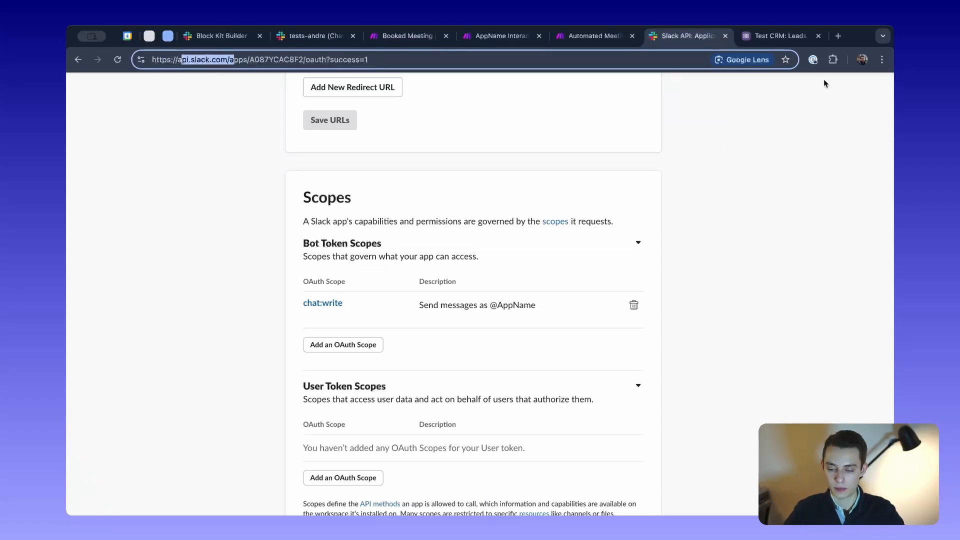
pyautogui.scroll(15, 532, 333)
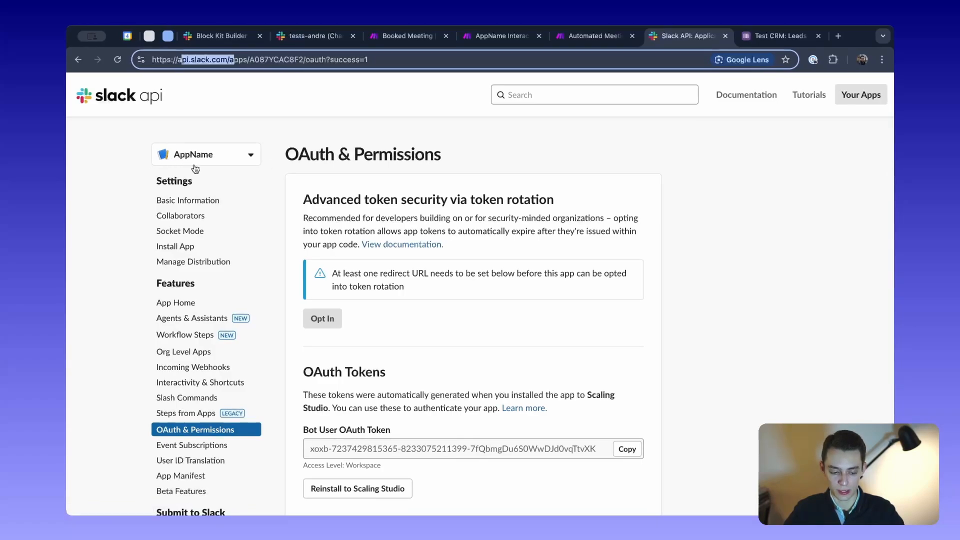
# Examine the Bot Token Scopes section with its chat:write scope, and return to the Bot User OAuth Token section
pyautogui.scroll(-10, 370, 280)
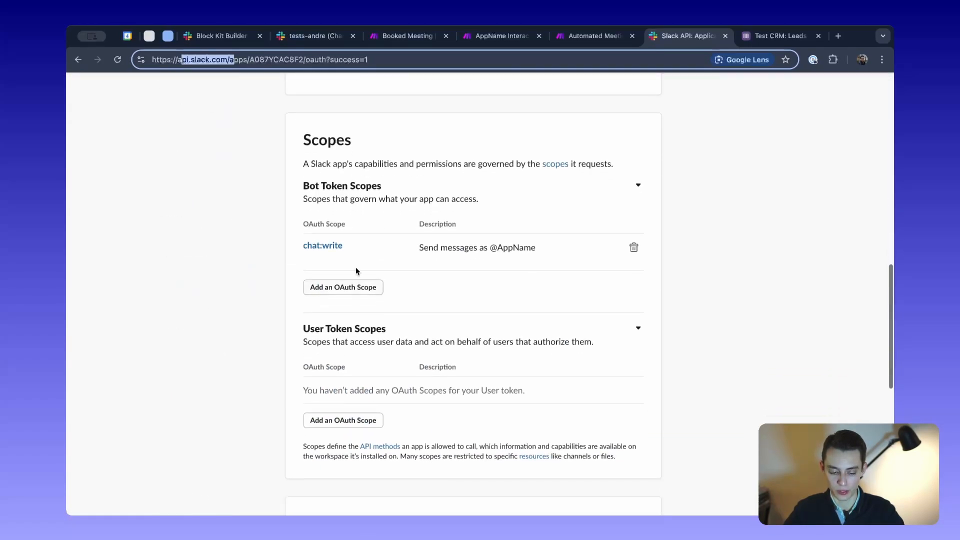
pyautogui.moveTo(303, 182); pyautogui.dragTo(378, 186)
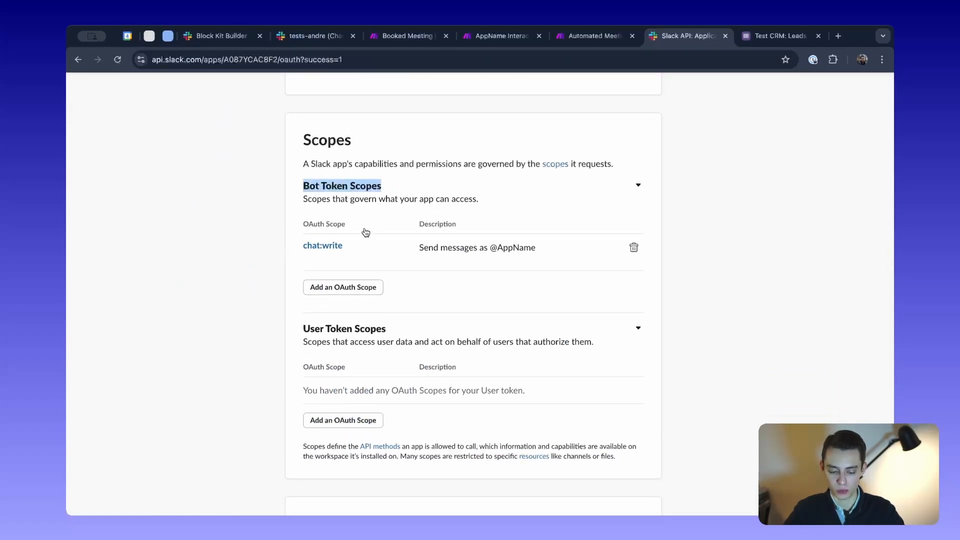
pyautogui.click(362, 249)
pyautogui.moveTo(362, 249); pyautogui.dragTo(283, 251)
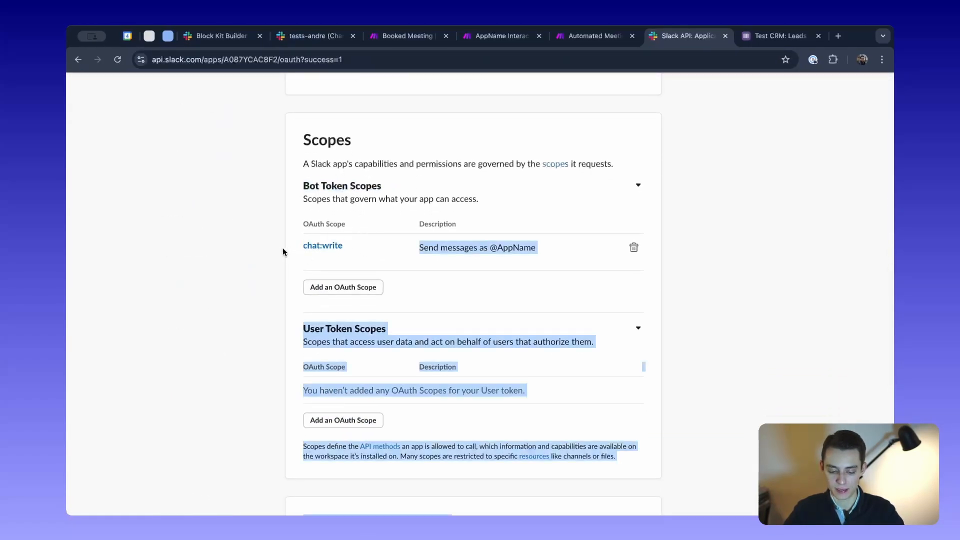
pyautogui.click(238, 261)
pyautogui.scroll(10, 359, 332)
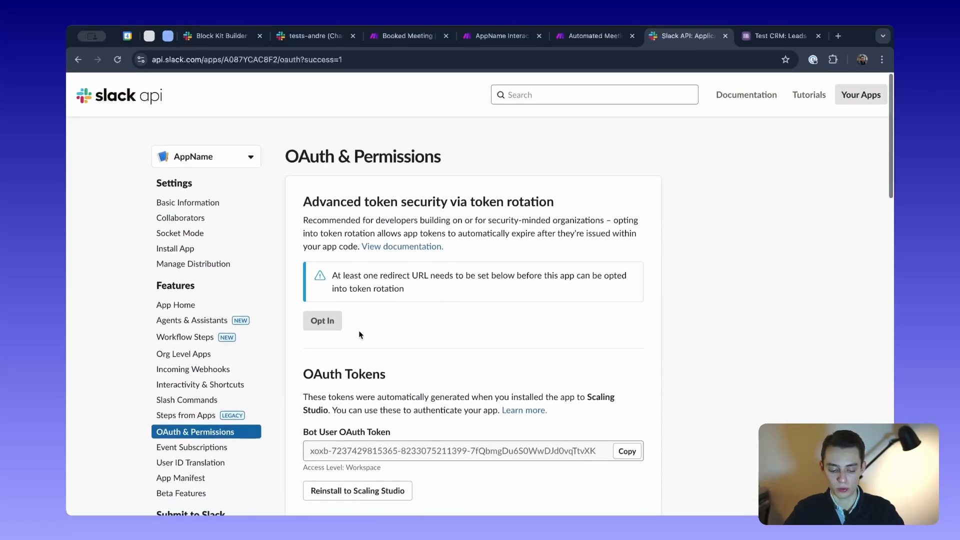
# Highlight the Bot User OAuth Token on the Slack API page, and return to the Booked Meeting scenario in Make
pyautogui.scroll(-2, 314, 355)
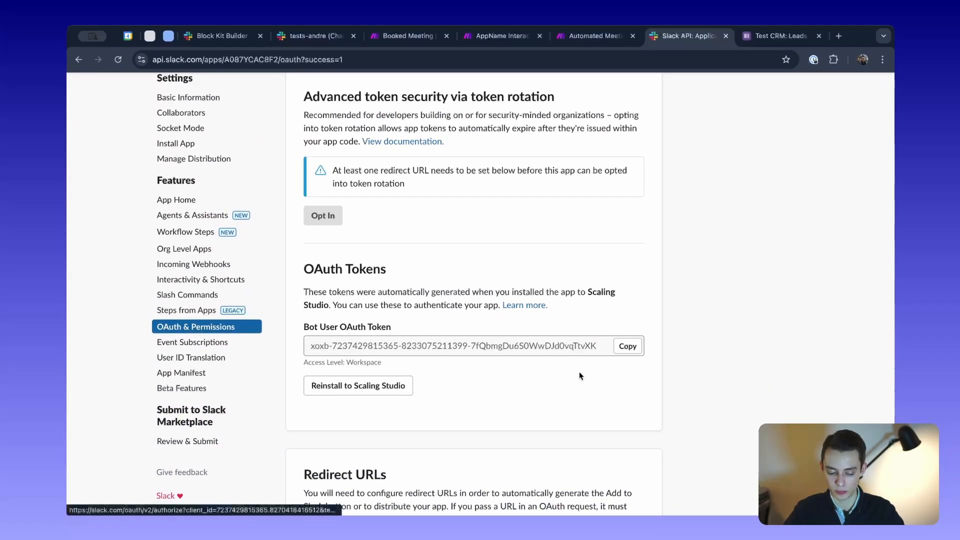
pyautogui.moveTo(318, 346); pyautogui.dragTo(586, 346)
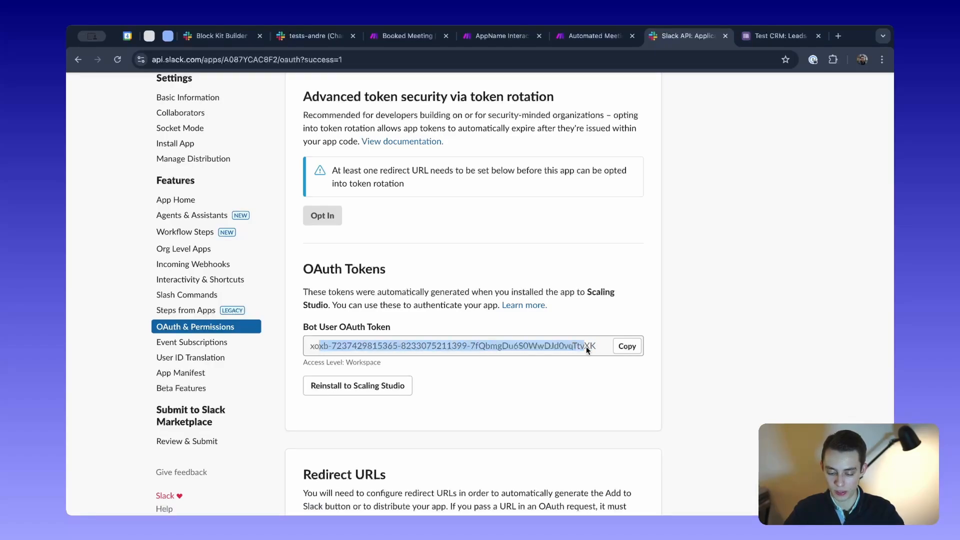
pyautogui.click(597, 347)
pyautogui.click(594, 37)
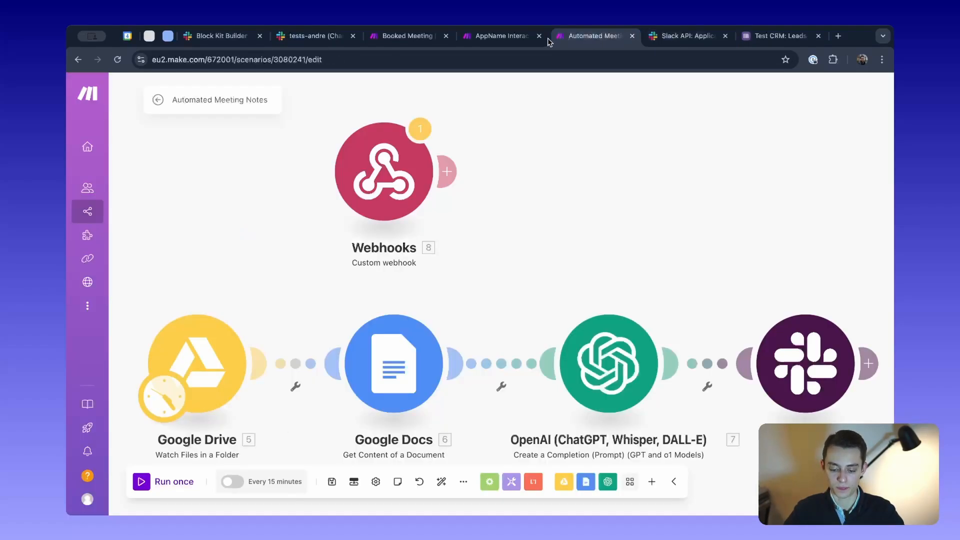
pyautogui.click(501, 37)
pyautogui.click(386, 42)
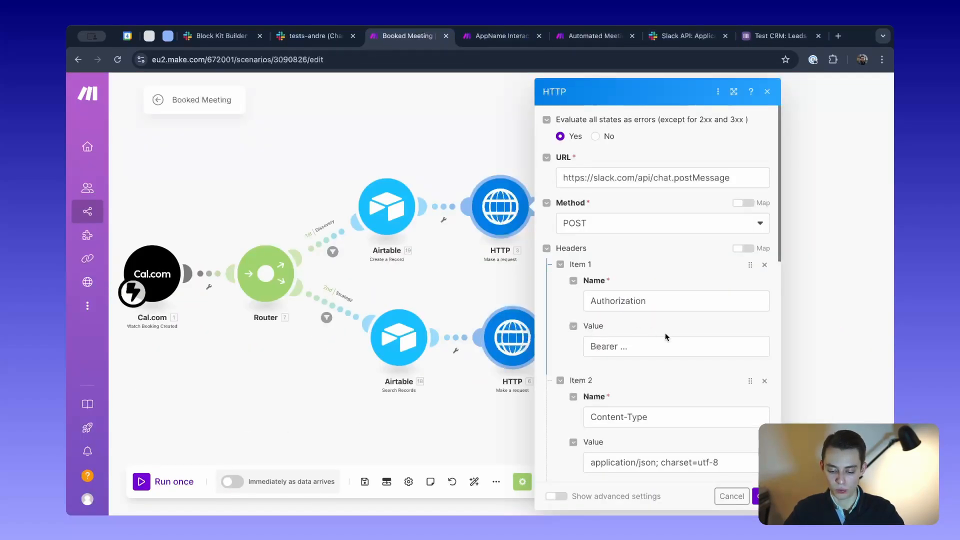
# Copy the Bot User OAuth Token from the Slack API page and paste it after Bearer in the HTTP module's Authorization value
pyautogui.doubleClick(621, 345)
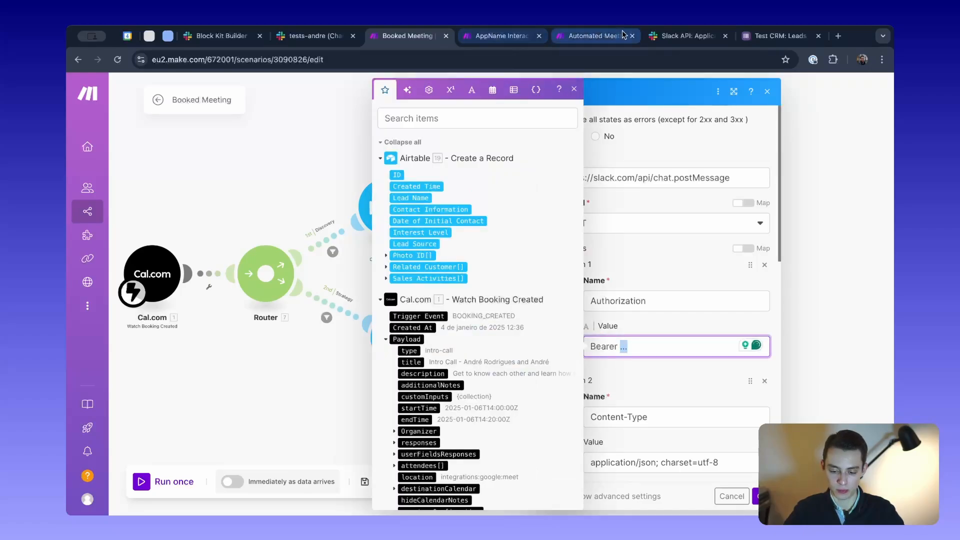
pyautogui.click(701, 38)
pyautogui.click(626, 346)
pyautogui.click(408, 35)
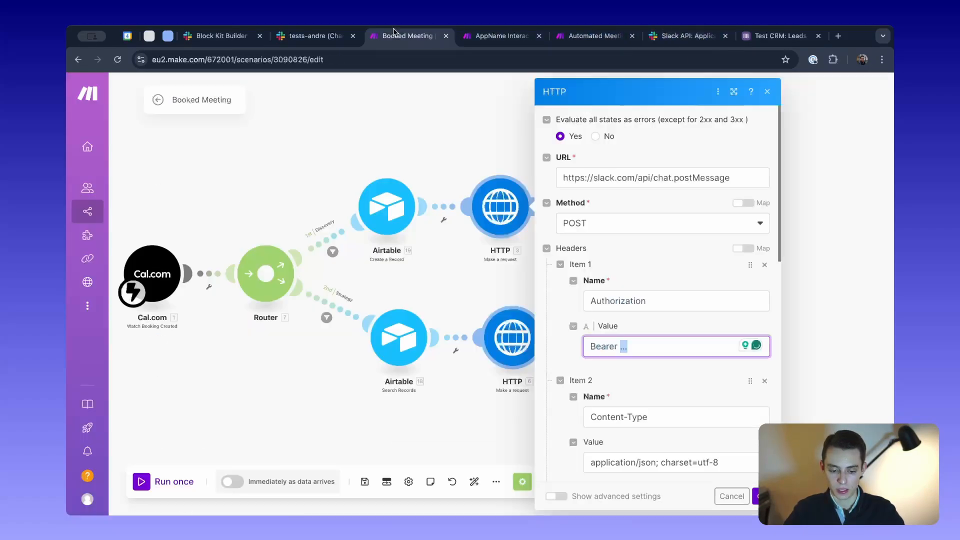
pyautogui.press('super+v')
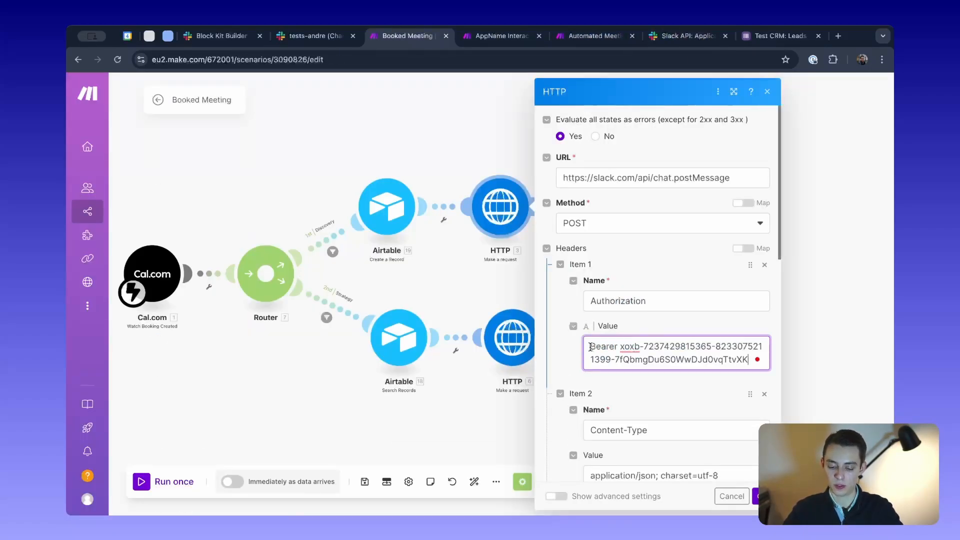
# Replace the pasted bot token in the Authorization value with "..." after Bearer
pyautogui.moveTo(591, 346); pyautogui.dragTo(757, 367)
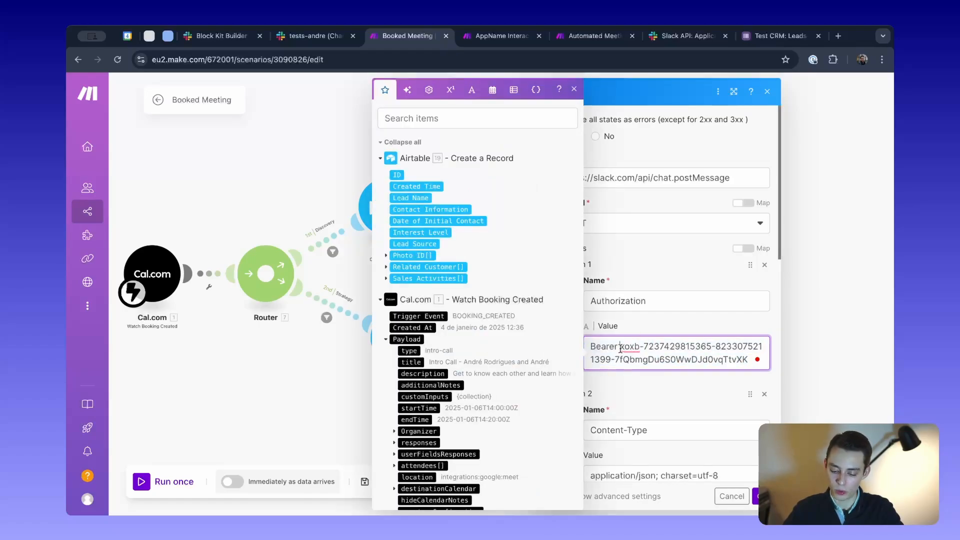
pyautogui.moveTo(620, 346); pyautogui.dragTo(745, 364)
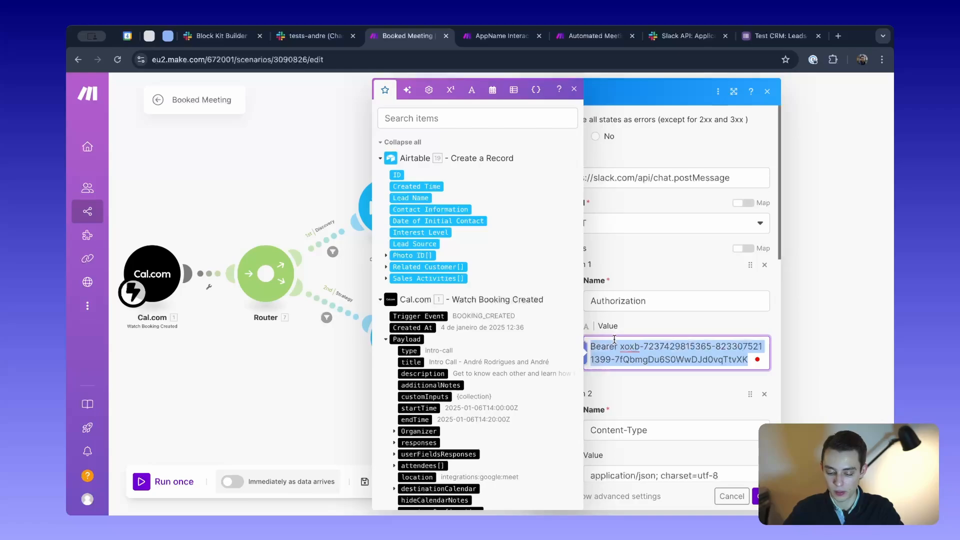
pyautogui.rightClick(621, 363)
pyautogui.press('BackSpace')
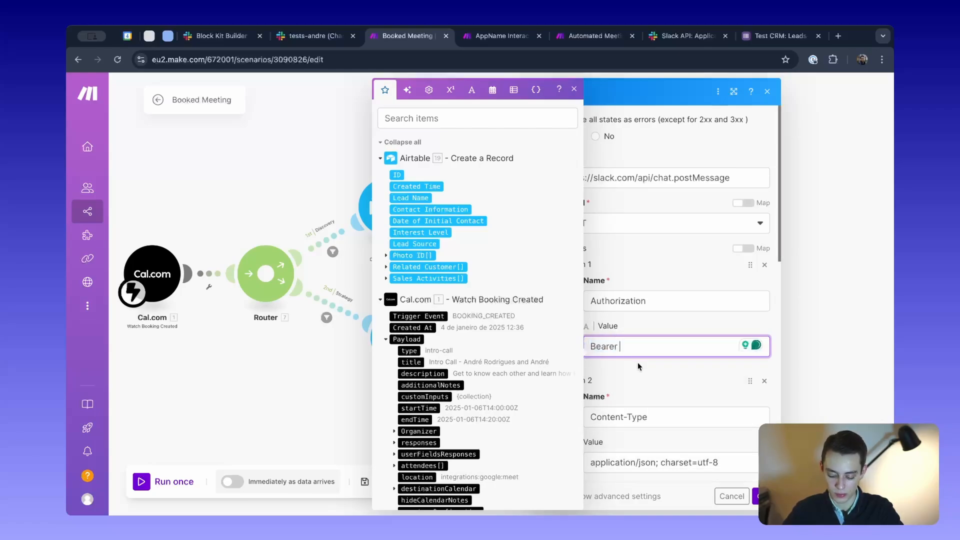
pyautogui.write('...')
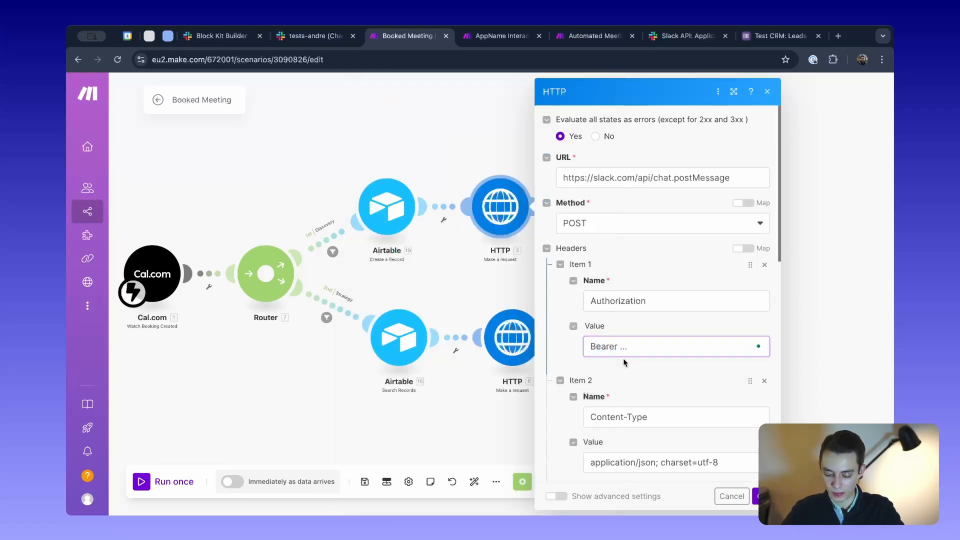
# Examine the HTTP module's chat.postMessage URL, POST method and Content-Type header value application/json; charset=utf-8
pyautogui.click(643, 215)
pyautogui.tripleClick(614, 180)
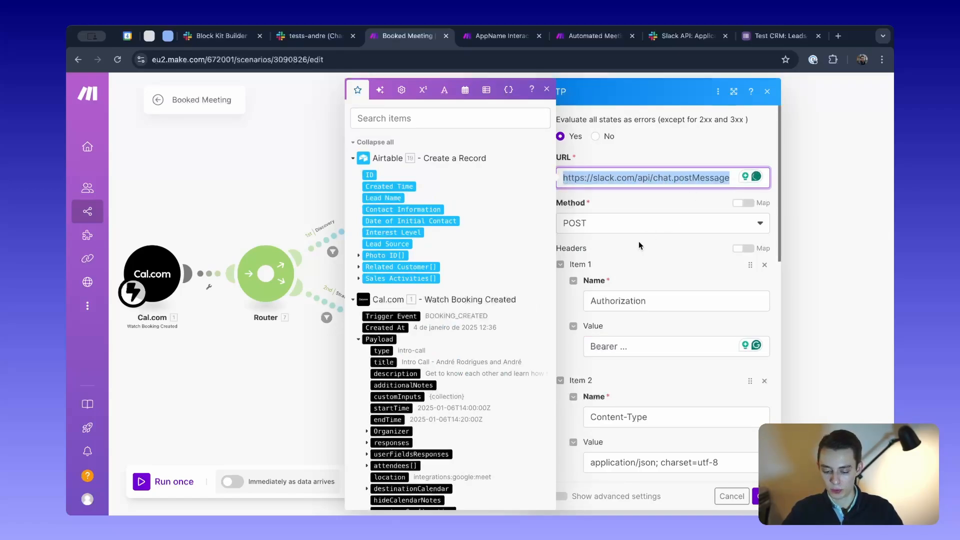
pyautogui.scroll(-3, 638, 241)
pyautogui.scroll(3, 638, 240)
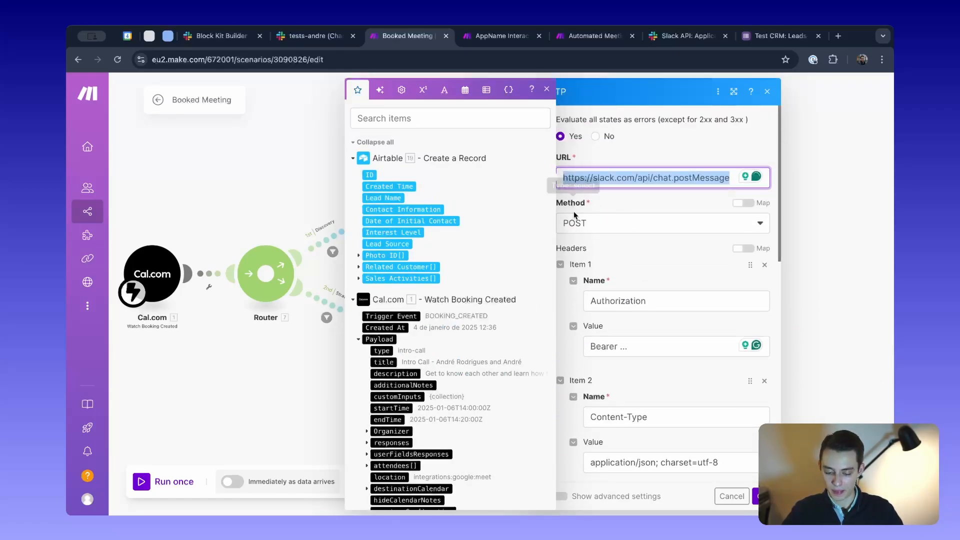
pyautogui.scroll(-1, 670, 235)
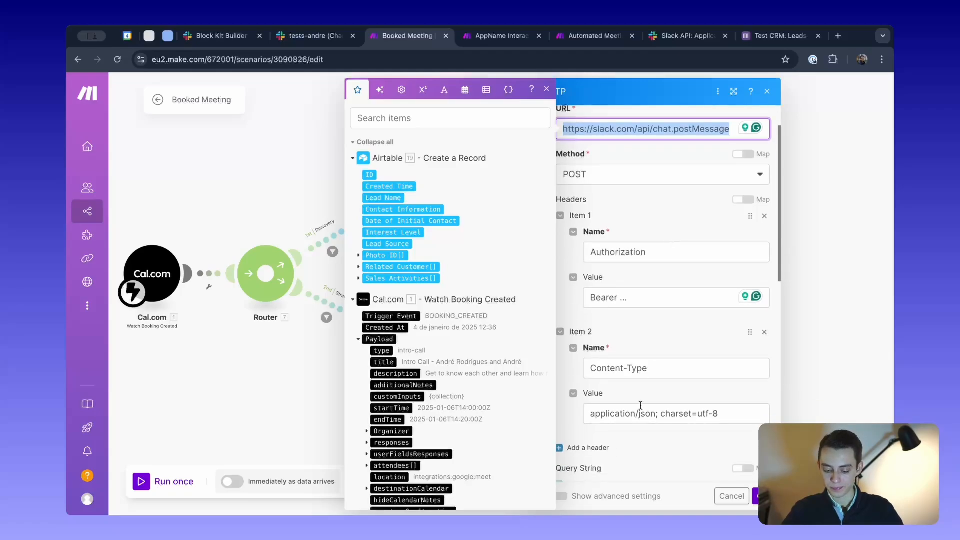
pyautogui.scroll(-2, 649, 325)
pyautogui.click(617, 342)
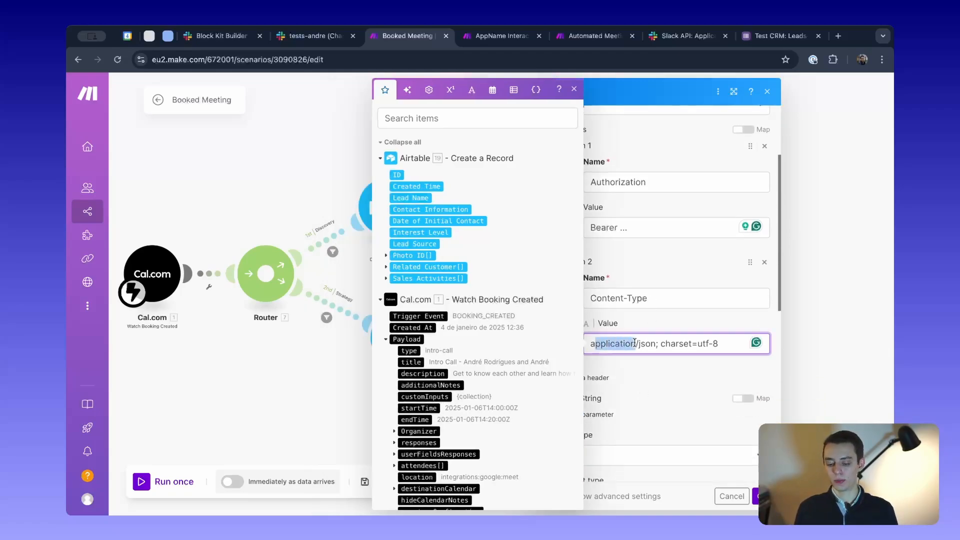
pyautogui.moveTo(661, 344); pyautogui.dragTo(700, 343)
pyautogui.click(666, 371)
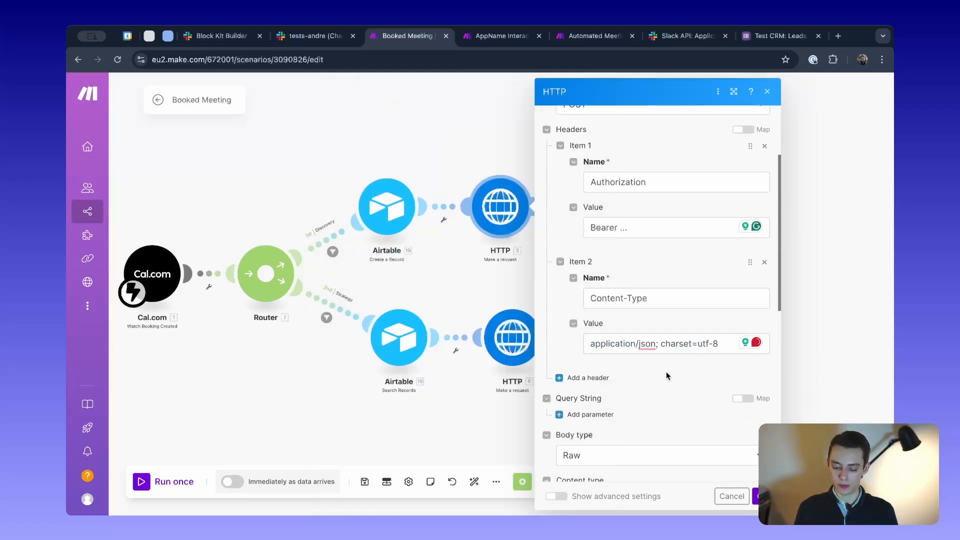
# Examine the HTTP module's body type, content type and request content, and highlight the JSON's channel line
pyautogui.scroll(-5, 665, 371)
pyautogui.scroll(4, 661, 332)
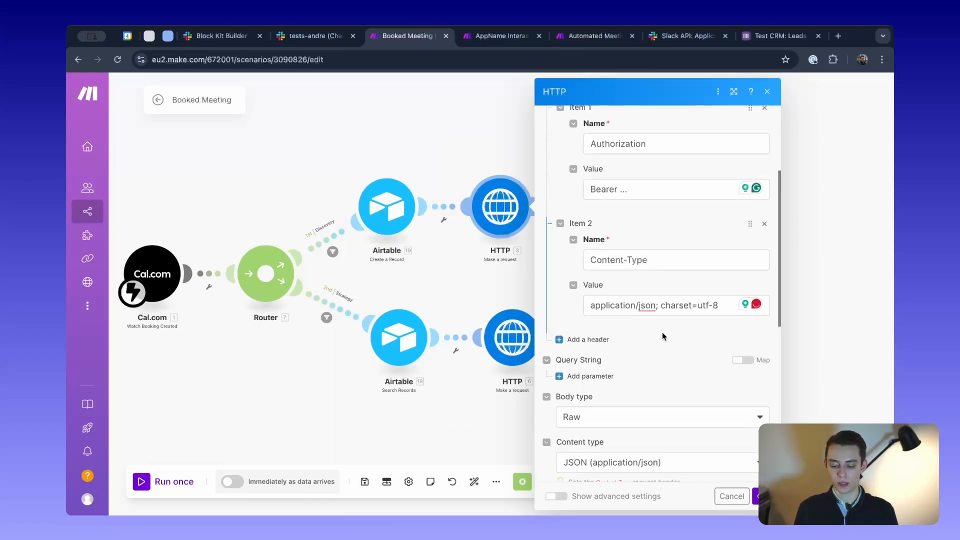
pyautogui.scroll(-3, 662, 332)
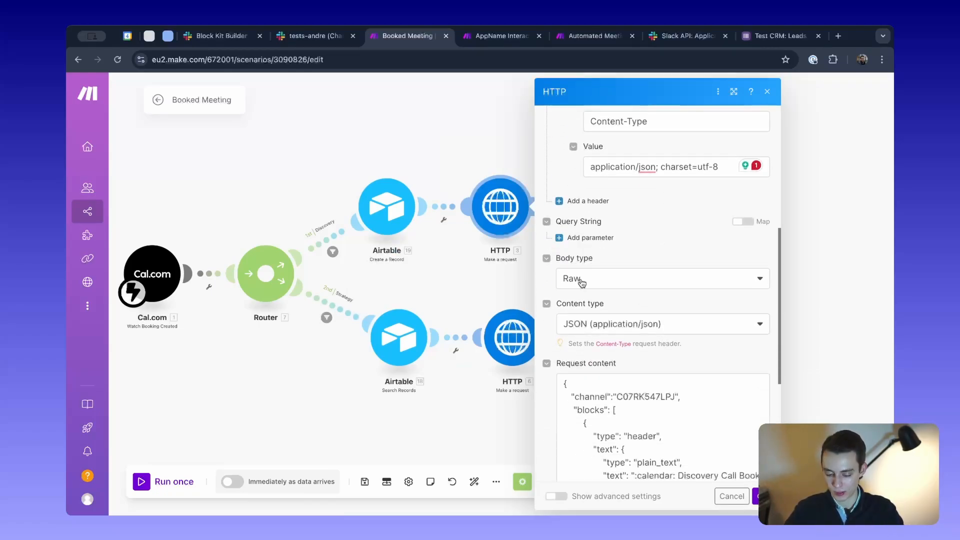
pyautogui.scroll(-4, 581, 283)
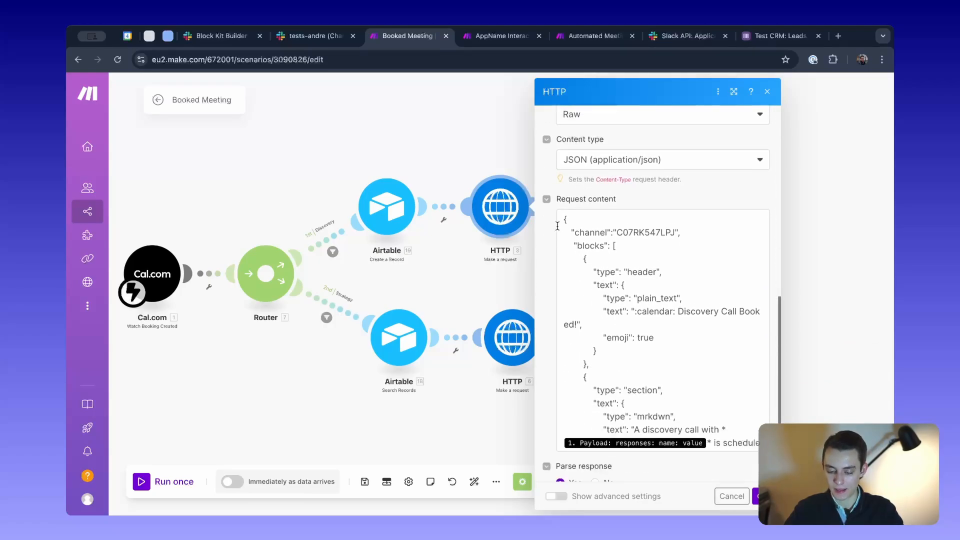
pyautogui.click(565, 222)
pyautogui.scroll(-10, 599, 240)
pyautogui.scroll(10, 622, 252)
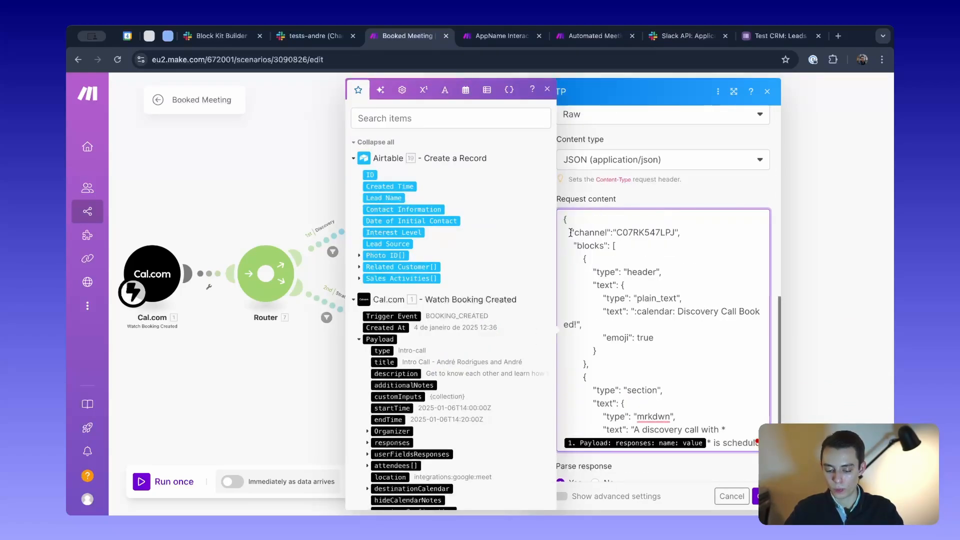
pyautogui.moveTo(571, 232); pyautogui.dragTo(680, 233)
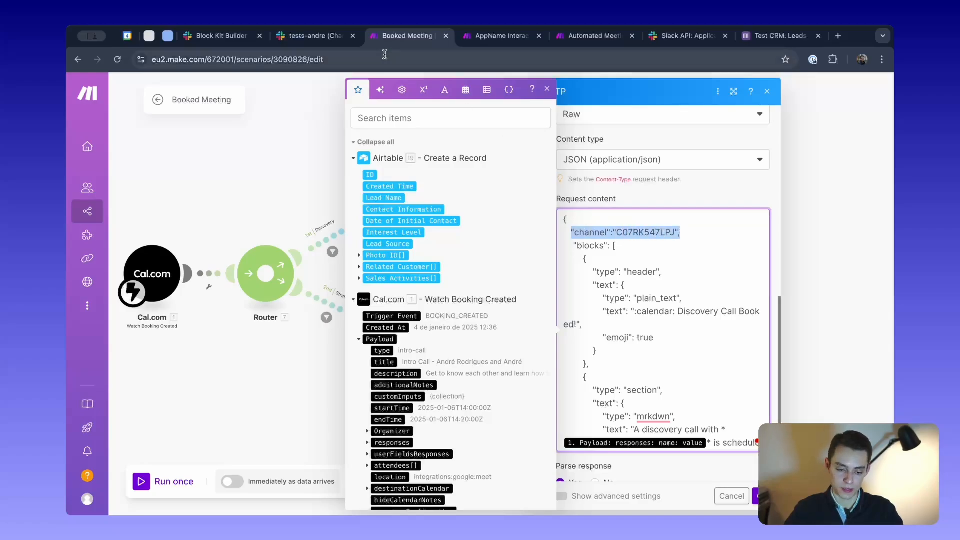
# Copy the Channel ID from the tests-andre channel details in Slack, and highlight the matching channel value in Make's request content
pyautogui.click(315, 36)
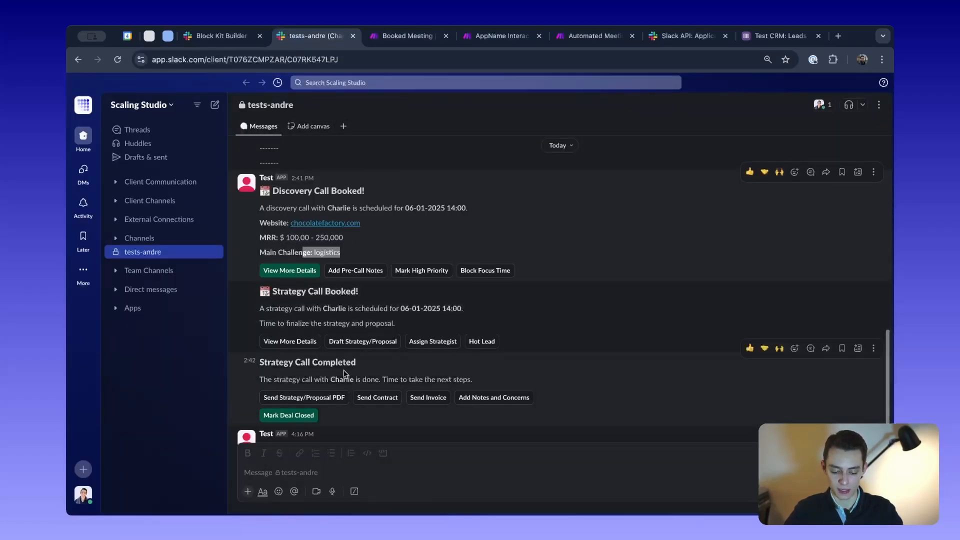
pyautogui.click(255, 110)
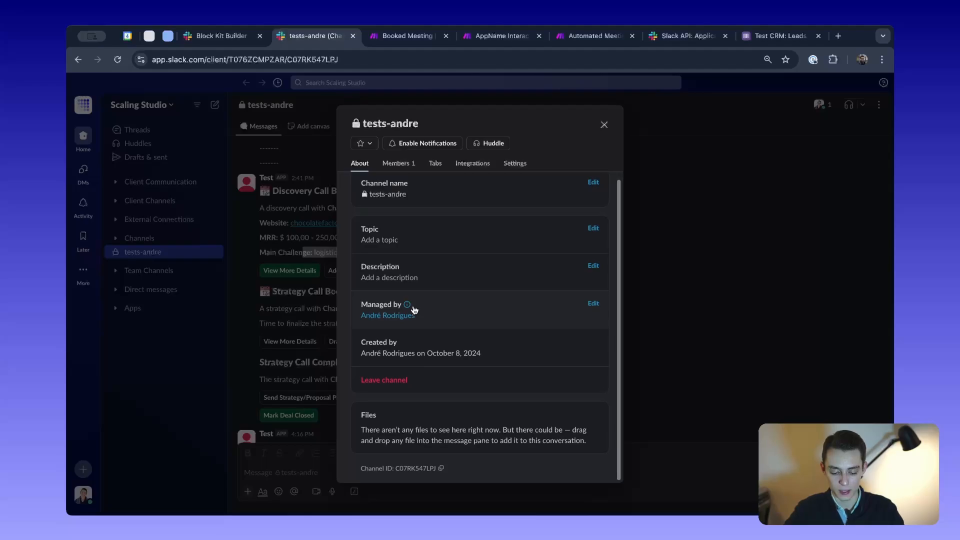
pyautogui.click(440, 469)
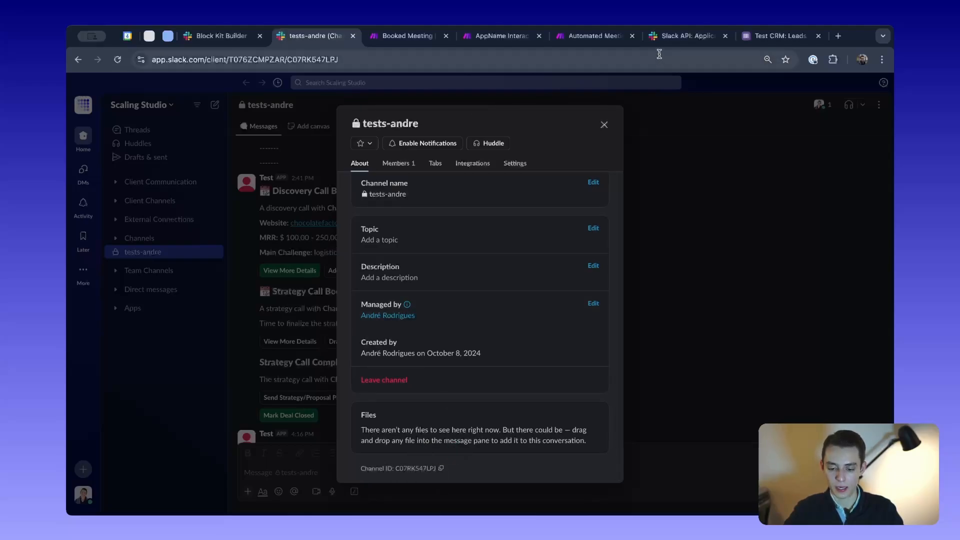
pyautogui.click(408, 35)
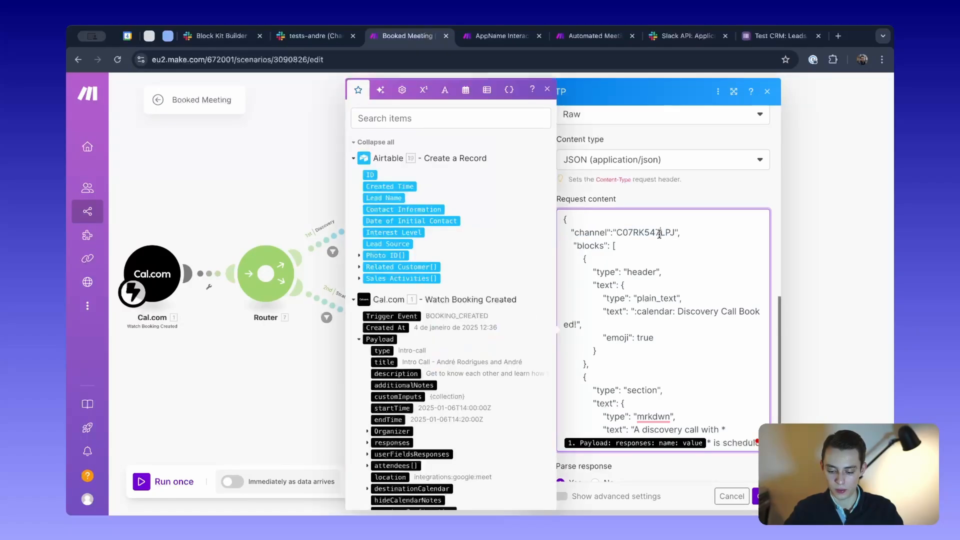
pyautogui.doubleClick(648, 232)
# Highlight the blocks section of the request content and review its message text and button elements
pyautogui.scroll(-1, 666, 281)
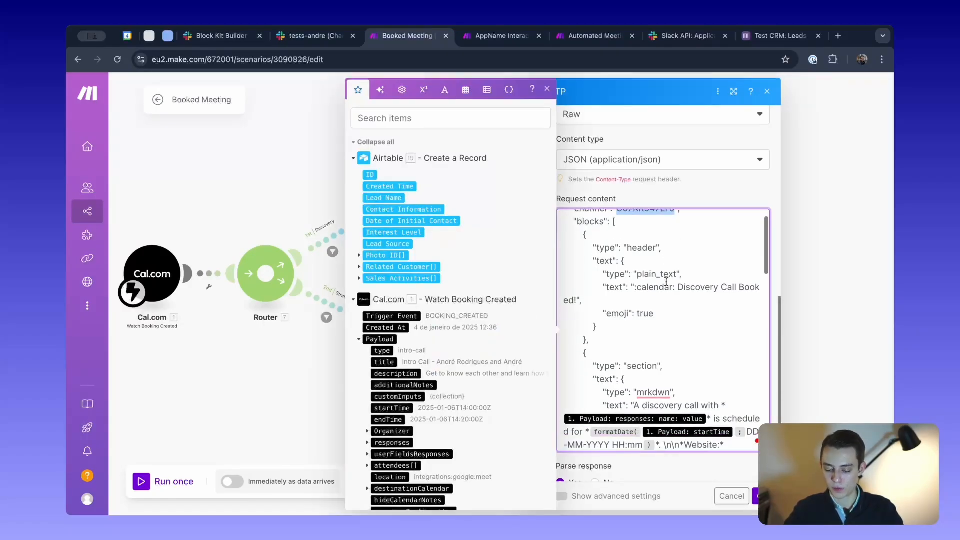
pyautogui.moveTo(574, 223); pyautogui.dragTo(687, 365)
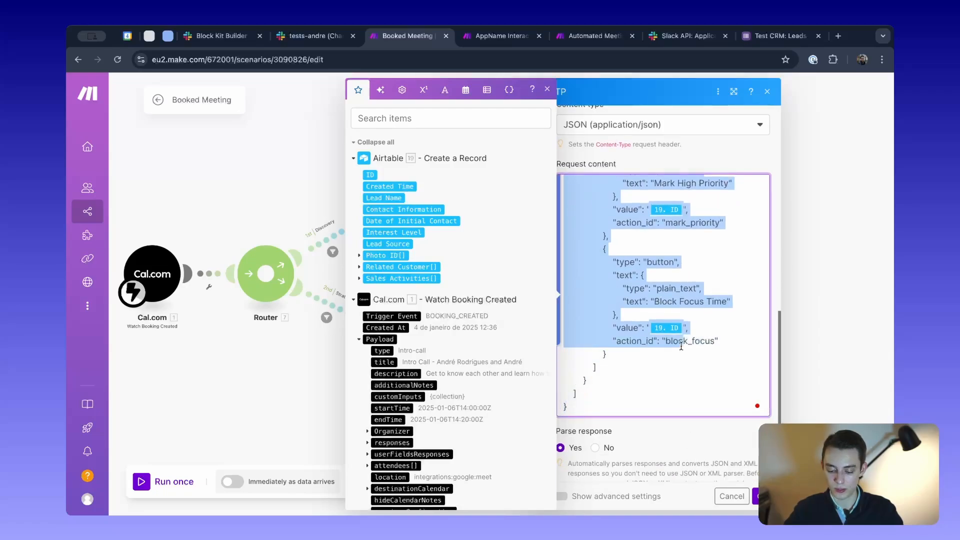
pyautogui.scroll(5, 687, 365)
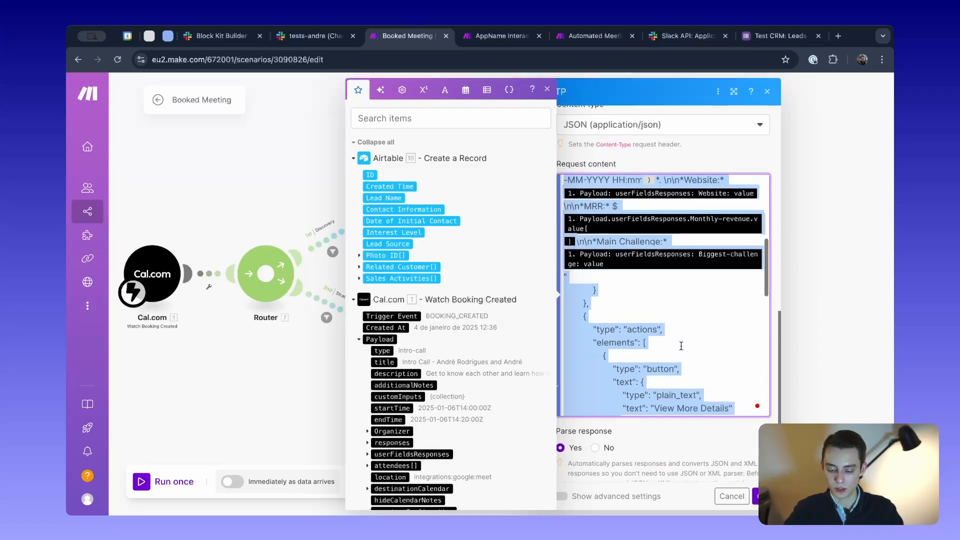
# Switch to Slack's Block Kit Builder, look over the available blocks, and clear all blocks from the message
pyautogui.click(220, 40)
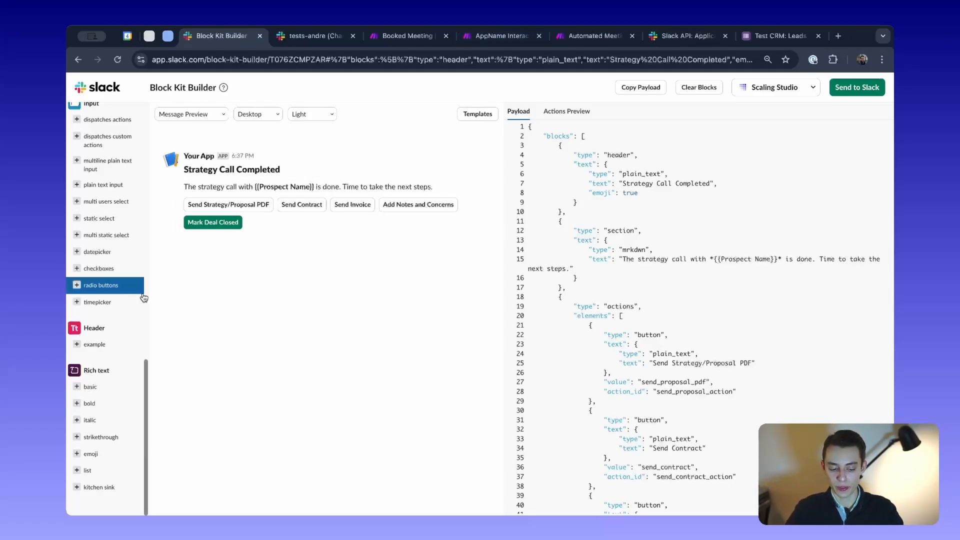
pyautogui.scroll(10, 138, 343)
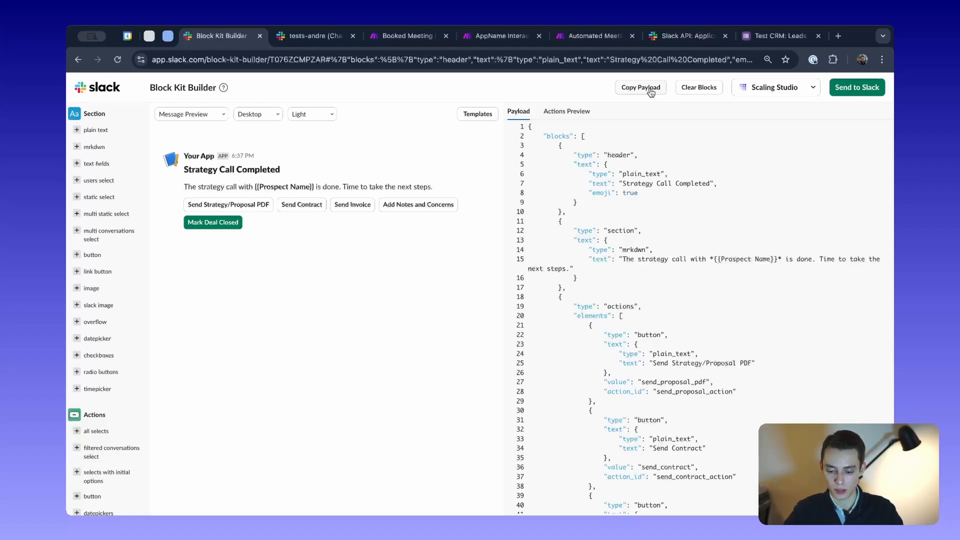
pyautogui.click(708, 92)
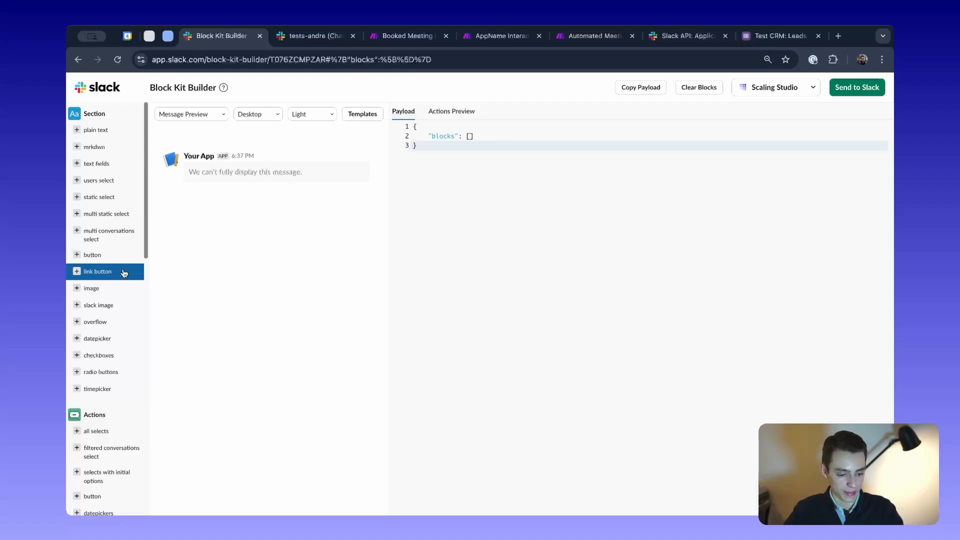
# Look through the block types and add the example Header block to the empty message
pyautogui.scroll(-10, 113, 324)
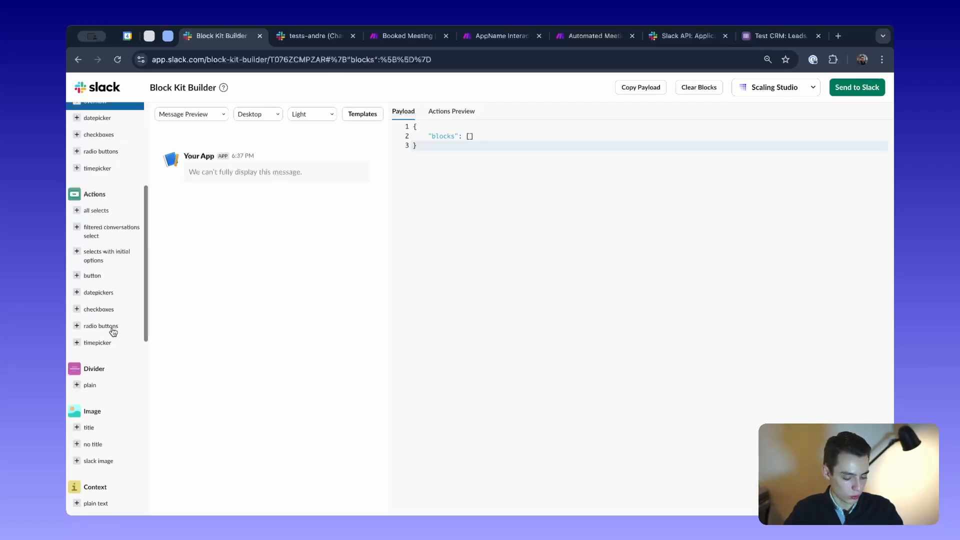
pyautogui.scroll(2, 112, 333)
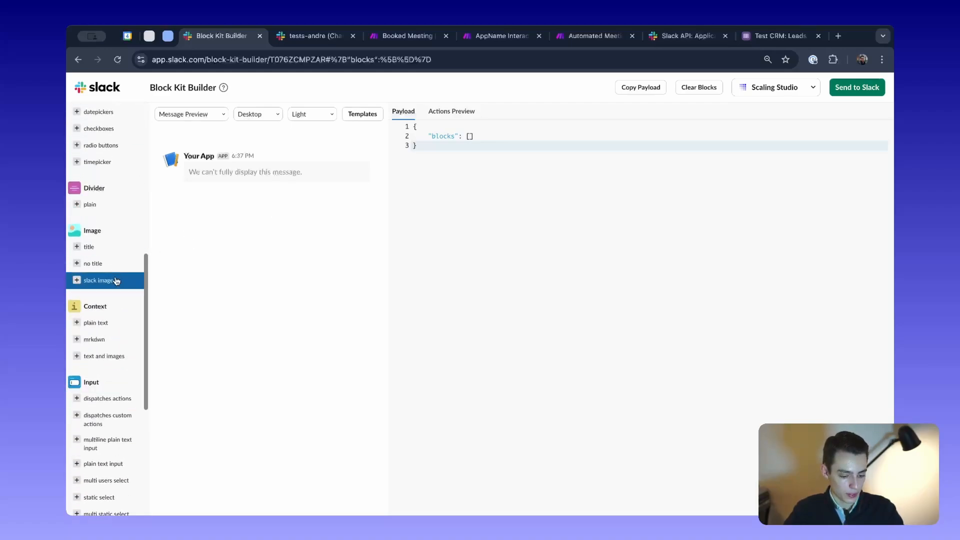
pyautogui.scroll(-5, 113, 334)
pyautogui.click(113, 340)
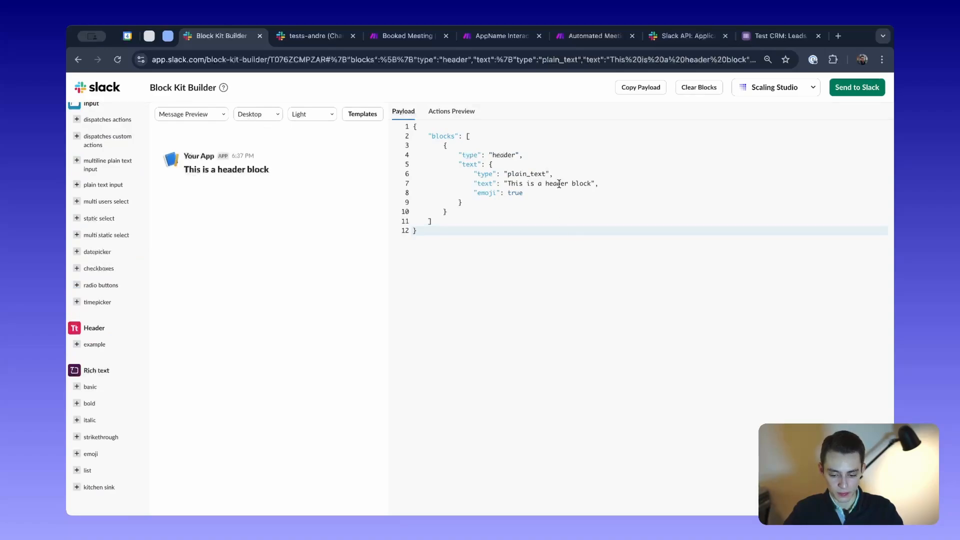
# Replace the header block's placeholder text in the payload with "Discovery Call Booked"
pyautogui.moveTo(593, 183); pyautogui.dragTo(510, 183)
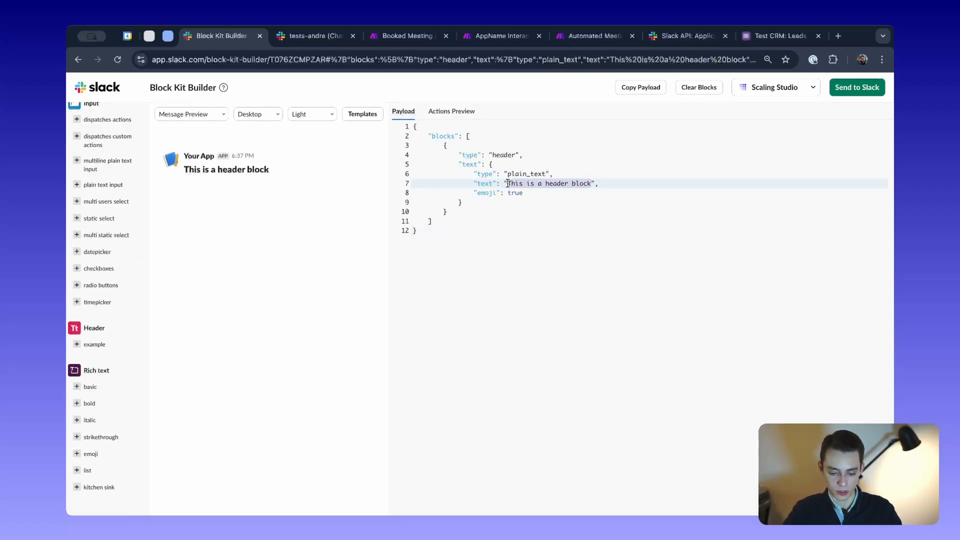
pyautogui.write('Call Booked')
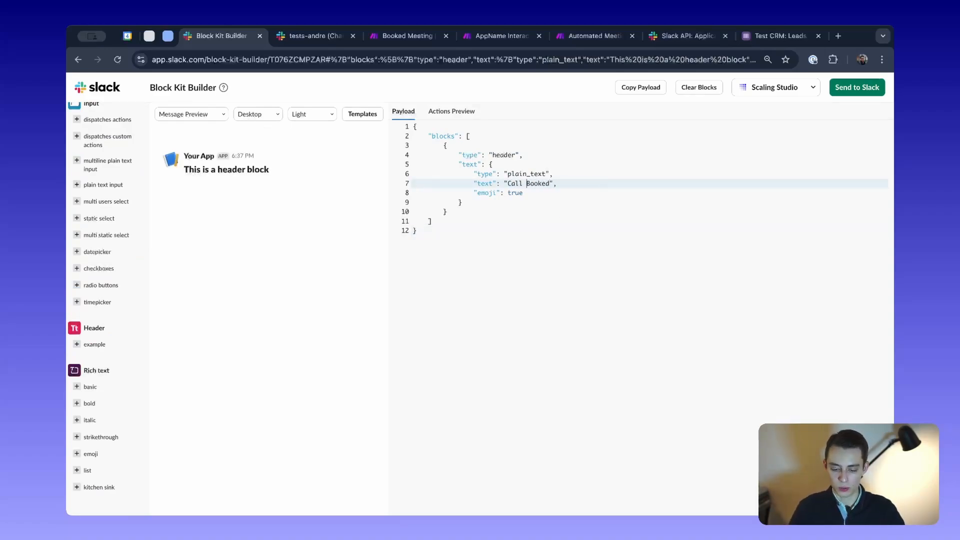
pyautogui.click(507, 183)
pyautogui.write('Tea')
pyautogui.press('BackSpace')
pyautogui.press('BackSpace')
pyautogui.press('BackSpace')
pyautogui.write('S')
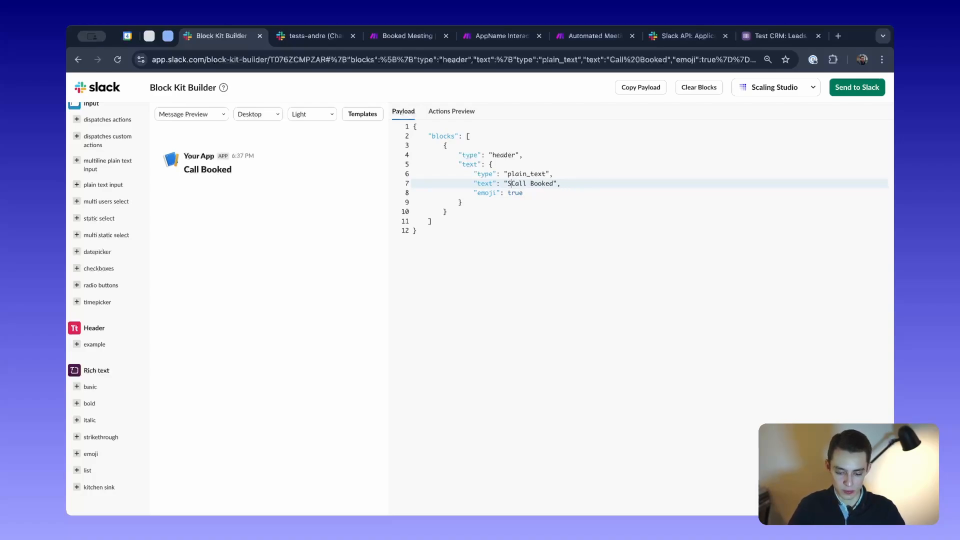
pyautogui.press('BackSpace')
pyautogui.write('Discover')
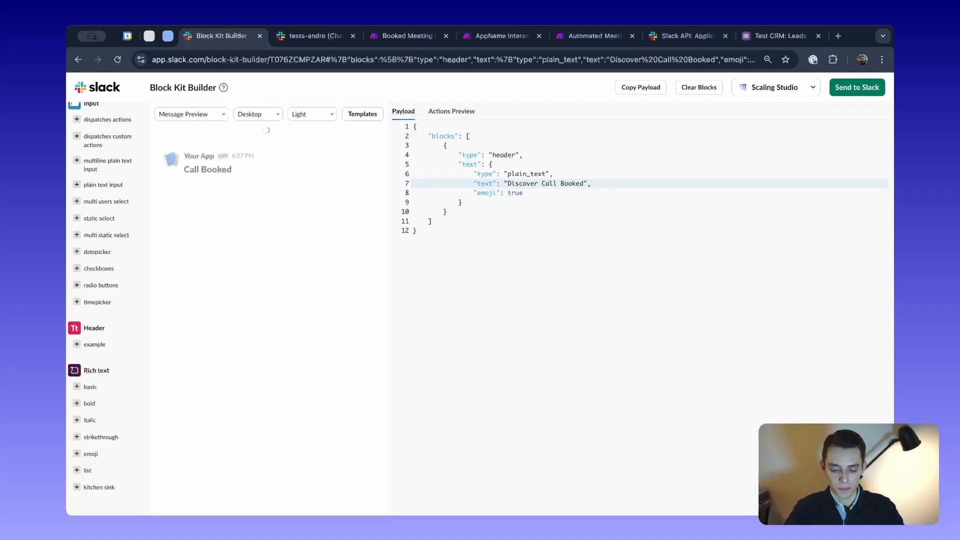
pyautogui.press('BackSpace')
pyautogui.write('y')
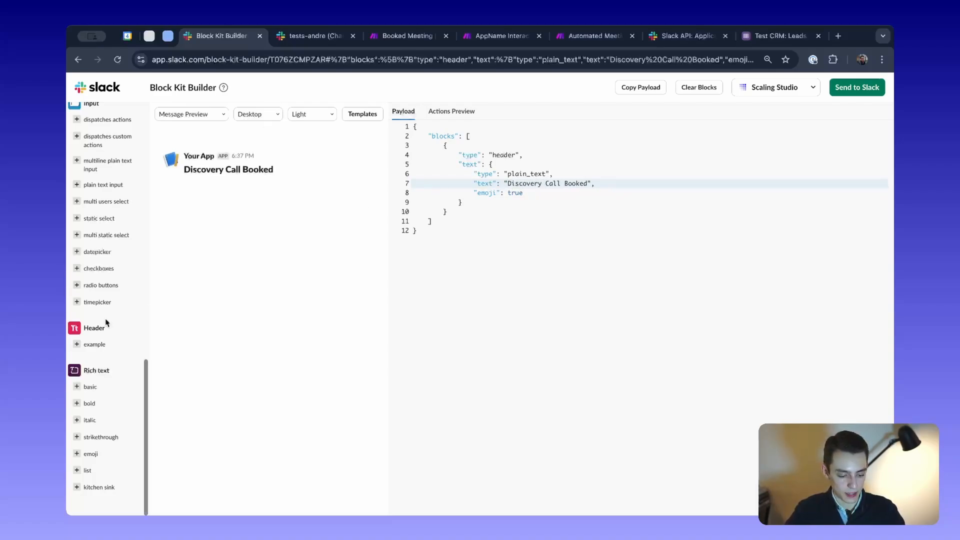
# Add a mrkdwn section block and set its text to "A call was booked by {name} on the date: {date}"
pyautogui.scroll(15, 105, 321)
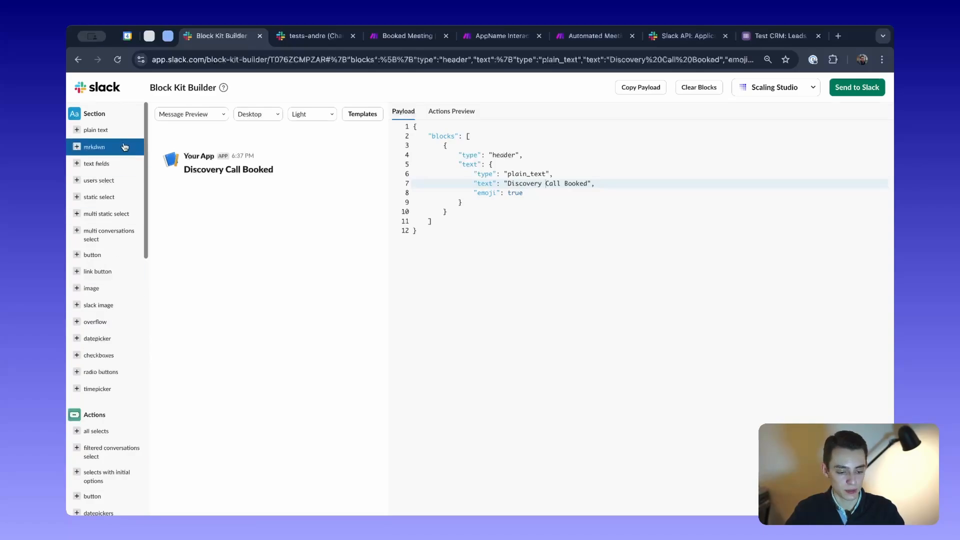
pyautogui.click(124, 147)
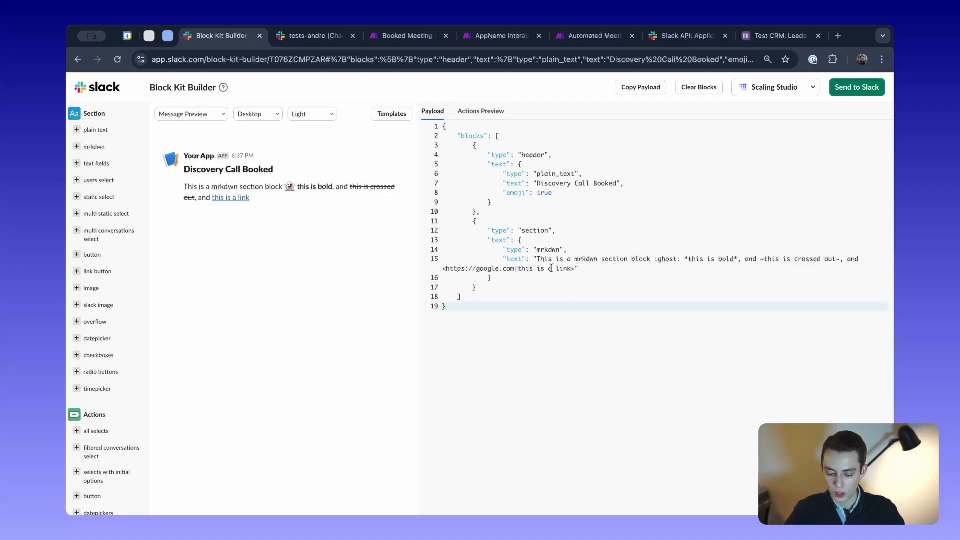
pyautogui.moveTo(538, 259); pyautogui.dragTo(571, 265)
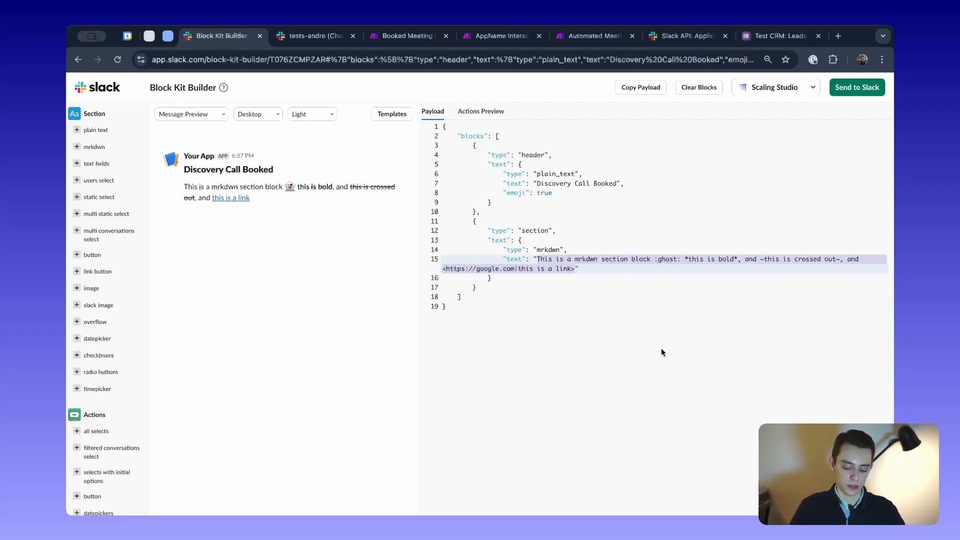
pyautogui.write('A call was booked by {')
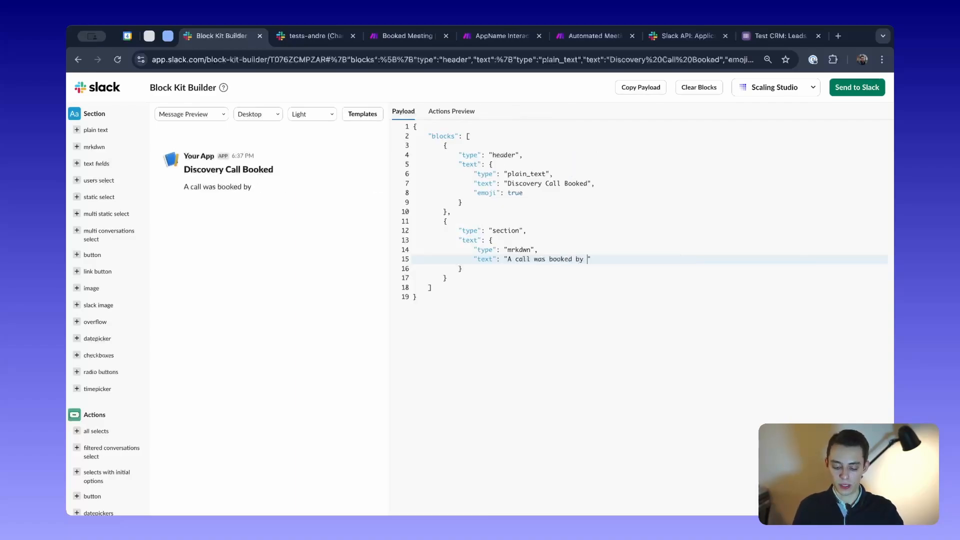
pyautogui.write('name} ')
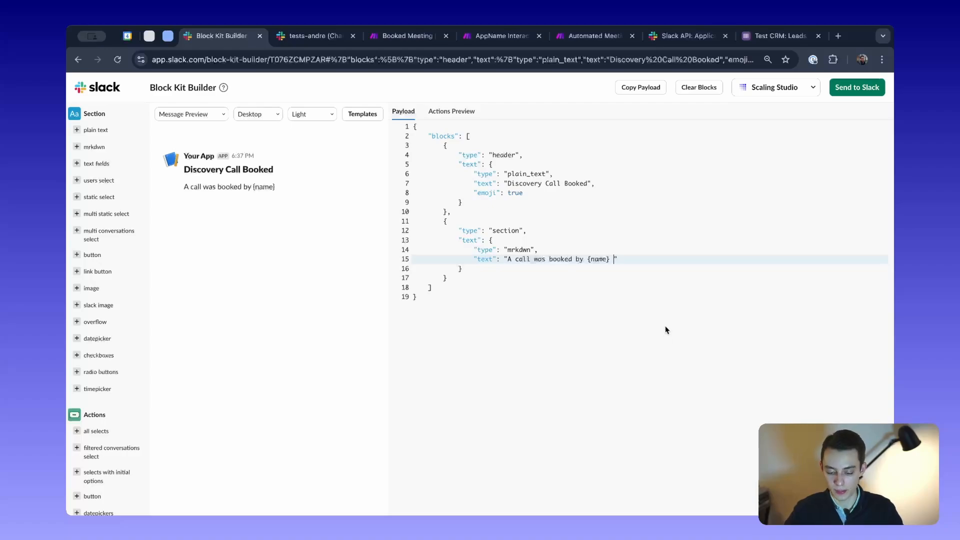
pyautogui.write('on the d')
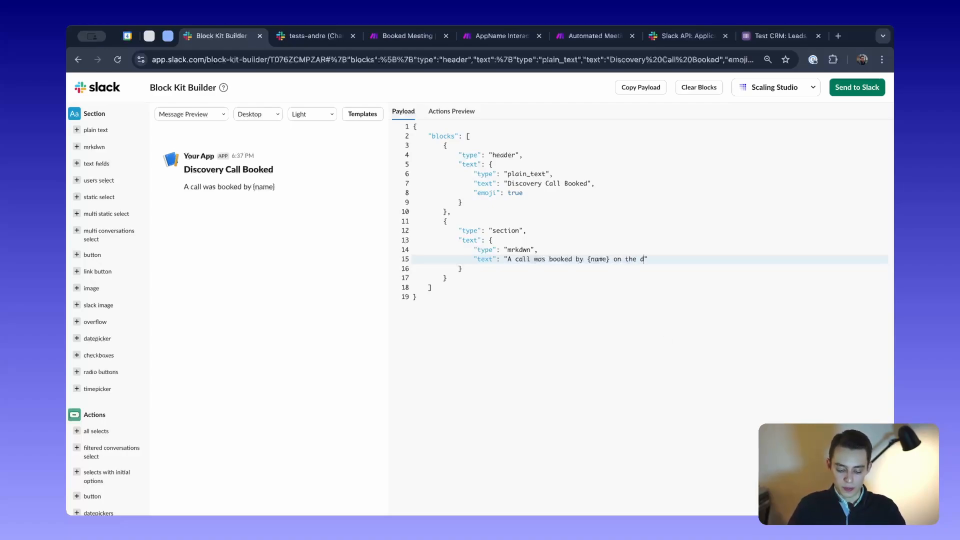
pyautogui.write('ate: {date')
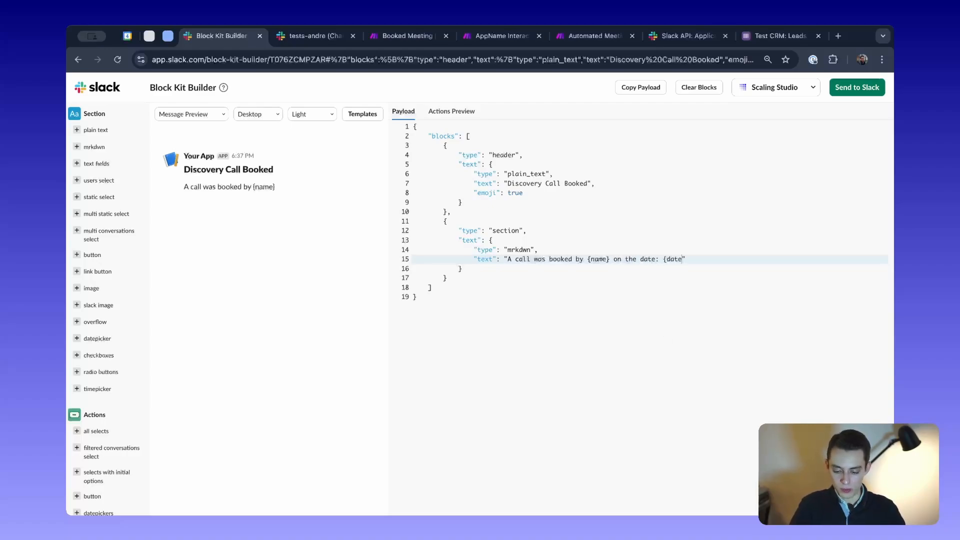
pyautogui.write('}')
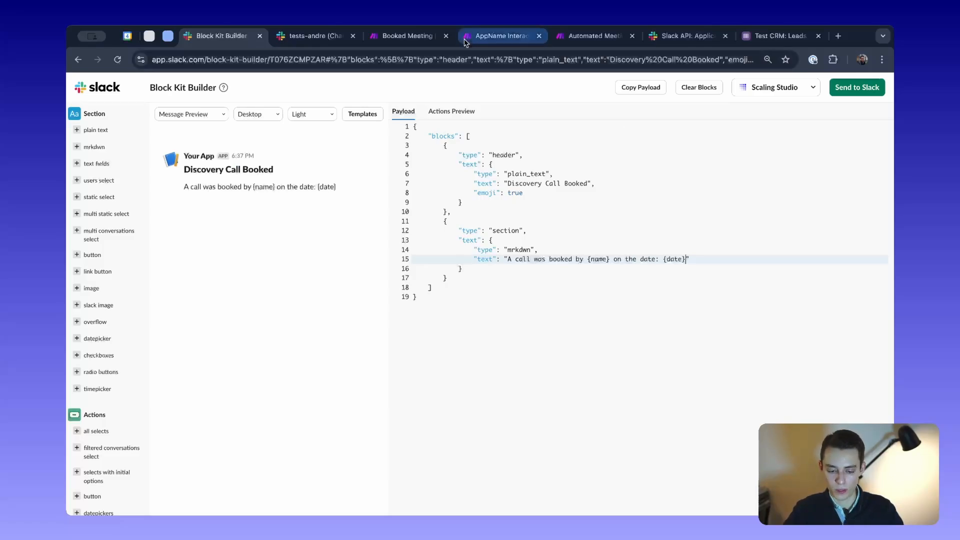
# Switch to Make's Booked Meeting scenario to examine the mapped Cal.com variables, and compare them with the section text placeholders in Block Kit Builder
pyautogui.click(405, 36)
pyautogui.click(704, 275)
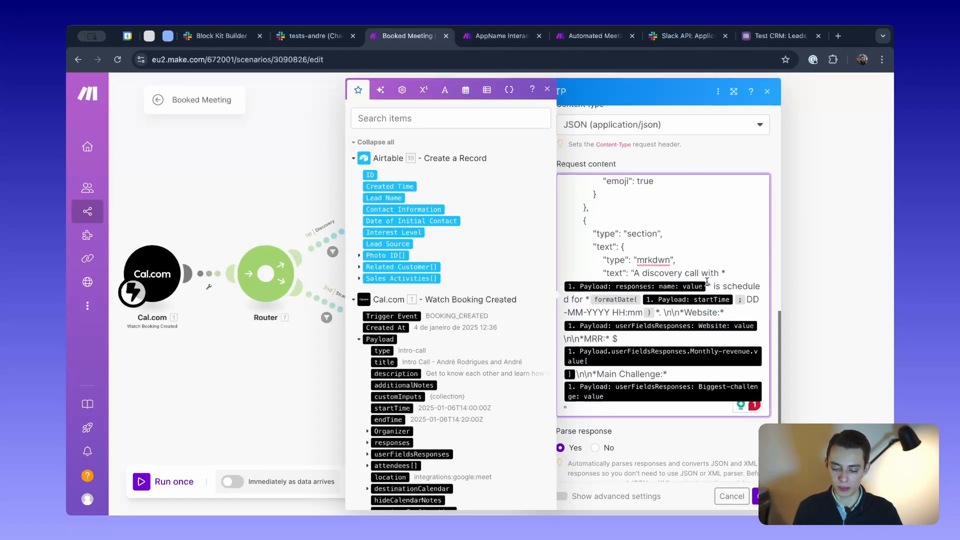
pyautogui.click(706, 282)
pyautogui.scroll(-3, 470, 315)
pyautogui.scroll(-2, 470, 314)
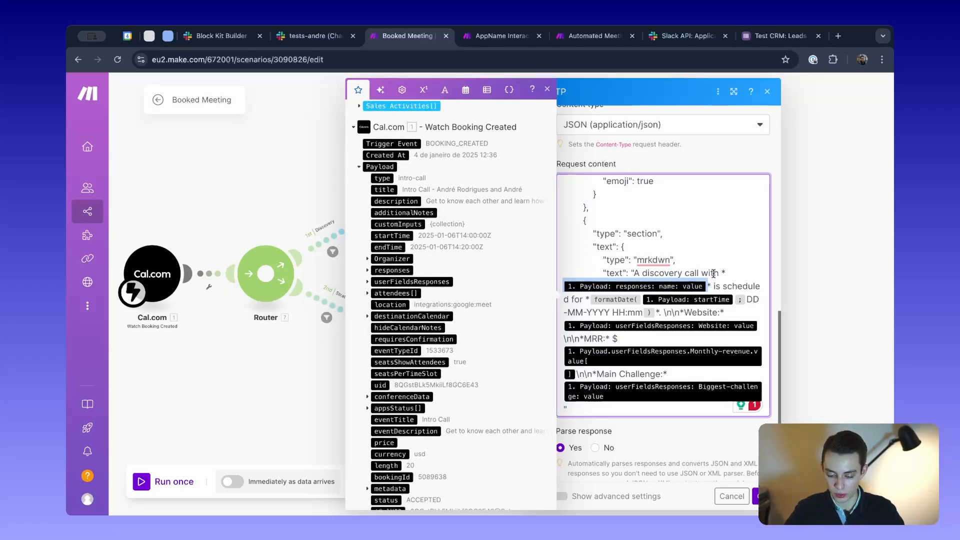
pyautogui.click(220, 35)
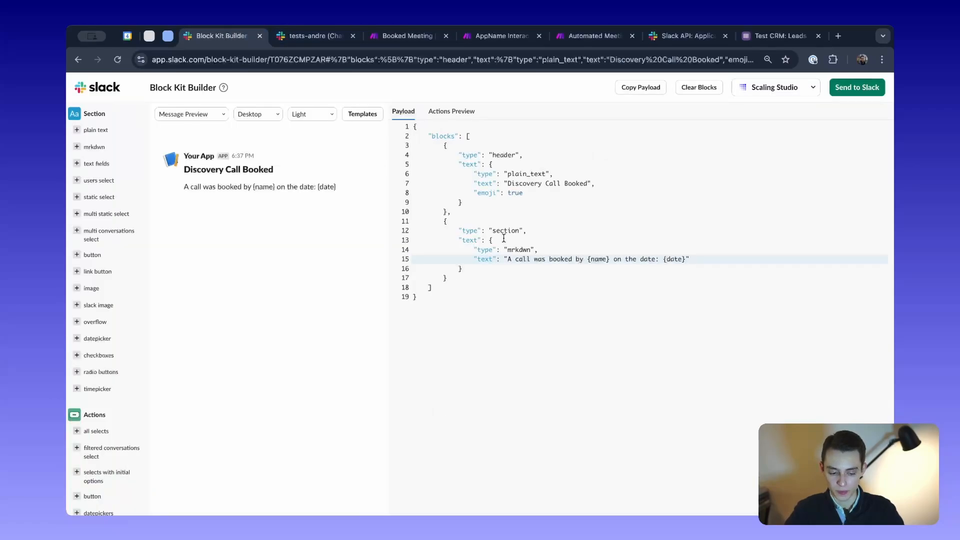
pyautogui.moveTo(557, 259); pyautogui.dragTo(703, 259)
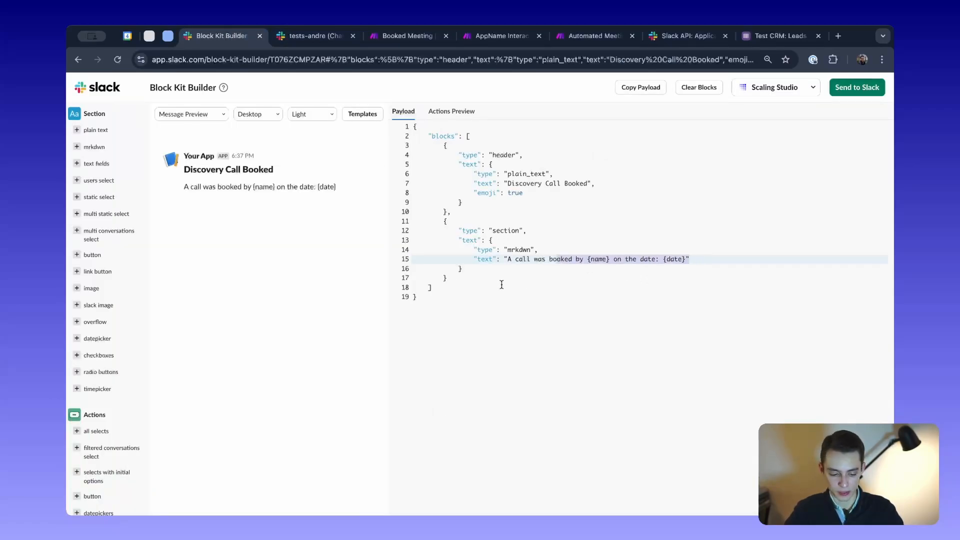
pyautogui.click(493, 298)
# Check the message layout in Slack's tests-andre channel, and add an Actions button block below the section in Block Kit Builder
pyautogui.click(290, 35)
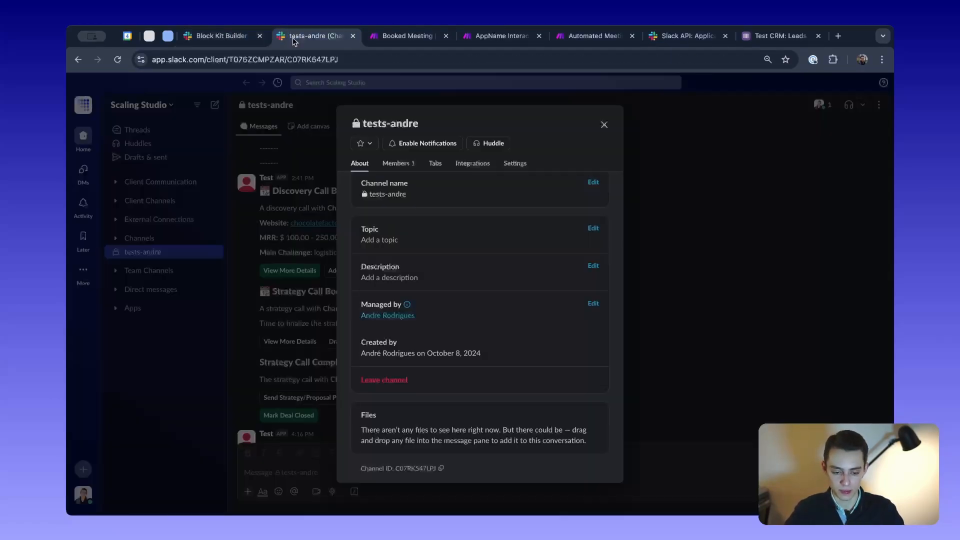
pyautogui.click(329, 312)
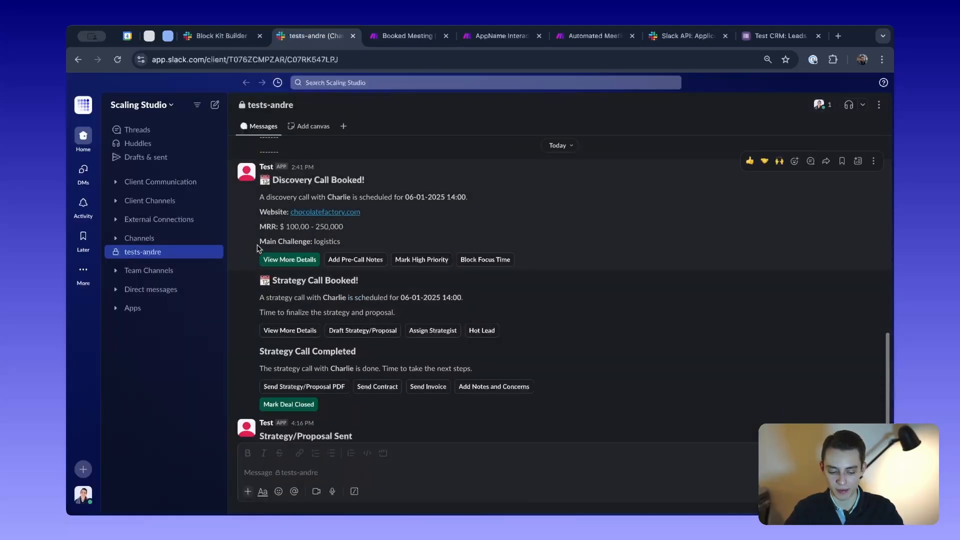
pyautogui.click(222, 37)
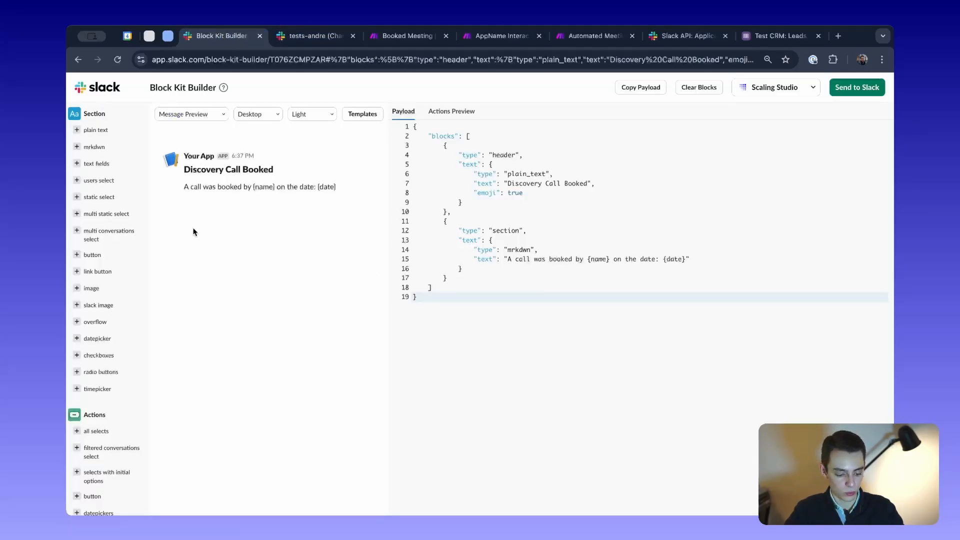
pyautogui.scroll(-7, 118, 306)
pyautogui.scroll(3, 119, 306)
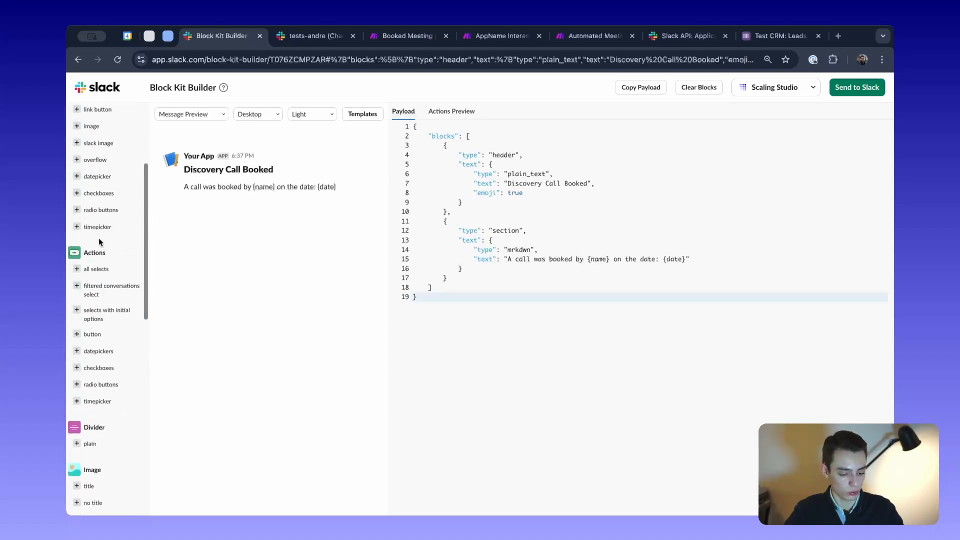
pyautogui.scroll(-1, 98, 238)
pyautogui.click(92, 302)
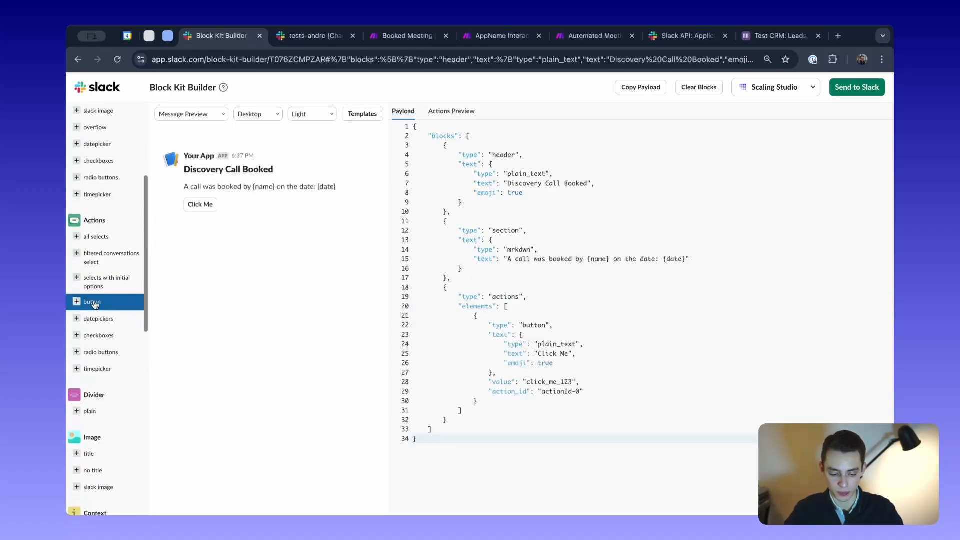
# Add example datepickers, radio buttons and checkboxes action blocks below the button
pyautogui.click(111, 324)
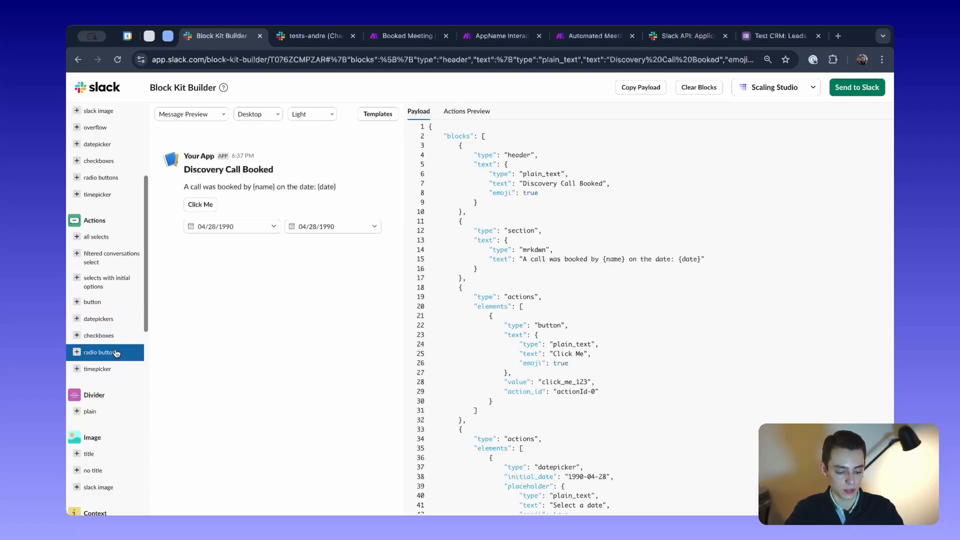
pyautogui.click(115, 356)
pyautogui.click(100, 335)
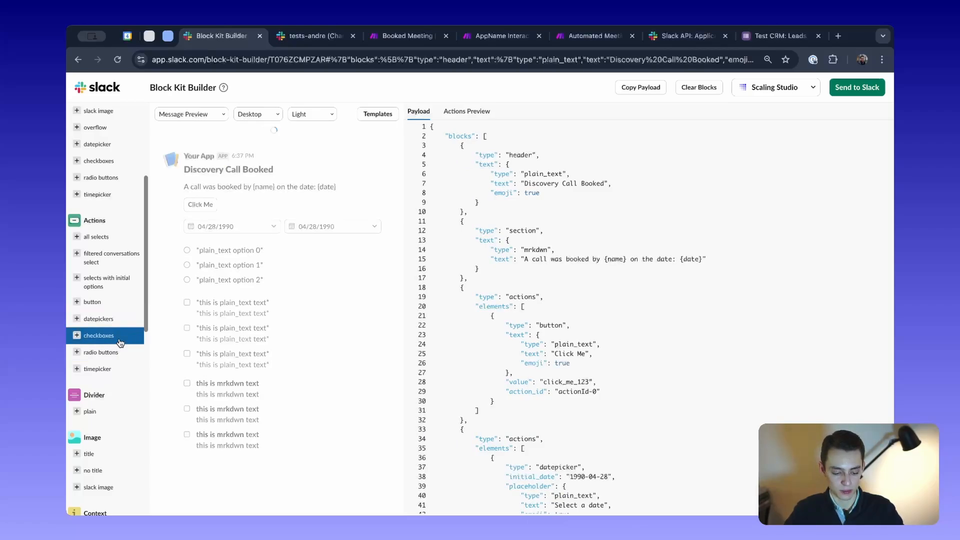
pyautogui.scroll(4, 110, 250)
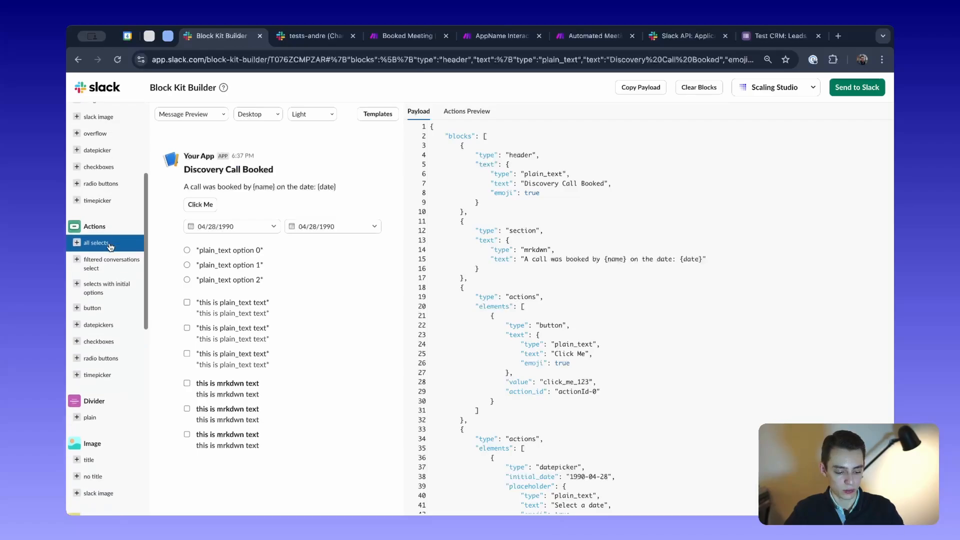
pyautogui.scroll(-5, 110, 247)
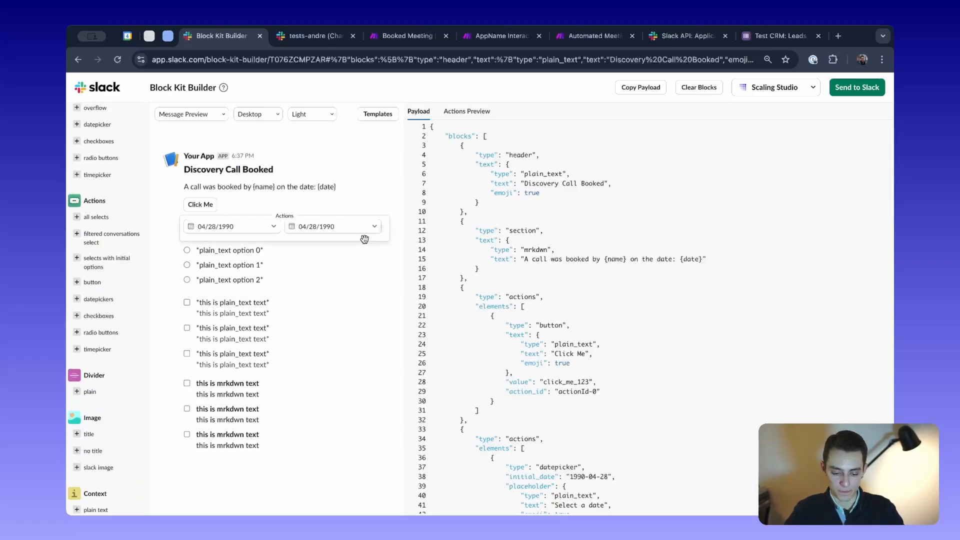
# Delete the datepickers, radio buttons and checkboxes blocks from the message
pyautogui.click(383, 230)
pyautogui.click(369, 244)
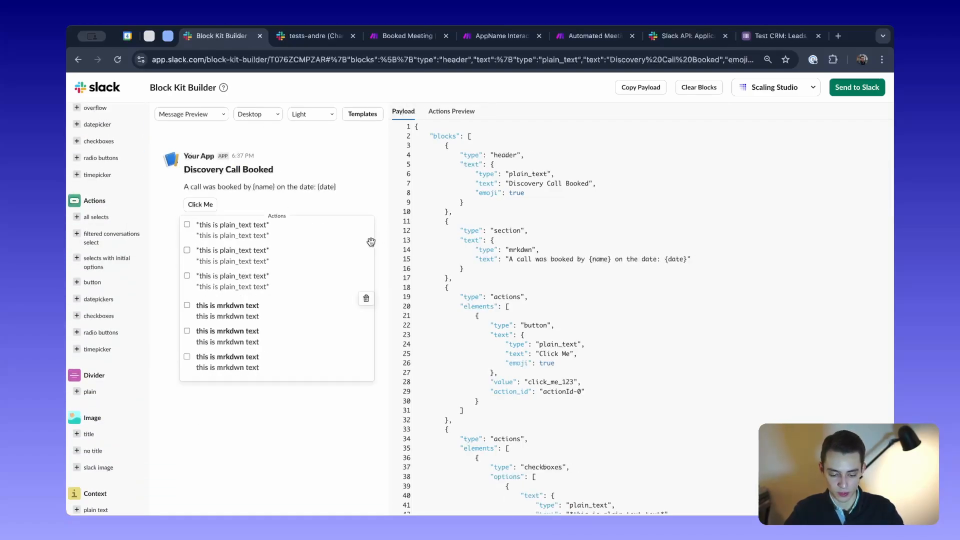
pyautogui.click(368, 297)
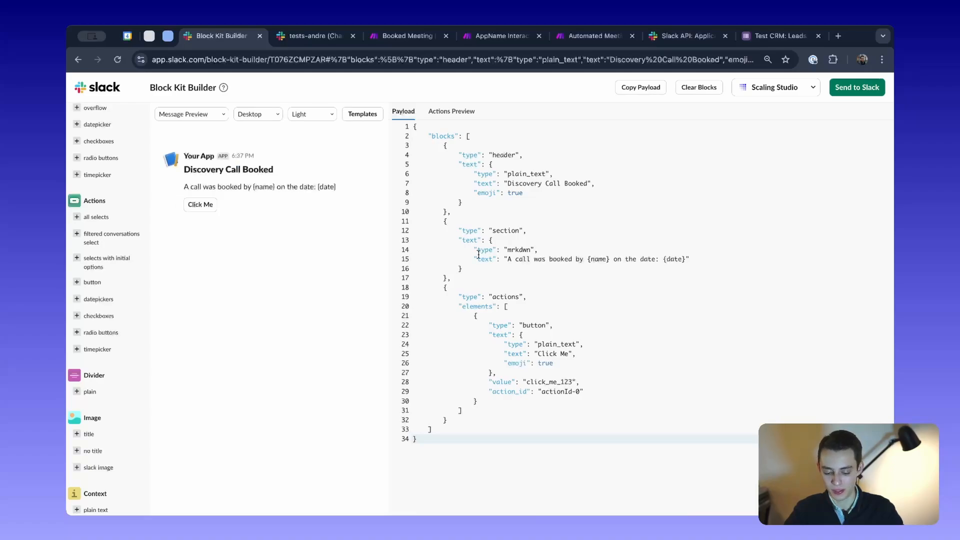
# Highlight the actions block in the payload and set its button text to "Send follow up"
pyautogui.moveTo(530, 296); pyautogui.dragTo(622, 398)
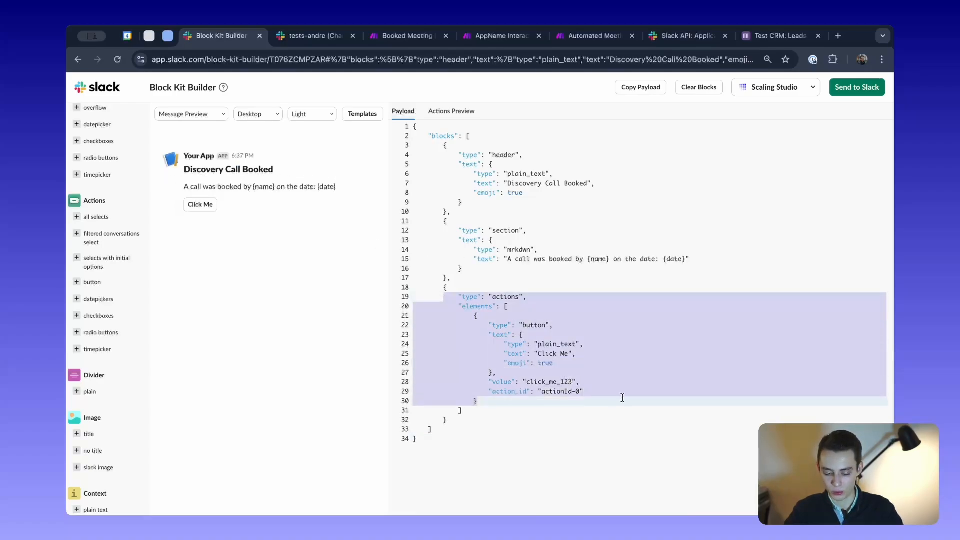
pyautogui.click(622, 397)
pyautogui.moveTo(567, 353); pyautogui.dragTo(543, 354)
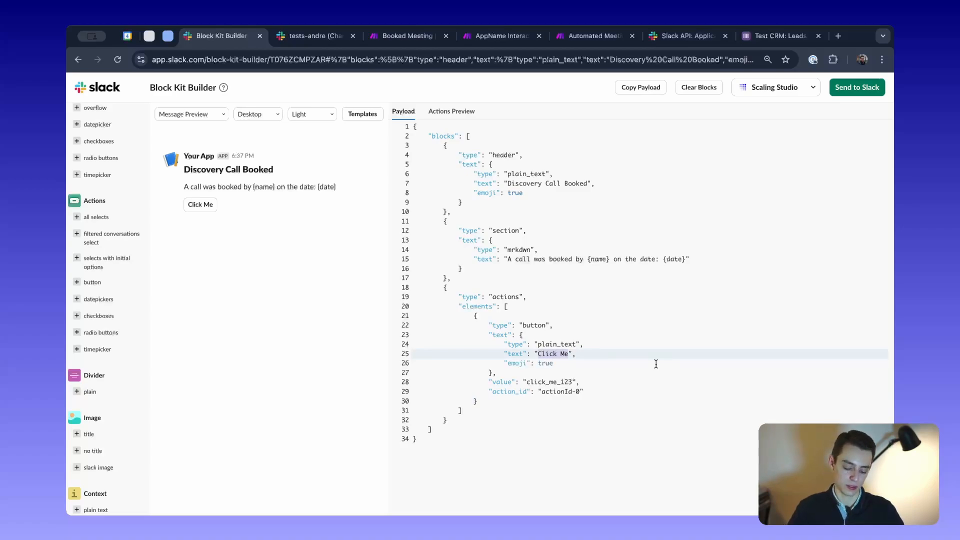
pyautogui.write('Send follow')
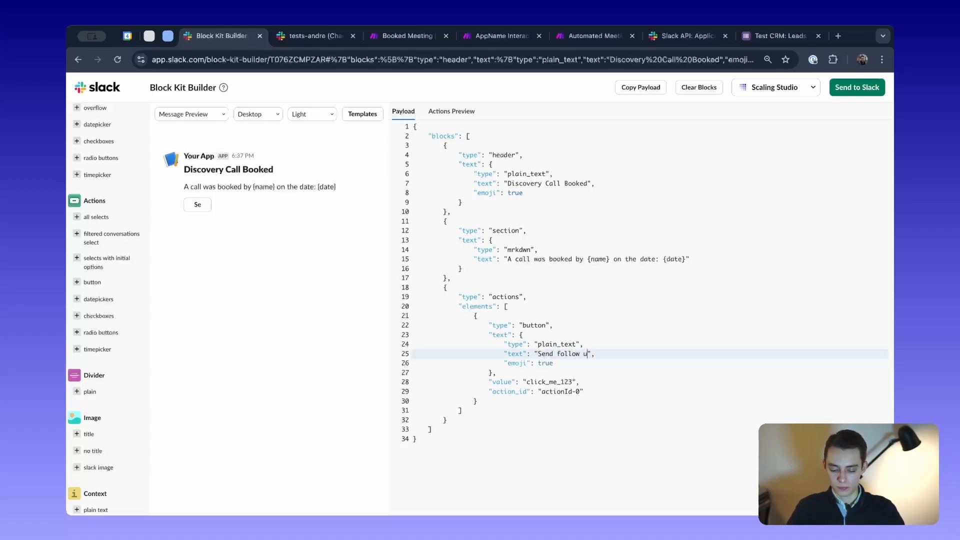
# Highlight the button's value in the payload and set its action_id to "follow_up"
pyautogui.doubleClick(556, 381)
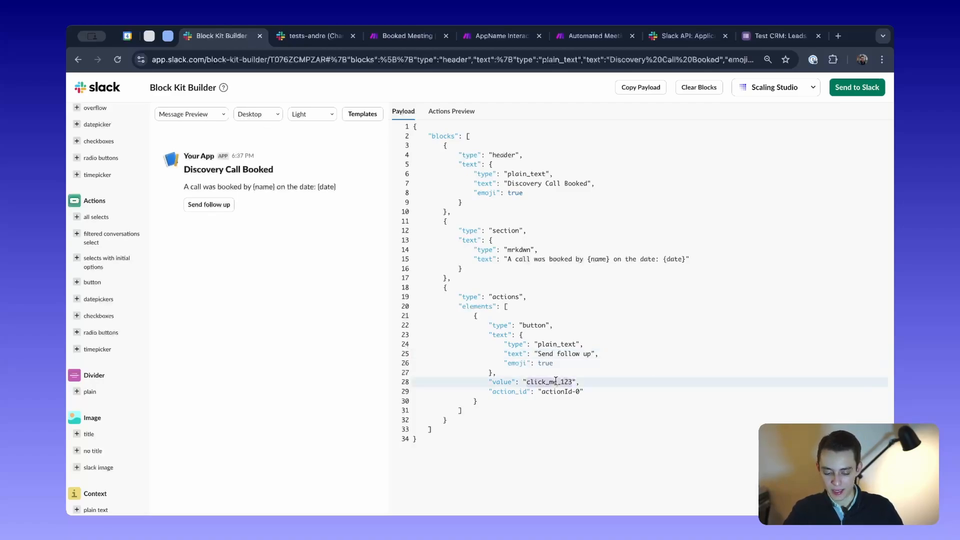
pyautogui.moveTo(580, 390); pyautogui.dragTo(549, 391)
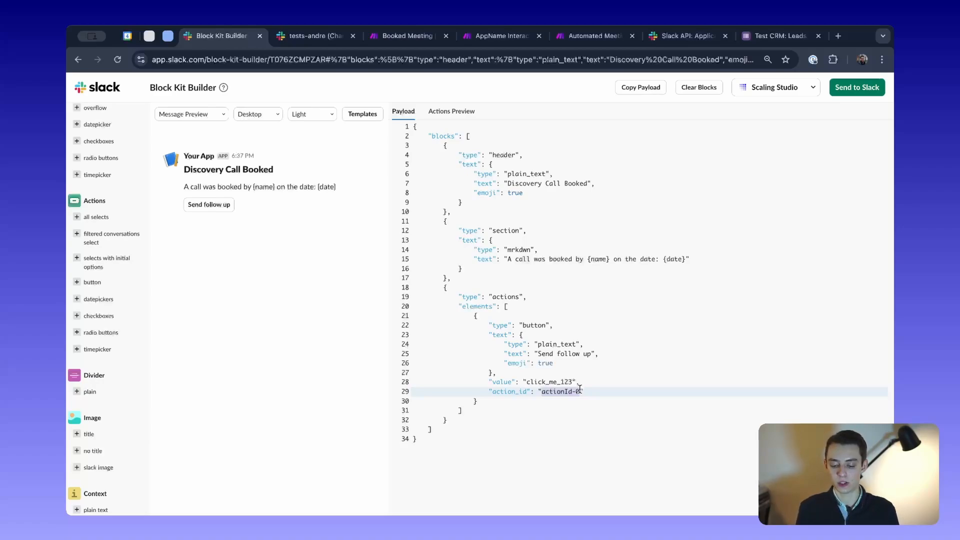
pyautogui.write('follow')
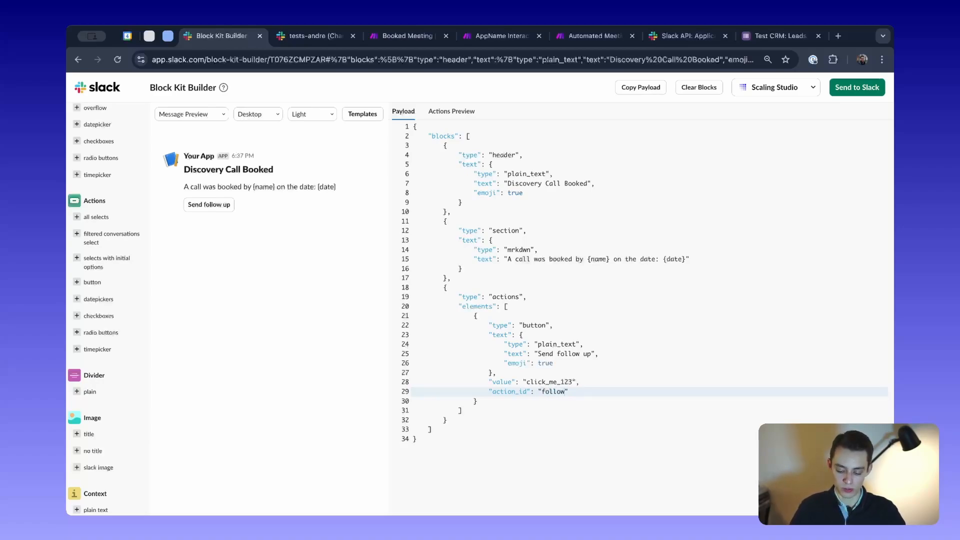
pyautogui.write('_up')
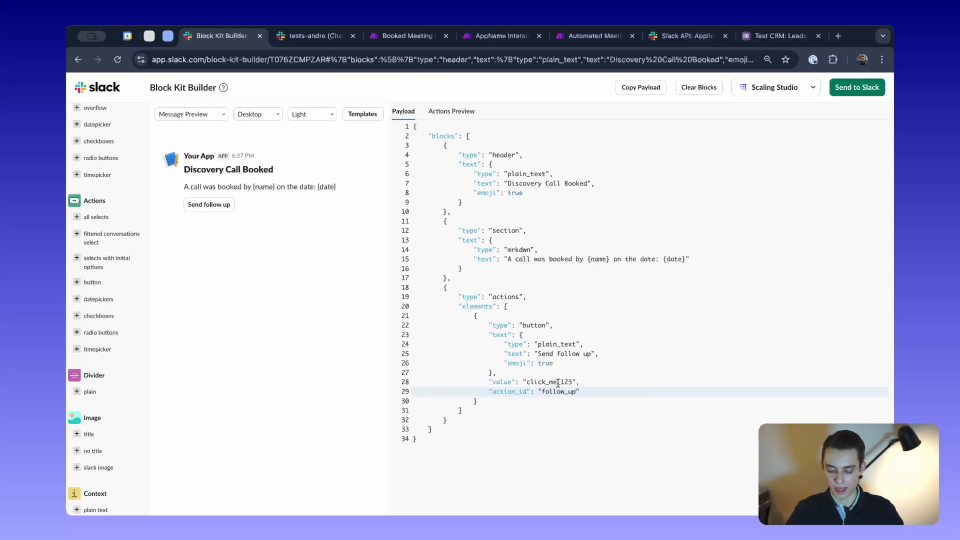
# Set the button's value in the payload to "{lead_id_crm}", then highlight it and the {name} placeholder in the section text
pyautogui.doubleClick(552, 382)
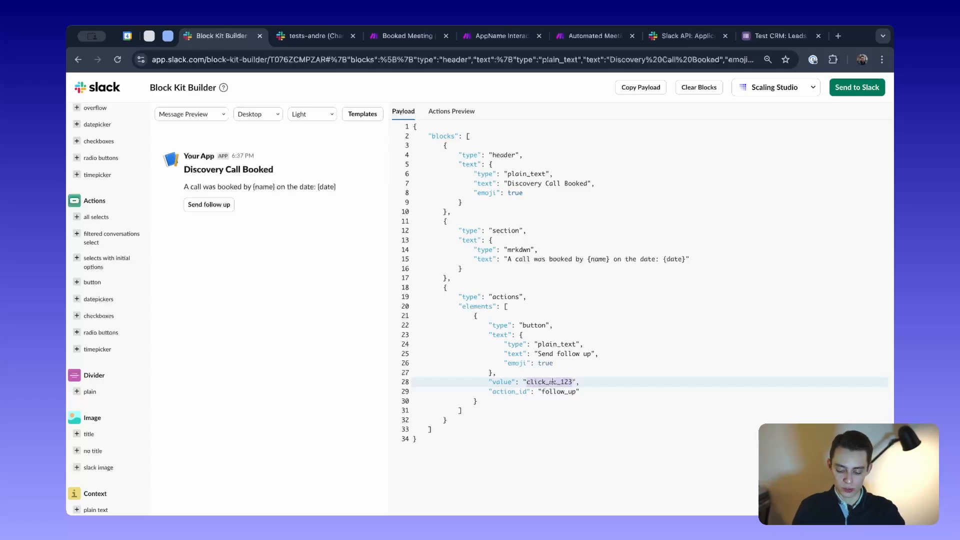
pyautogui.write('{lead_id_crm')
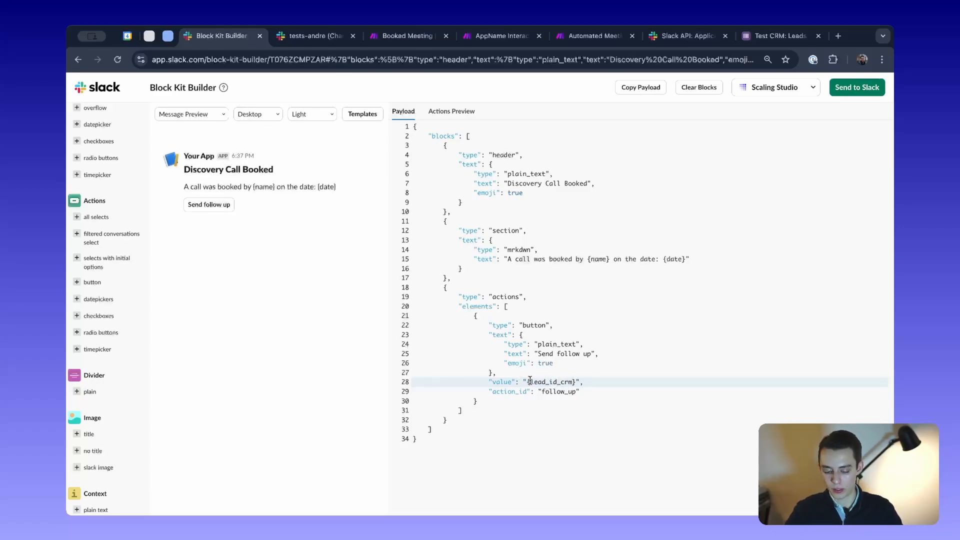
pyautogui.moveTo(528, 381); pyautogui.dragTo(598, 375)
pyautogui.moveTo(587, 259); pyautogui.dragTo(609, 258)
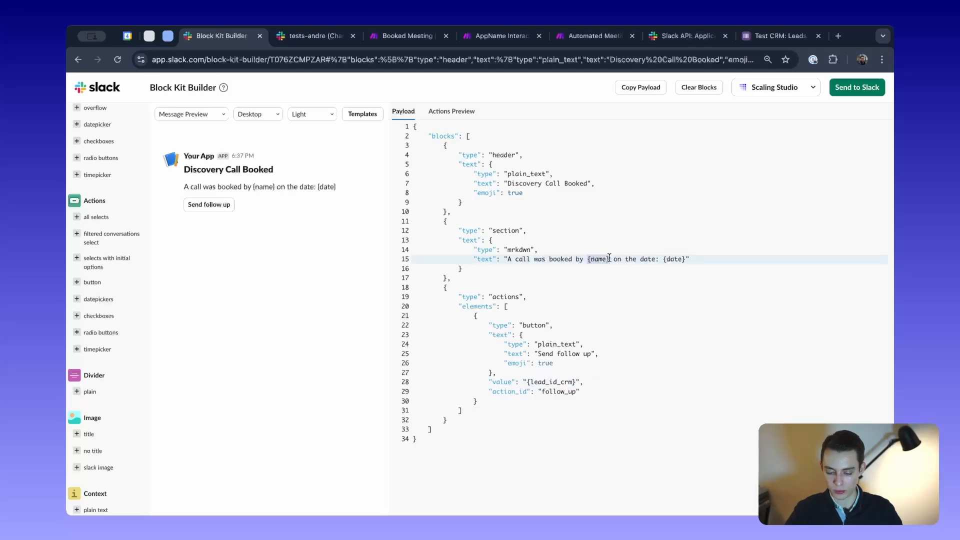
pyautogui.moveTo(523, 384); pyautogui.dragTo(575, 385)
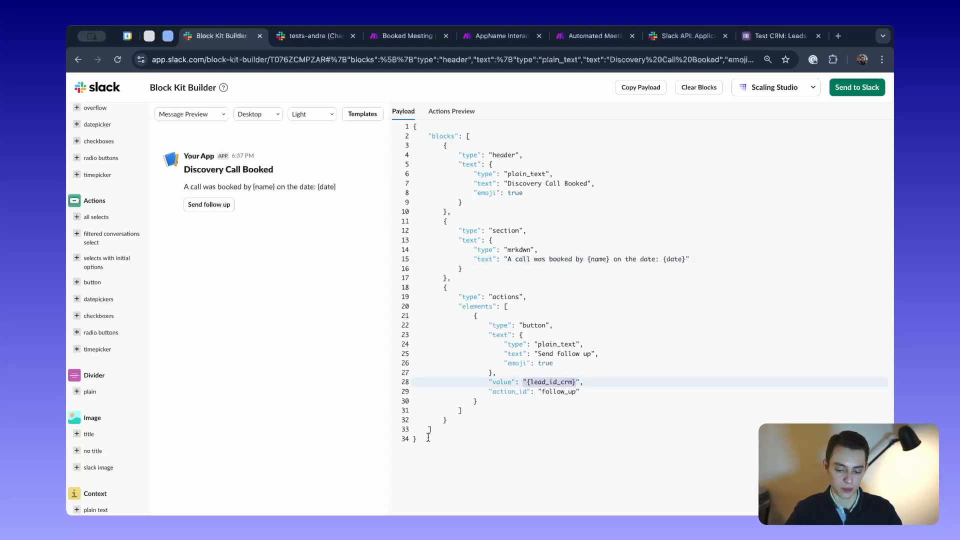
pyautogui.moveTo(431, 460); pyautogui.dragTo(431, 130)
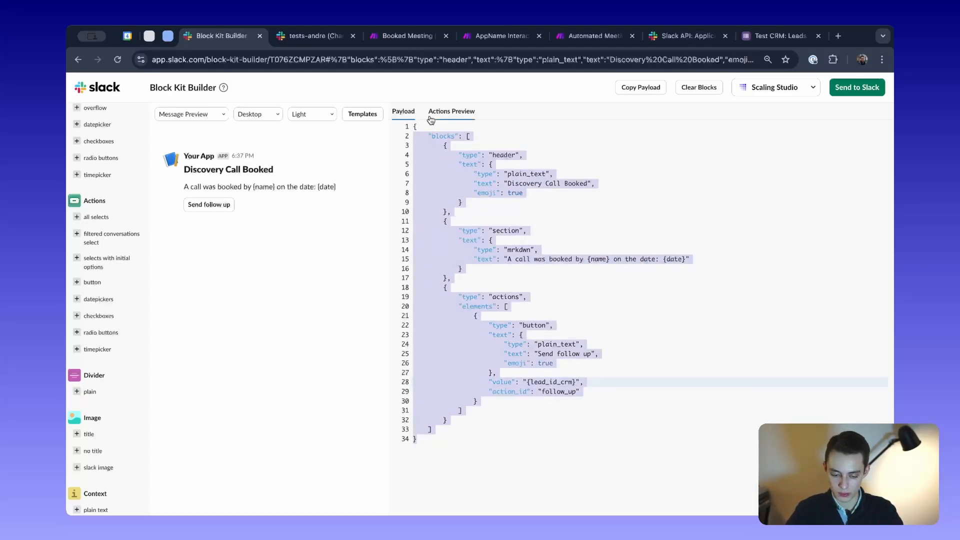
pyautogui.hotkey('ctrl', 'x')
pyautogui.hotkey('ctrl', 'v')
pyautogui.click(425, 133)
pyautogui.moveTo(425, 133); pyautogui.dragTo(453, 212)
pyautogui.press('super+x')
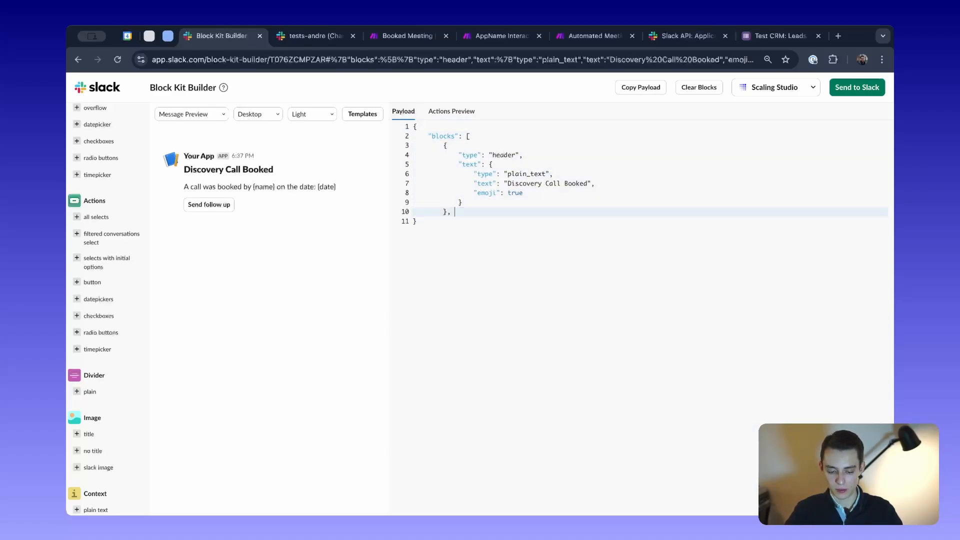
pyautogui.press('super+z')
pyautogui.click(430, 134)
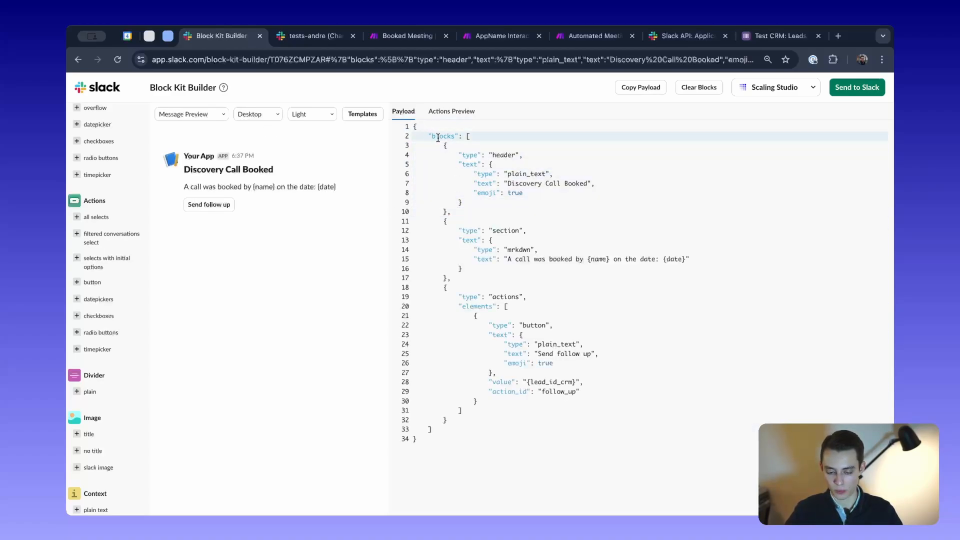
# Highlight the payload's blocks array, then switch to Make's Booked Meeting scenario and highlight the channel line and blocks array in the HTTP request content
pyautogui.moveTo(427, 134); pyautogui.dragTo(436, 430)
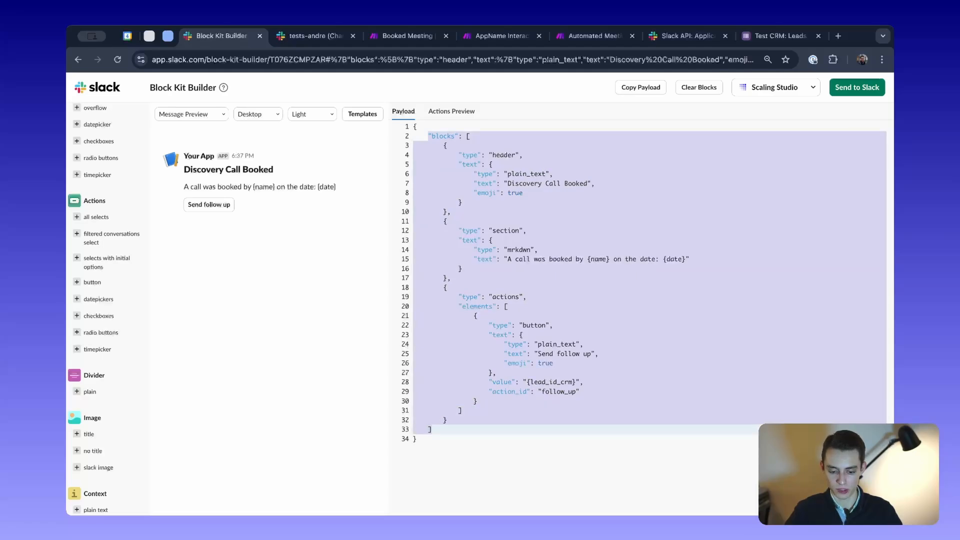
pyautogui.click(407, 35)
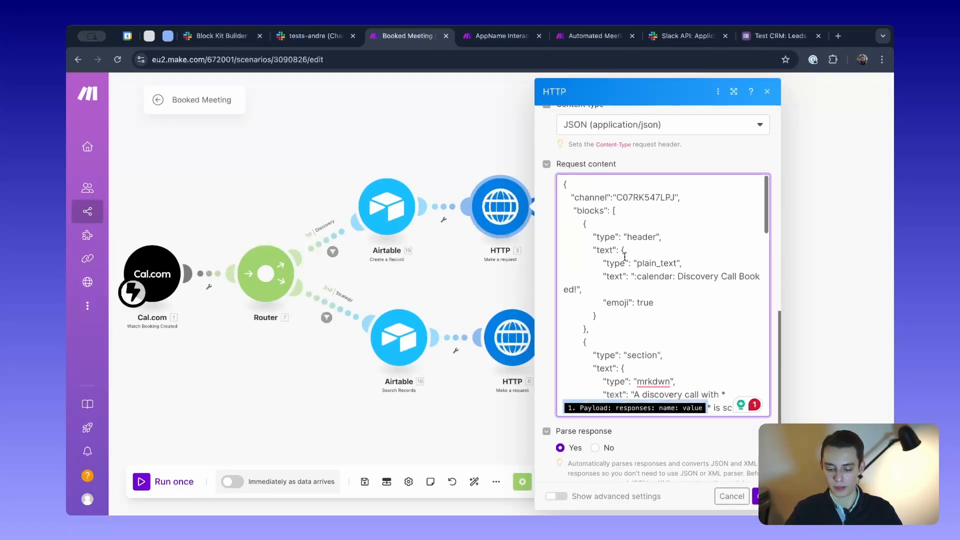
pyautogui.click(566, 186)
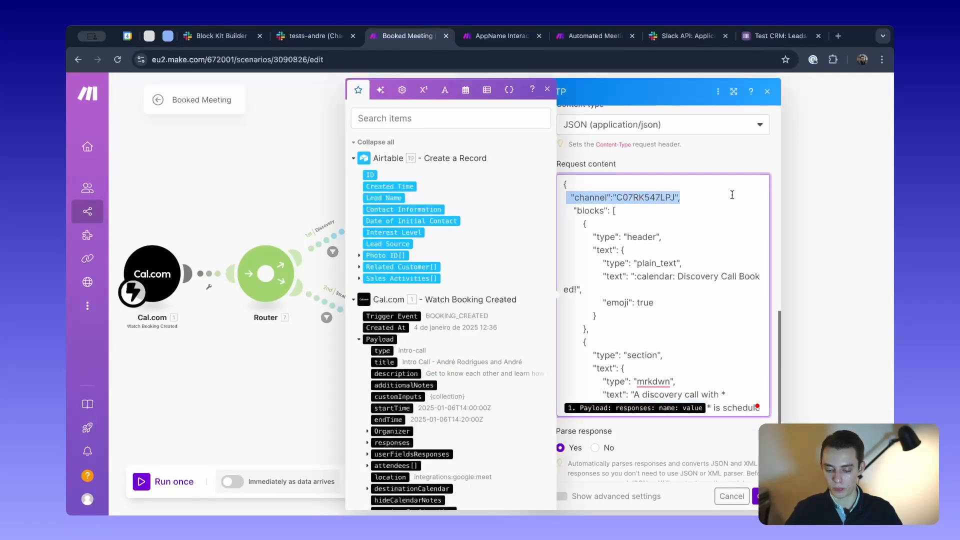
pyautogui.moveTo(573, 210); pyautogui.dragTo(592, 359)
pyautogui.scroll(10, 650, 283)
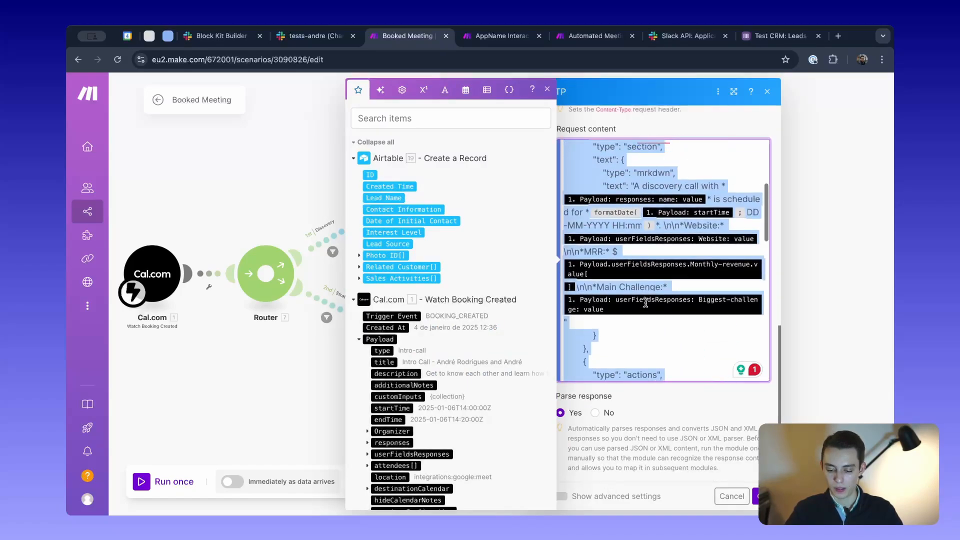
# Review the mapped section text, show the date and time functions, and highlight the DD part of the formatDate format
pyautogui.click(651, 282)
pyautogui.scroll(2, 652, 270)
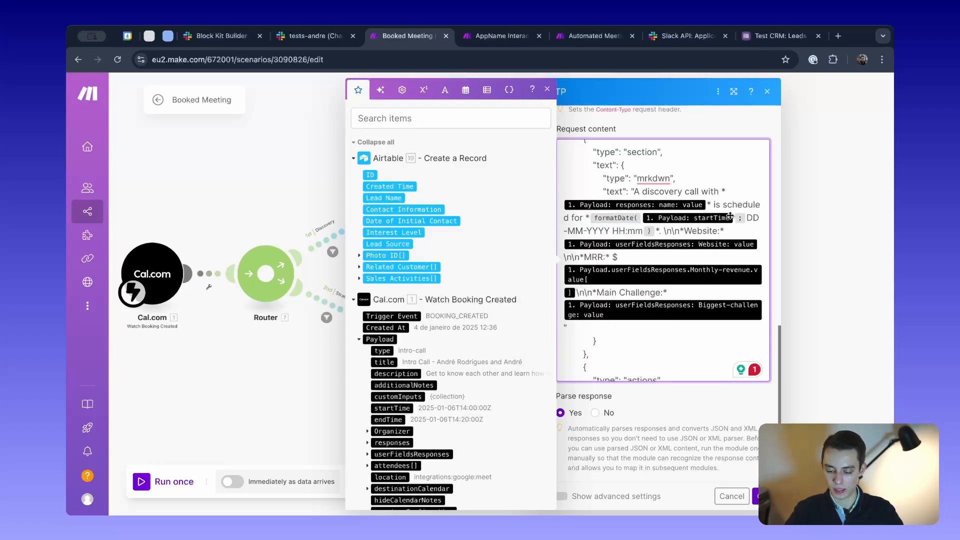
pyautogui.scroll(-4, 517, 314)
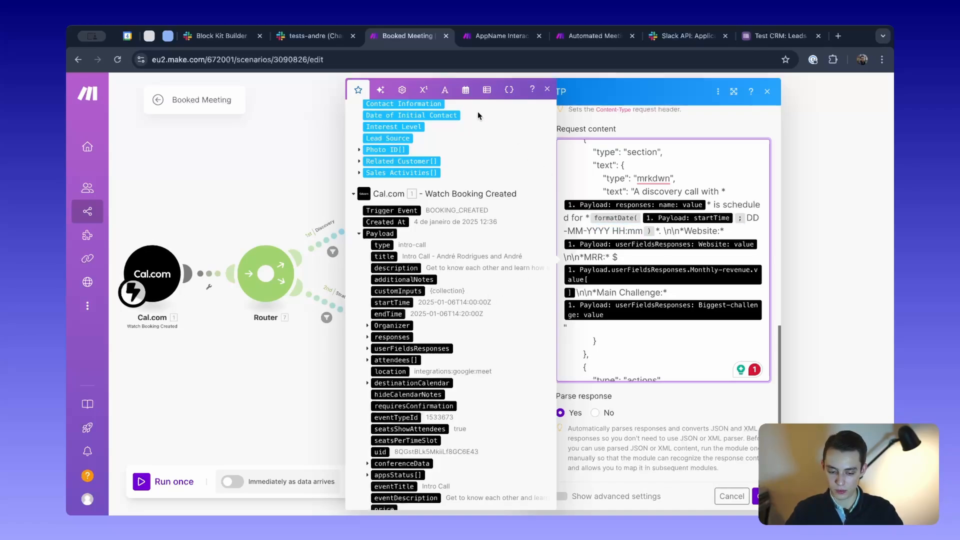
pyautogui.click(466, 92)
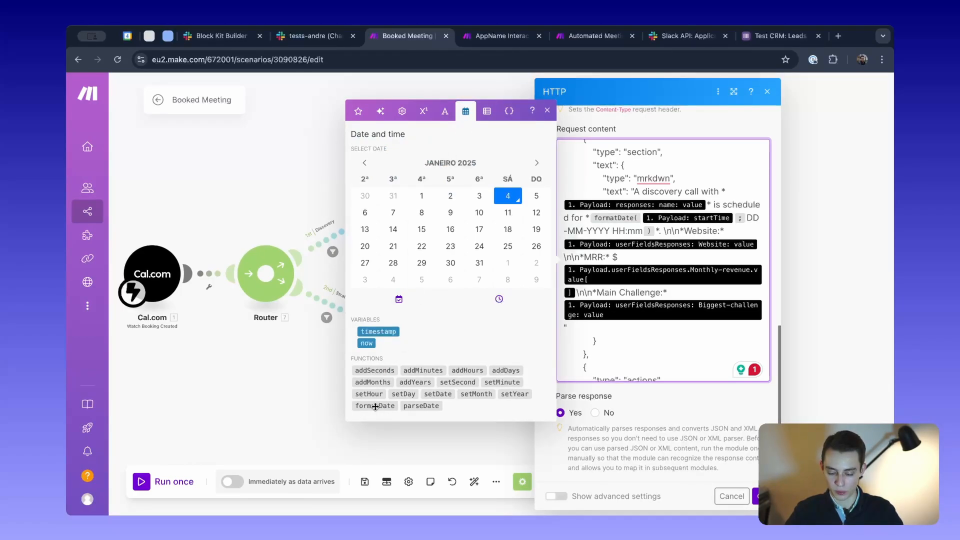
pyautogui.moveTo(633, 220)
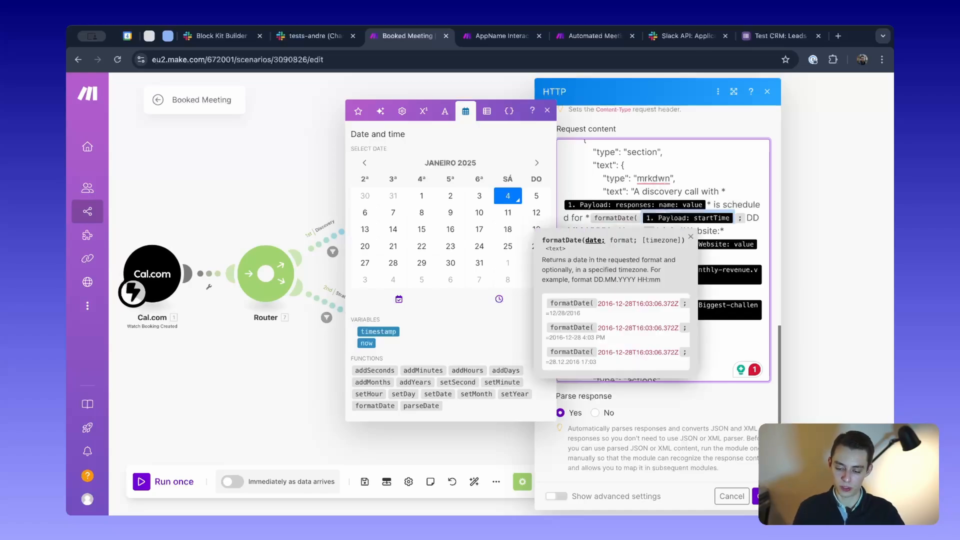
pyautogui.press('Right')
pyautogui.press('Right')
pyautogui.hotkey('shift', 'Right')
pyautogui.hotkey('shift', 'Right')
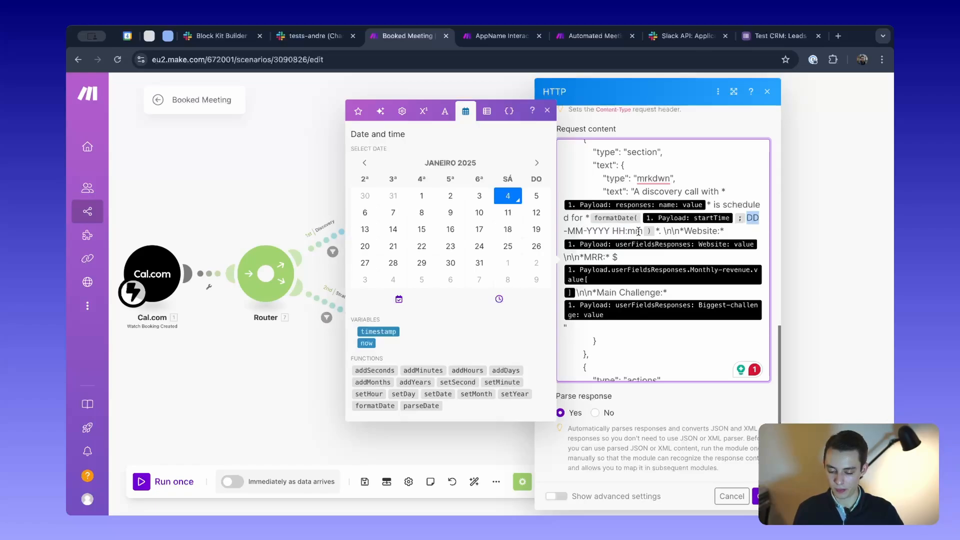
# Highlight the Website and Main Challenge labels in the section text and the first button of the actions block
pyautogui.click(645, 259)
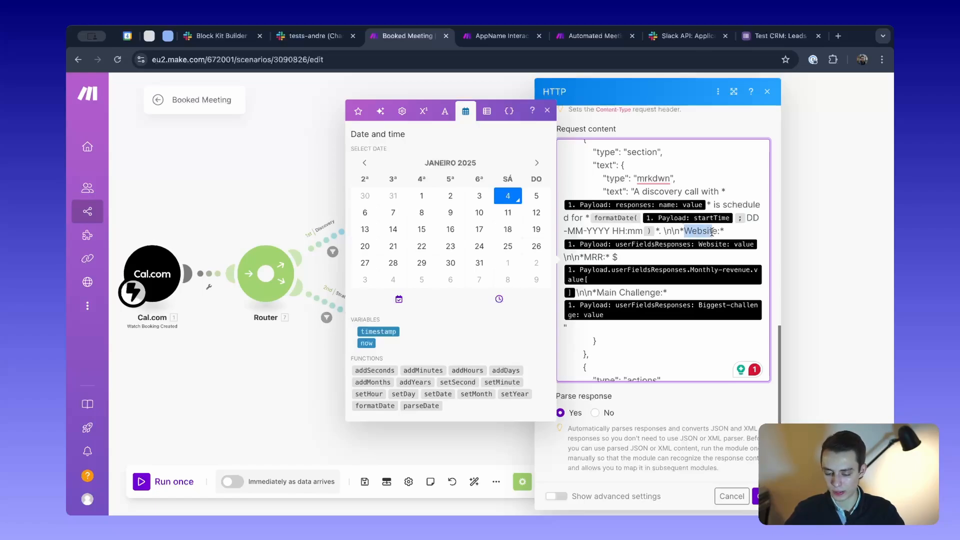
pyautogui.moveTo(596, 292); pyautogui.dragTo(653, 294)
pyautogui.scroll(-3, 653, 295)
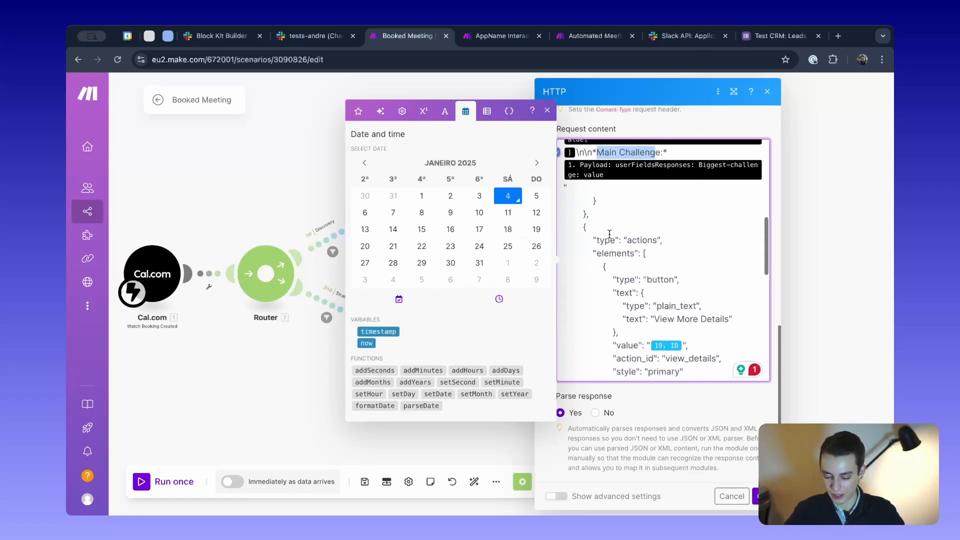
pyautogui.moveTo(592, 240); pyautogui.dragTo(683, 345)
pyautogui.scroll(-1, 682, 345)
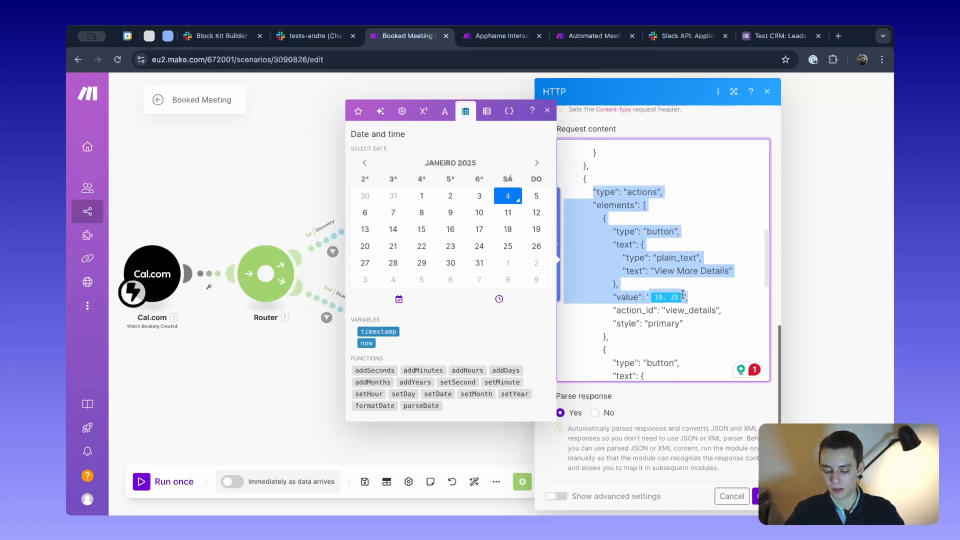
# Select the mapped ID in the View More Details button's value and show the mappable fields of the Airtable Create a Record module
pyautogui.click(683, 295)
pyautogui.write("'")
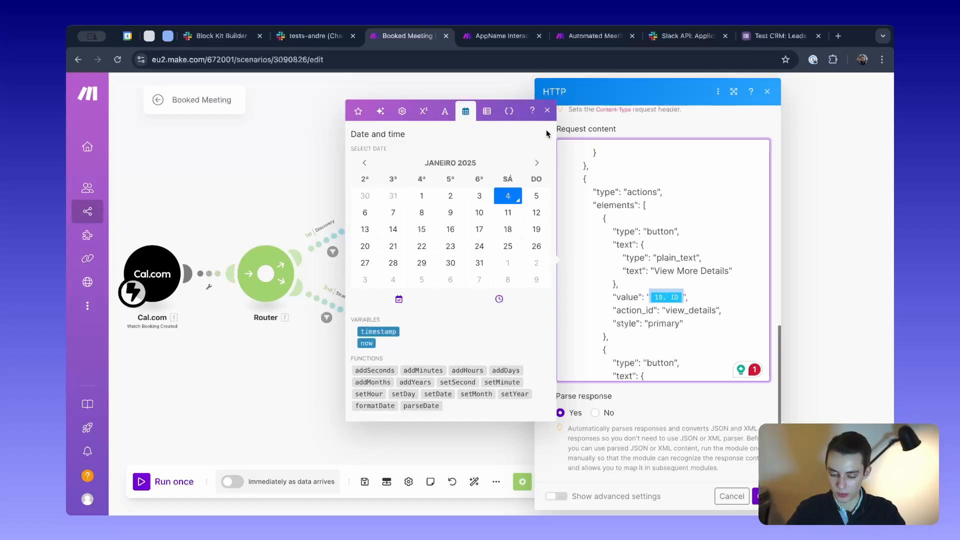
pyautogui.click(690, 295)
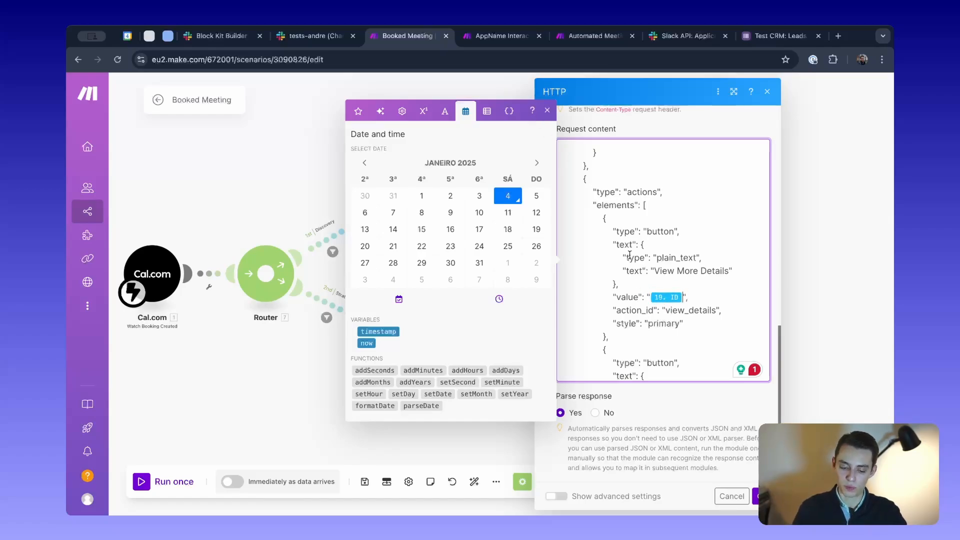
pyautogui.click(358, 111)
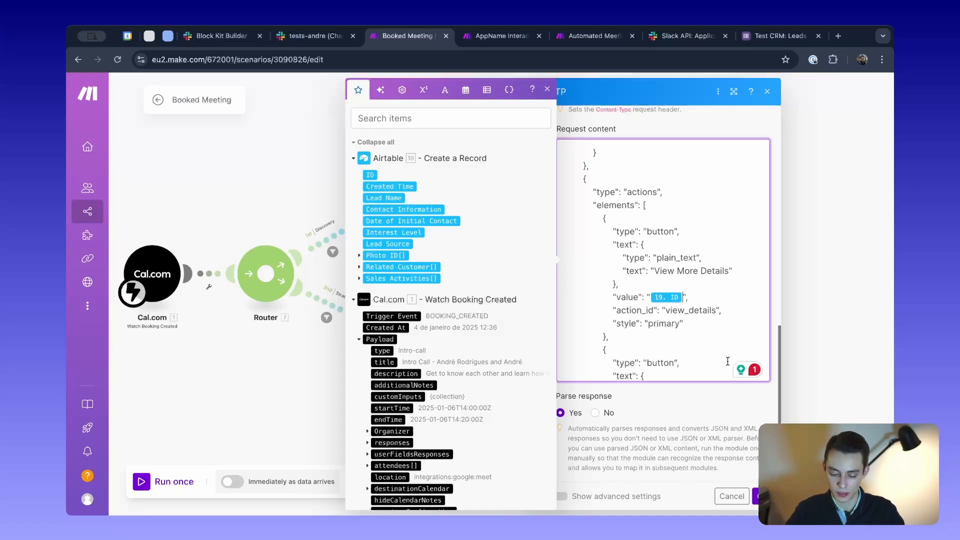
# Highlight the Mark High Priority button's mapped value and the Block Focus Time button's block_focus action_id
pyautogui.scroll(-6, 727, 361)
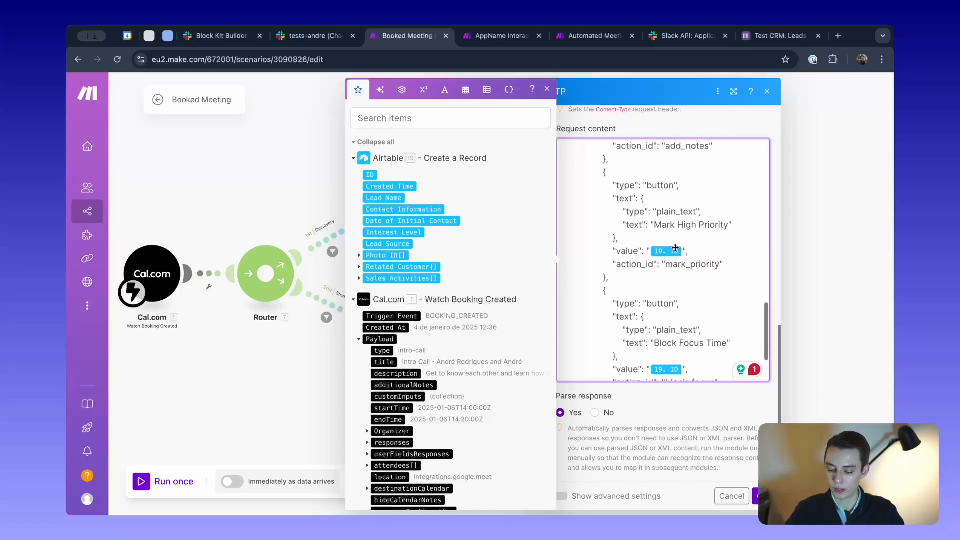
pyautogui.scroll(-3, 675, 248)
pyautogui.moveTo(616, 173); pyautogui.dragTo(689, 173)
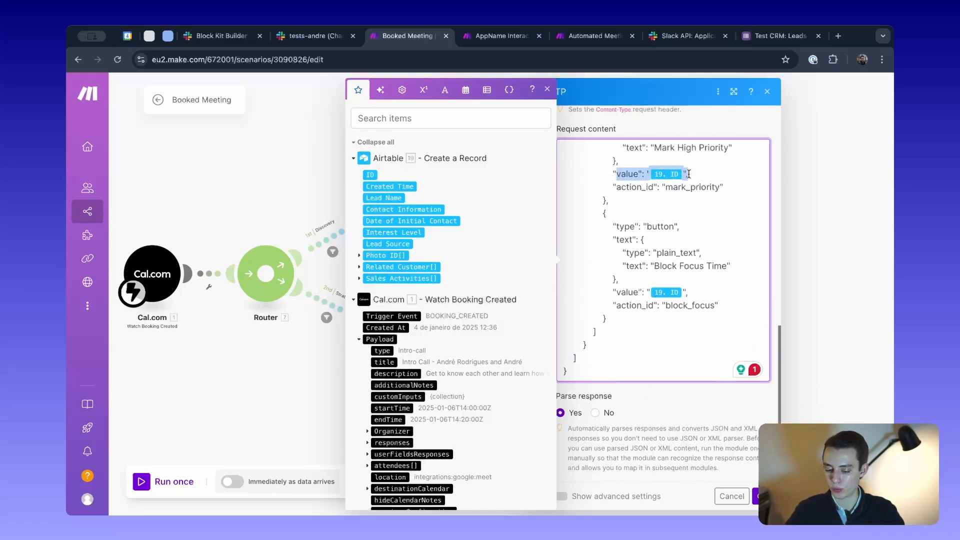
pyautogui.click(694, 173)
pyautogui.moveTo(630, 306); pyautogui.dragTo(745, 308)
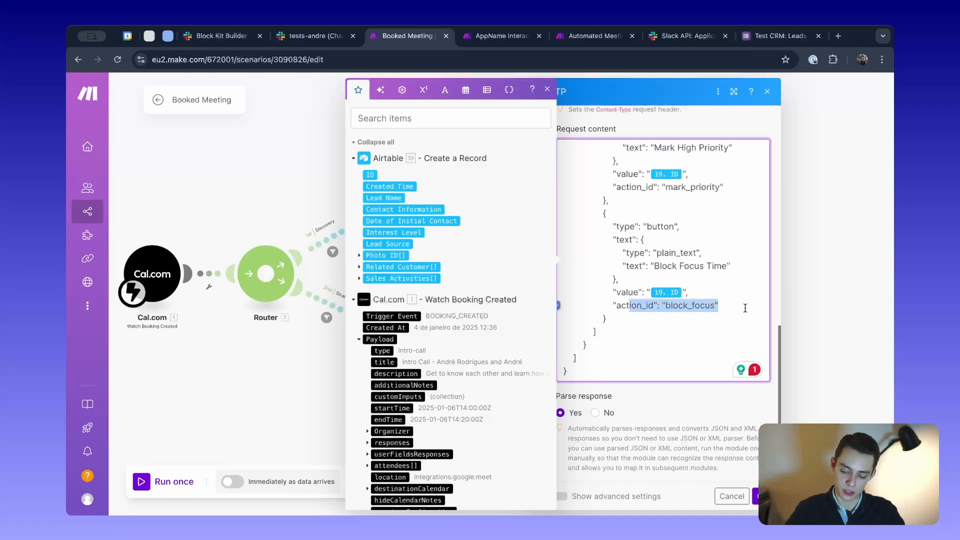
pyautogui.doubleClick(698, 308)
# Highlight the mark_priority and add_notes action_ids, then close the HTTP module's settings
pyautogui.scroll(3, 699, 307)
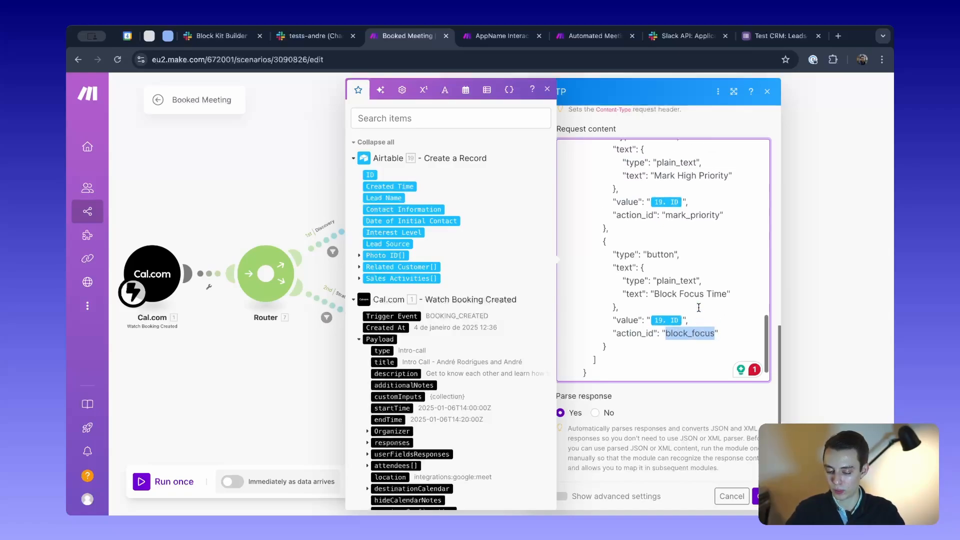
pyautogui.doubleClick(684, 254)
pyautogui.scroll(5, 683, 254)
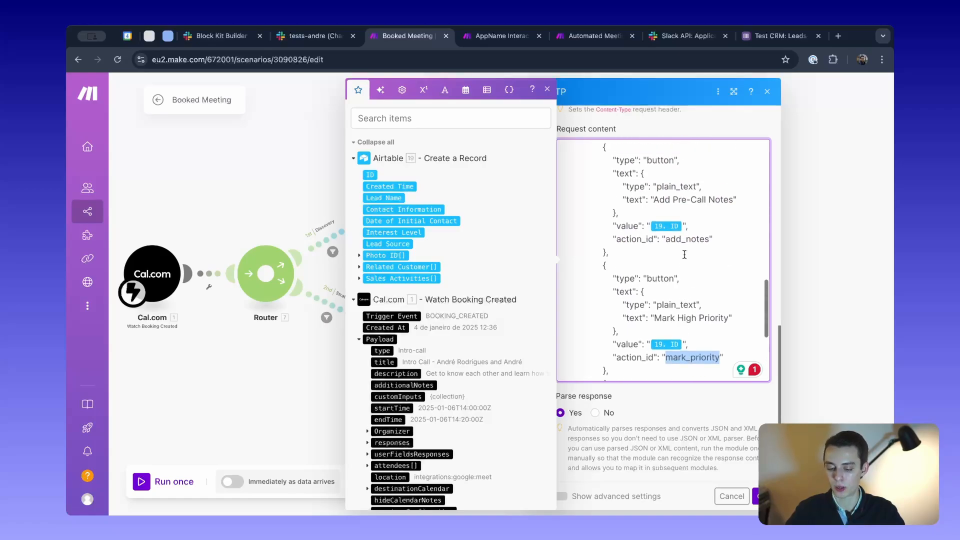
pyautogui.doubleClick(685, 252)
pyautogui.scroll(5, 692, 270)
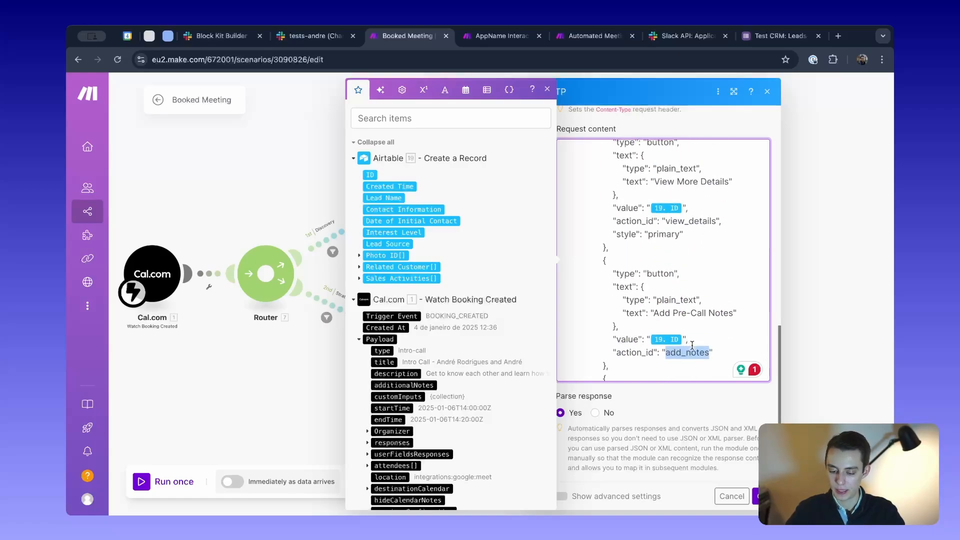
pyautogui.press('Escape')
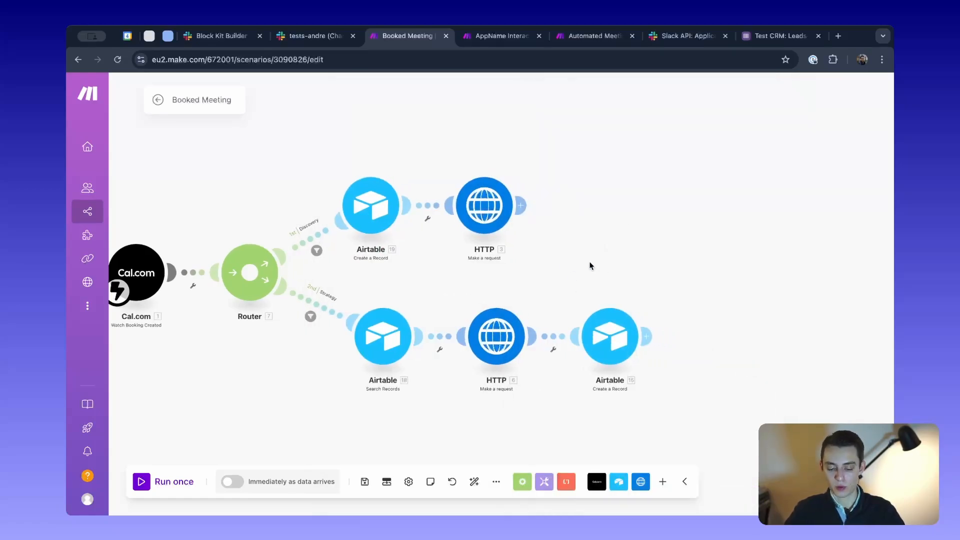
# Open the Strategy route's Airtable Search Records module and inspect its formula matching Contact Information to the attendee's email
pyautogui.hscroll(-6, 591, 265)
pyautogui.scroll(-3, 485, 292)
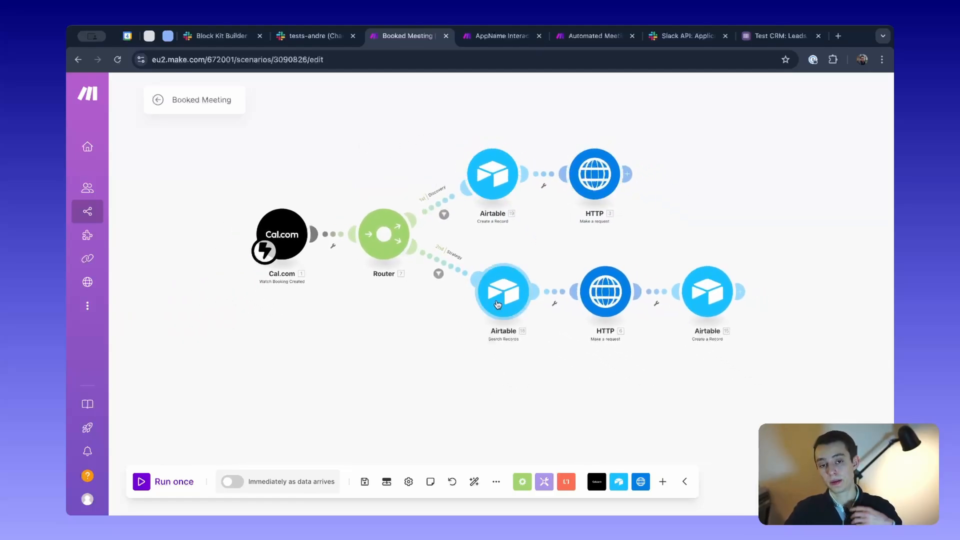
pyautogui.click(497, 304)
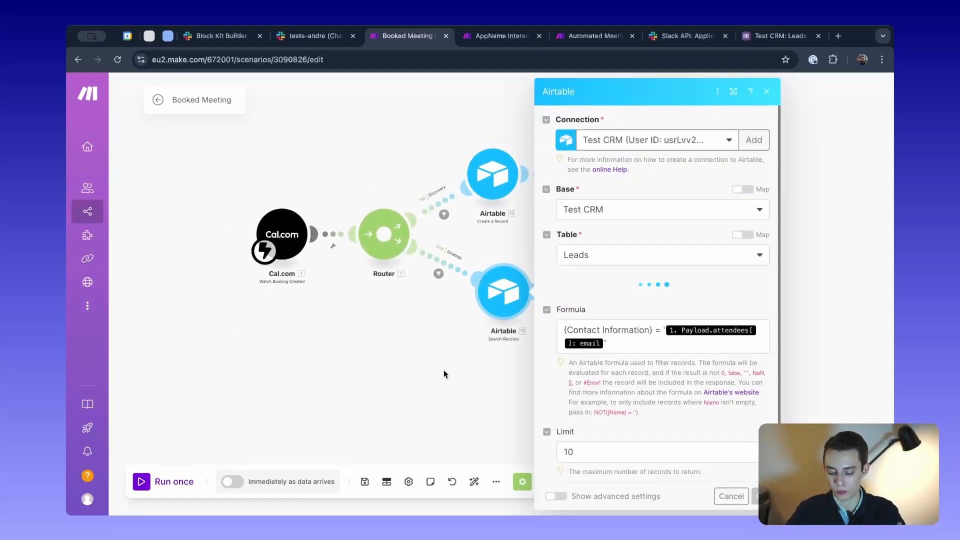
pyautogui.click(453, 395)
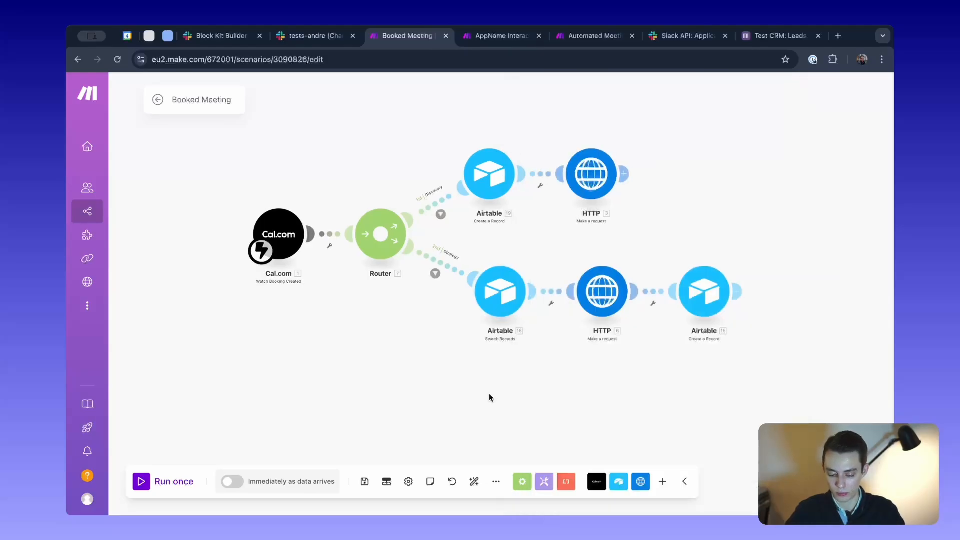
pyautogui.moveTo(489, 393); pyautogui.dragTo(431, 391)
pyautogui.click(436, 292)
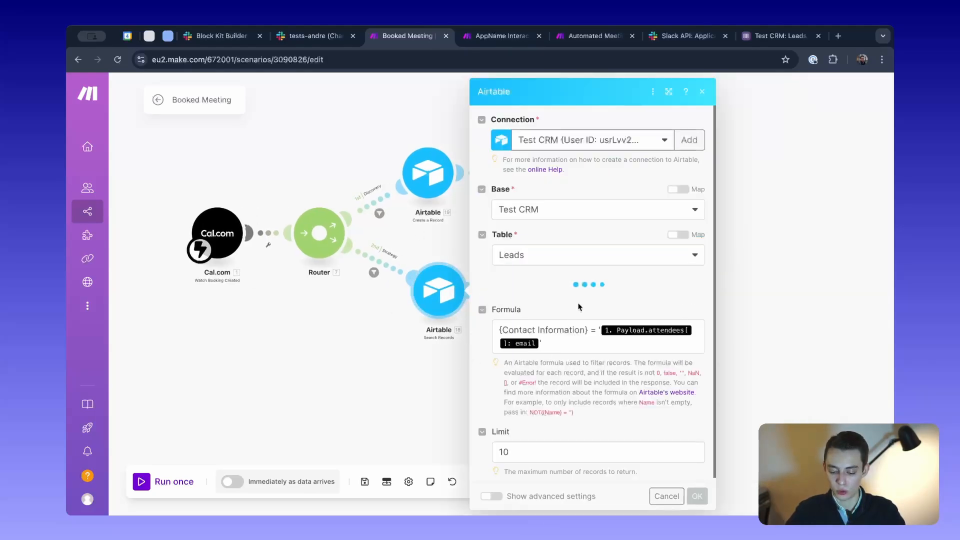
pyautogui.click(570, 339)
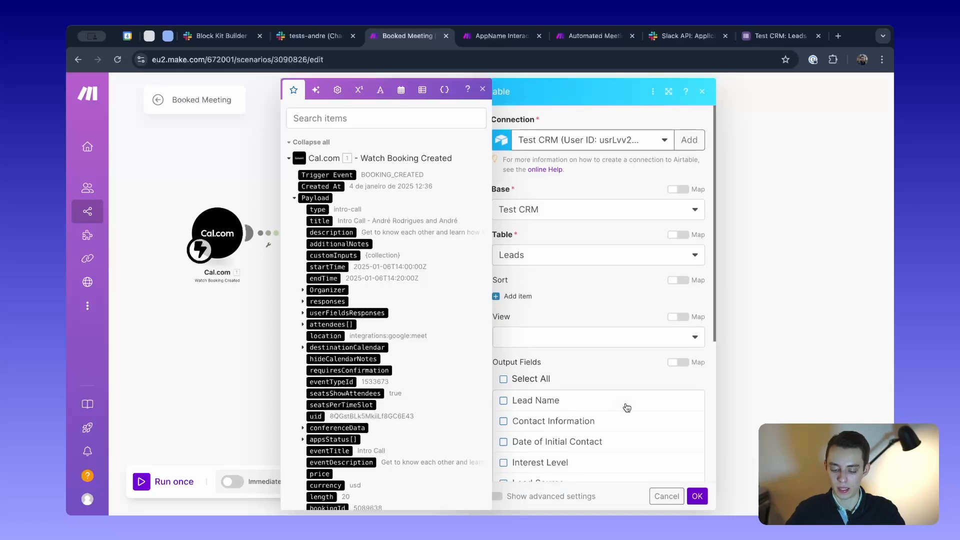
pyautogui.scroll(-5, 626, 390)
pyautogui.click(552, 343)
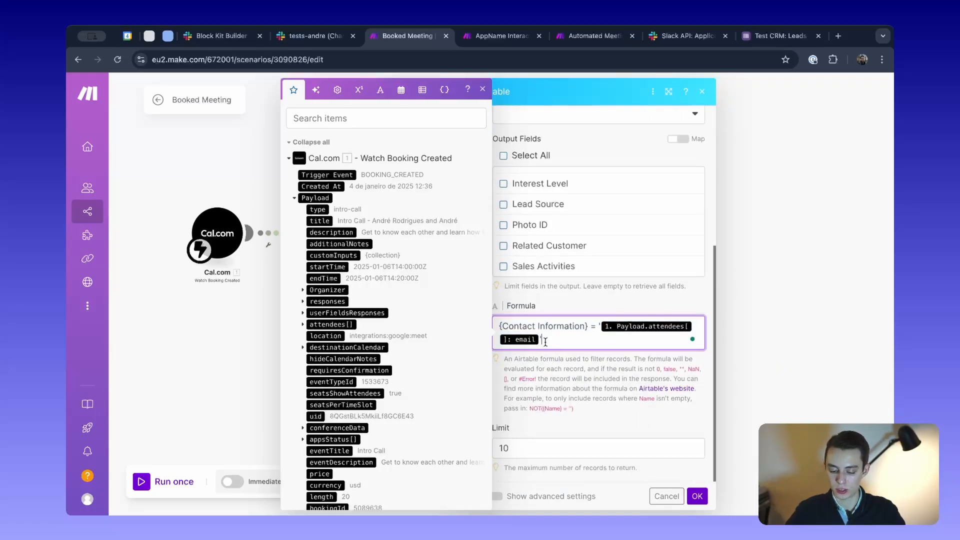
# Open the Strategy route's HTTP module and compare its message text with the Strategy Call Booked! message in Slack's tests-andre channel
pyautogui.click(253, 329)
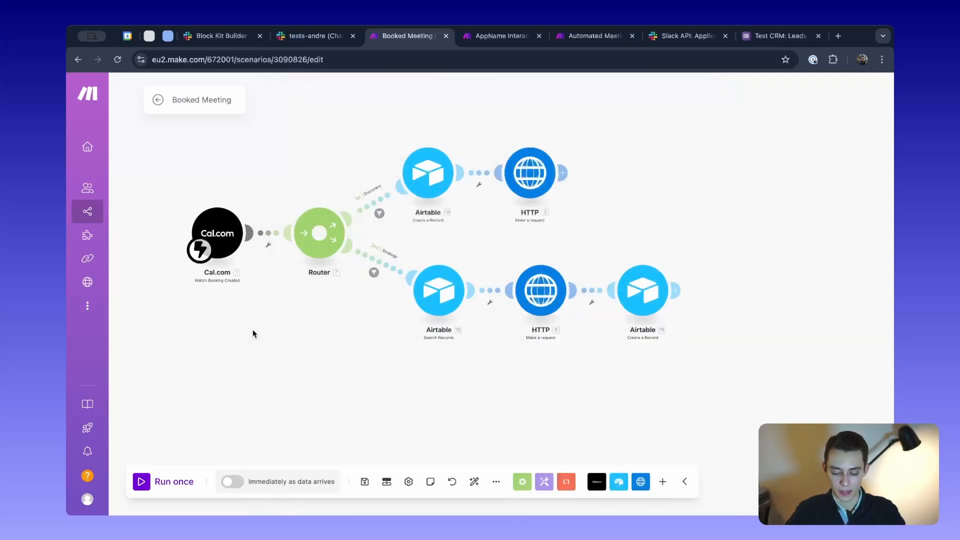
pyautogui.click(539, 287)
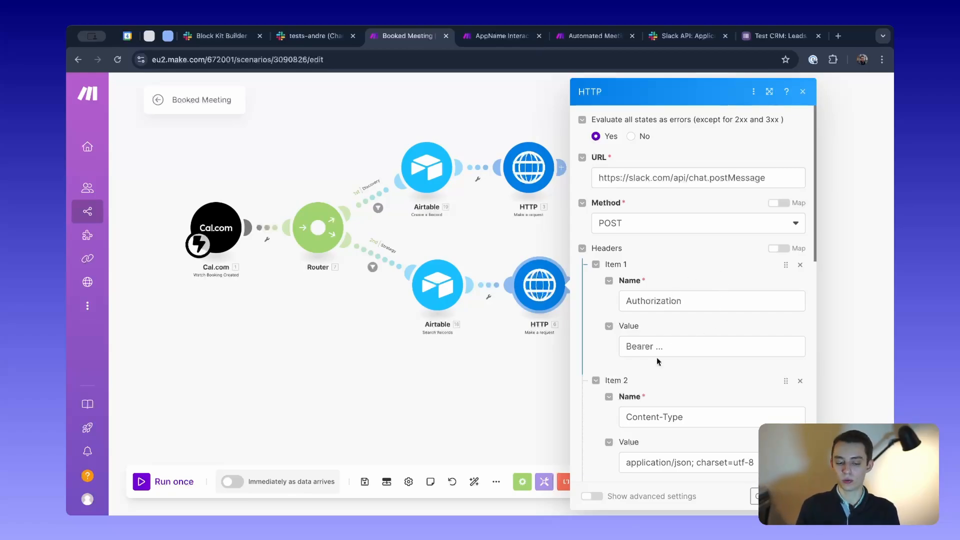
pyautogui.scroll(-10, 656, 357)
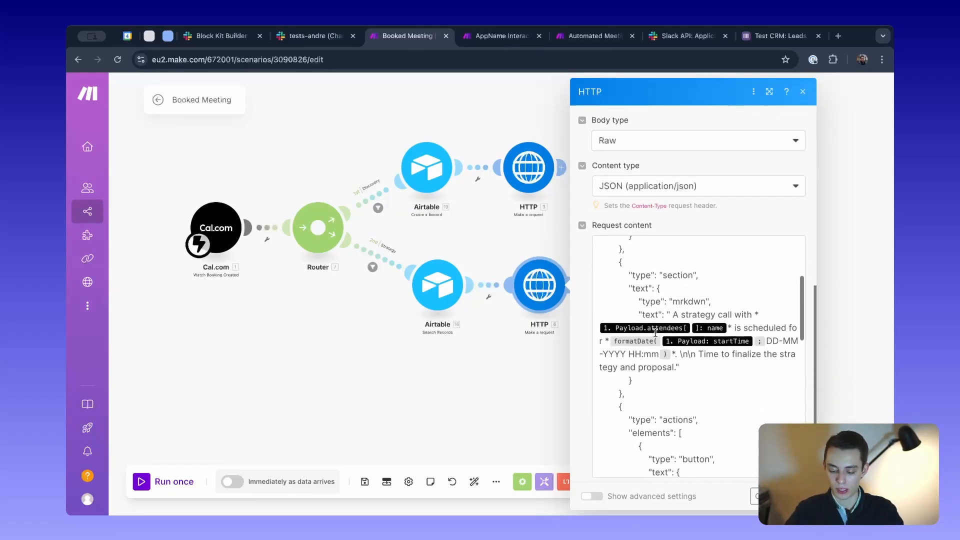
pyautogui.scroll(1, 656, 332)
pyautogui.click(314, 33)
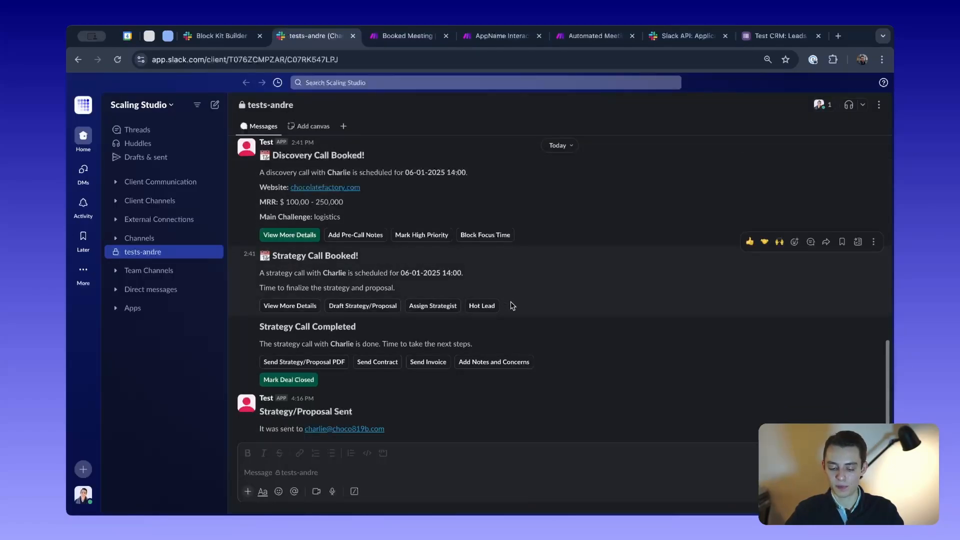
pyautogui.moveTo(271, 254); pyautogui.dragTo(259, 289)
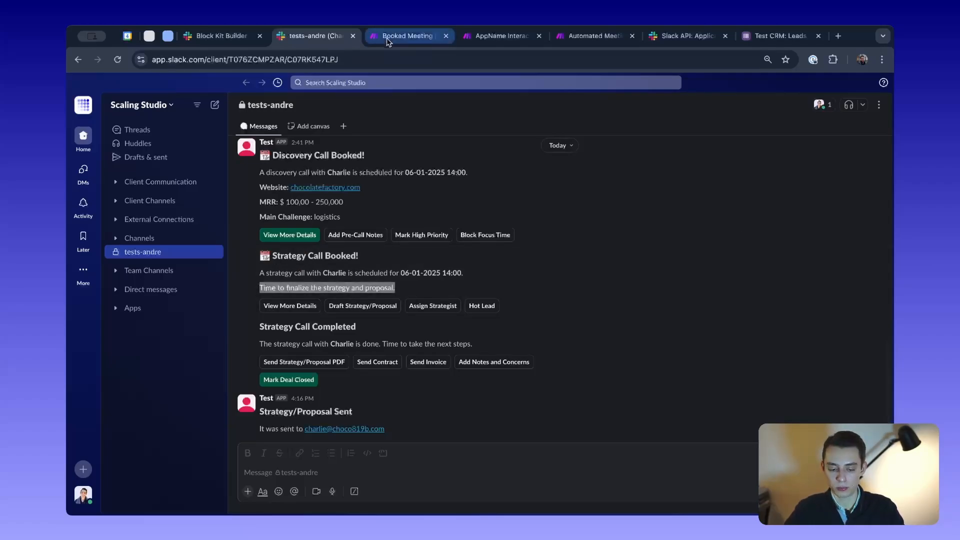
# Return to the Make Booked Meeting scenario, examine the View More Details button's mapped ID value, and close the HTTP settings
pyautogui.click(405, 35)
pyautogui.scroll(-5, 713, 330)
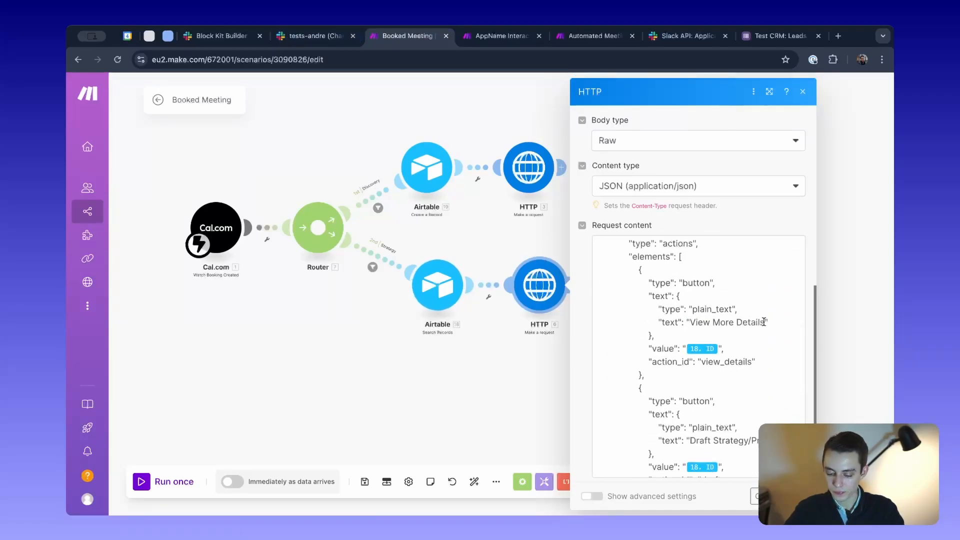
pyautogui.moveTo(767, 322); pyautogui.dragTo(685, 348)
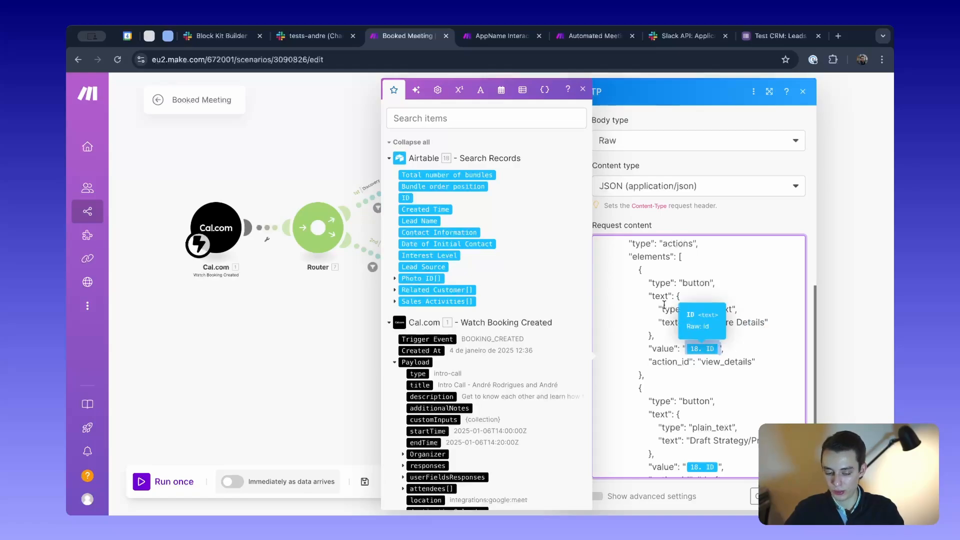
pyautogui.click(360, 337)
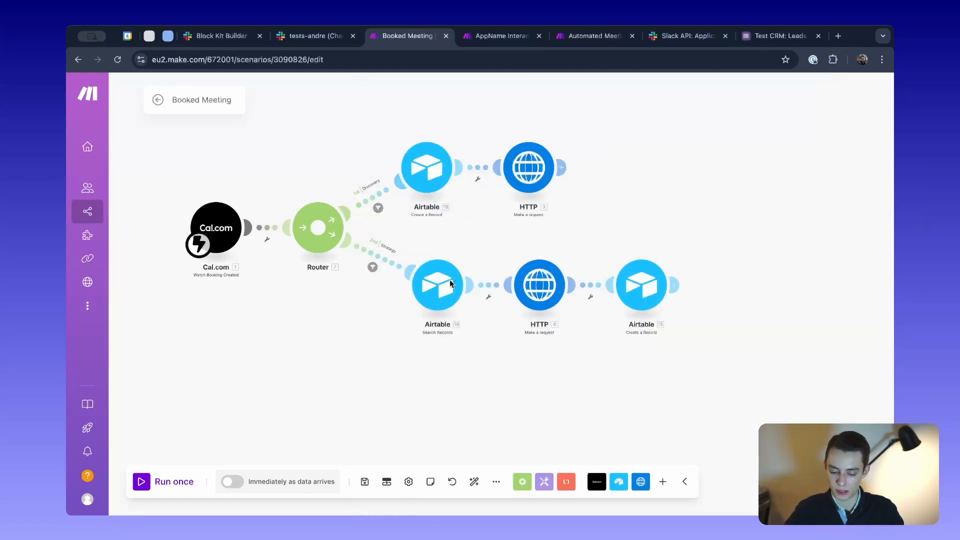
# Reopen the Strategy route's HTTP module, highlight the view_details action_id, and review the Draft Strategy/Proposal and Assign Strategist button definitions
pyautogui.click(547, 299)
pyautogui.scroll(-10, 707, 370)
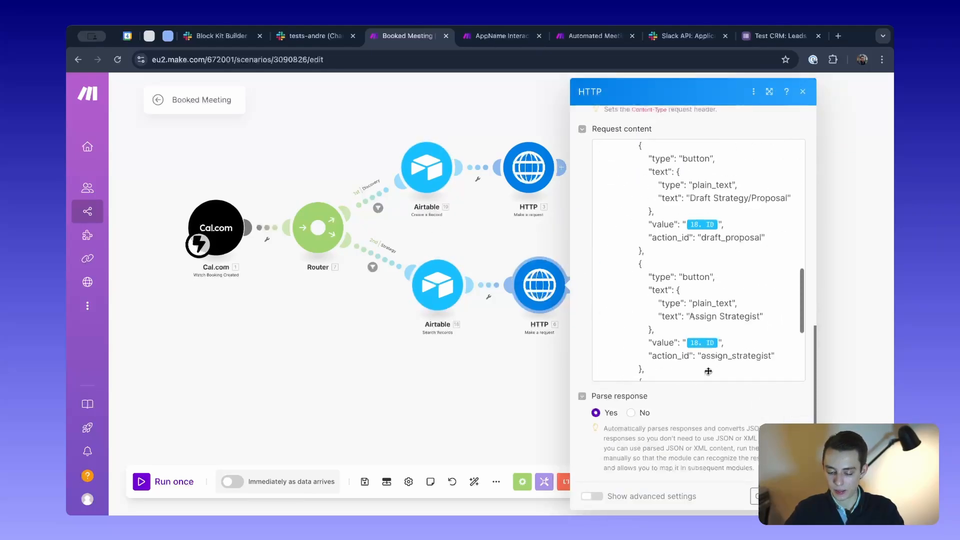
pyautogui.scroll(4, 709, 270)
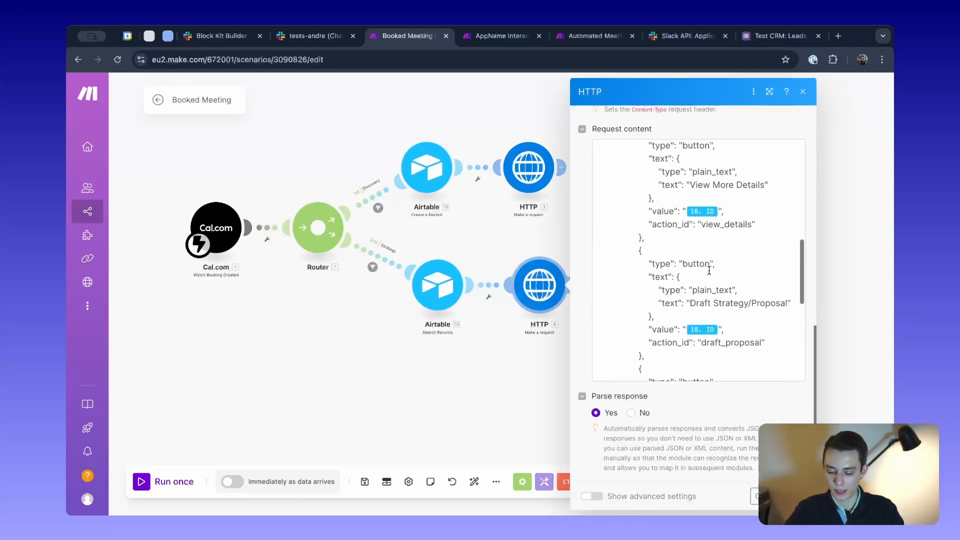
pyautogui.click(696, 229)
pyautogui.doubleClick(728, 224)
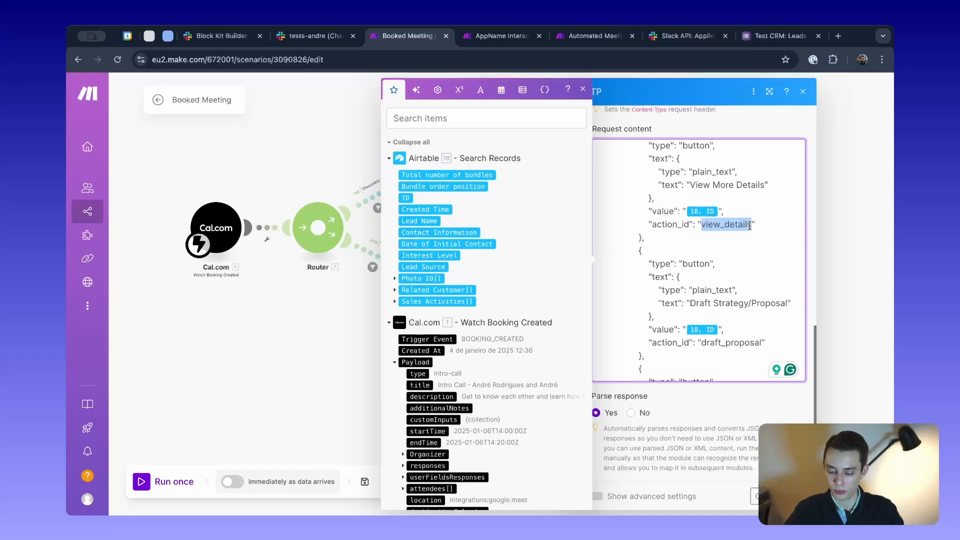
pyautogui.scroll(-2, 710, 259)
pyautogui.click(700, 295)
pyautogui.scroll(-5, 709, 293)
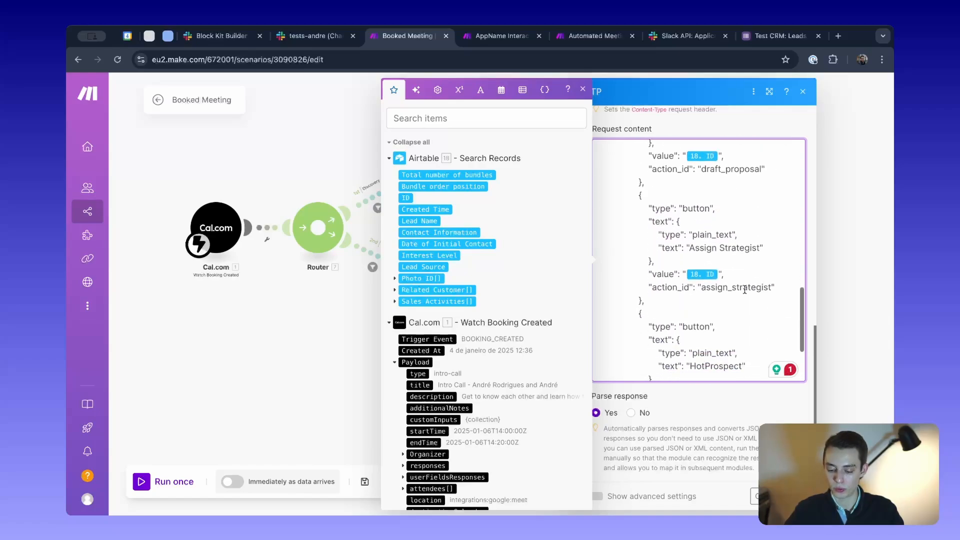
pyautogui.scroll(3, 799, 295)
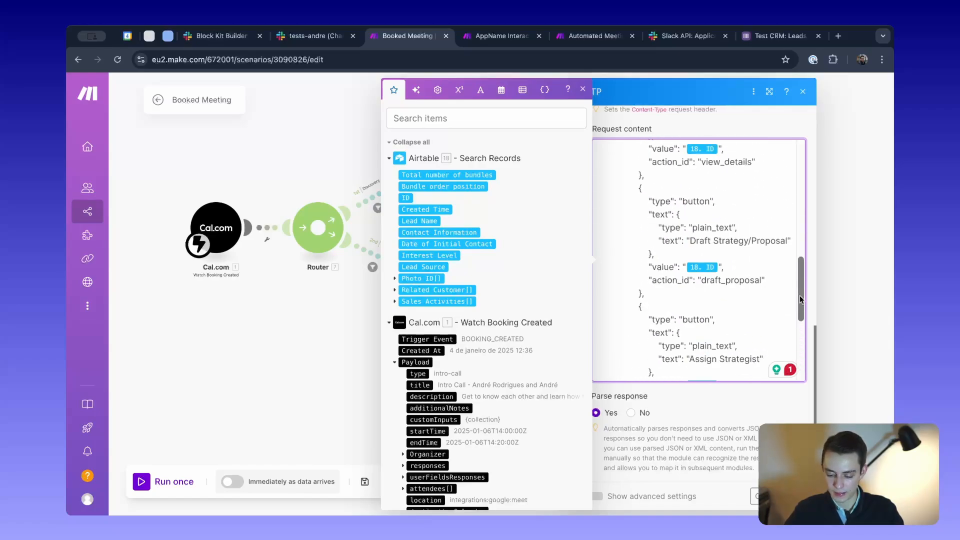
pyautogui.click(823, 295)
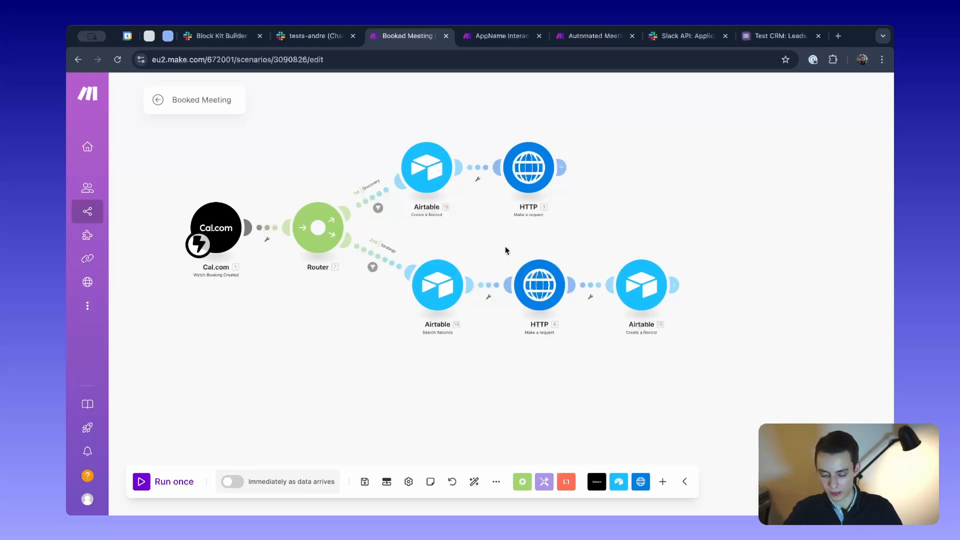
# Review the channel, header and section blocks at the start of the Strategy HTTP module's request content
pyautogui.click(554, 303)
pyautogui.scroll(-8, 730, 323)
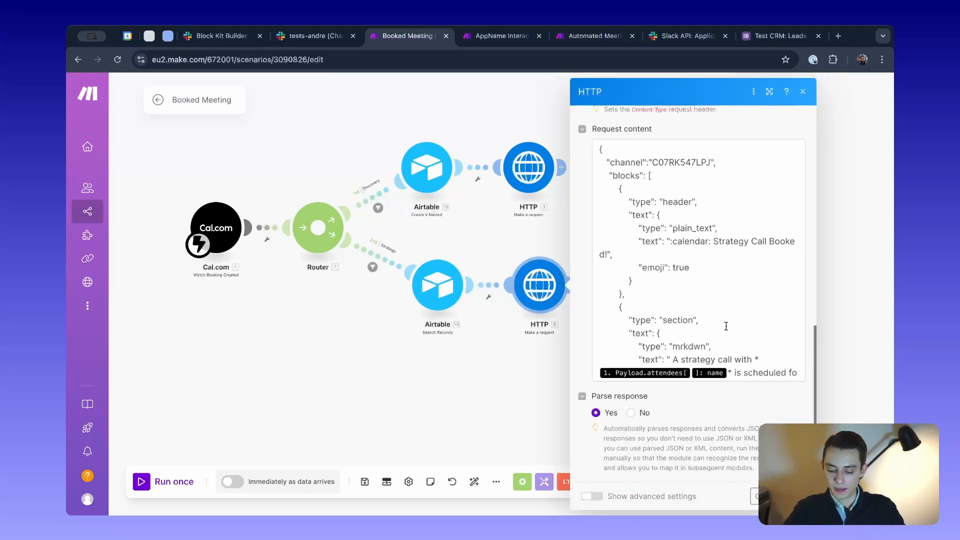
pyautogui.click(501, 395)
# Open the Strategy route's Airtable Create a Record module and inspect its Sales Activities table and Notes settings
pyautogui.click(625, 283)
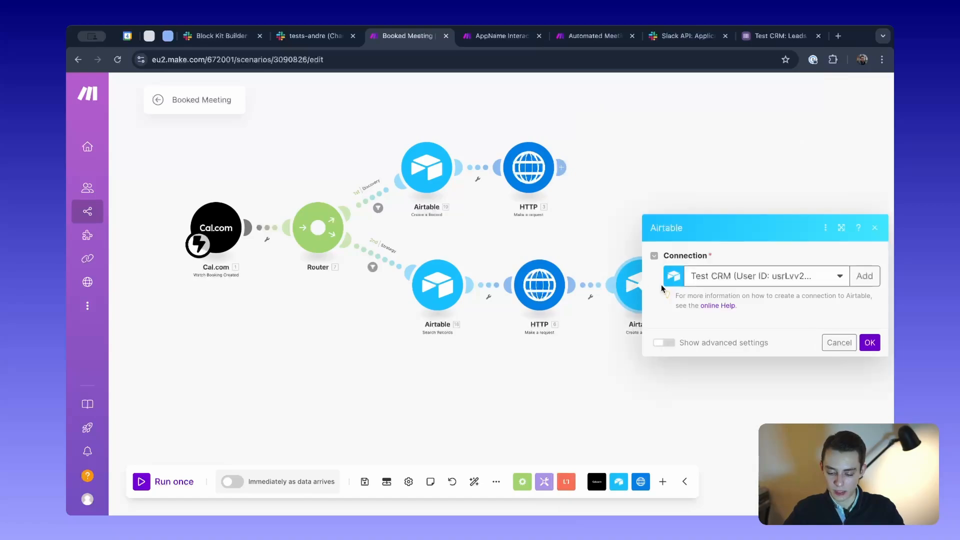
pyautogui.scroll(-3, 700, 295)
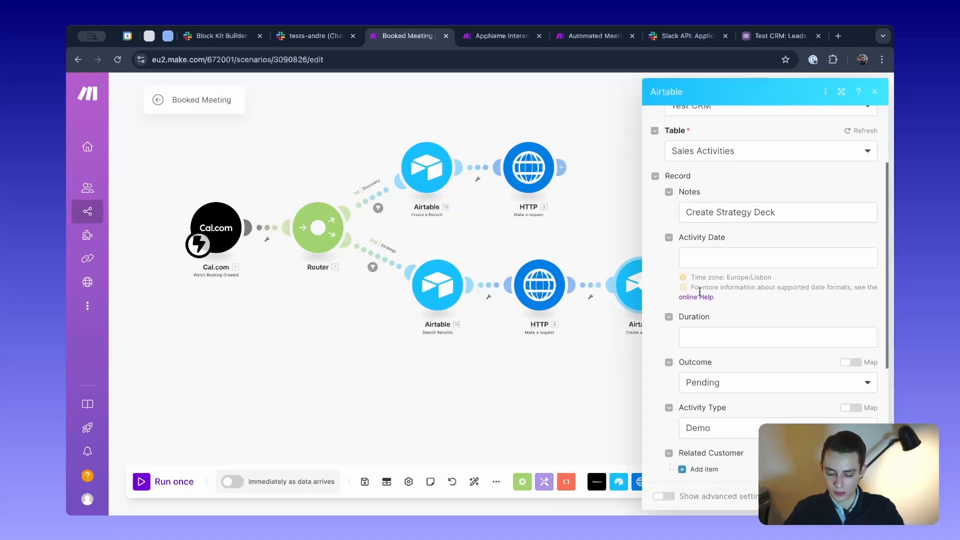
pyautogui.click(610, 356)
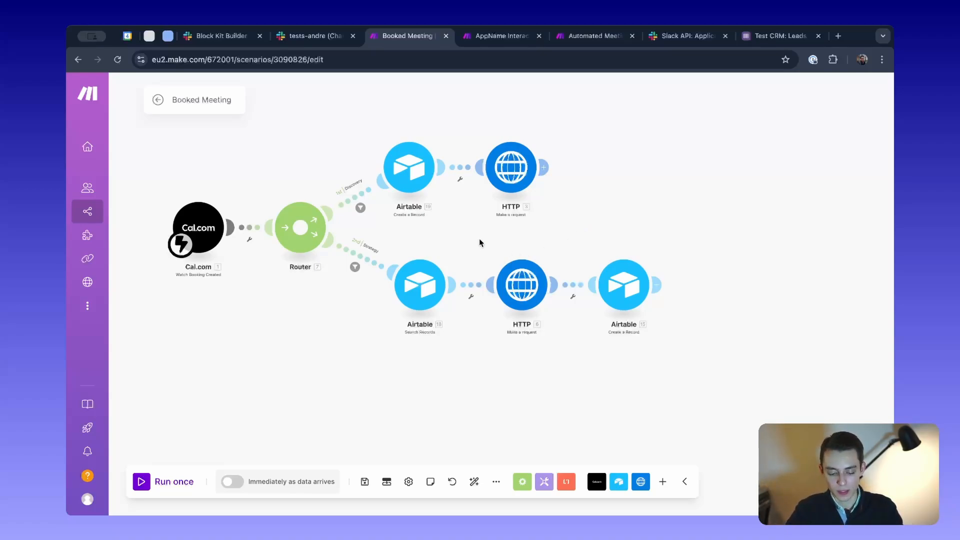
# Reopen the Strategy route's Create a Record module and examine its fields through the Related Lead record ID mapping
pyautogui.scroll(2, 479, 243)
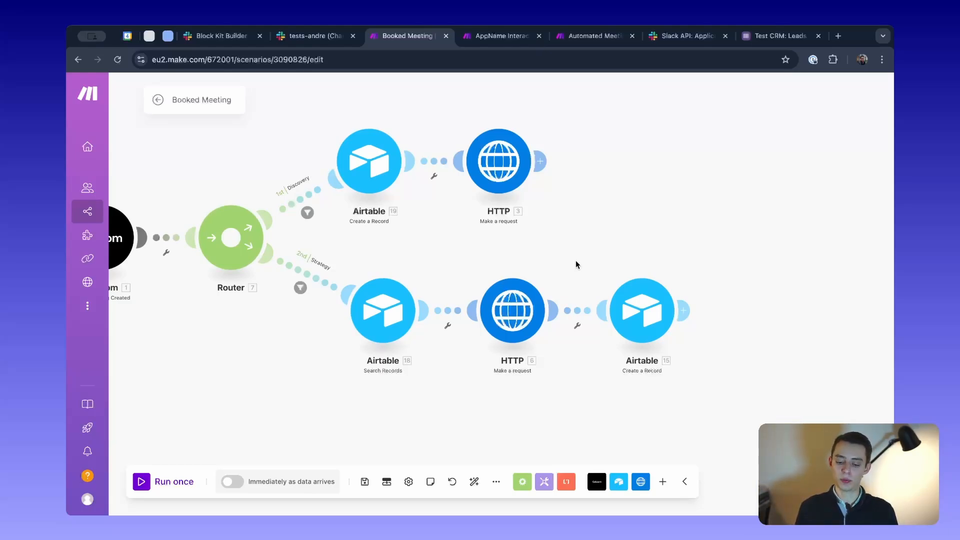
pyautogui.click(644, 318)
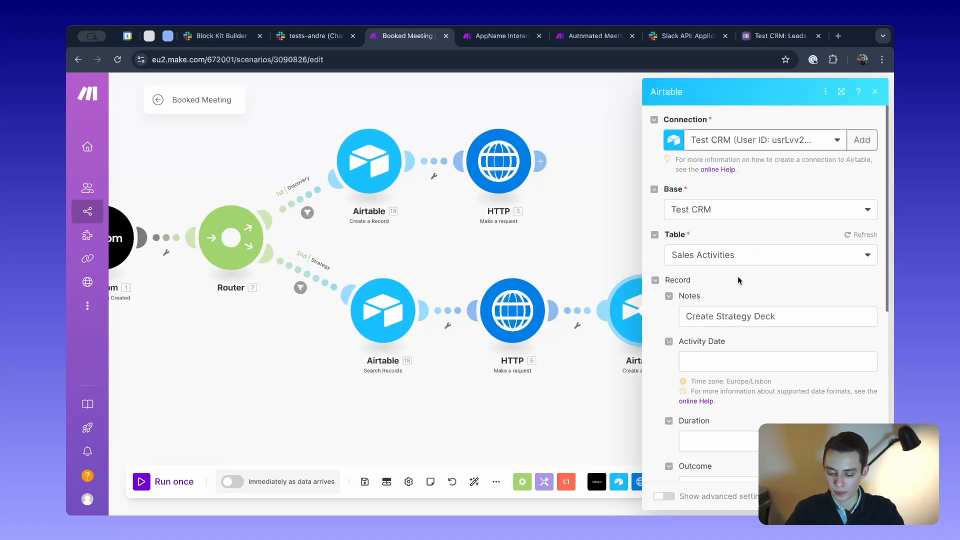
pyautogui.scroll(-2, 732, 267)
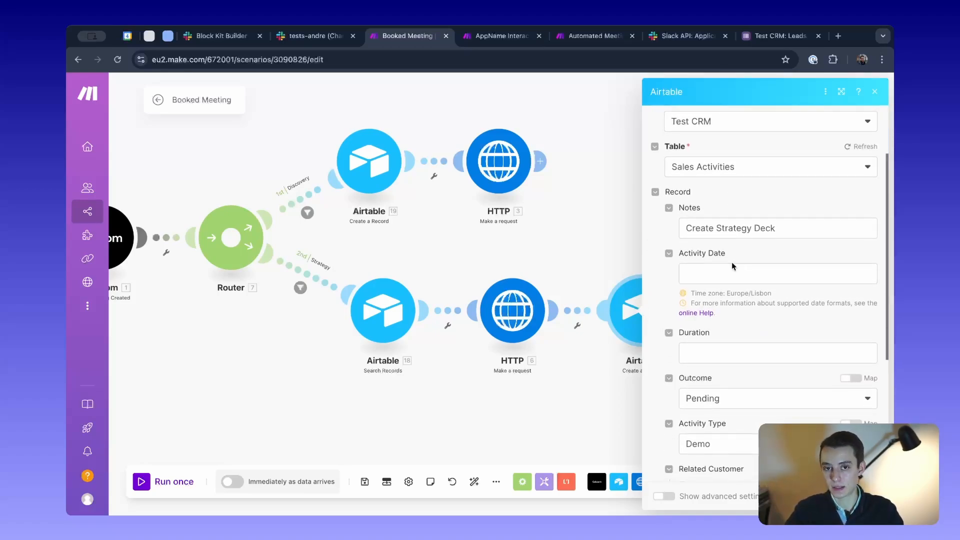
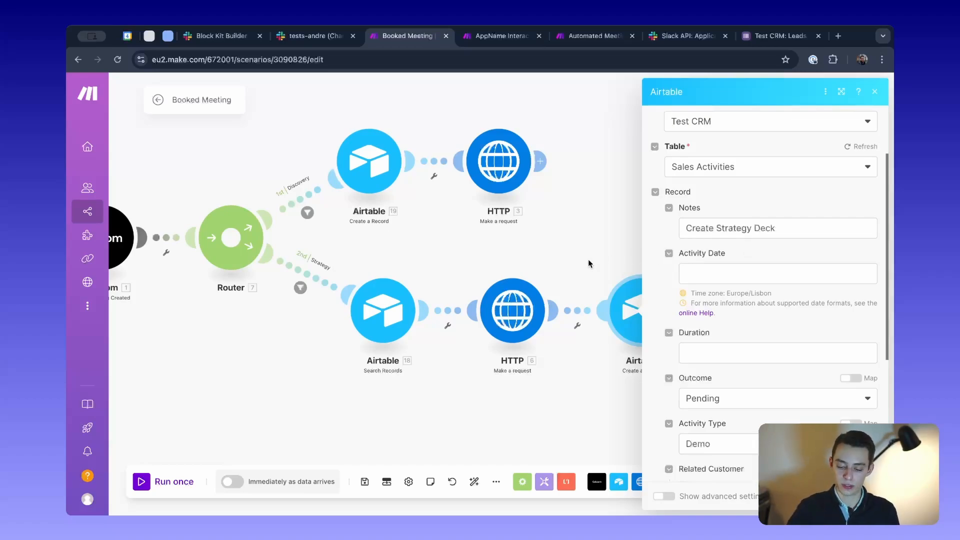
pyautogui.scroll(-2, 589, 263)
pyautogui.scroll(-5, 696, 289)
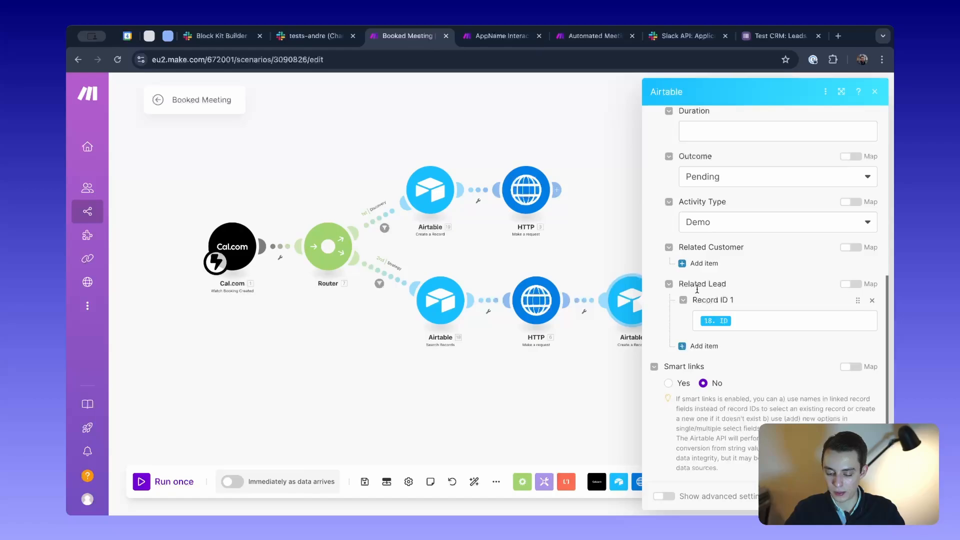
pyautogui.scroll(3, 716, 248)
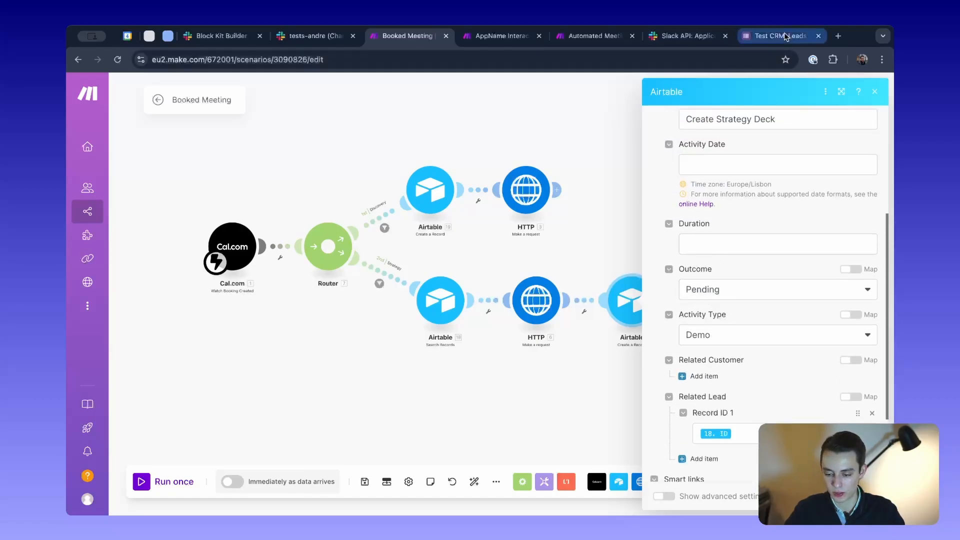
# Check the Leads table in the Test CRM Airtable base and return to the Booked Meeting scenario
pyautogui.click(780, 36)
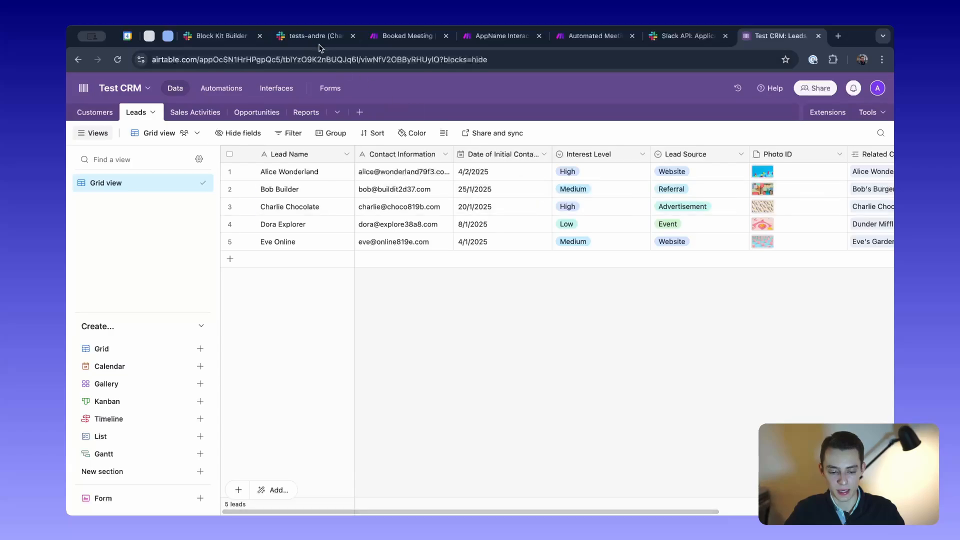
pyautogui.click(298, 37)
pyautogui.click(384, 44)
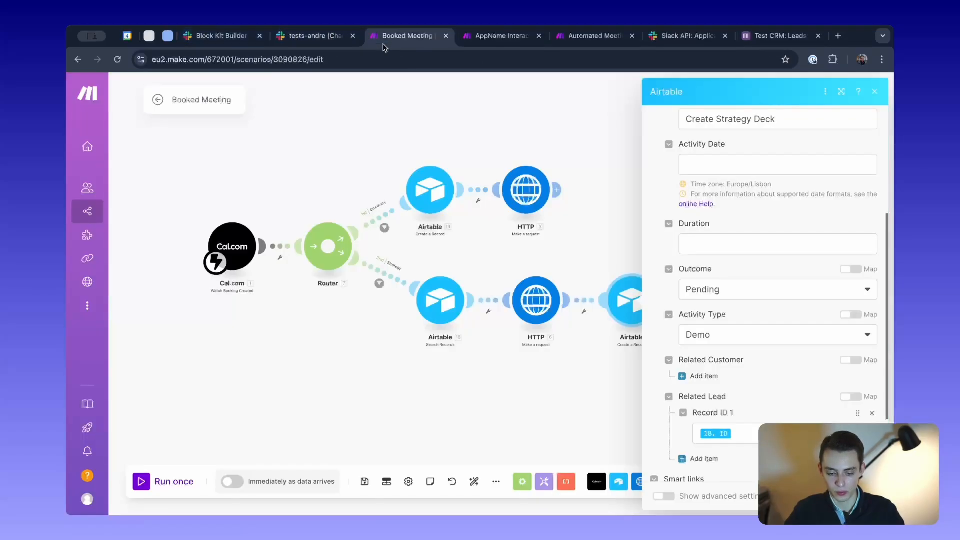
# Highlight the Create Strategy Deck text in the Airtable module's Notes field and close the module's settings
pyautogui.scroll(-1, 785, 375)
pyautogui.scroll(5, 785, 374)
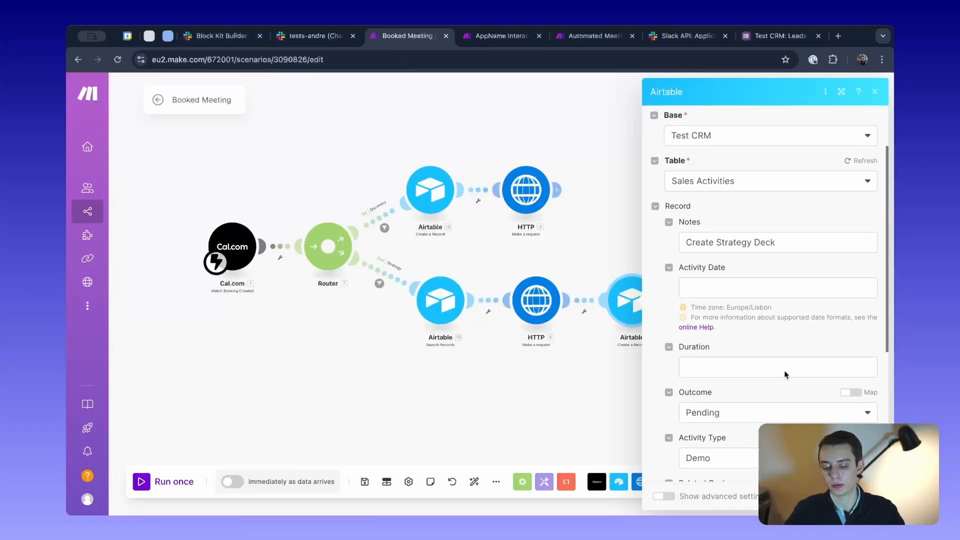
pyautogui.moveTo(773, 244); pyautogui.dragTo(686, 244)
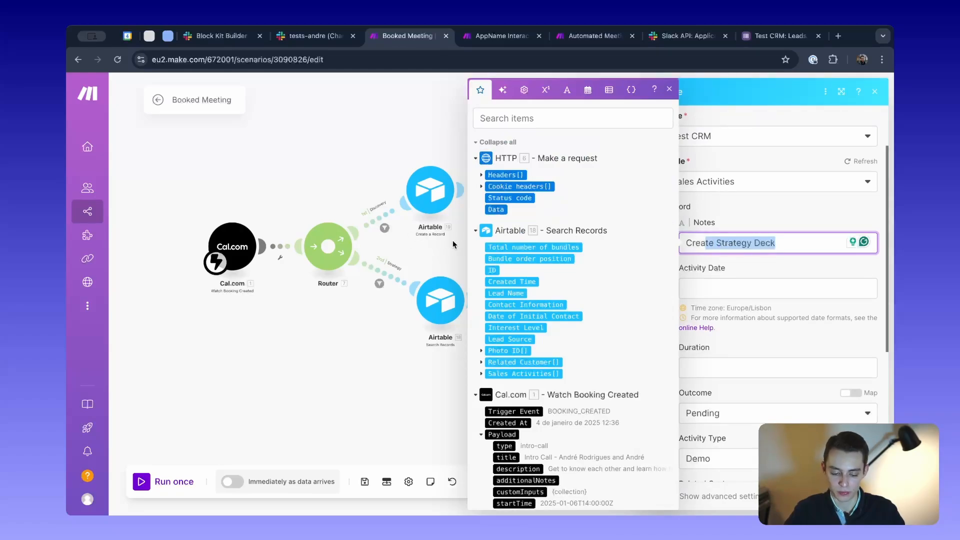
pyautogui.click(534, 260)
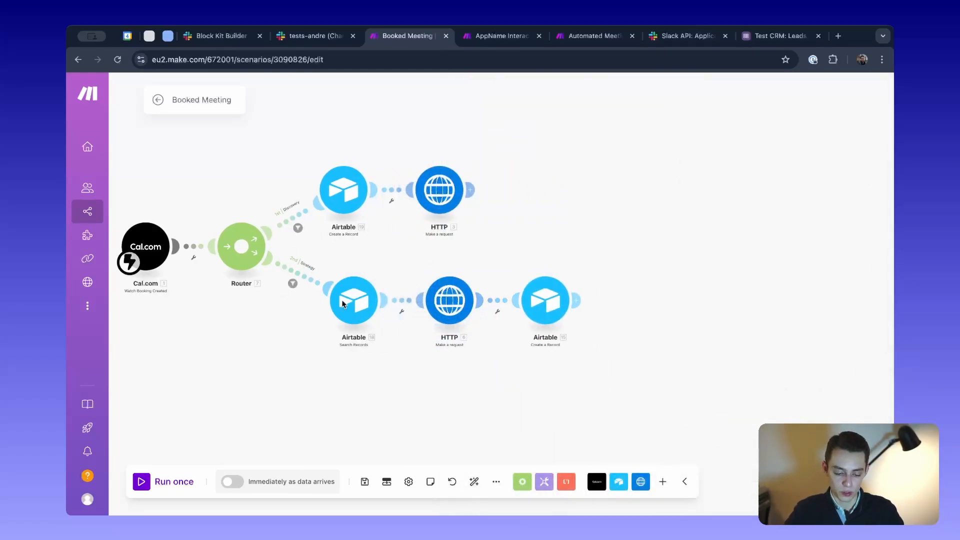
# Select the Airtable and HTTP modules on both the Discovery and Strategy routes, and clear the selection
pyautogui.moveTo(472, 249); pyautogui.dragTo(521, 248)
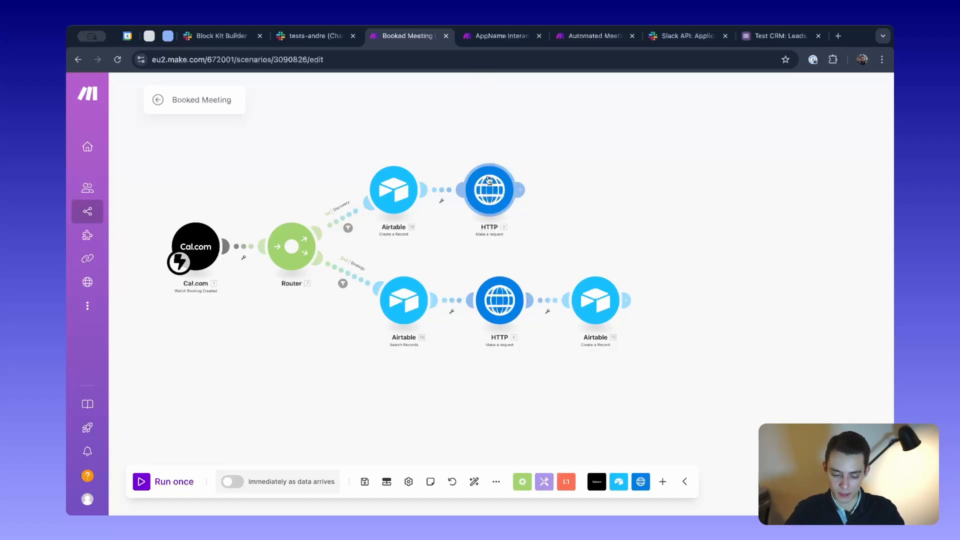
pyautogui.moveTo(310, 128); pyautogui.dragTo(598, 427)
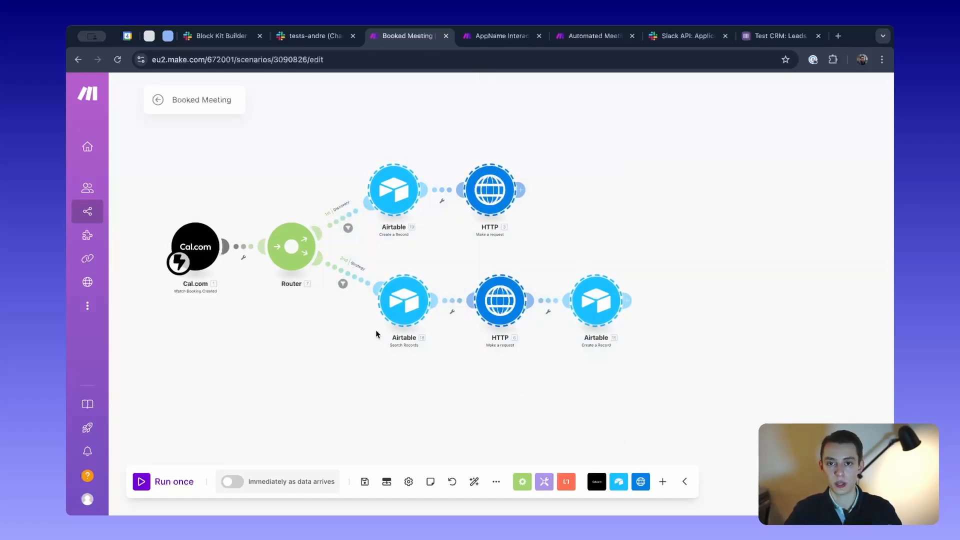
pyautogui.click(619, 256)
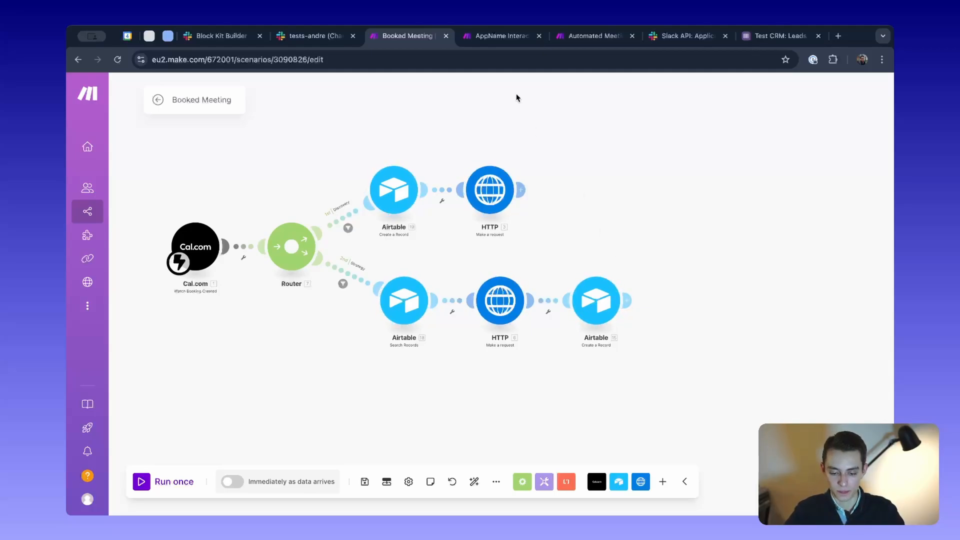
# View the whole AppName Interactions scenario in Make and switch to the tests-andre channel in Slack
pyautogui.click(499, 36)
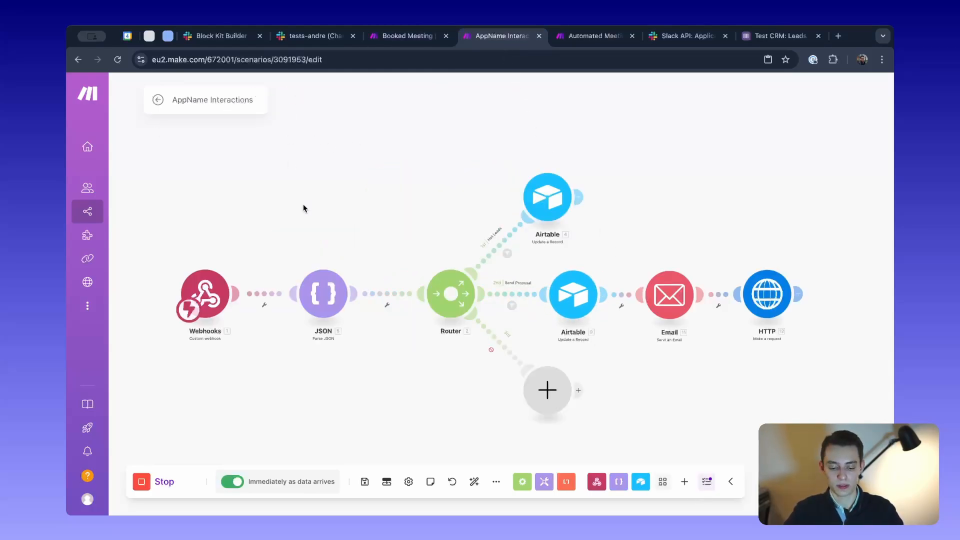
pyautogui.scroll(-3, 403, 217)
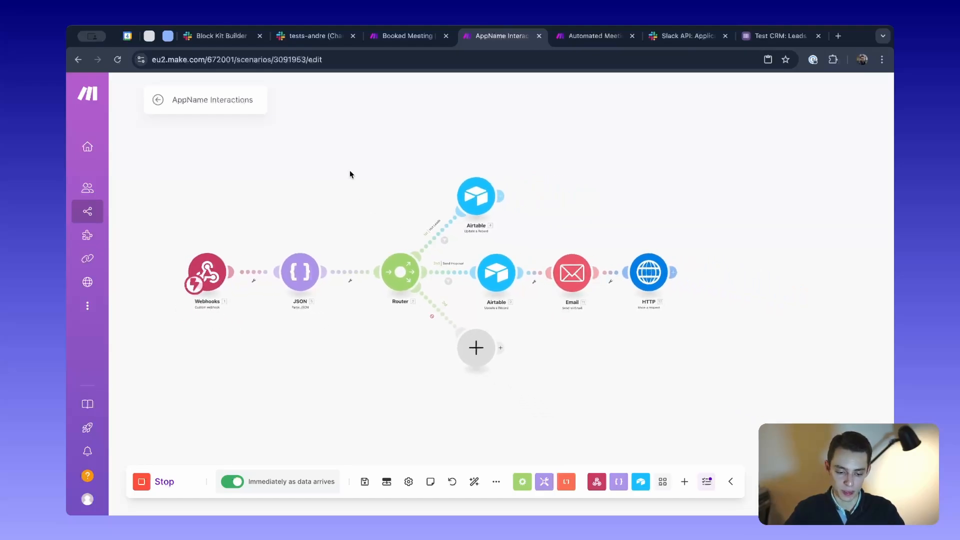
pyautogui.click(314, 36)
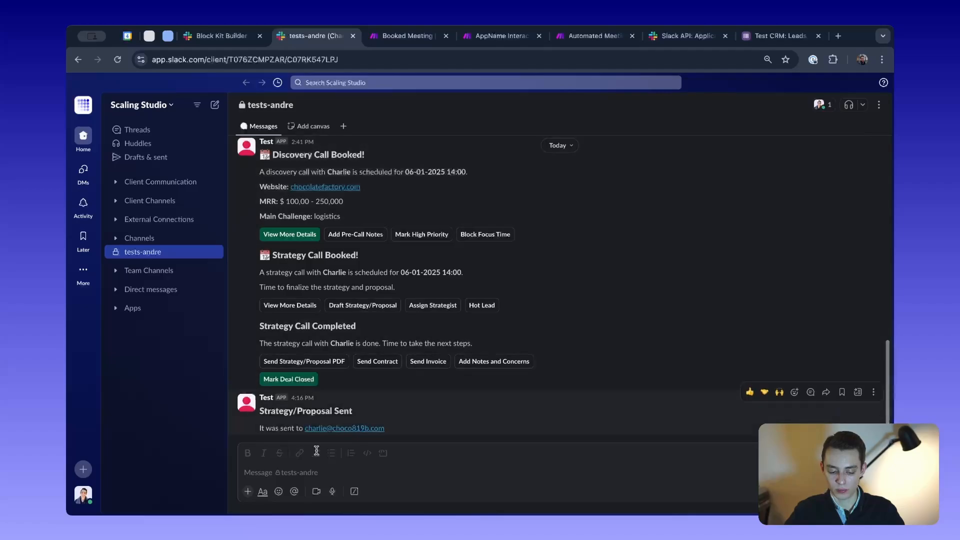
# Review the Discovery Call Booked message in the tests-andre channel, highlighting its Main Challenge value and its row of buttons
pyautogui.click(681, 37)
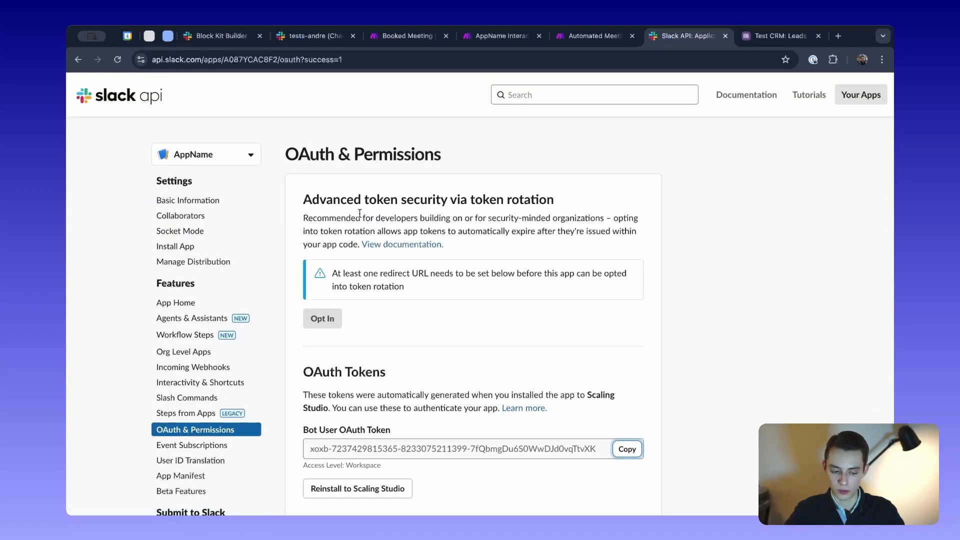
pyautogui.click(309, 36)
pyautogui.moveTo(337, 214); pyautogui.dragTo(316, 215)
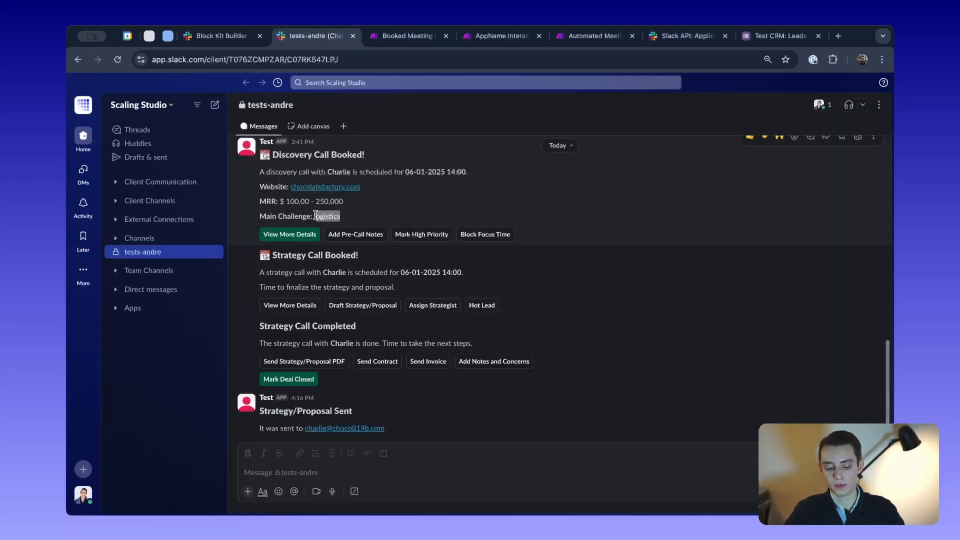
pyautogui.click(564, 241)
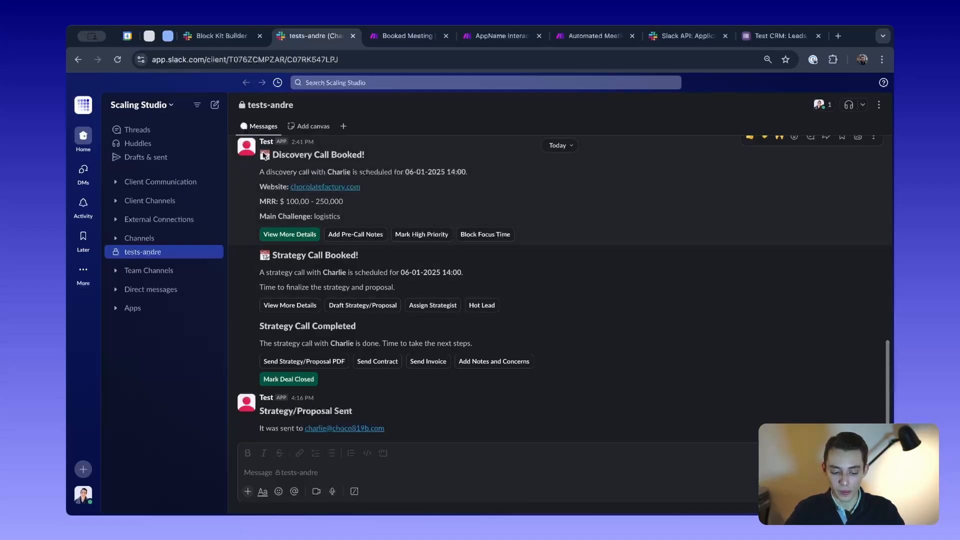
pyautogui.click(246, 148)
pyautogui.scroll(1, 247, 154)
pyautogui.click(512, 225)
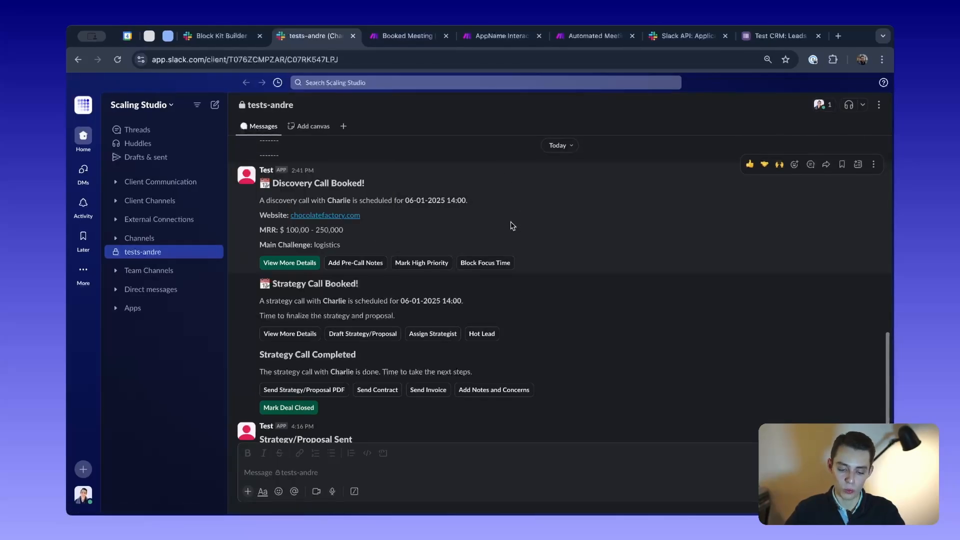
pyautogui.moveTo(246, 263); pyautogui.dragTo(516, 263)
pyautogui.click(535, 264)
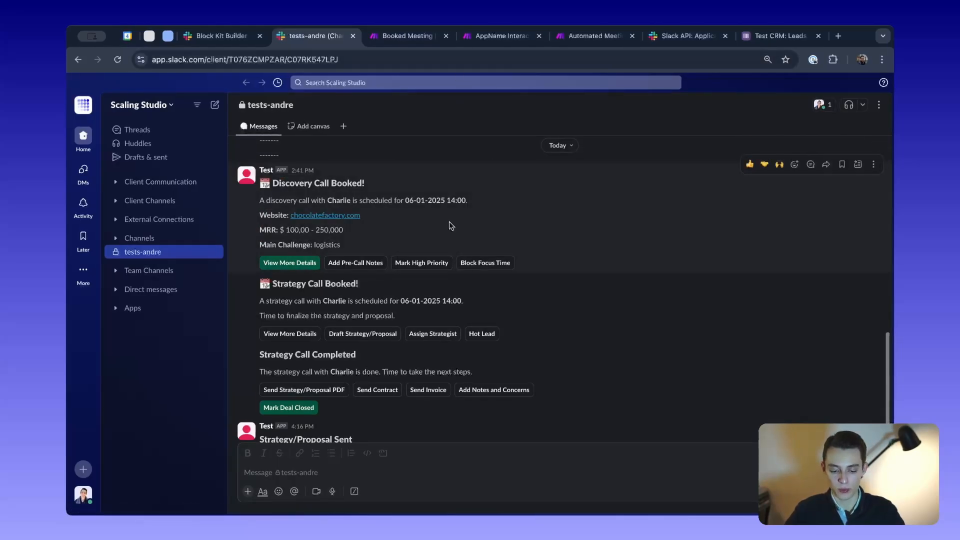
# Switch to the AppName Interactions scenario and add a separate Custom webhook module below the existing flow
pyautogui.click(499, 36)
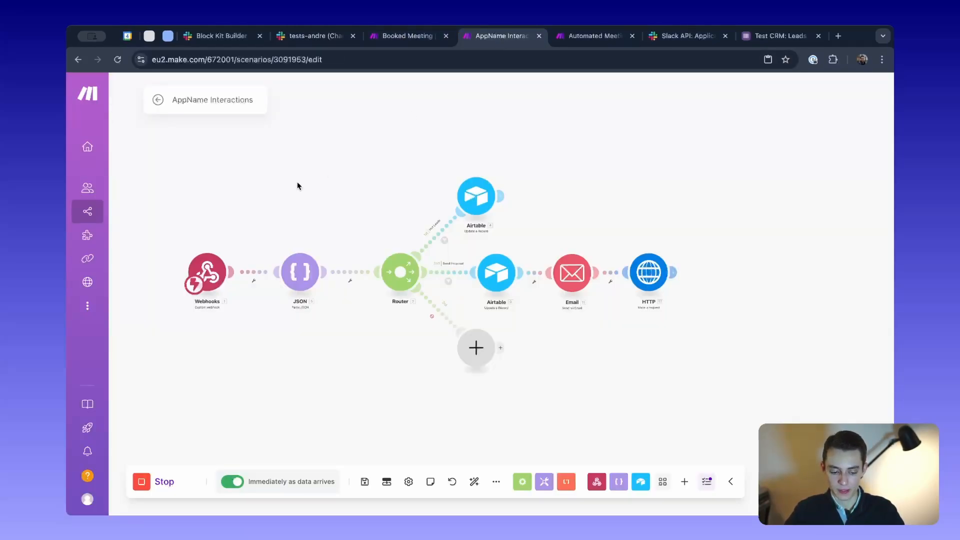
pyautogui.moveTo(433, 228); pyautogui.dragTo(399, 215)
pyautogui.scroll(3, 400, 215)
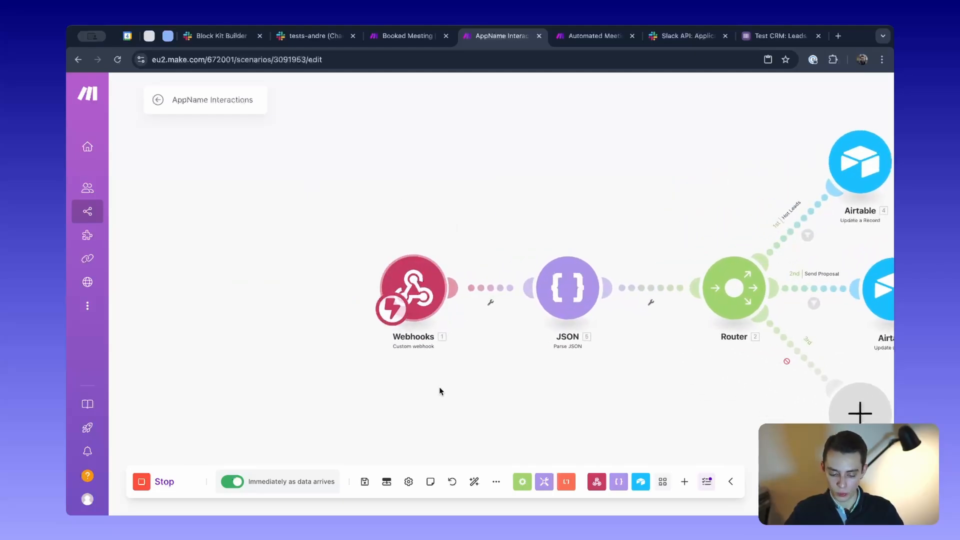
pyautogui.moveTo(440, 390); pyautogui.dragTo(392, 240)
pyautogui.rightClick(405, 325)
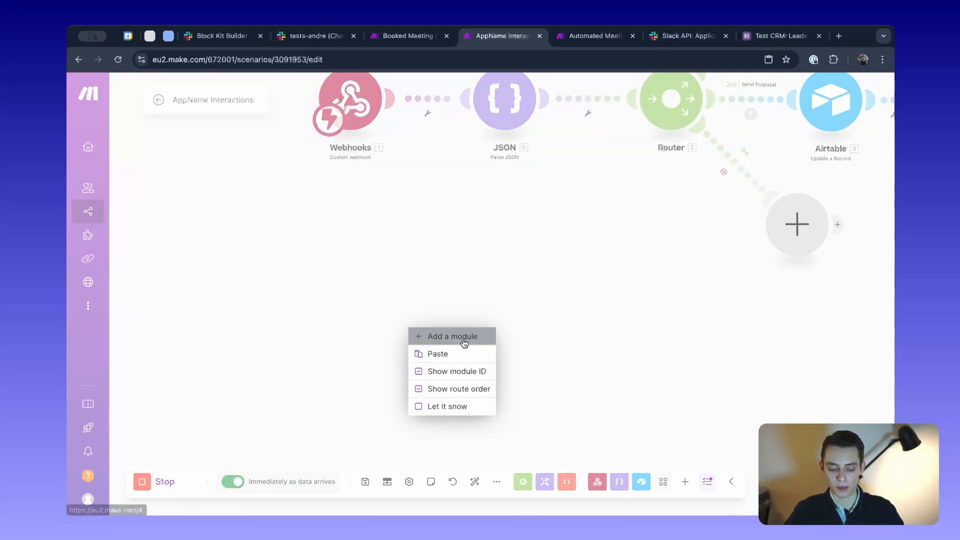
pyautogui.click(433, 337)
pyautogui.click(404, 325)
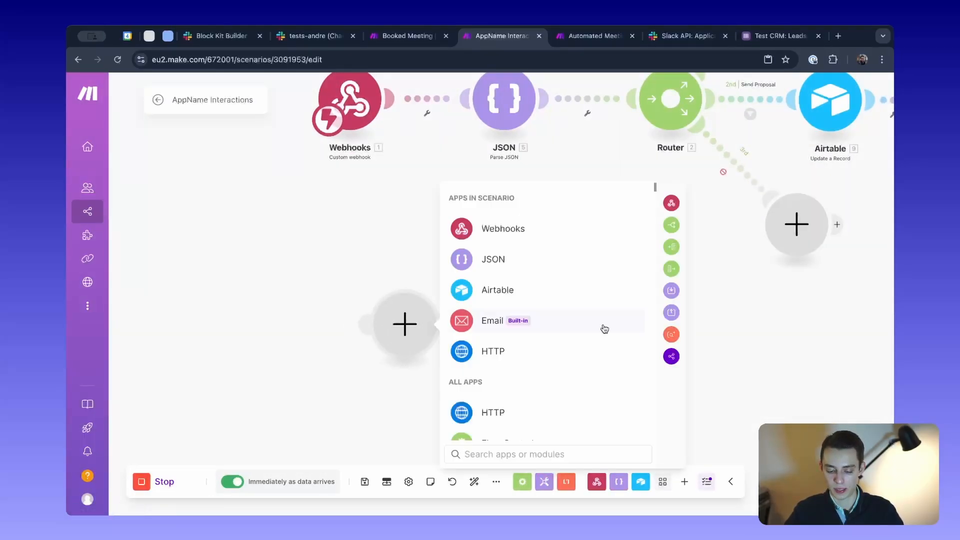
pyautogui.click(611, 230)
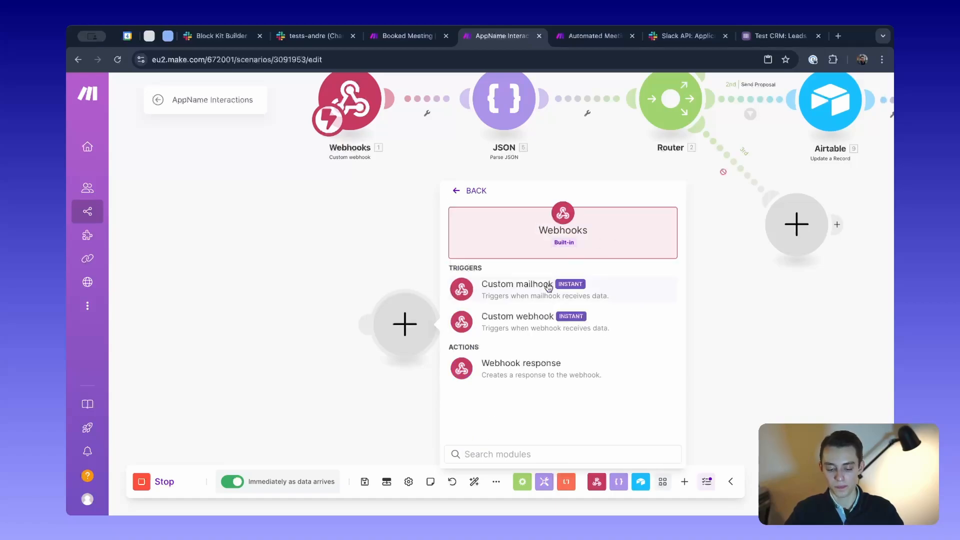
pyautogui.click(523, 328)
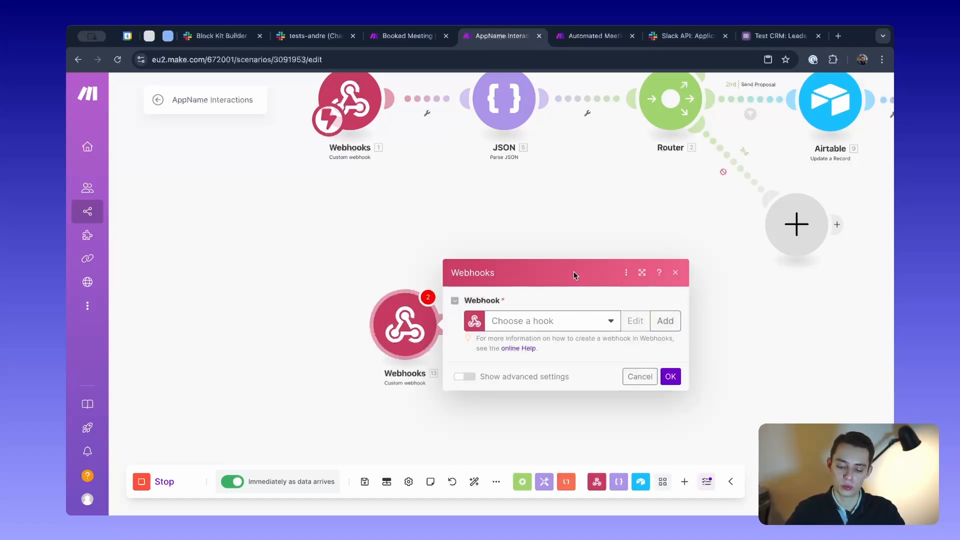
# Start a new webhook named appname slack, then cancel it and close the module's settings
pyautogui.click(664, 323)
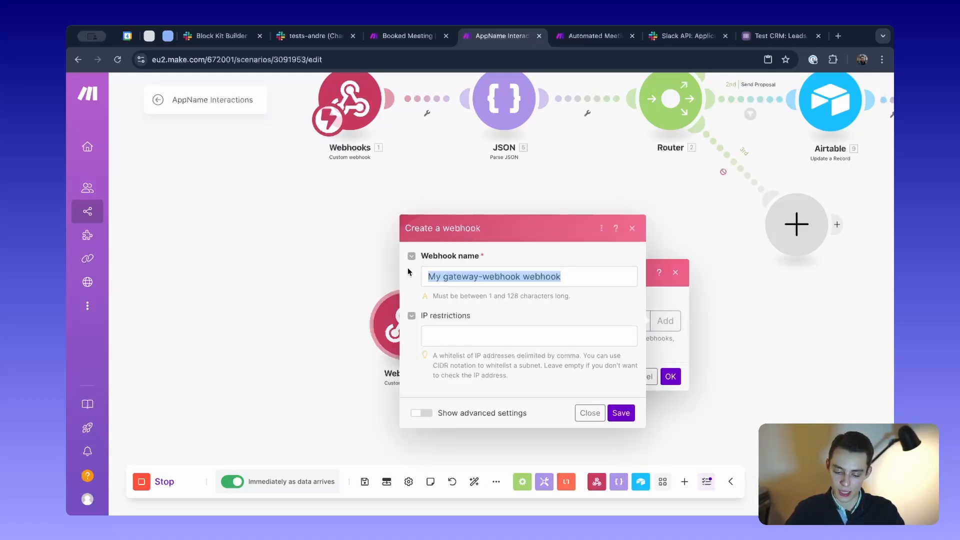
pyautogui.tripleClick(491, 275)
pyautogui.write('appname slack')
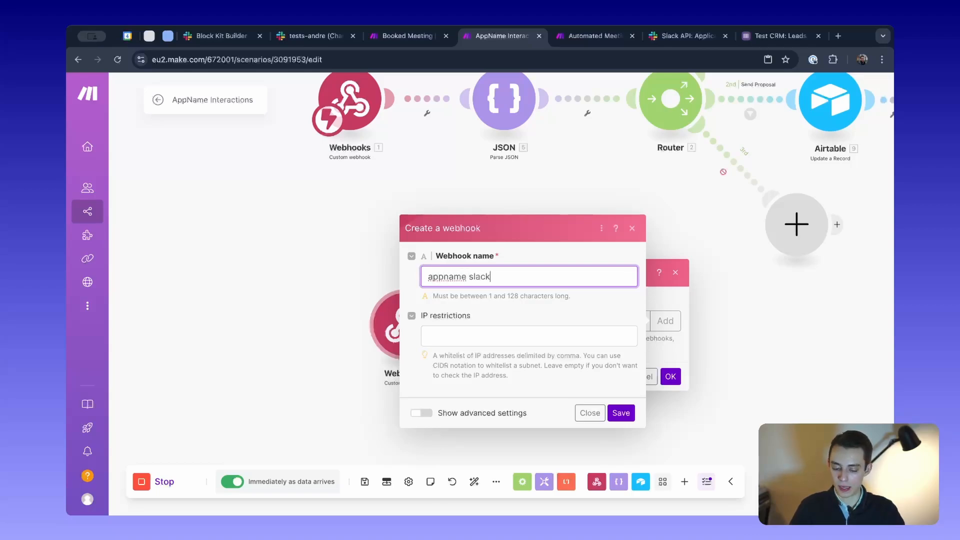
pyautogui.click(595, 412)
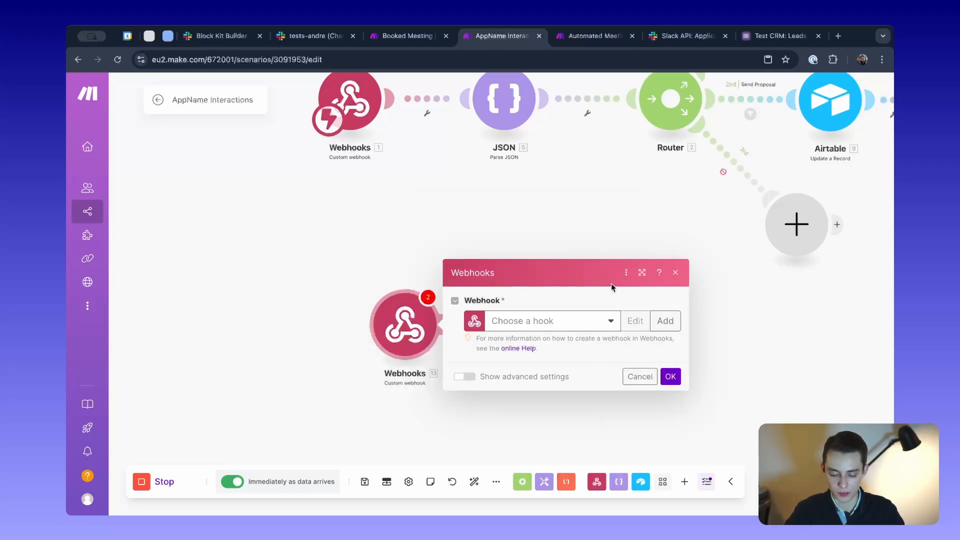
pyautogui.click(673, 273)
# Switch to the Slack API site, open the app's Interactivity & Shortcuts settings and highlight the Request URL
pyautogui.click(688, 38)
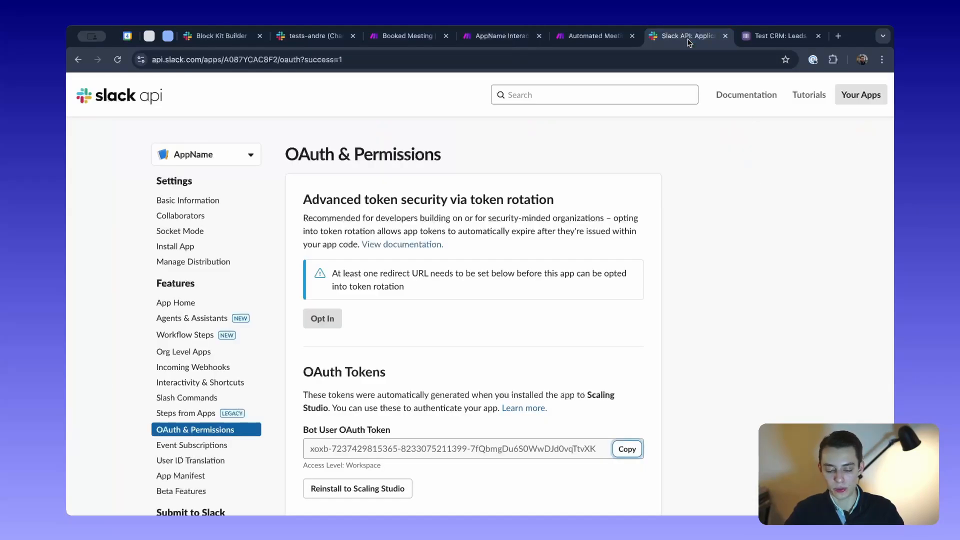
pyautogui.scroll(-1, 212, 380)
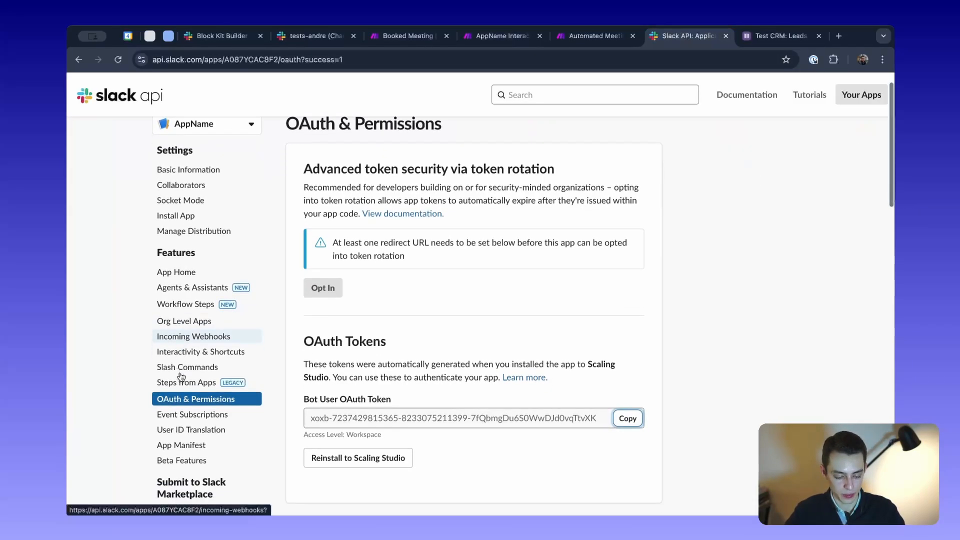
pyautogui.click(214, 353)
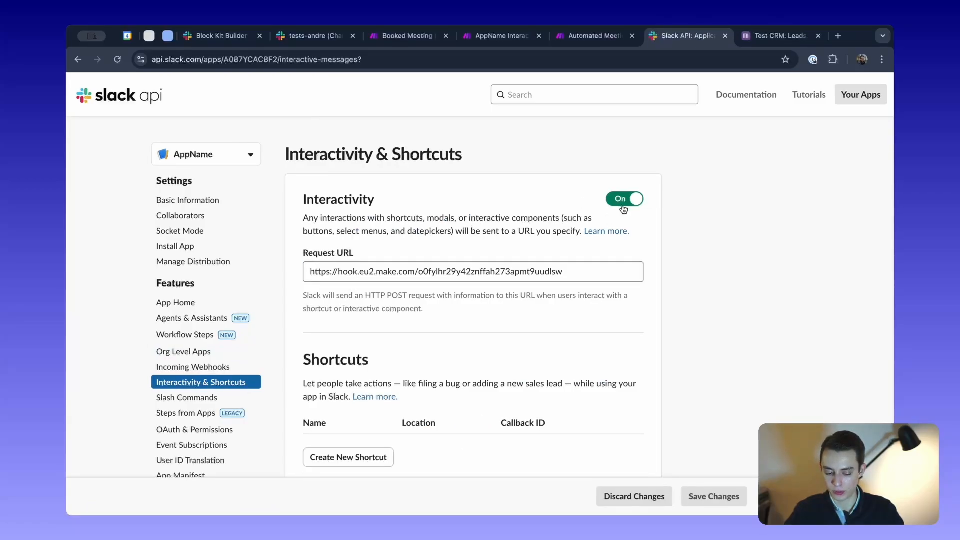
pyautogui.tripleClick(555, 272)
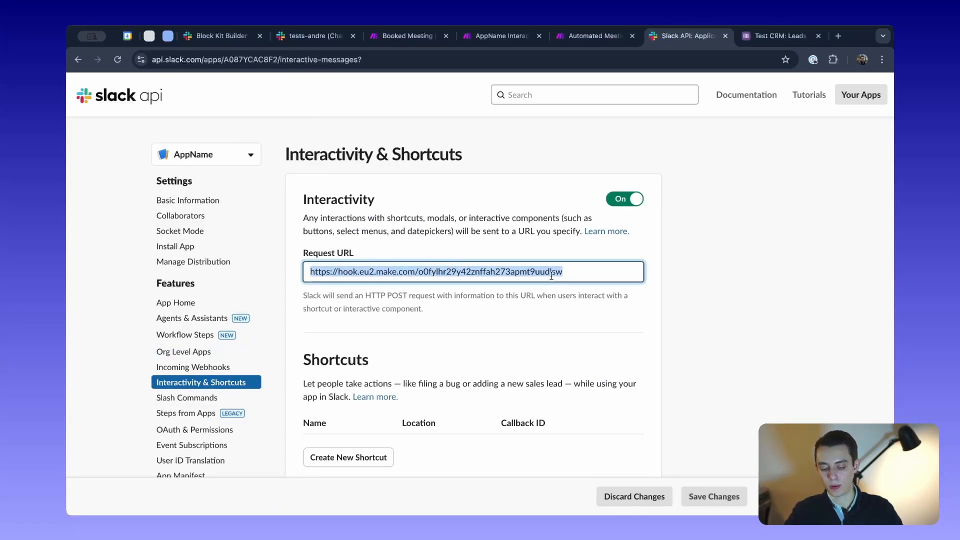
pyautogui.scroll(-2, 552, 277)
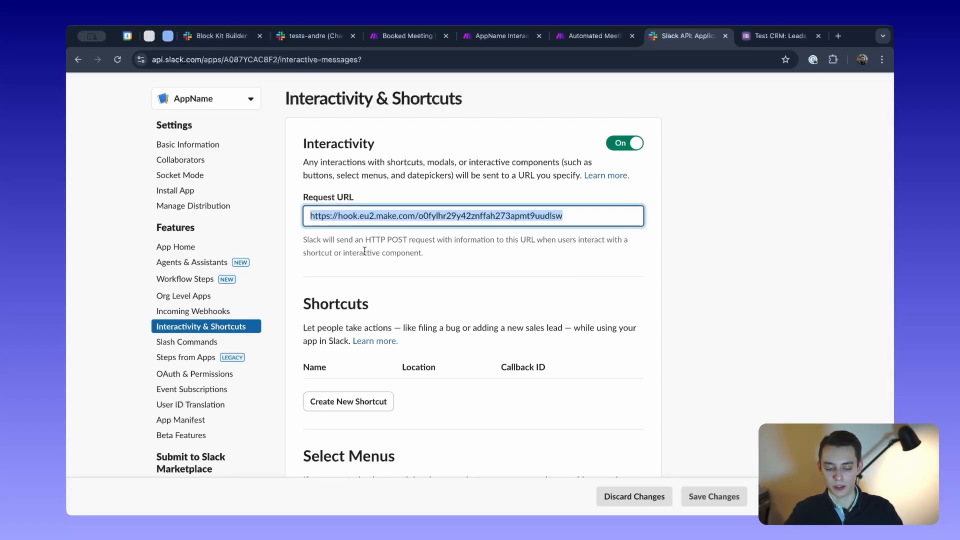
# Return to the AppName Interactions scenario and remove the extra unconfigured Custom webhook module
pyautogui.click(500, 35)
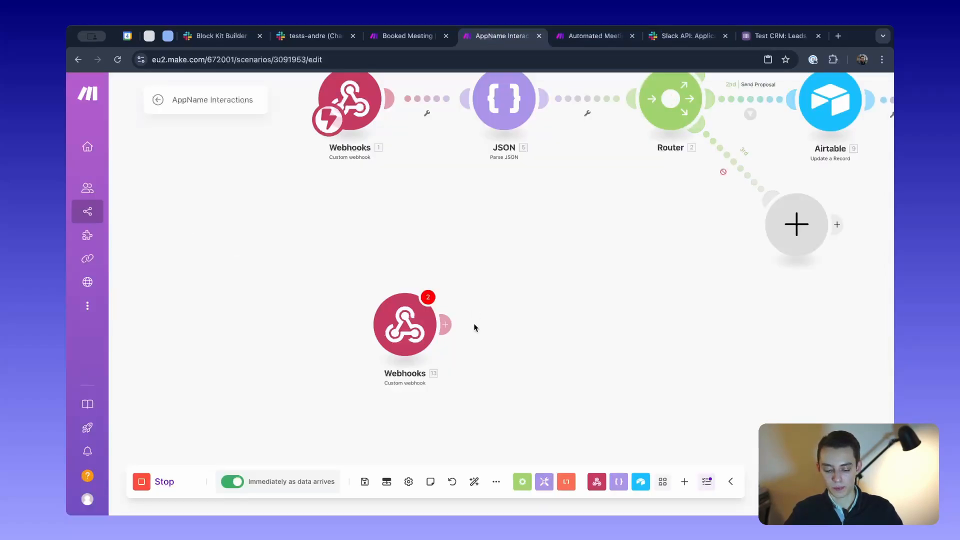
pyautogui.click(394, 347)
pyautogui.click(334, 274)
pyautogui.moveTo(334, 274); pyautogui.dragTo(372, 297)
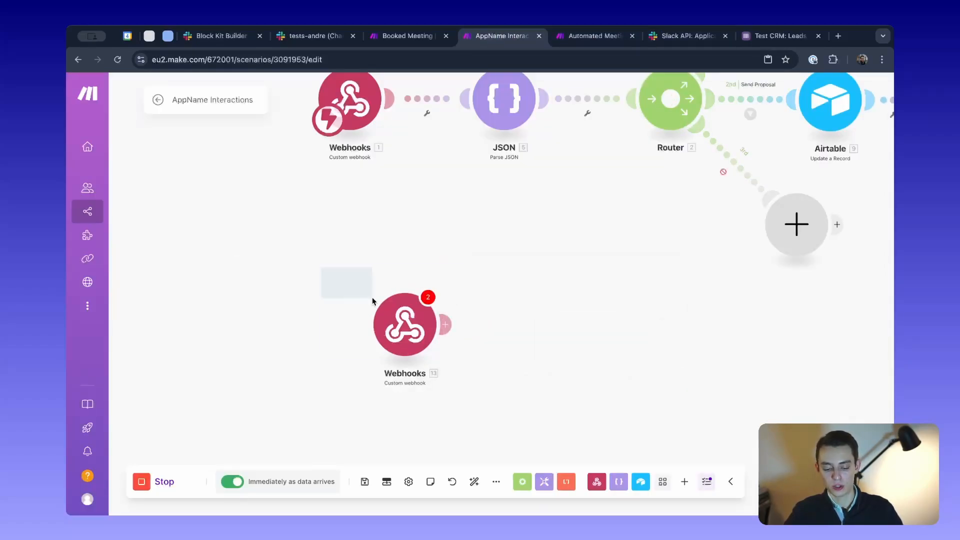
# Check the Slack app's Interactivity settings again and return to view the whole AppName Interactions scenario
pyautogui.click(595, 35)
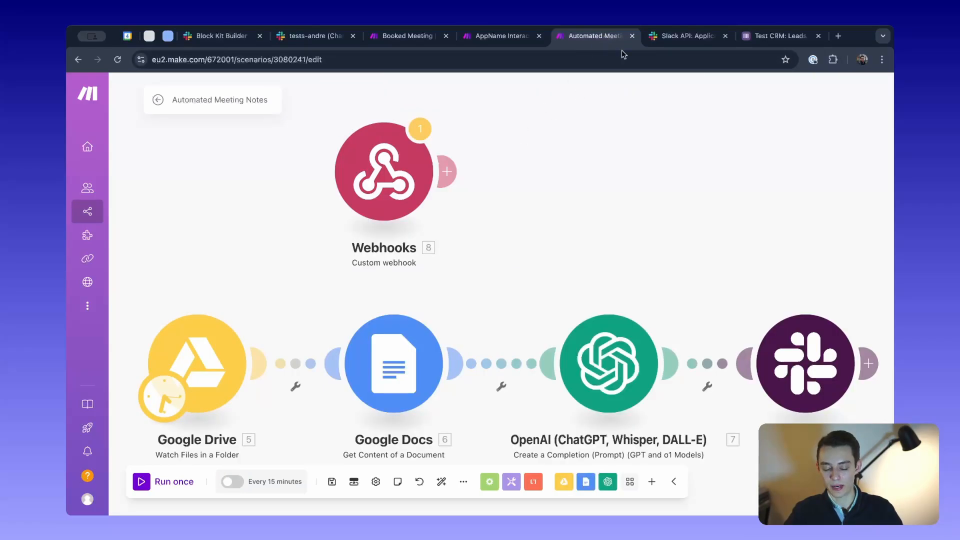
pyautogui.click(673, 40)
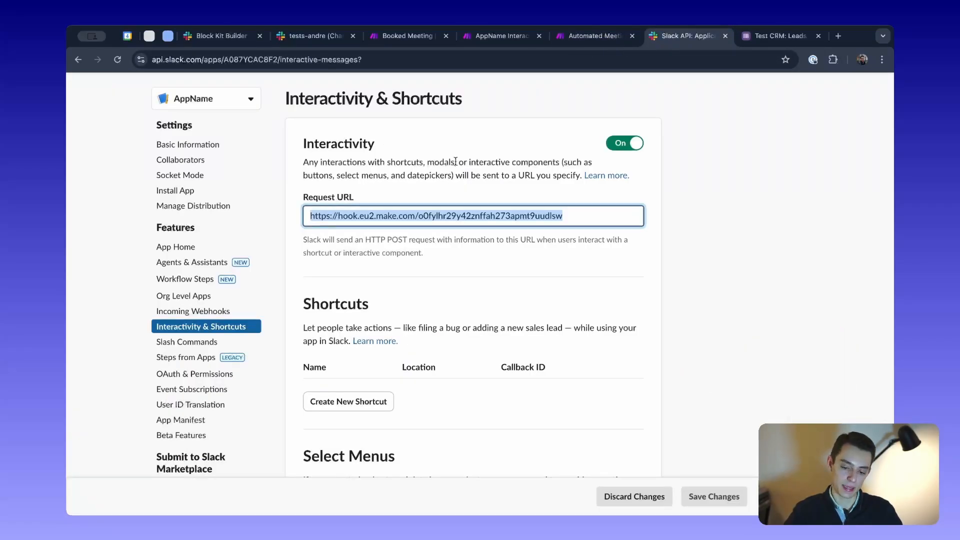
pyautogui.click(492, 39)
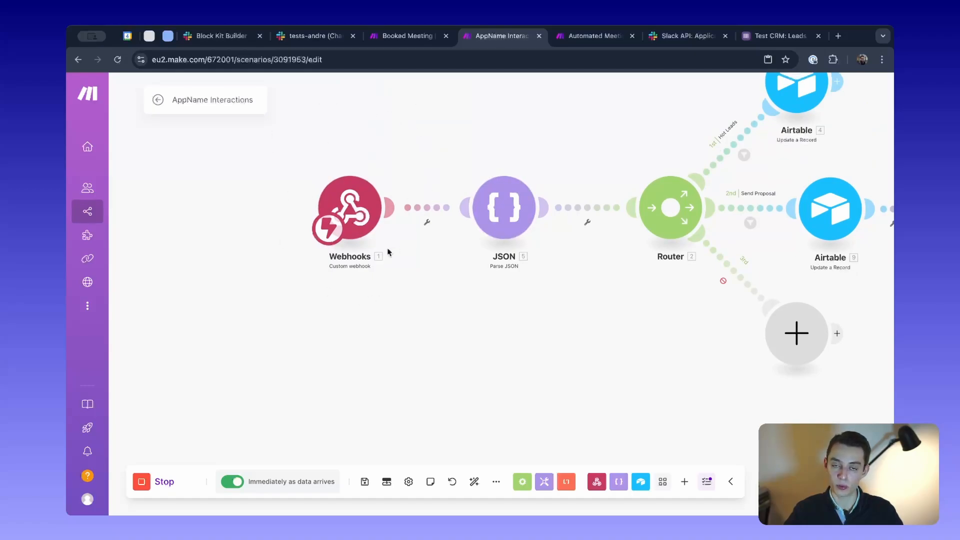
pyautogui.moveTo(424, 312); pyautogui.dragTo(317, 318)
pyautogui.scroll(-3, 317, 318)
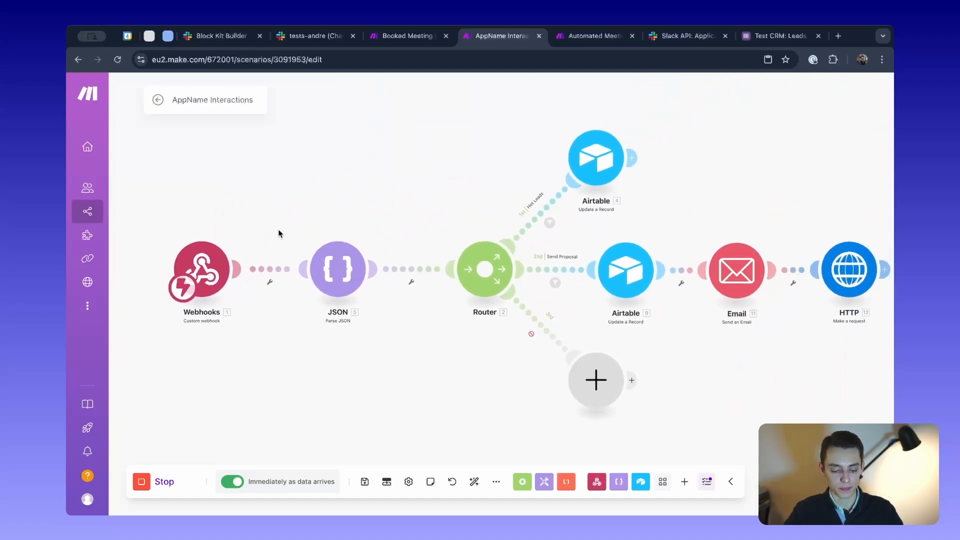
pyautogui.moveTo(322, 207); pyautogui.dragTo(307, 222)
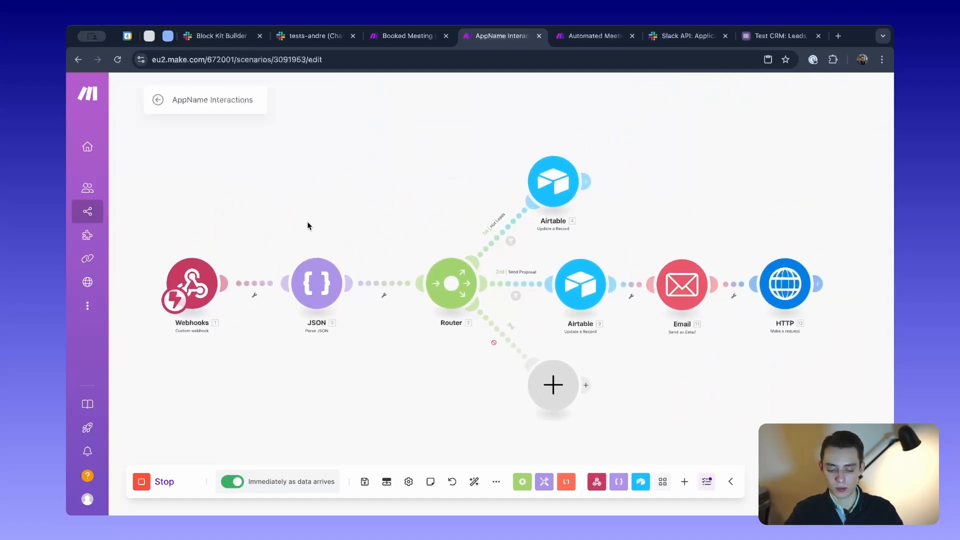
pyautogui.moveTo(238, 216); pyautogui.dragTo(292, 211)
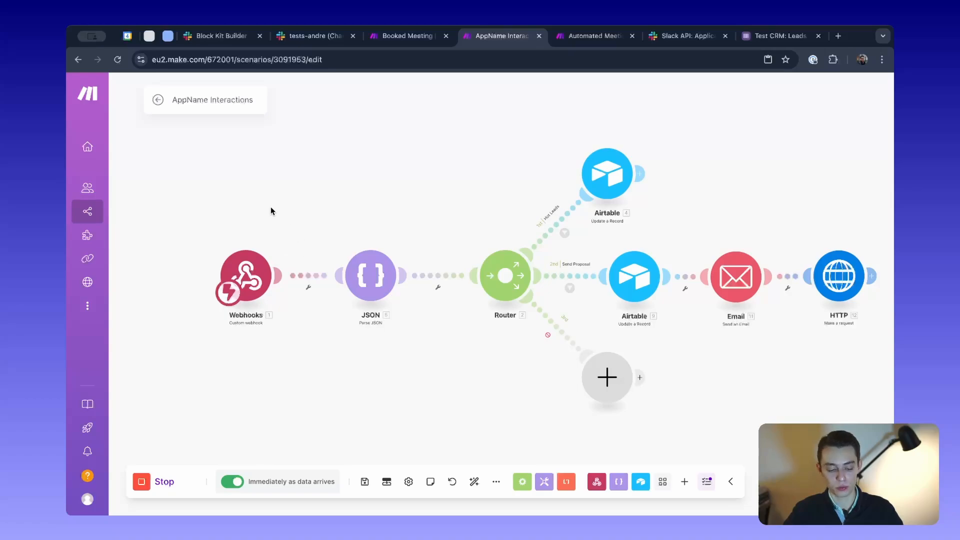
# Inspect the Webhooks module and the payload mapping in the Parse JSON module's JSON string, and close the settings
pyautogui.click(252, 270)
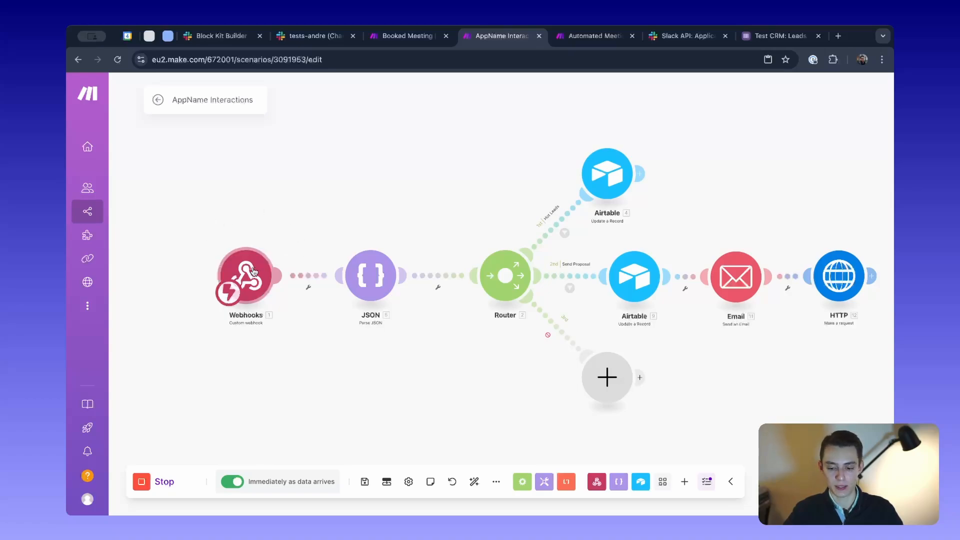
pyautogui.click(207, 221)
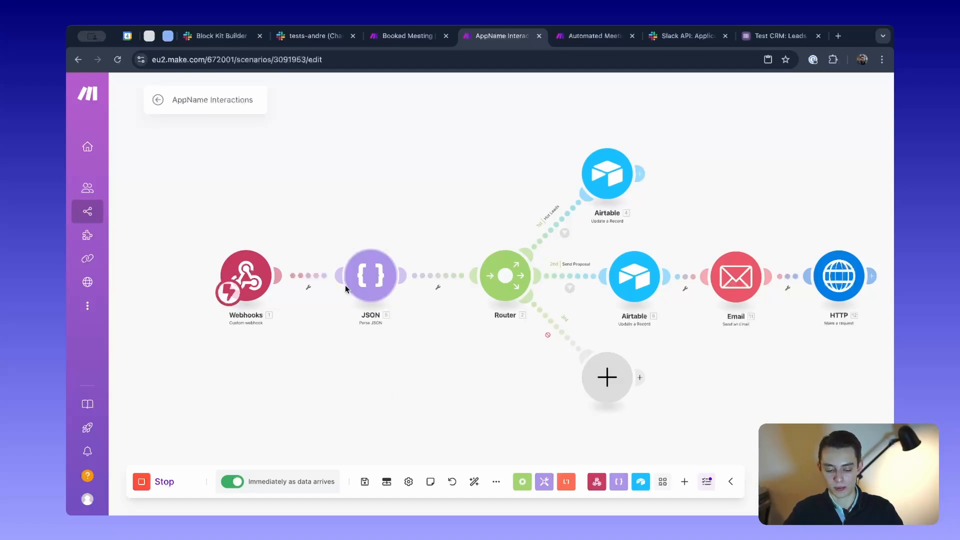
pyautogui.click(357, 283)
pyautogui.click(501, 324)
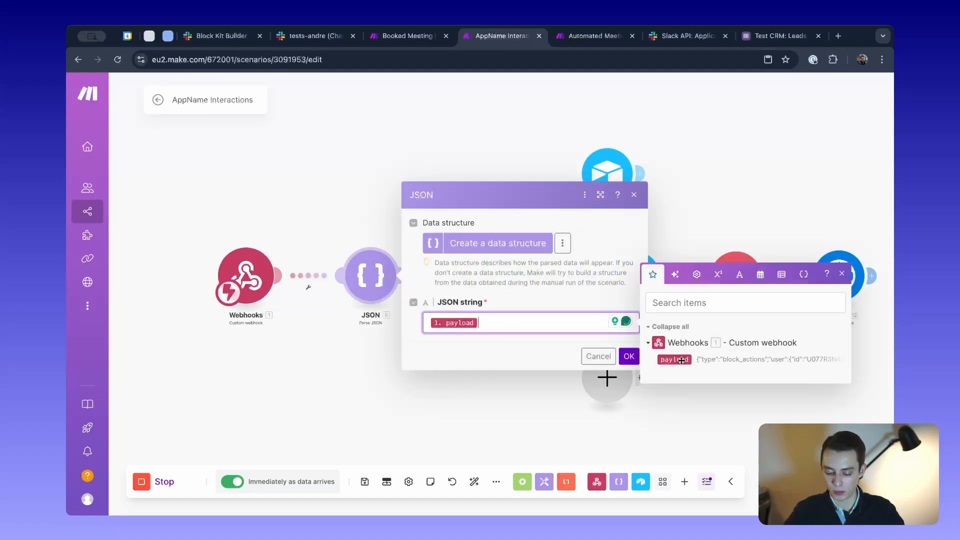
pyautogui.click(629, 357)
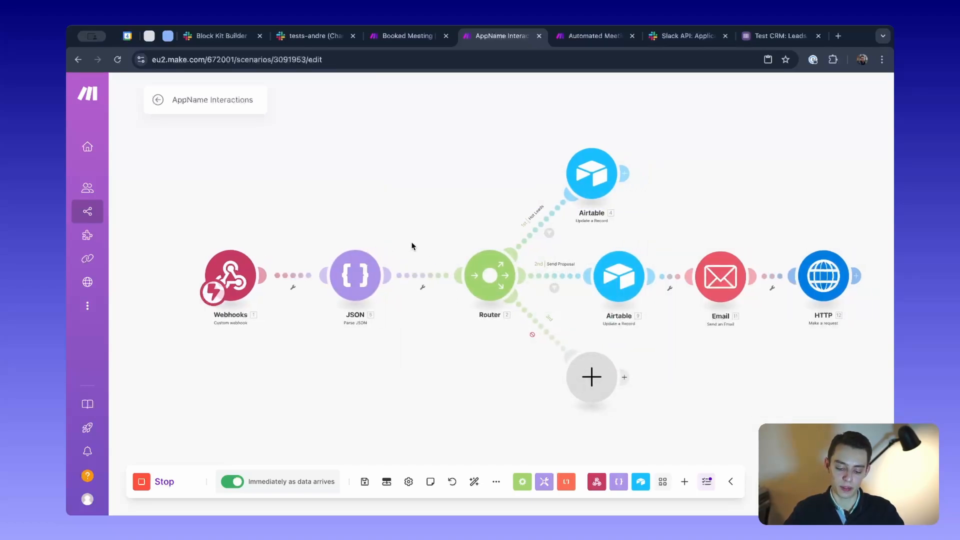
pyautogui.click(356, 275)
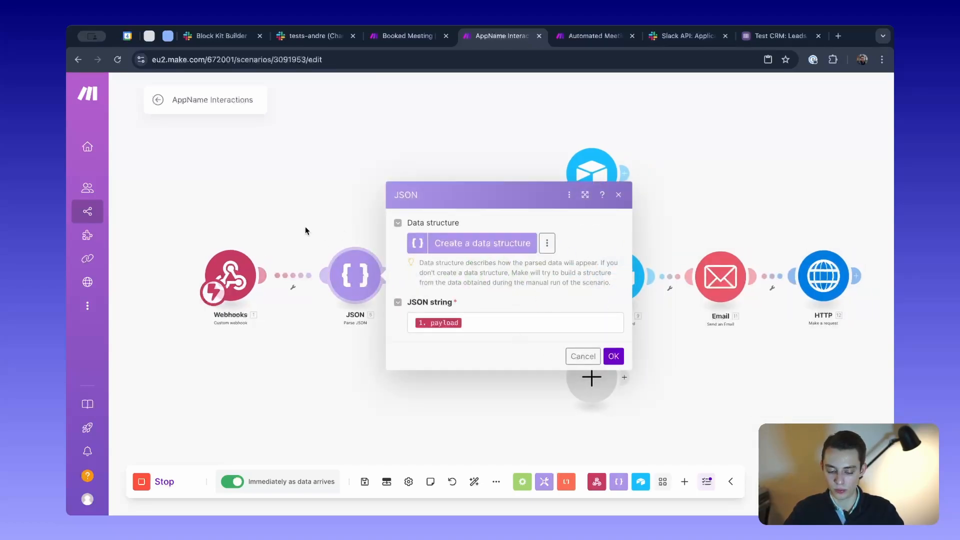
pyautogui.click(306, 199)
# Open the Hot Leads filter and examine the parsed JSON items available for its condition, including the expanded actions array
pyautogui.click(467, 218)
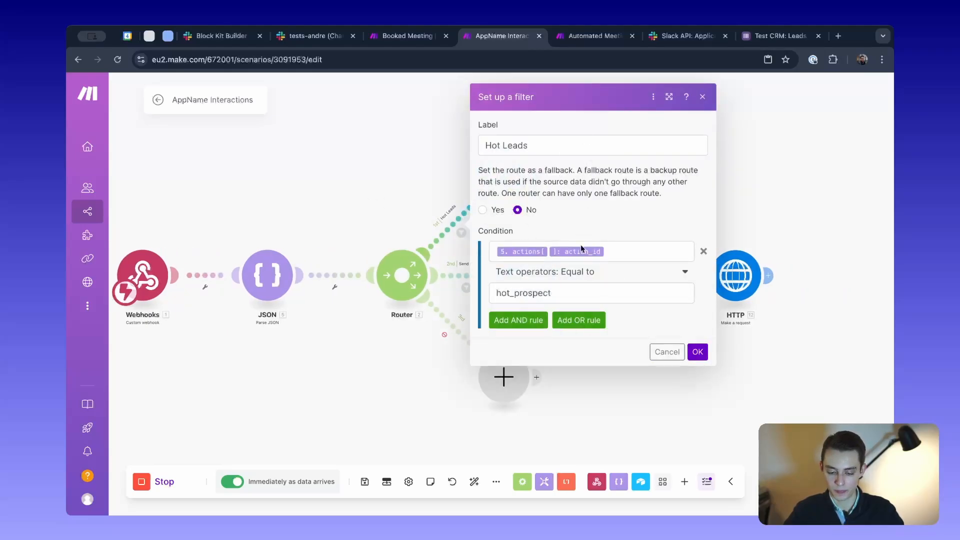
pyautogui.click(644, 252)
pyautogui.scroll(-5, 436, 279)
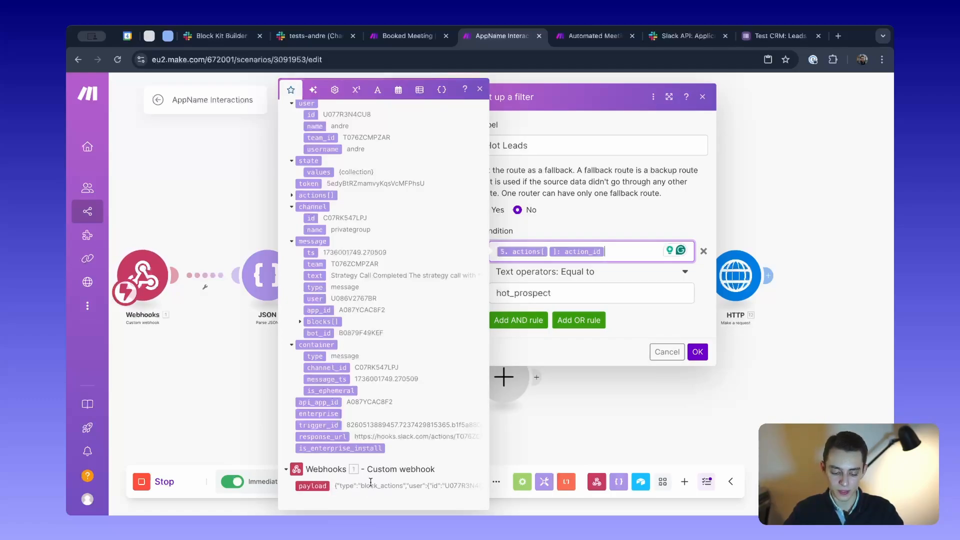
pyautogui.scroll(3, 371, 481)
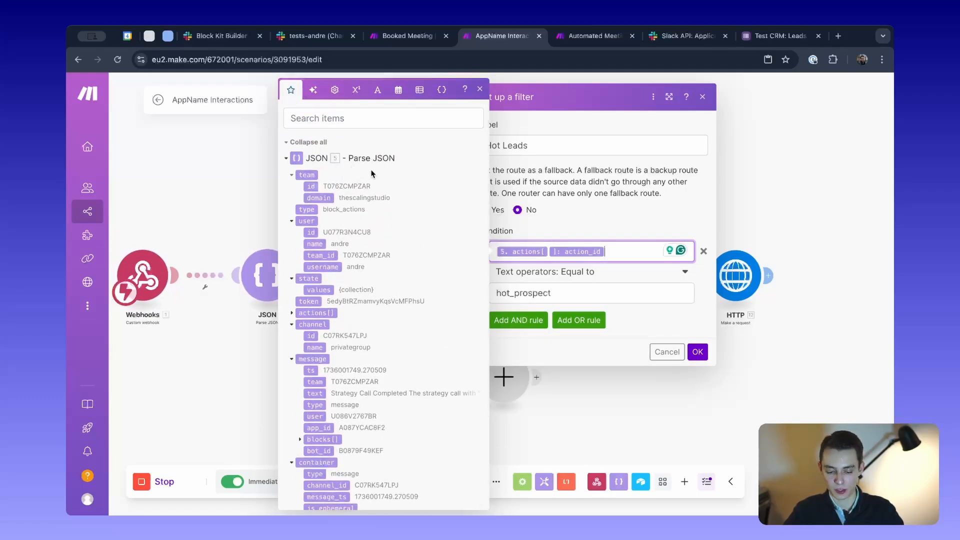
pyautogui.scroll(-2, 323, 200)
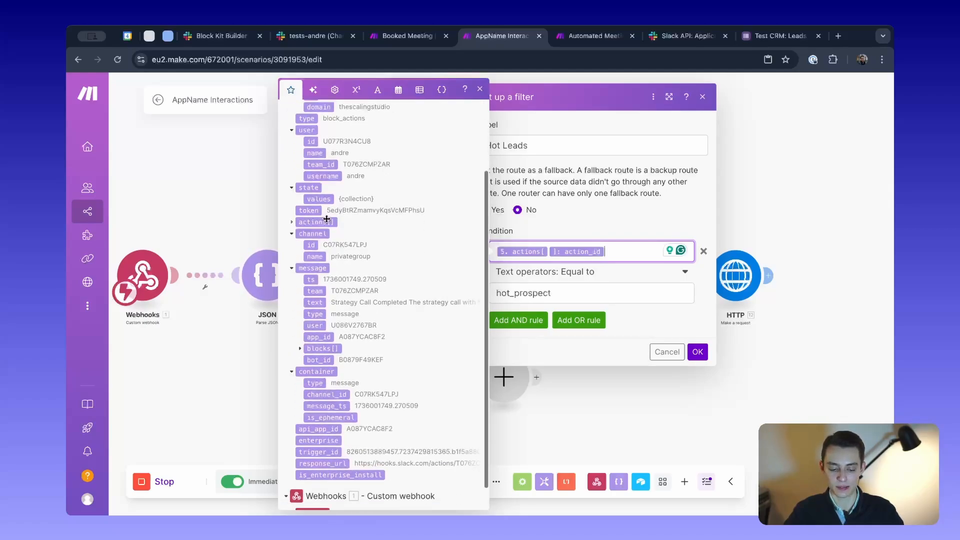
pyautogui.scroll(-1, 329, 230)
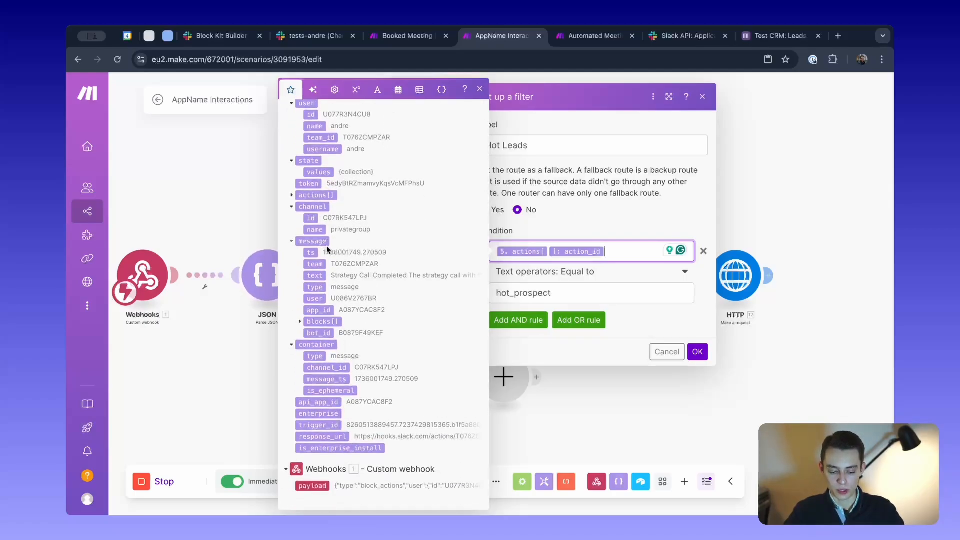
pyautogui.scroll(3, 390, 275)
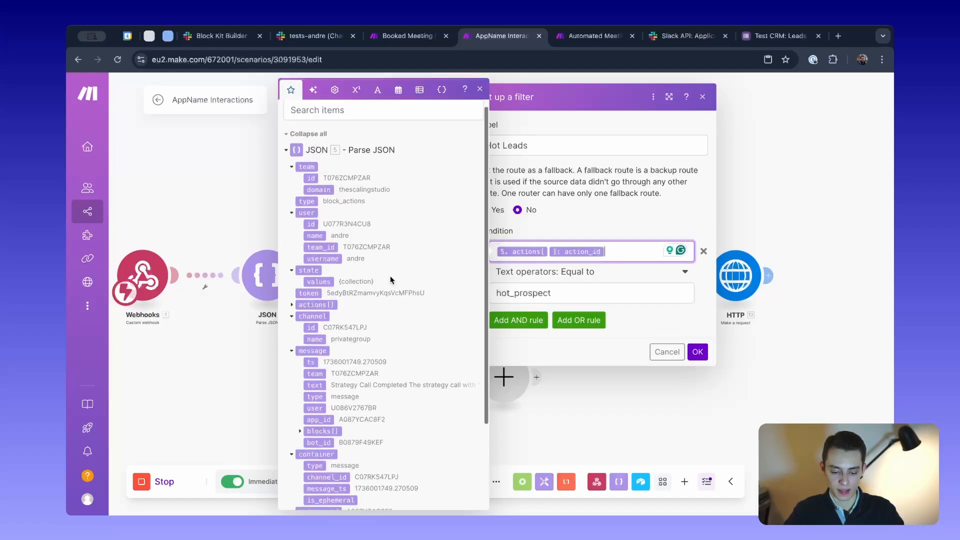
pyautogui.click(322, 301)
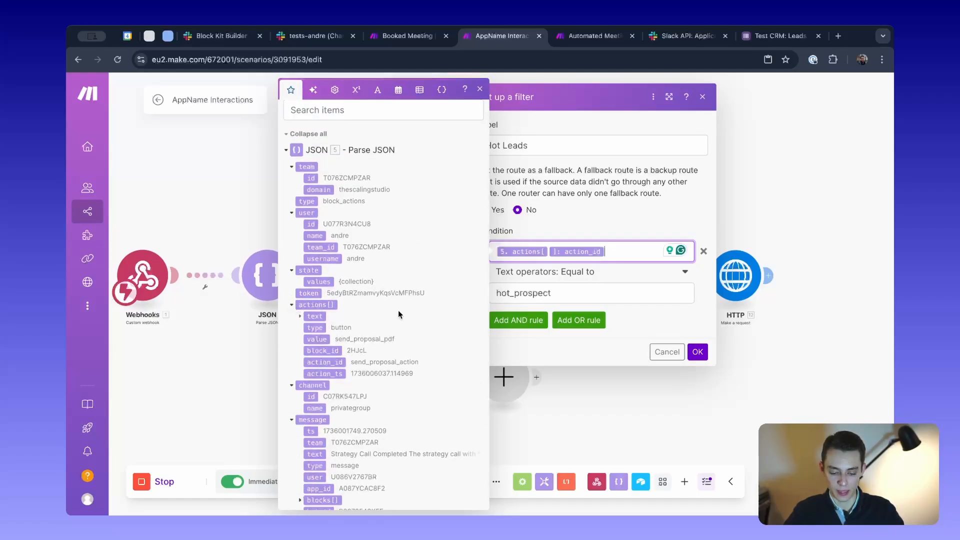
pyautogui.scroll(-1, 398, 310)
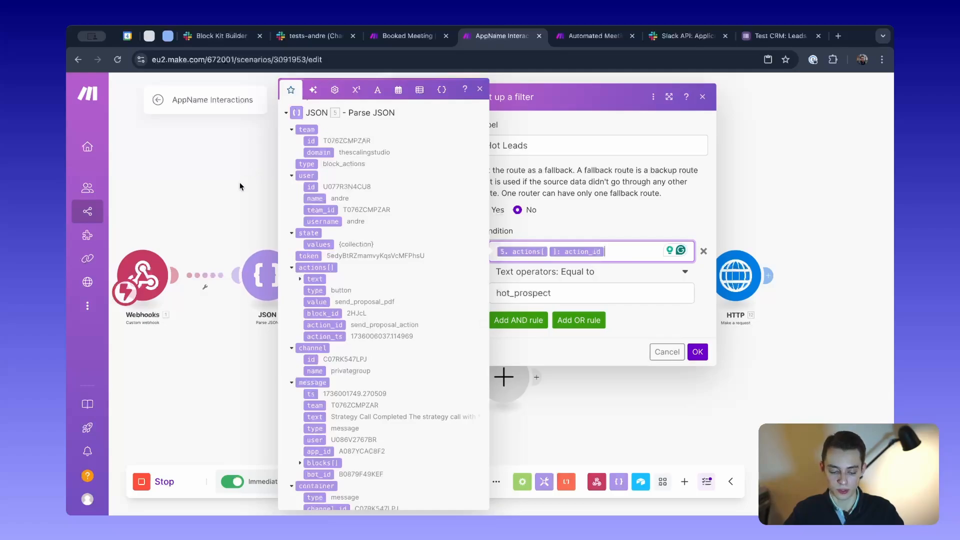
pyautogui.click(245, 209)
# Look over the router's branches, check the Booked Meeting scenario and return to the AppName Interactions scenario
pyautogui.moveTo(368, 232); pyautogui.dragTo(280, 231)
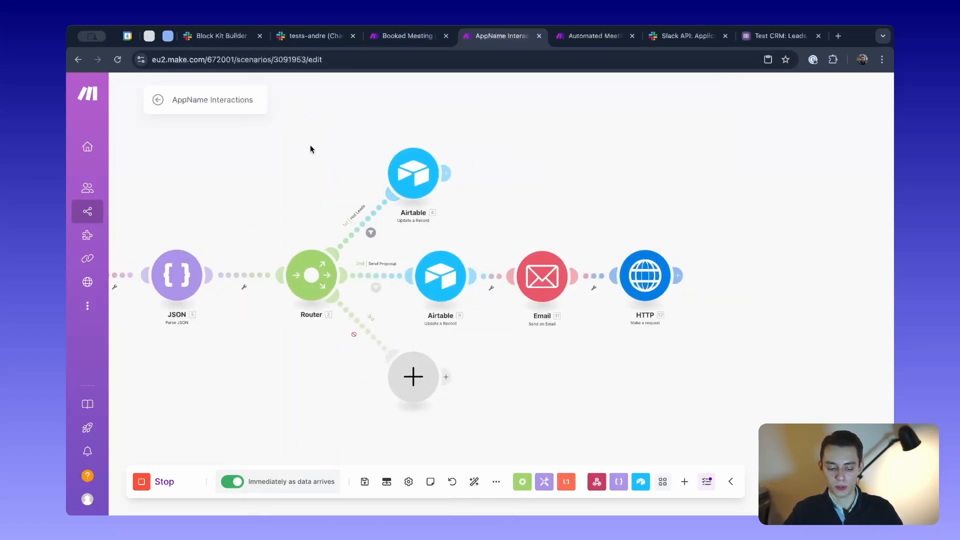
pyautogui.moveTo(283, 159); pyautogui.dragTo(591, 431)
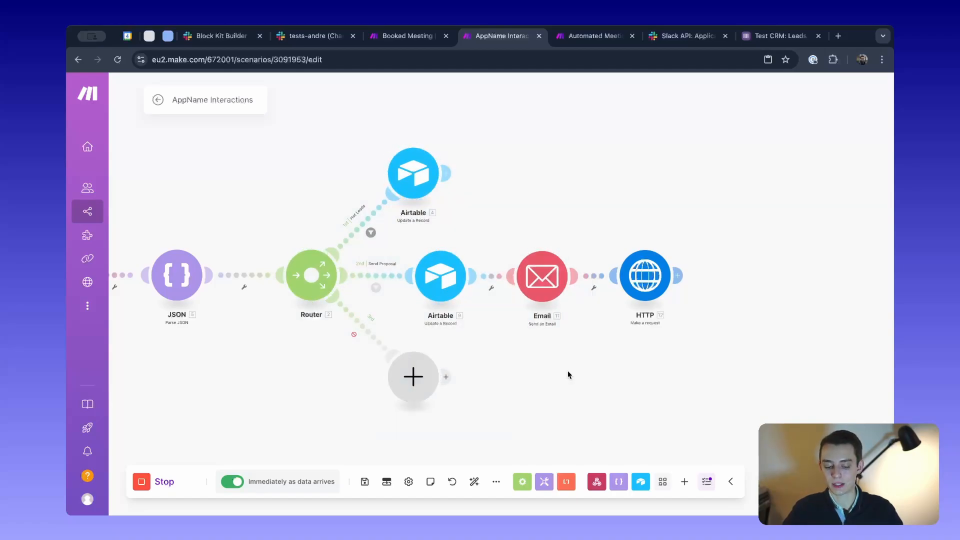
pyautogui.hscroll(-3, 523, 236)
pyautogui.scroll(3, 373, 183)
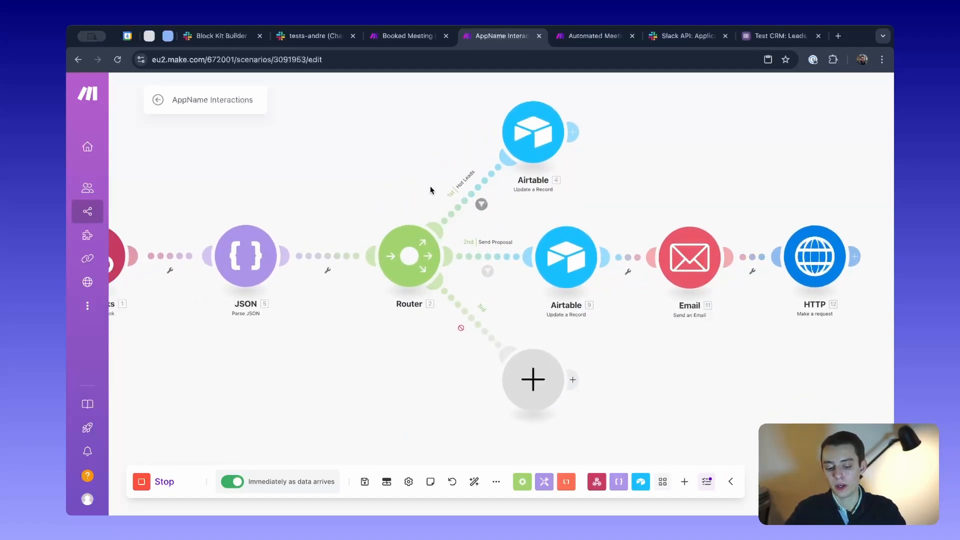
pyautogui.click(394, 38)
pyautogui.hscroll(-3, 350, 119)
pyautogui.scroll(-1, 350, 119)
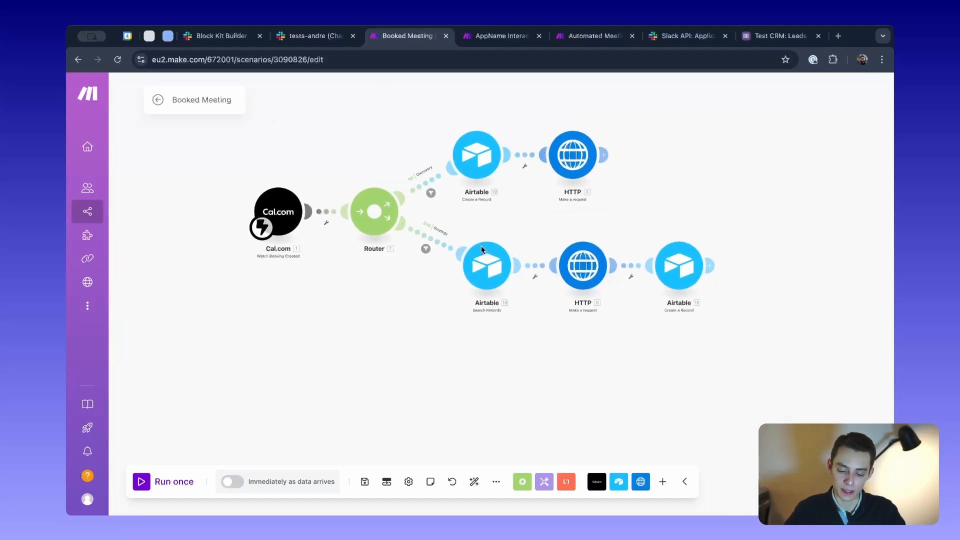
pyautogui.click(501, 35)
pyautogui.hscroll(-3, 470, 182)
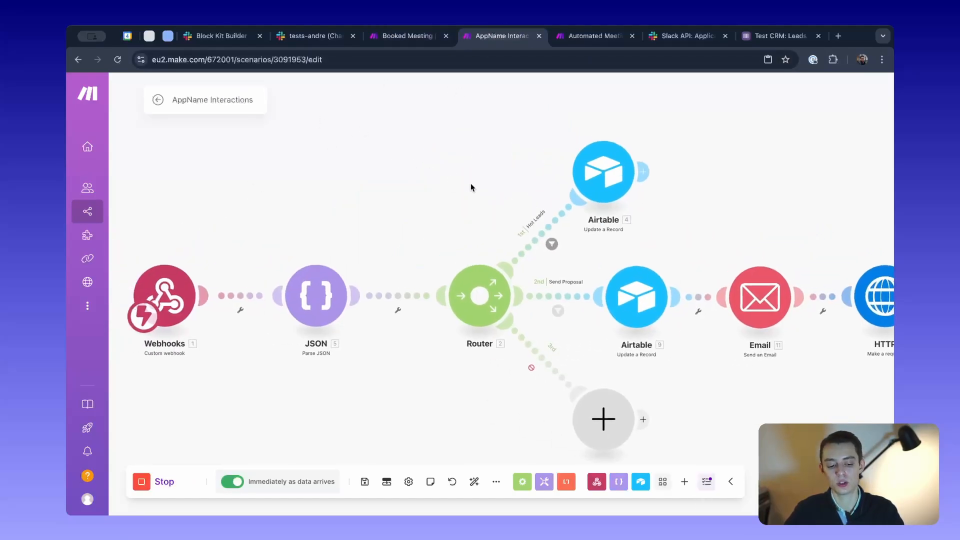
pyautogui.scroll(-1, 470, 183)
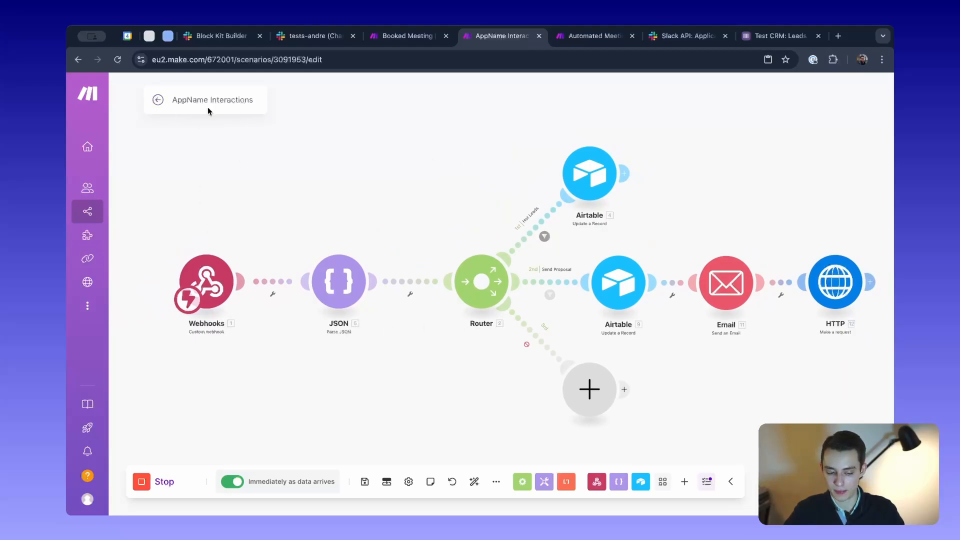
# Add a fourth empty route to the router and delete its unconfigured module again
pyautogui.hscroll(2, 407, 187)
pyautogui.click(426, 280)
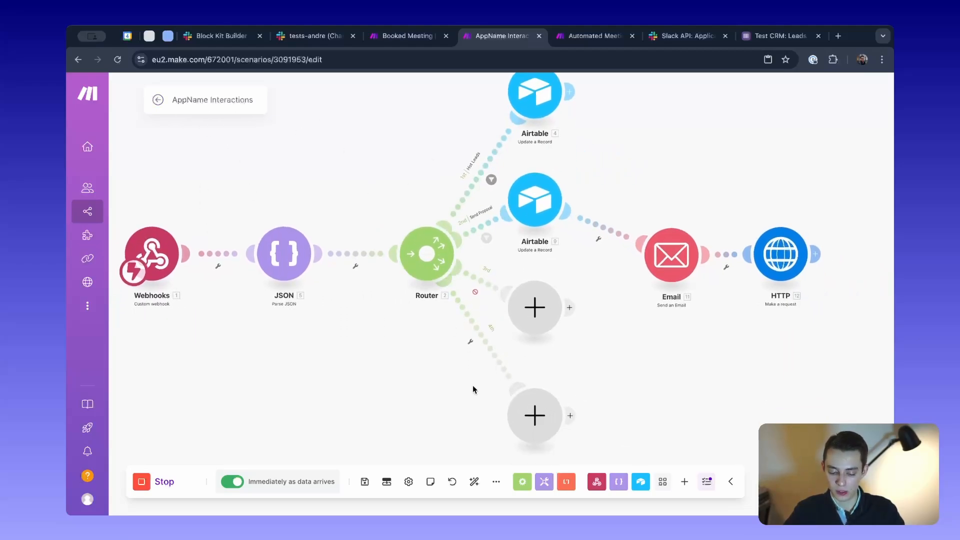
pyautogui.scroll(-3, 472, 388)
pyautogui.hscroll(2, 471, 388)
pyautogui.moveTo(464, 299); pyautogui.dragTo(466, 316)
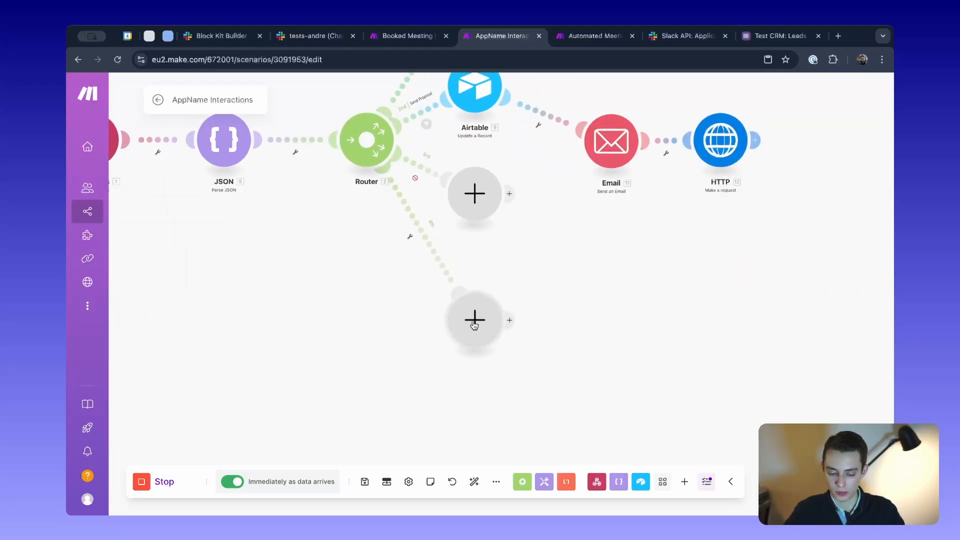
pyautogui.scroll(2, 538, 320)
pyautogui.rightClick(476, 367)
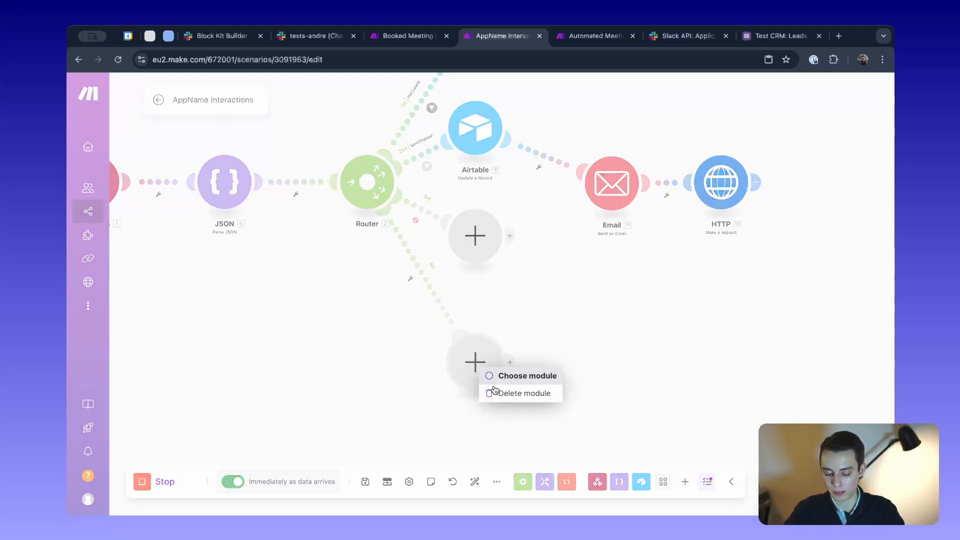
pyautogui.click(517, 392)
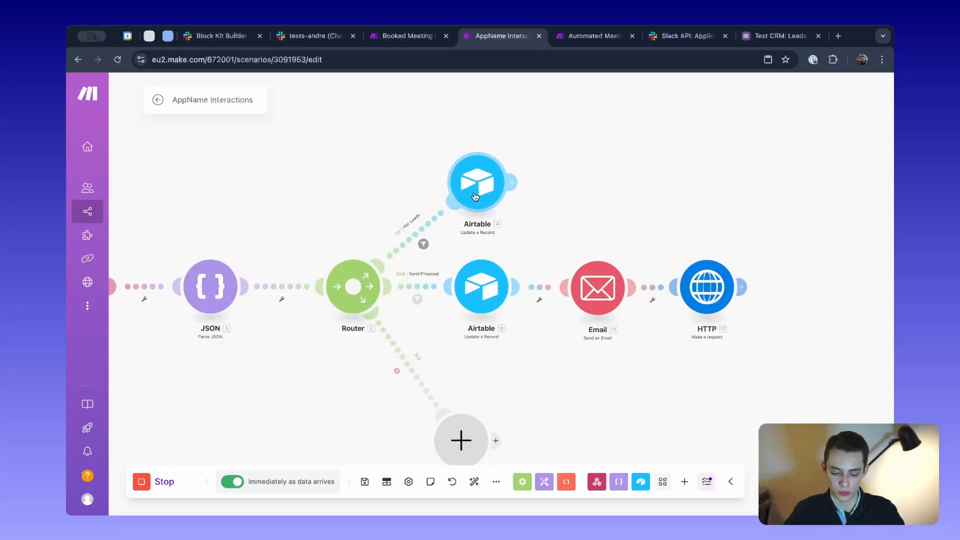
# Reopen the Hot Leads filter, locate action_id within the actions array and highlight the hot_prospect comparison value
pyautogui.click(435, 220)
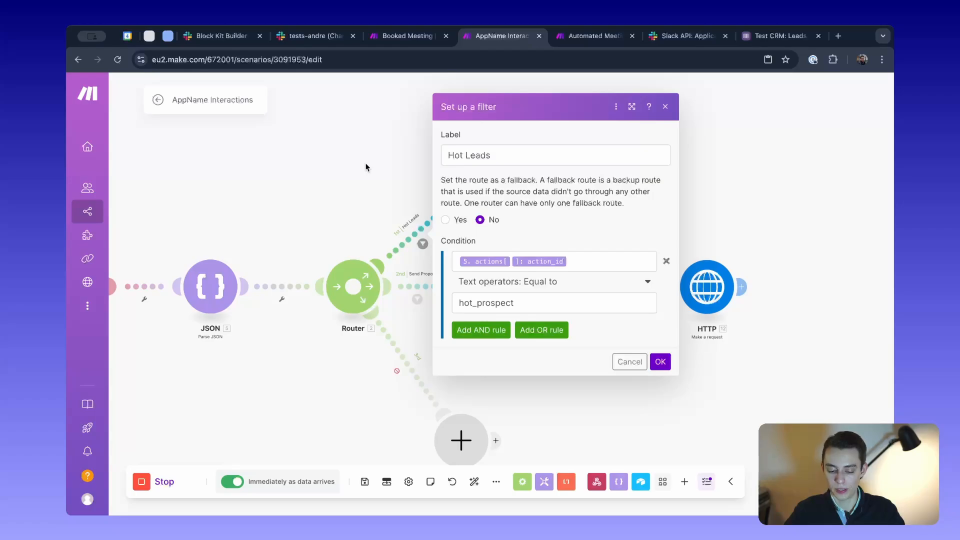
pyautogui.click(342, 218)
pyautogui.click(423, 243)
pyautogui.click(619, 268)
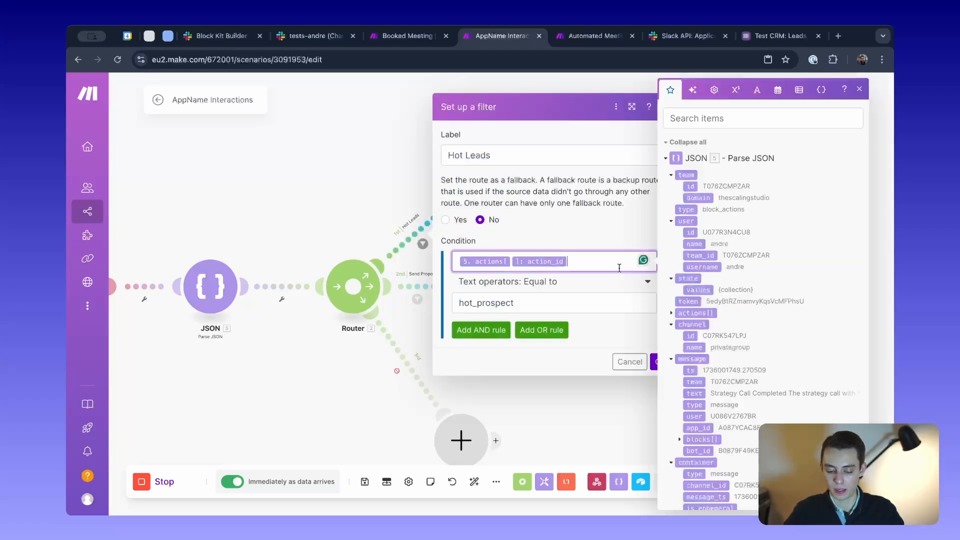
pyautogui.scroll(-1, 724, 274)
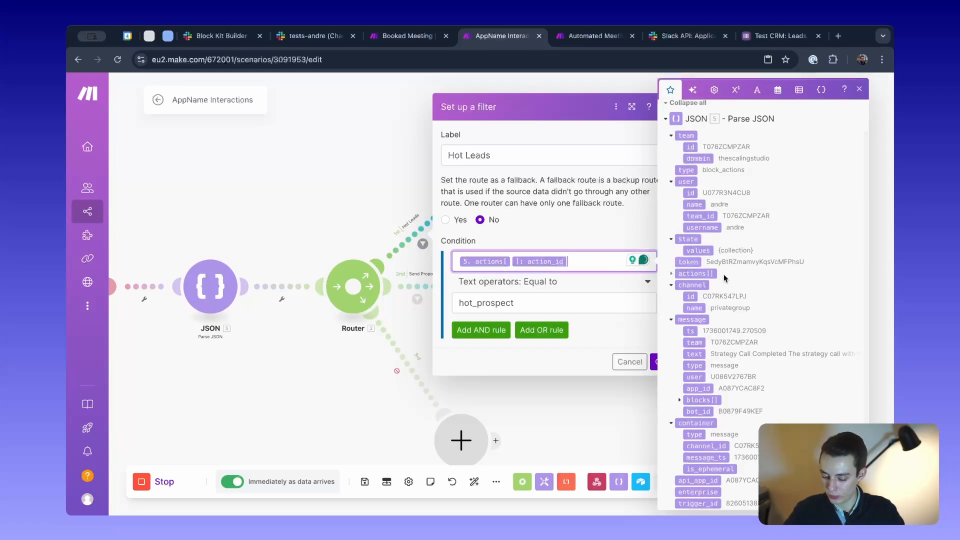
pyautogui.scroll(-2, 724, 277)
pyautogui.scroll(3, 723, 275)
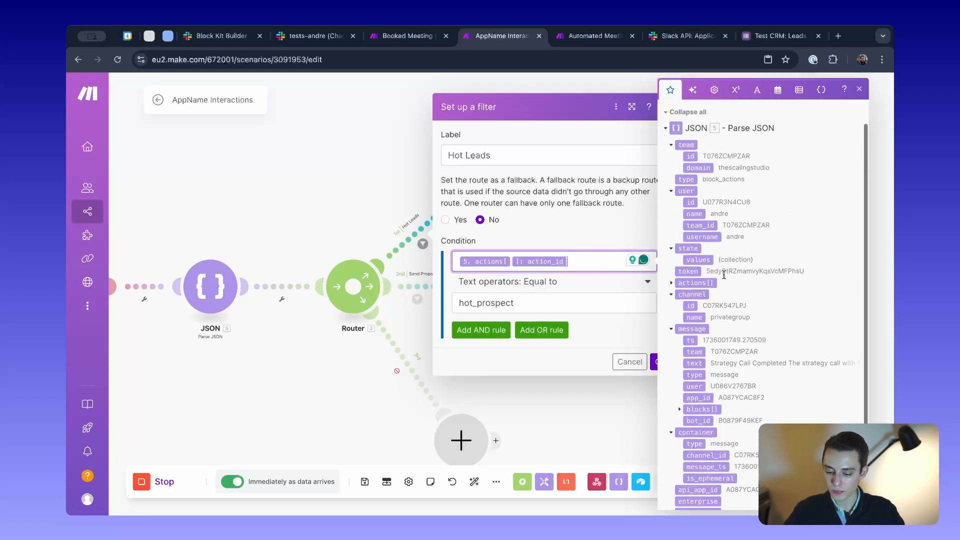
pyautogui.click(671, 299)
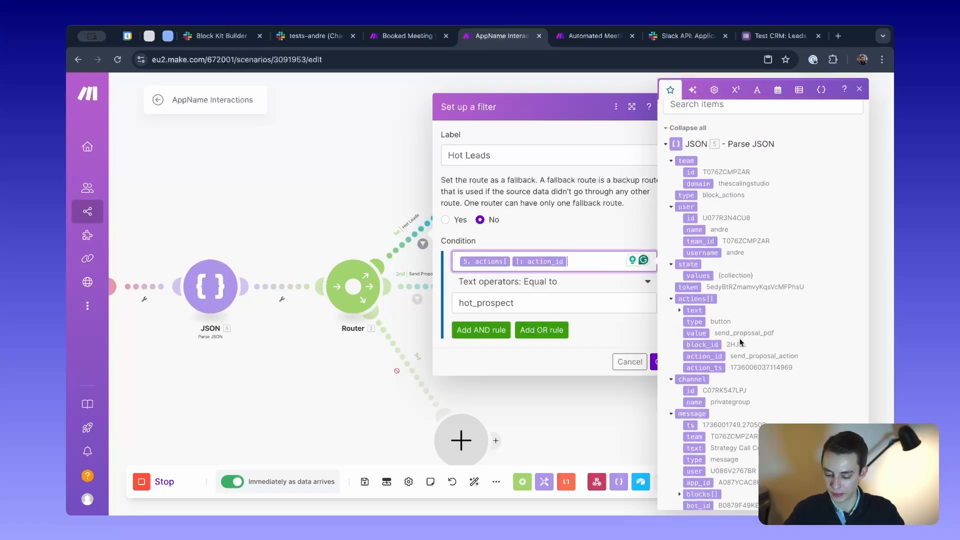
pyautogui.scroll(-2, 708, 294)
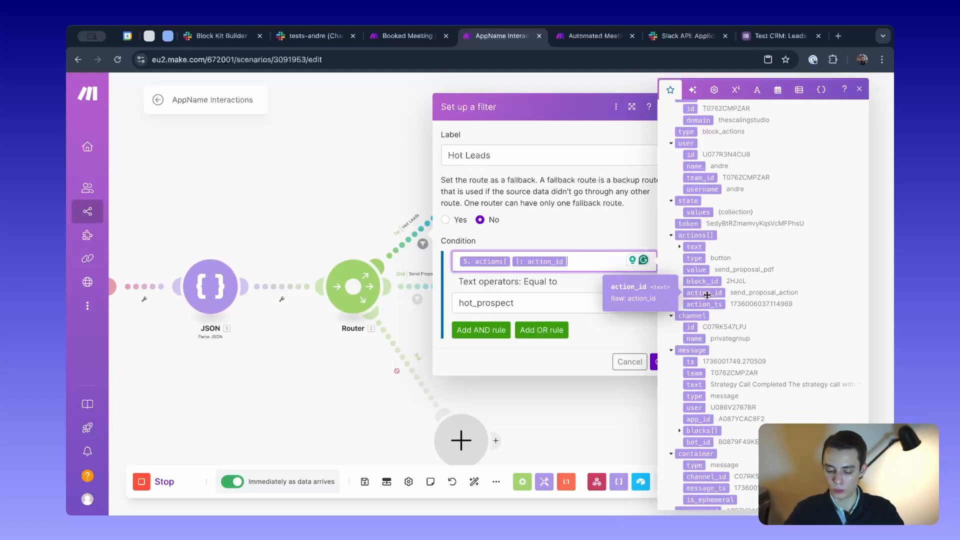
pyautogui.press('BackSpace')
pyautogui.click(707, 292)
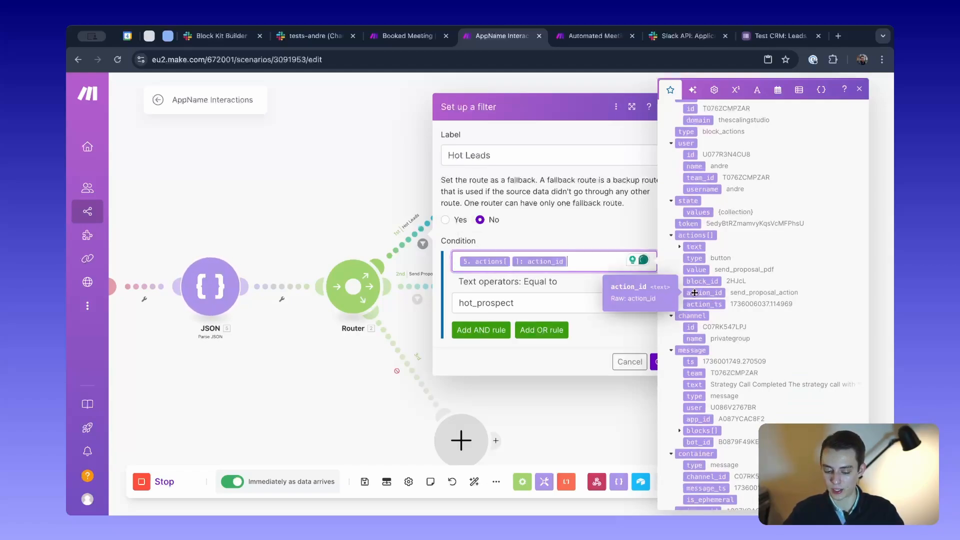
pyautogui.doubleClick(535, 305)
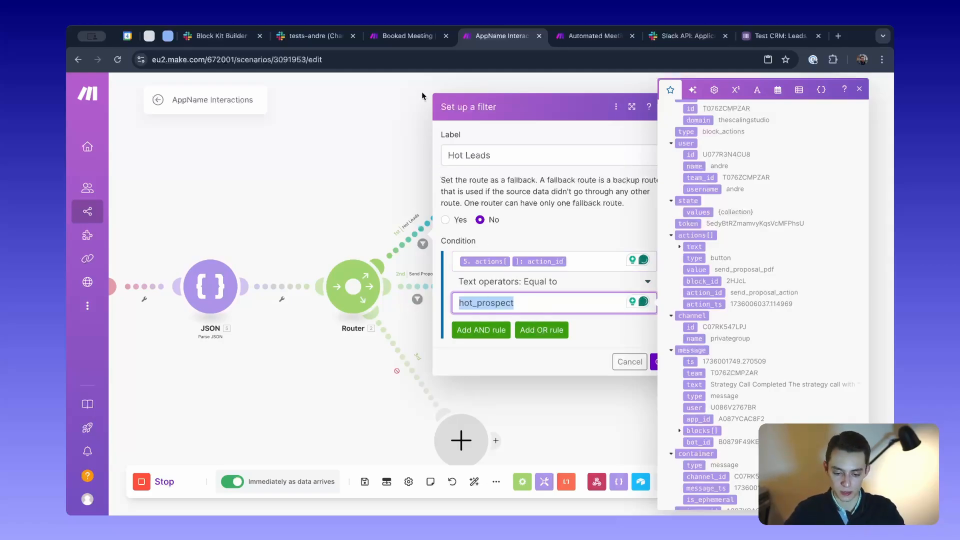
# Inspect the button action IDs in the Booked Meeting scenario's Discovery HTTP request content and copy add_notes
pyautogui.click(409, 39)
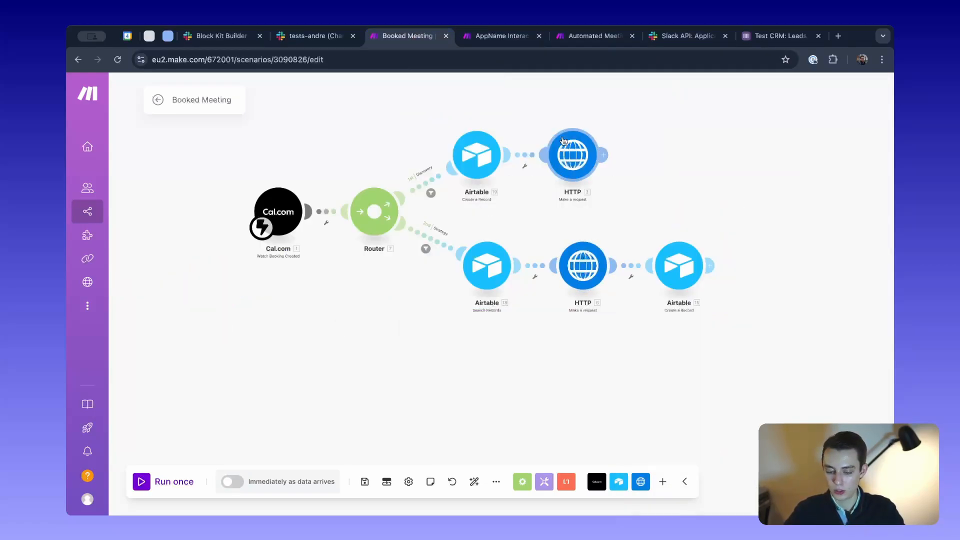
pyautogui.click(563, 140)
pyautogui.scroll(-5, 747, 399)
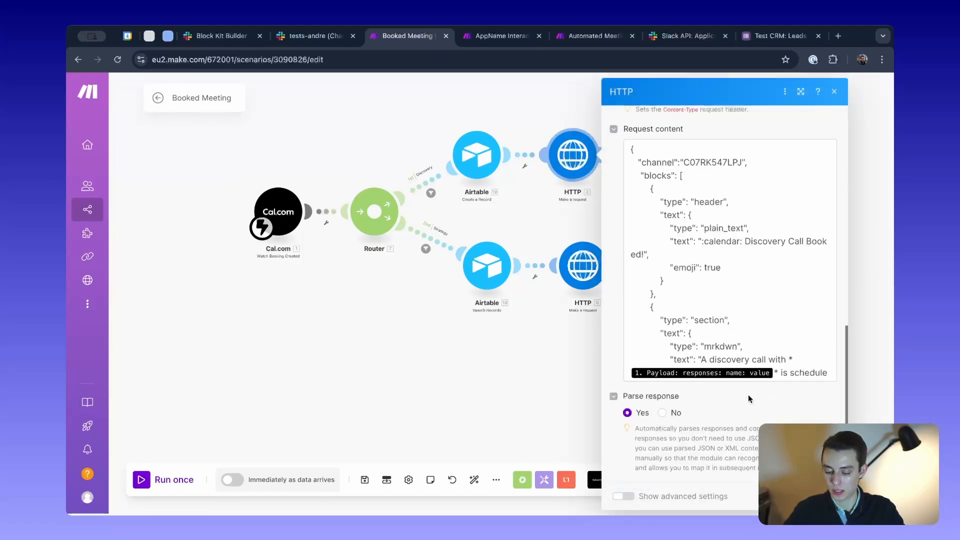
pyautogui.scroll(-10, 717, 278)
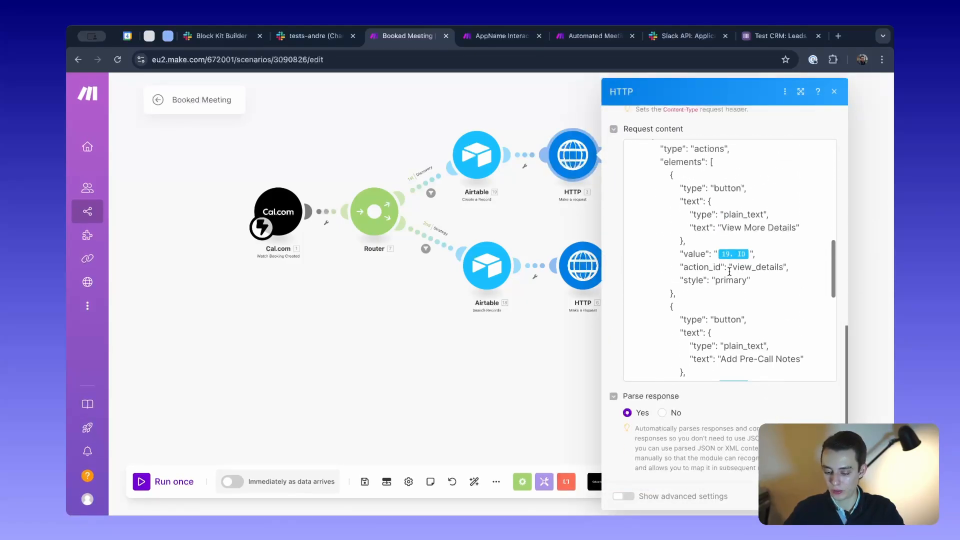
pyautogui.moveTo(730, 272); pyautogui.dragTo(786, 267)
pyautogui.scroll(-1, 751, 362)
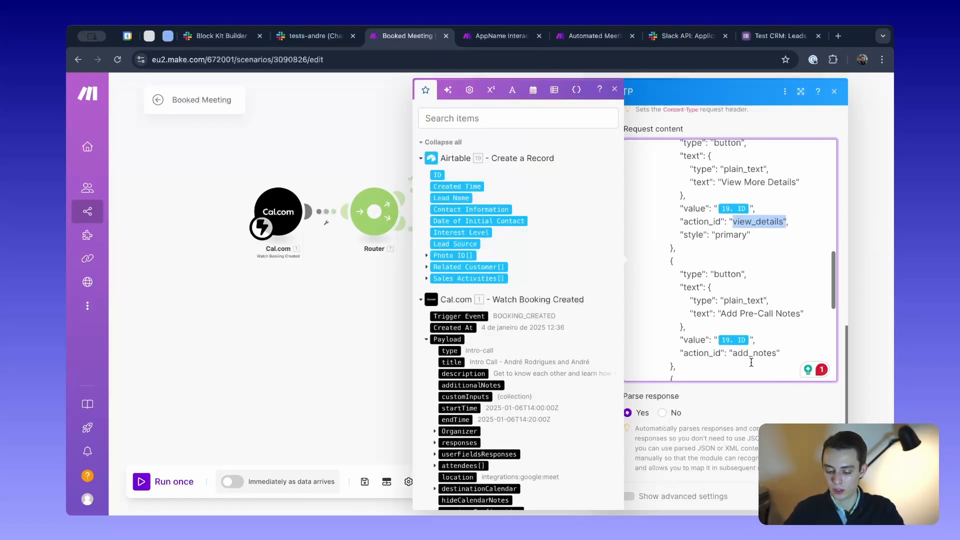
pyautogui.scroll(-2, 750, 363)
pyautogui.doubleClick(745, 278)
pyautogui.press('super+c')
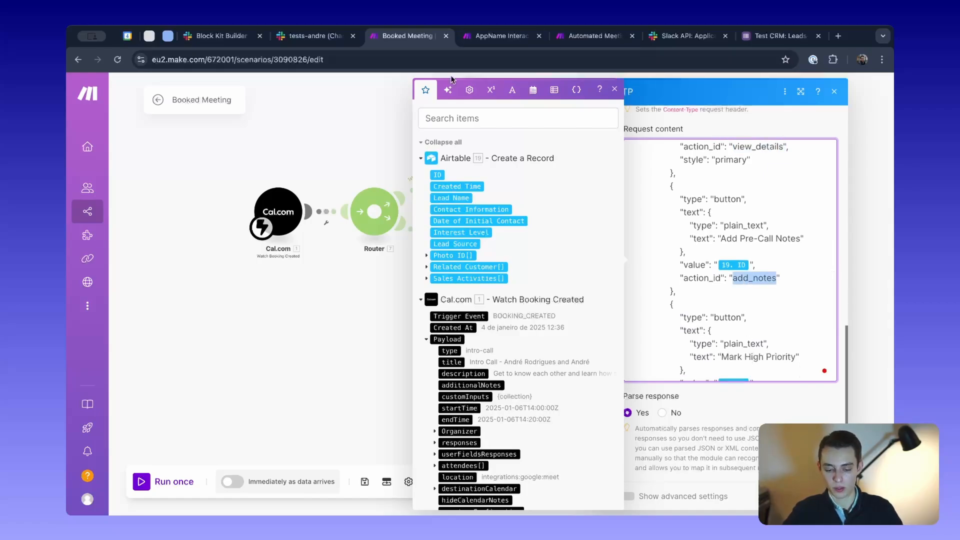
# Try pasting add_notes as the Hot Leads filter's comparison value, undo it and close the filter
pyautogui.click(482, 42)
pyautogui.press('super+v')
pyautogui.press('super+z')
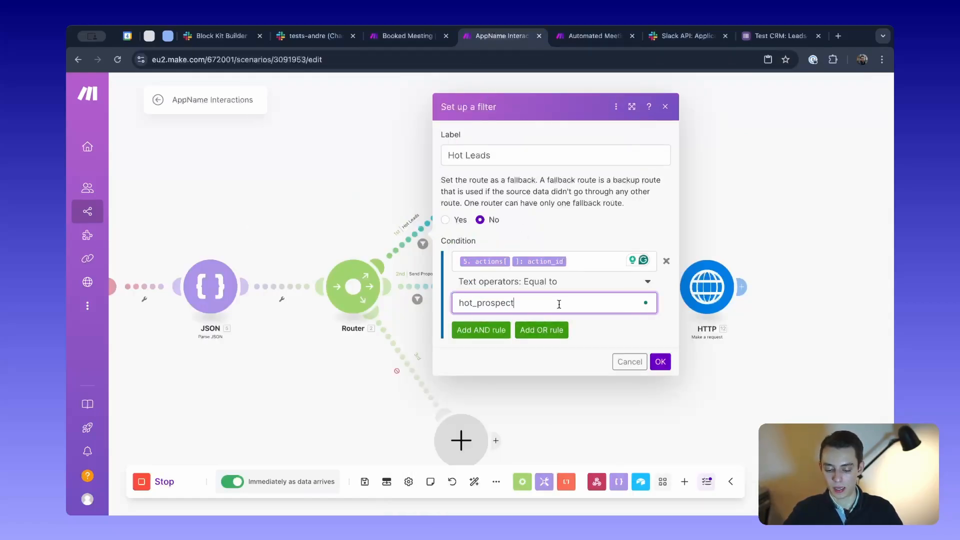
pyautogui.moveTo(559, 304); pyautogui.dragTo(472, 298)
pyautogui.click(406, 162)
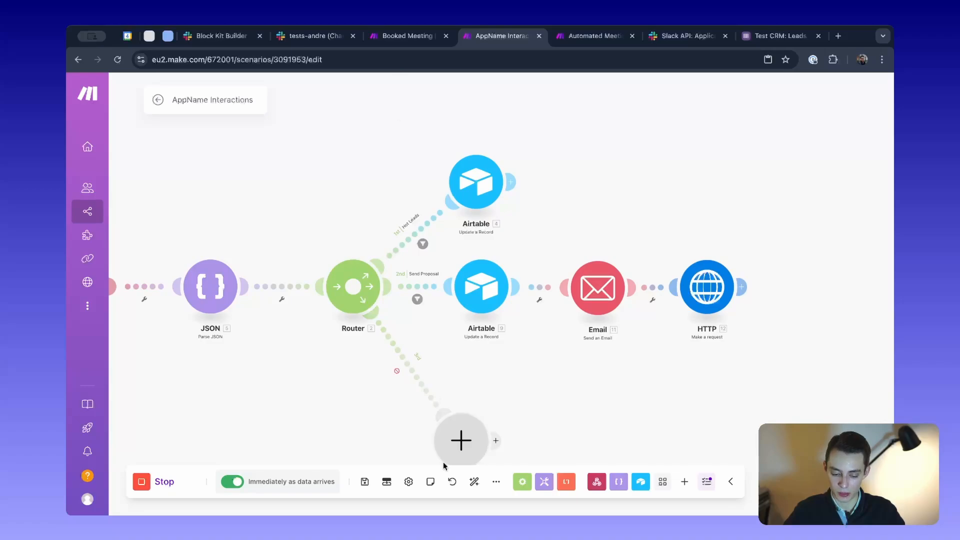
pyautogui.moveTo(559, 209); pyautogui.dragTo(545, 152)
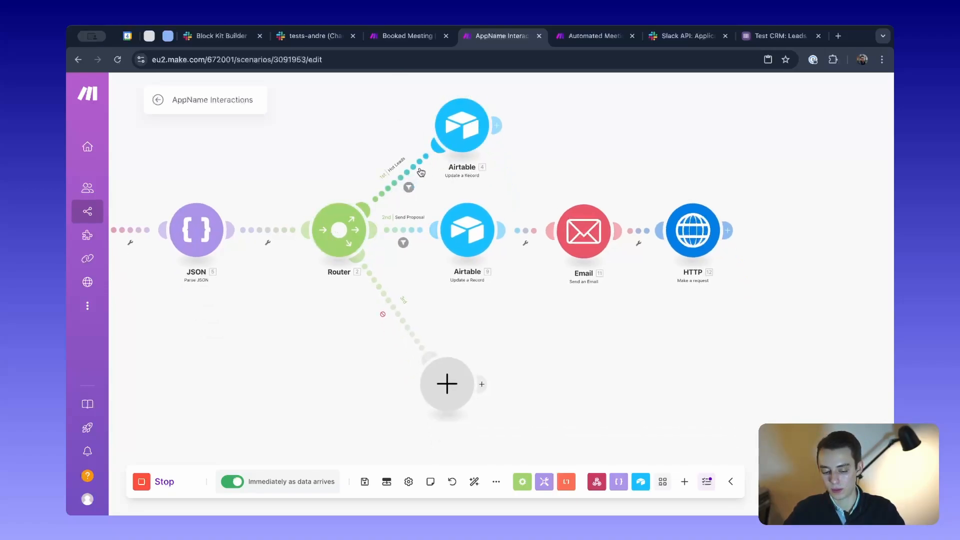
pyautogui.moveTo(518, 128); pyautogui.dragTo(500, 157)
pyautogui.moveTo(500, 119); pyautogui.dragTo(503, 156)
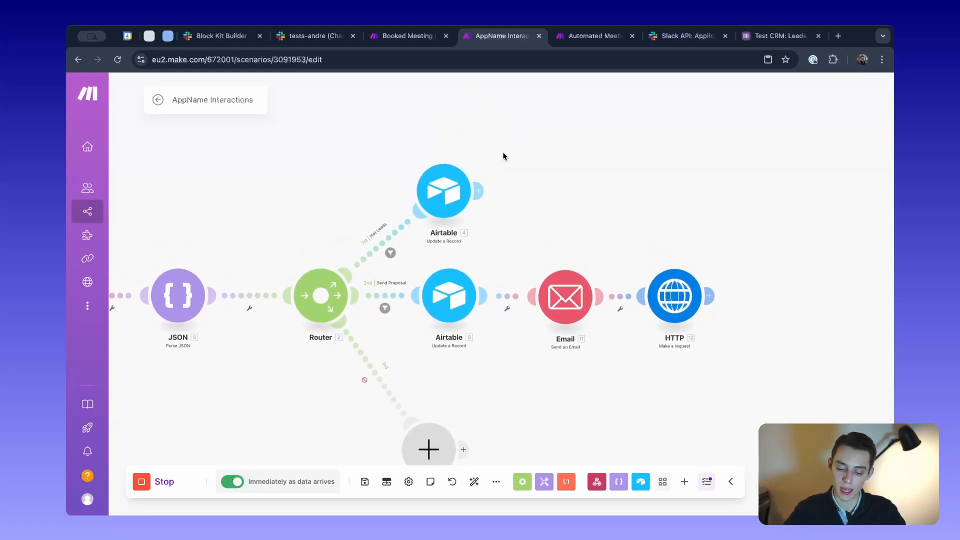
# Open the Hot Leads Airtable update and inspect its Record ID mapping against the parsed actions array's value item
pyautogui.click(443, 190)
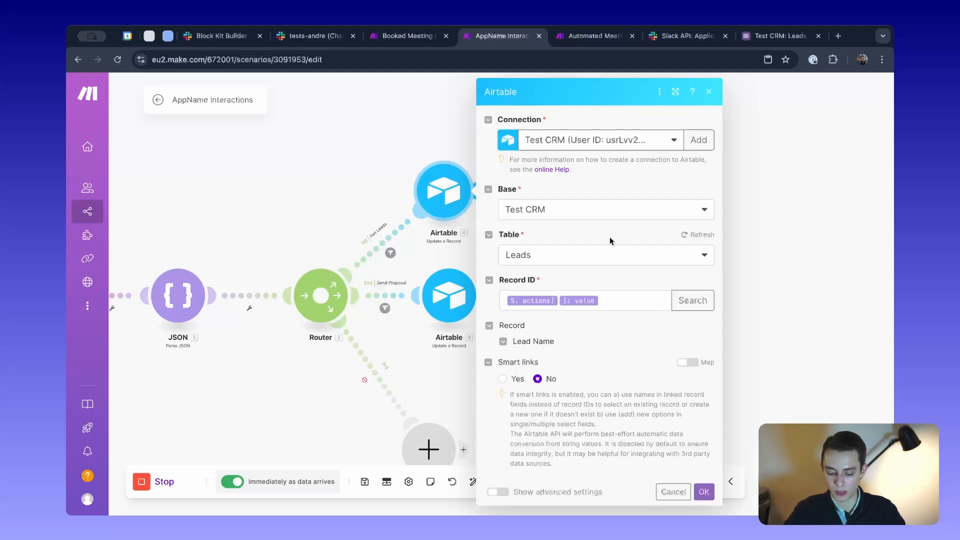
pyautogui.scroll(-3, 610, 236)
pyautogui.scroll(3, 609, 280)
pyautogui.click(609, 295)
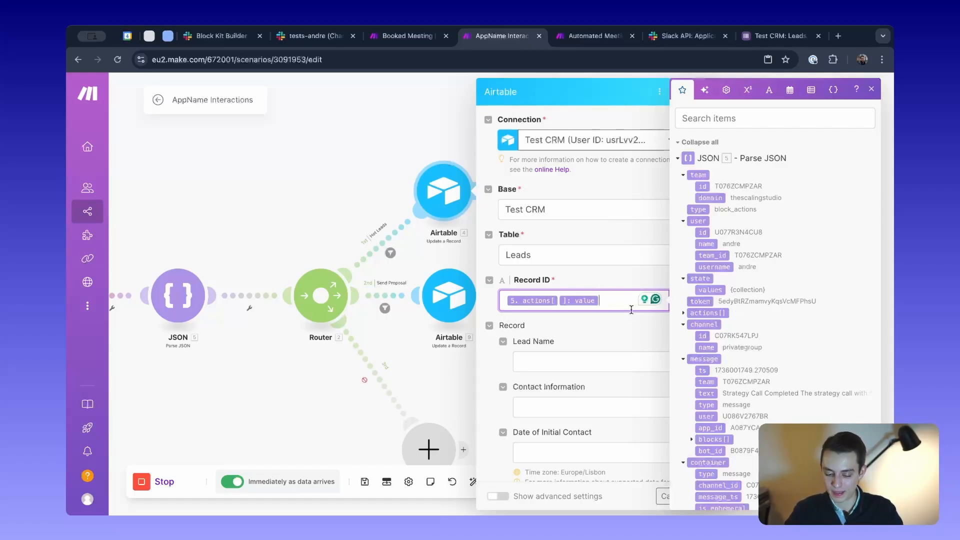
pyautogui.click(683, 313)
pyautogui.scroll(-1, 702, 310)
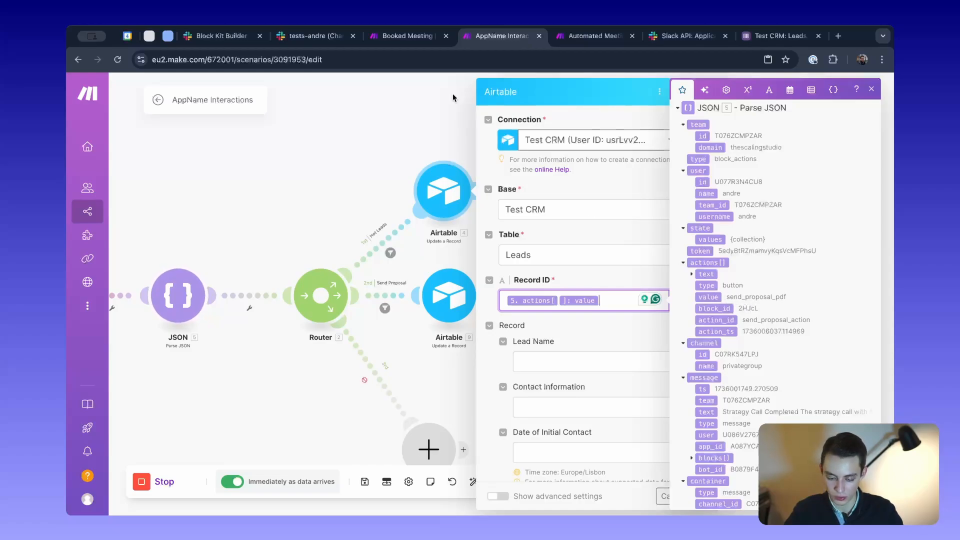
# Highlight the Airtable ID passed as the Add Pre-Call Notes button's value in the Booked Meeting scenario, then return to AppName Interactions
pyautogui.click(395, 36)
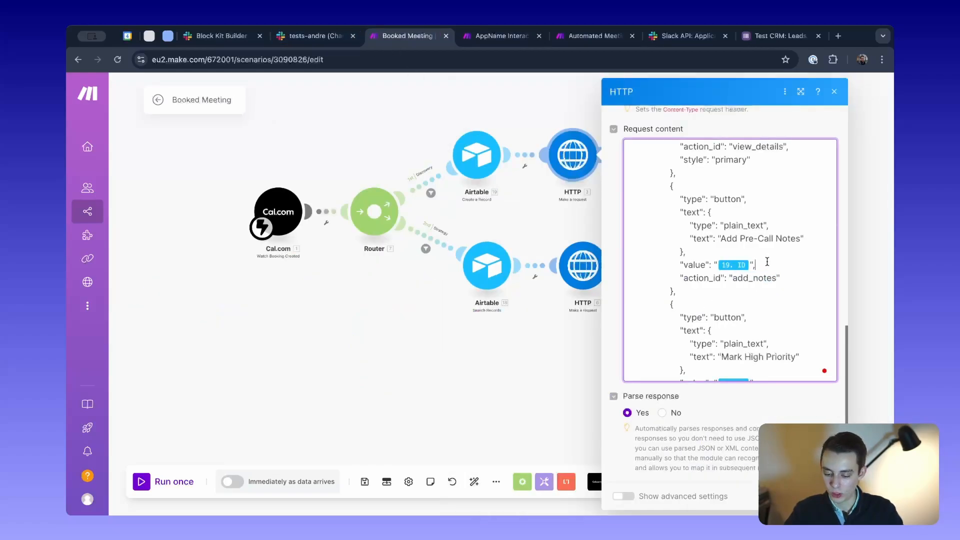
pyautogui.moveTo(765, 264); pyautogui.dragTo(695, 265)
pyautogui.click(492, 35)
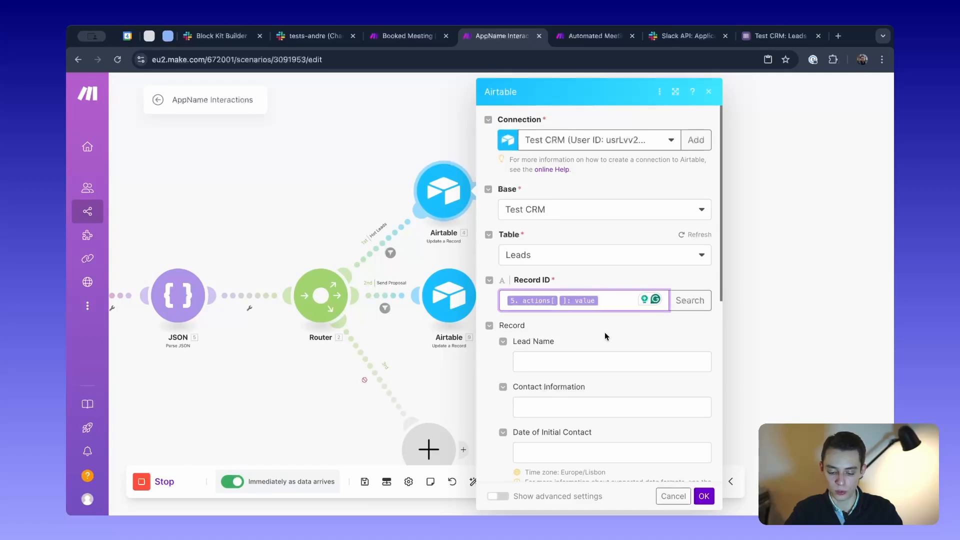
# Examine the Interest Level options in the Hot Leads Airtable update and close the module without changing them
pyautogui.scroll(-1, 613, 331)
pyautogui.scroll(-6, 613, 331)
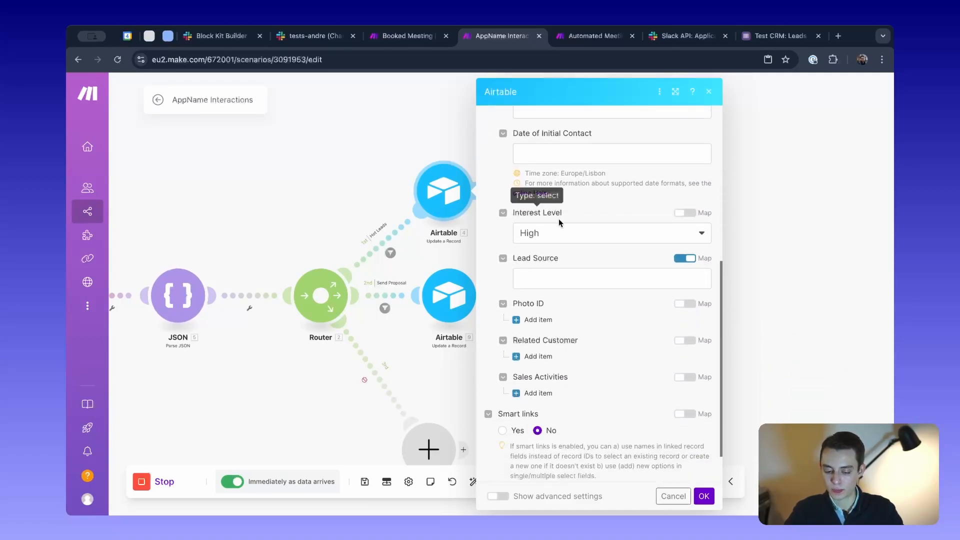
pyautogui.click(562, 233)
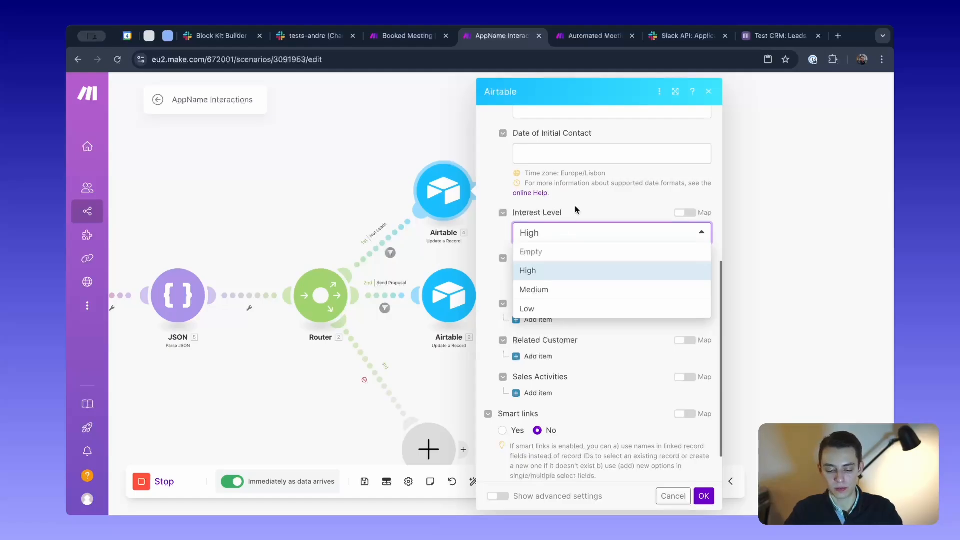
pyautogui.click(383, 165)
pyautogui.moveTo(567, 225); pyautogui.dragTo(587, 155)
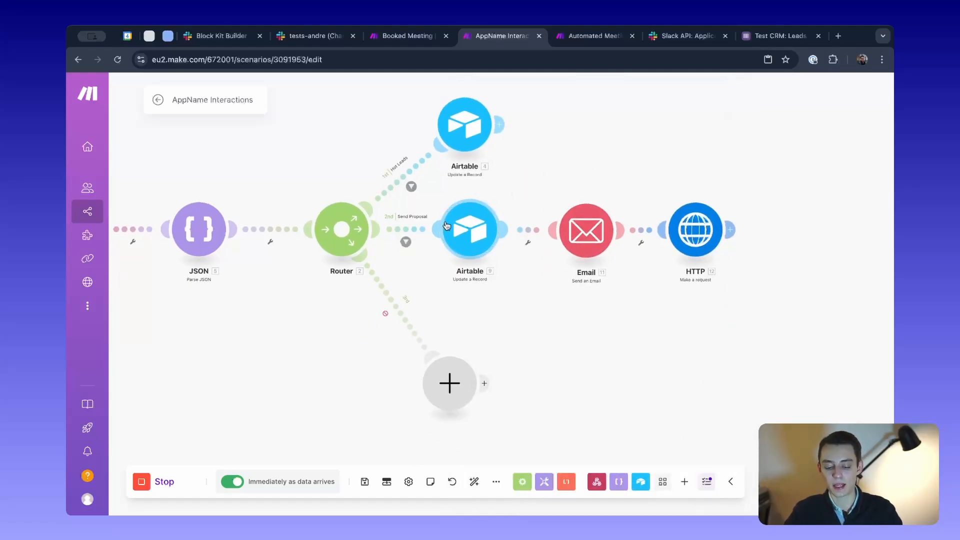
pyautogui.moveTo(475, 277); pyautogui.dragTo(516, 302)
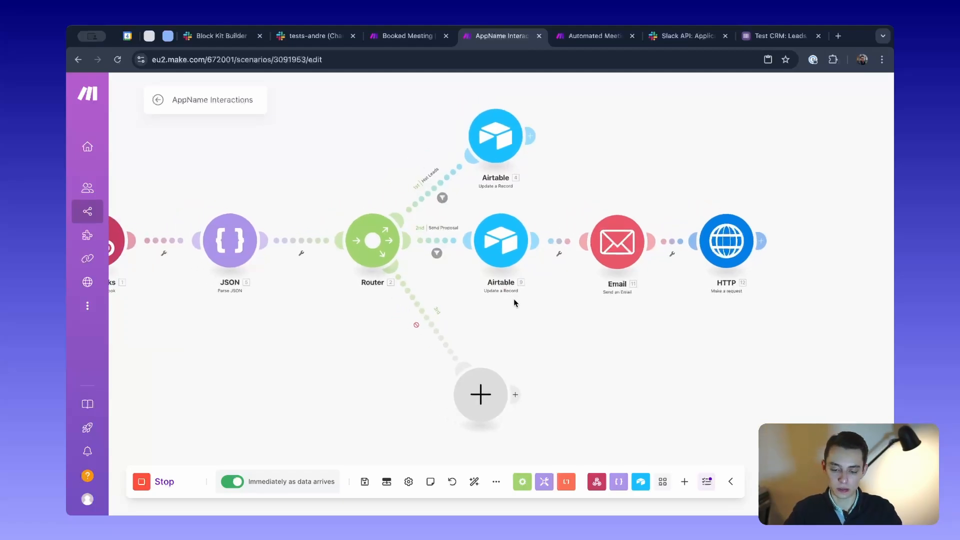
# Replace the fixed Record ID in the Send Proposal Airtable update with the value item from the parsed actions array
pyautogui.click(500, 258)
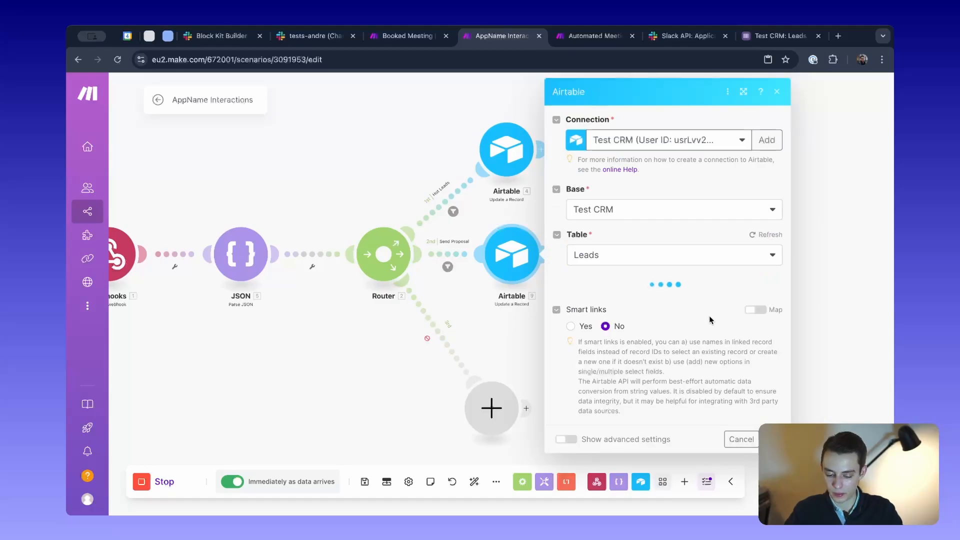
pyautogui.scroll(-4, 691, 278)
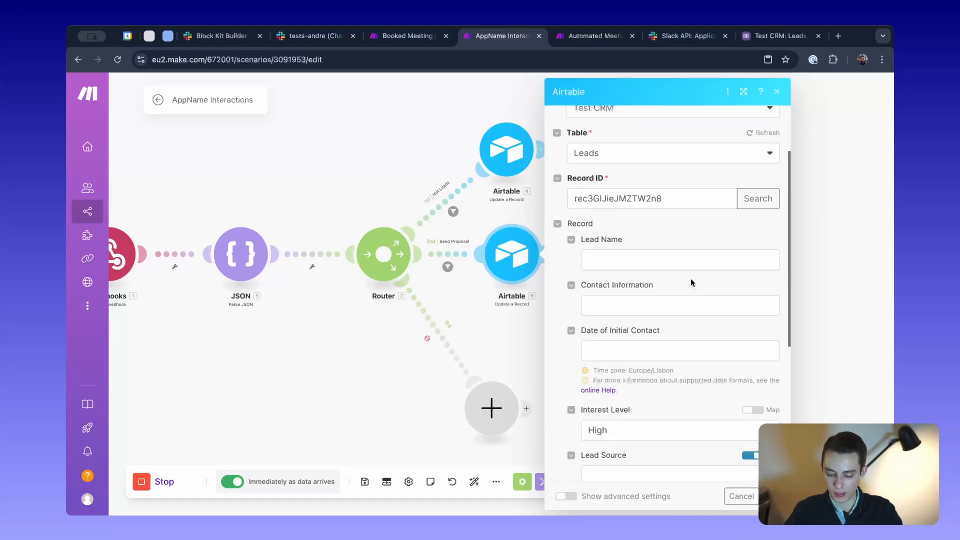
pyautogui.scroll(2, 688, 250)
pyautogui.doubleClick(685, 233)
pyautogui.press('BackSpace')
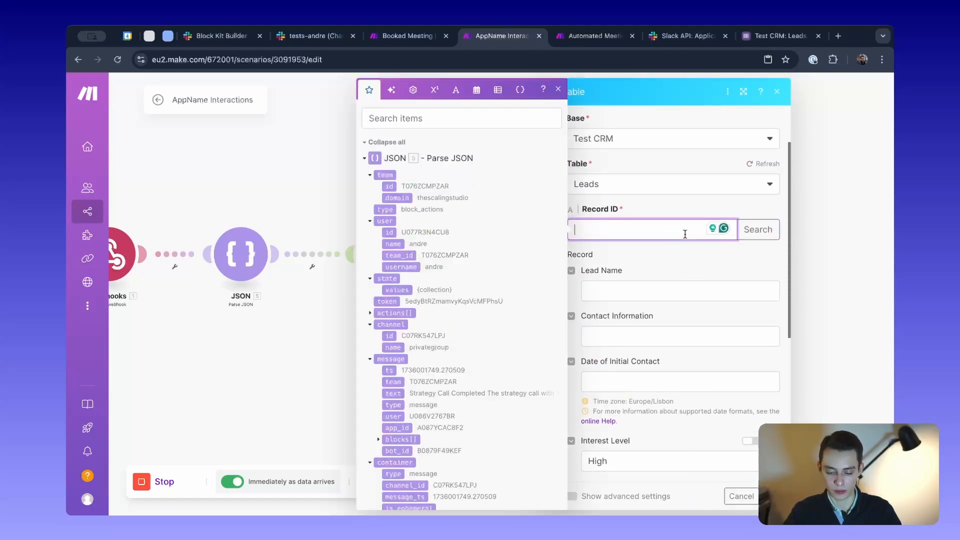
pyautogui.click(370, 312)
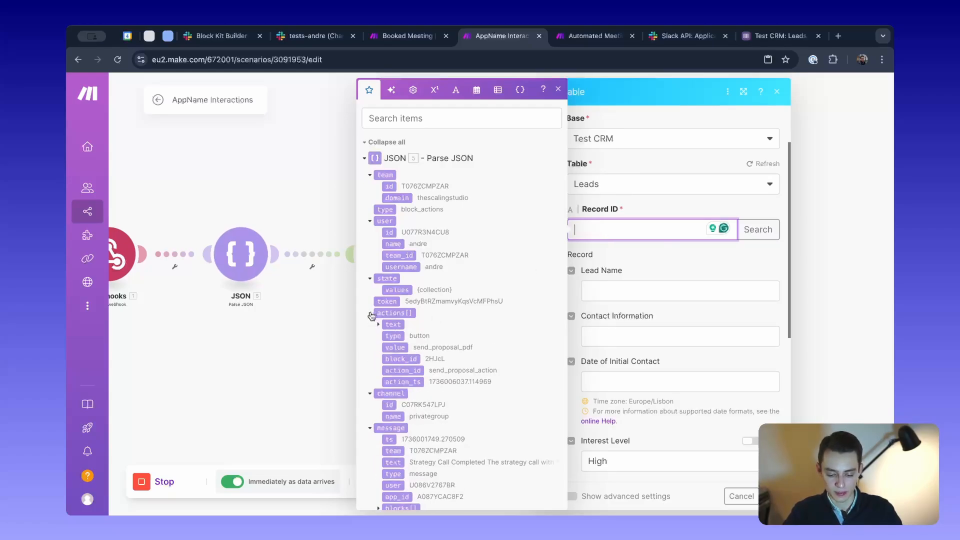
pyautogui.scroll(-1, 382, 328)
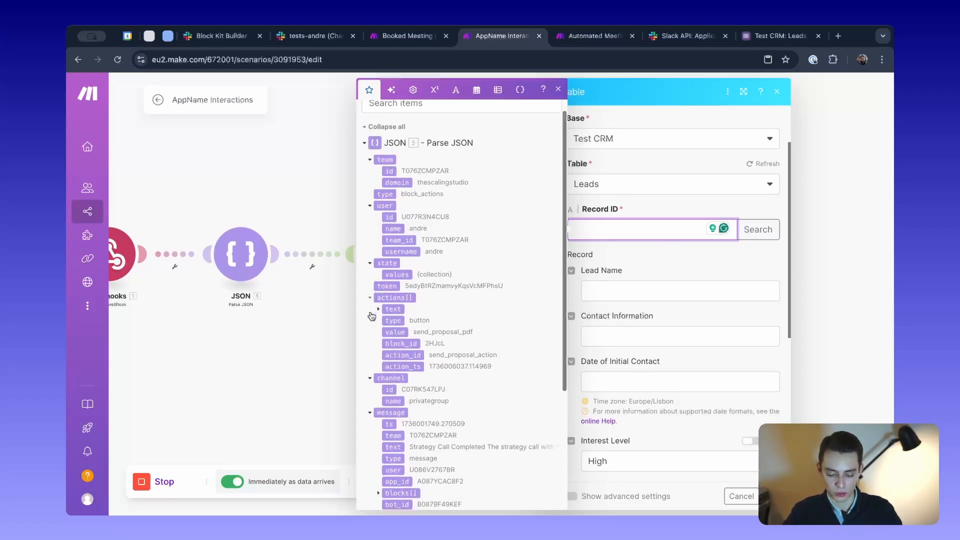
pyautogui.click(394, 331)
pyautogui.click(637, 277)
# Review the remaining record fields of the Send Proposal Airtable update and close the module
pyautogui.scroll(-5, 647, 263)
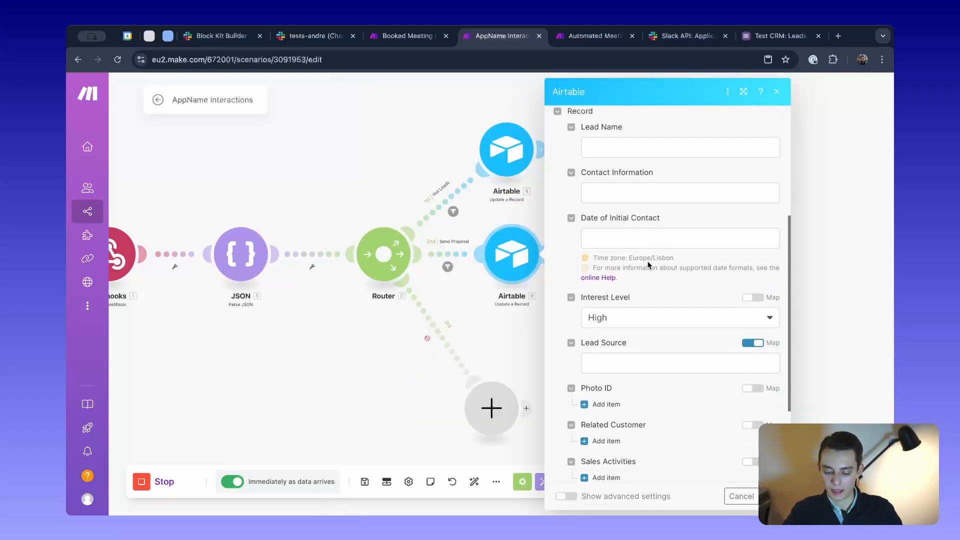
pyautogui.scroll(1, 648, 265)
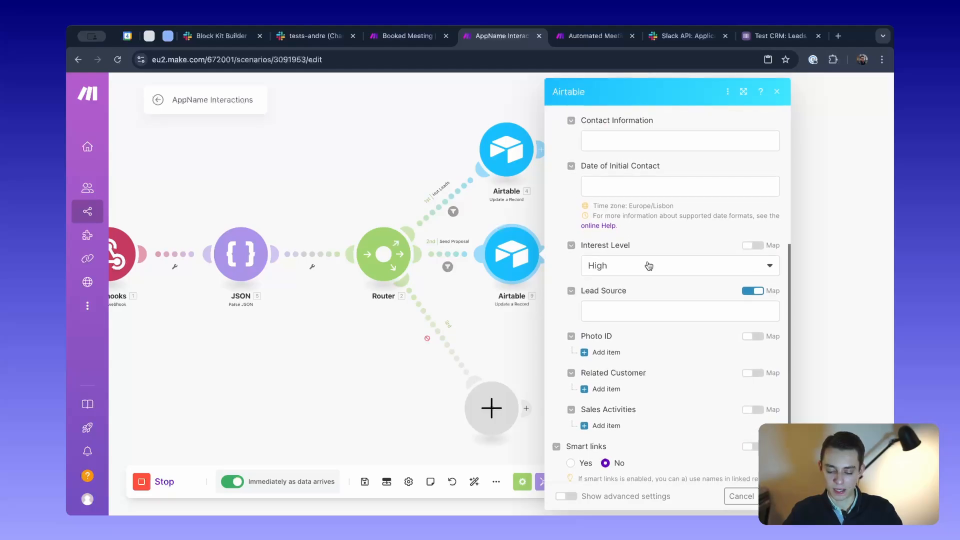
pyautogui.scroll(-2, 619, 263)
pyautogui.scroll(7, 615, 262)
pyautogui.scroll(-6, 613, 263)
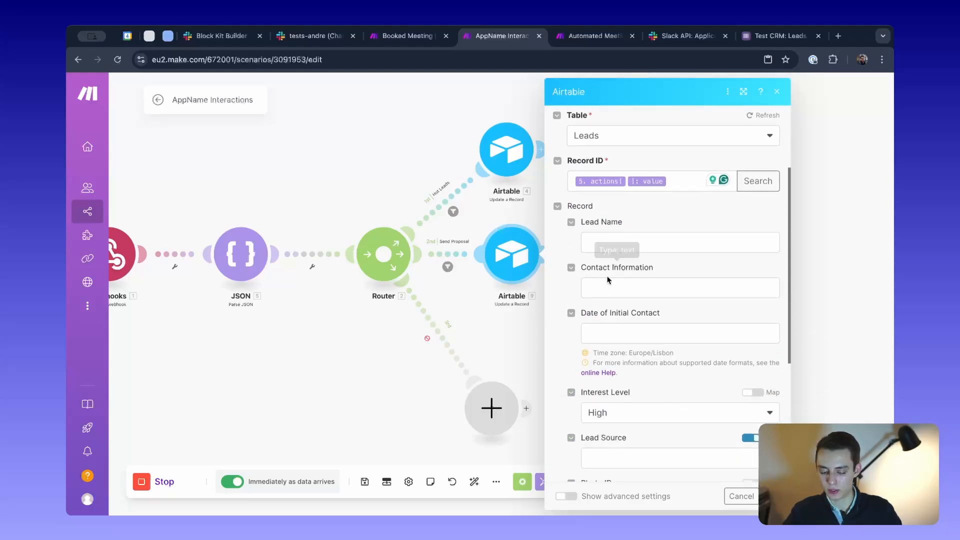
pyautogui.click(441, 125)
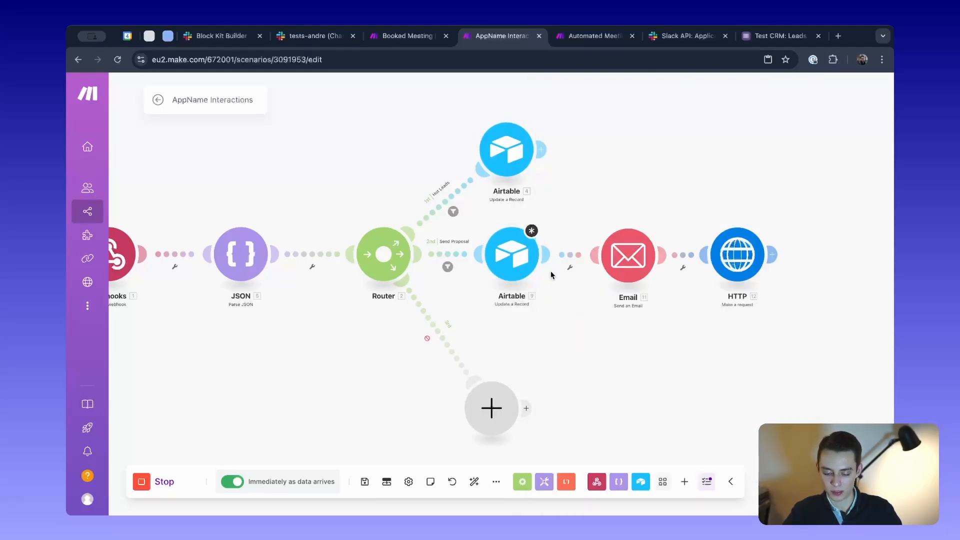
# In the Send Proposal Airtable update, enable mapping for Interest Level and set Lead Source to the unmapped option Advertisement
pyautogui.click(523, 266)
pyautogui.scroll(5, 652, 219)
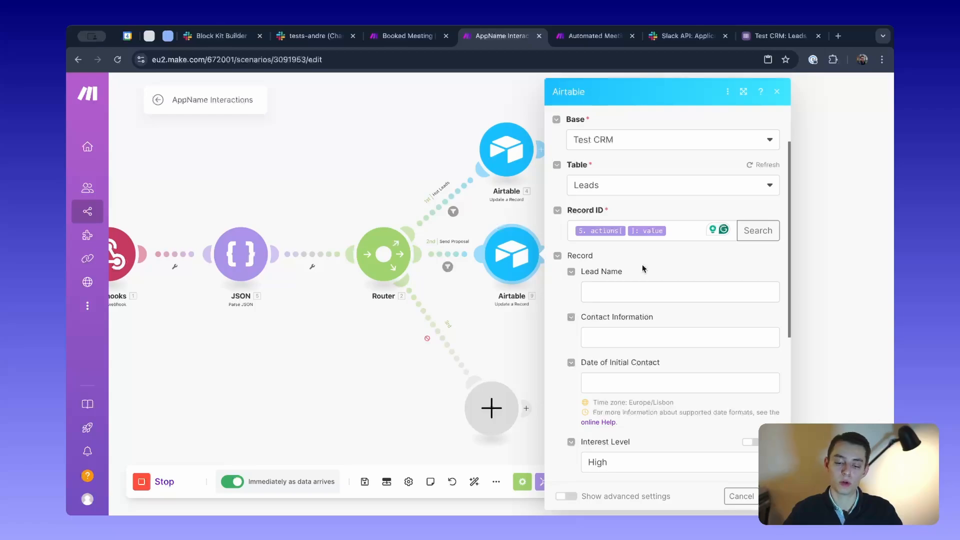
pyautogui.scroll(-3, 642, 270)
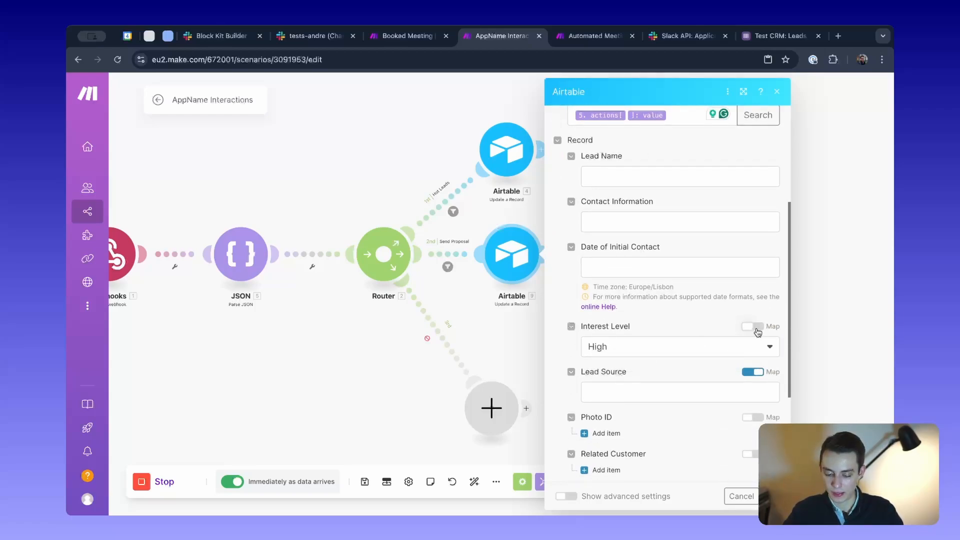
pyautogui.click(756, 372)
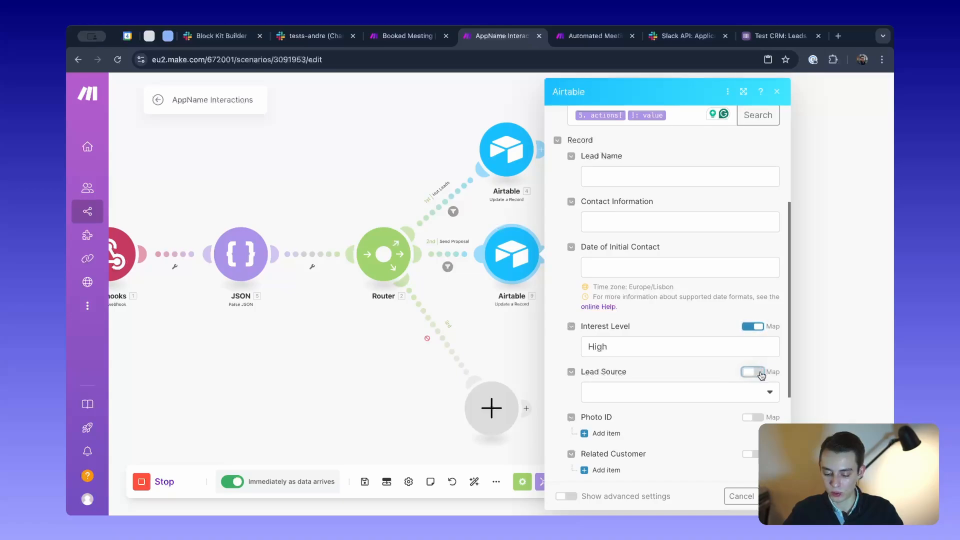
pyautogui.click(710, 395)
pyautogui.scroll(-1, 691, 340)
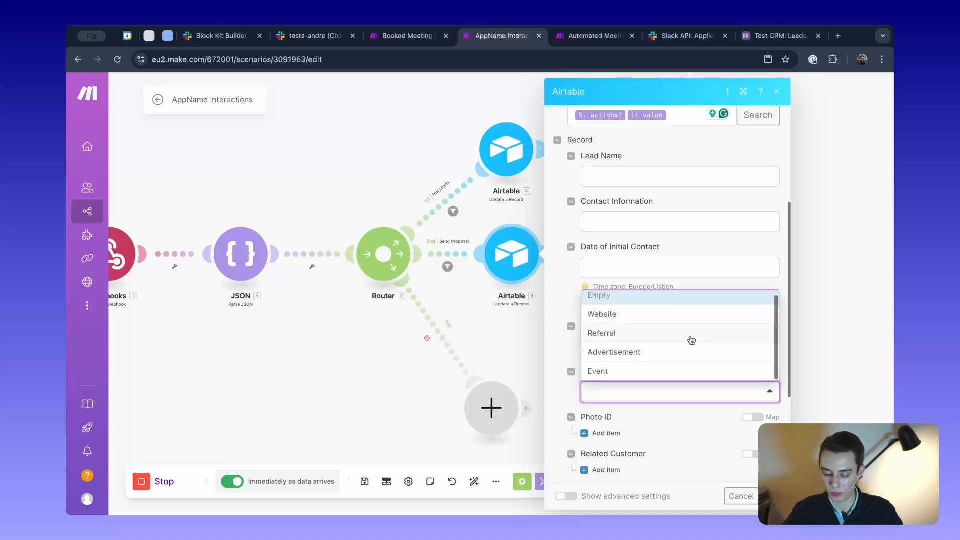
pyautogui.click(647, 352)
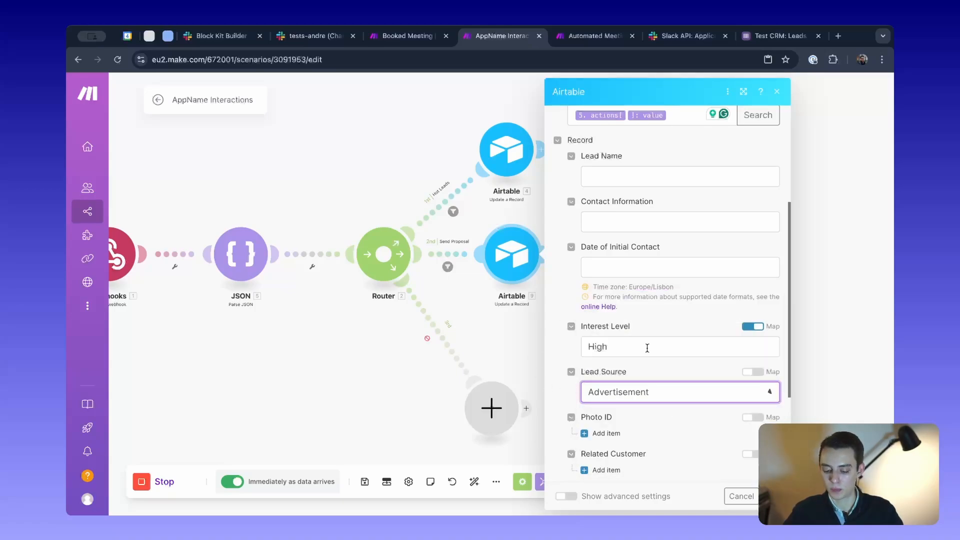
pyautogui.click(462, 238)
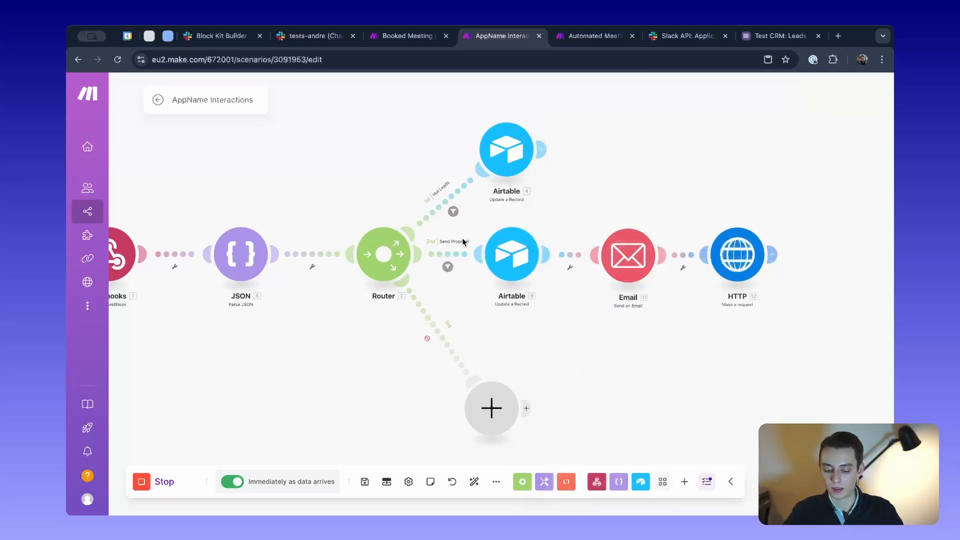
# Open the Email module on the Send Proposal route and inspect the Contact Information mapping of its recipient address
pyautogui.moveTo(586, 218); pyautogui.dragTo(479, 202)
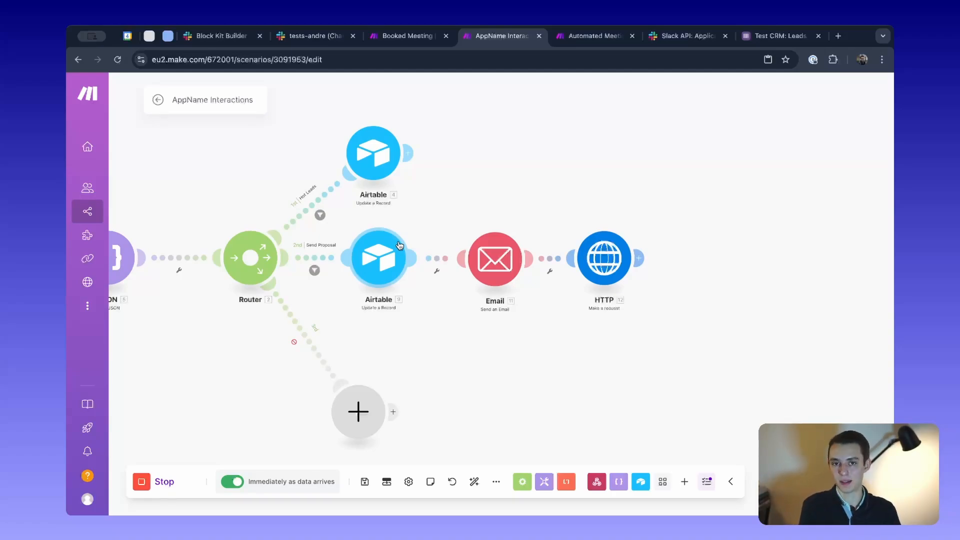
pyautogui.moveTo(422, 209); pyautogui.dragTo(467, 205)
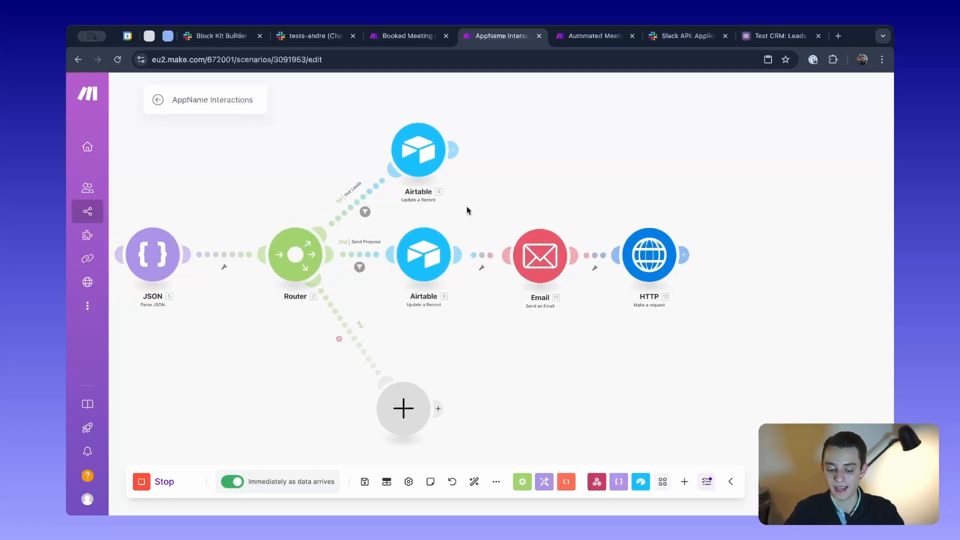
pyautogui.moveTo(545, 257); pyautogui.dragTo(529, 257)
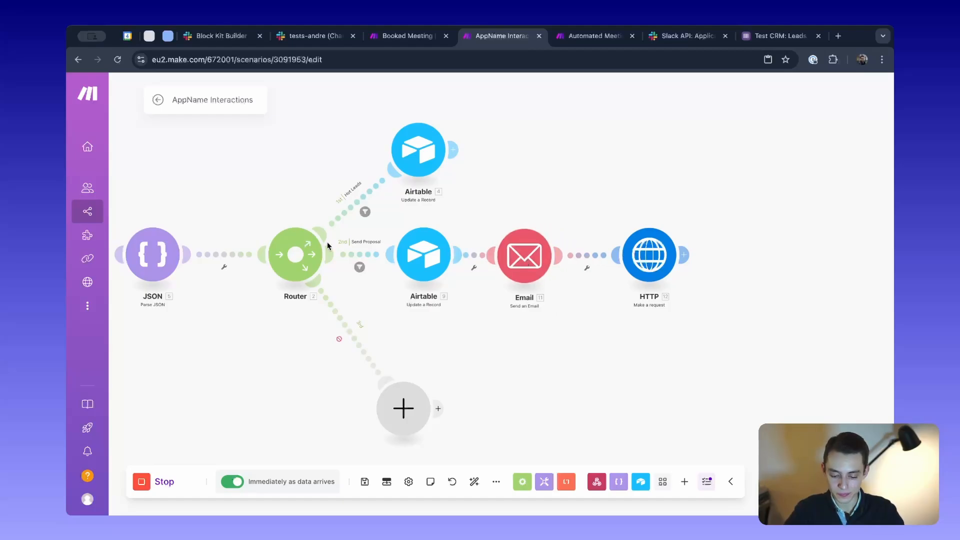
pyautogui.click(529, 254)
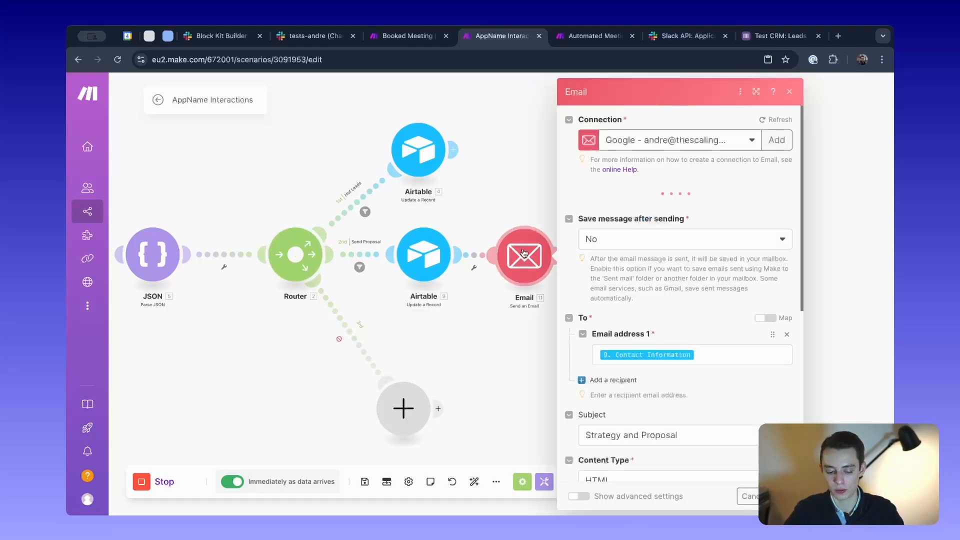
pyautogui.scroll(-3, 720, 320)
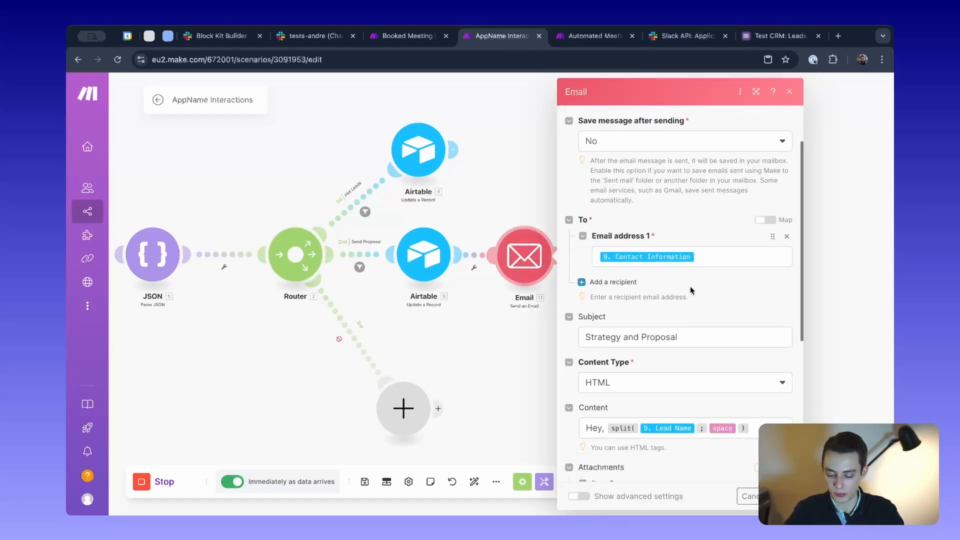
pyautogui.click(722, 262)
pyautogui.press('Escape')
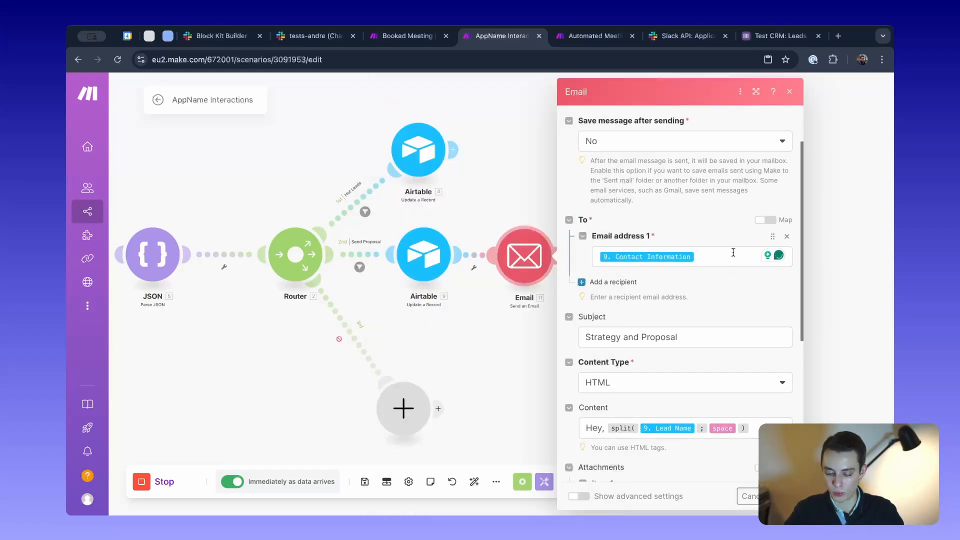
# Highlight the email's Strategy and Proposal subject and its greeting that splits the Lead Name by space
pyautogui.scroll(-2, 734, 250)
pyautogui.moveTo(707, 262); pyautogui.dragTo(541, 268)
pyautogui.scroll(-1, 699, 310)
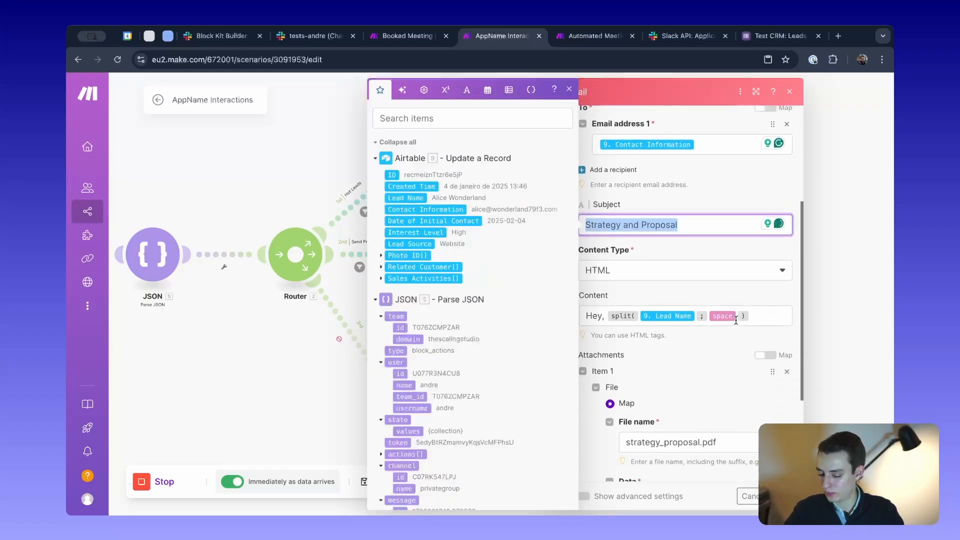
pyautogui.click(773, 316)
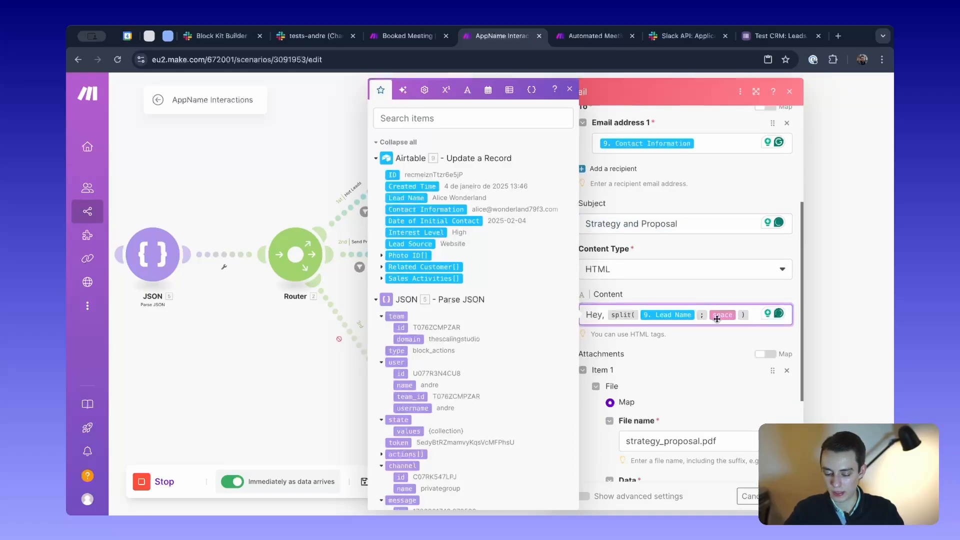
pyautogui.moveTo(773, 316); pyautogui.dragTo(589, 315)
pyautogui.scroll(-2, 694, 353)
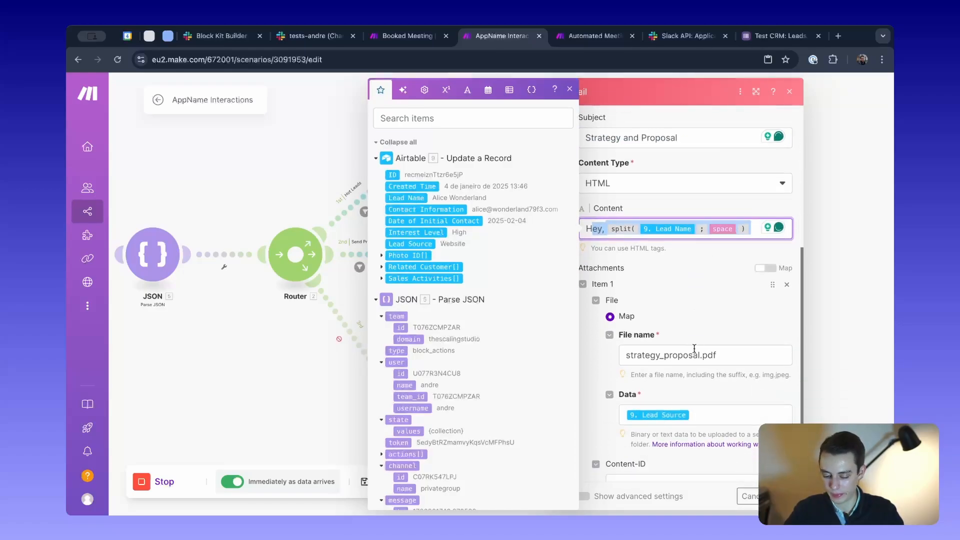
# Add the text "here is...." below the greeting in the email content, separated by a blank line
pyautogui.click(754, 222)
pyautogui.press('Return')
pyautogui.press('Return')
pyautogui.write('here is....')
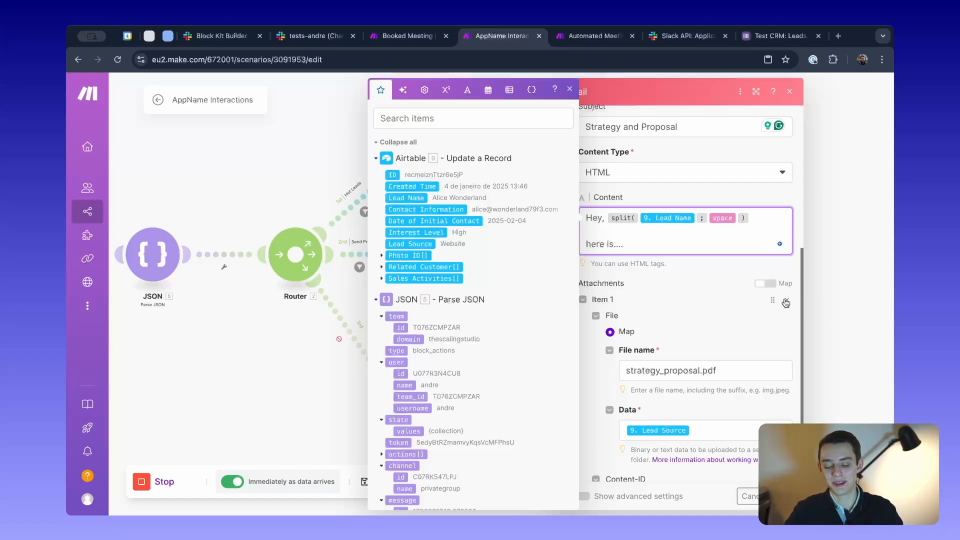
pyautogui.scroll(-2, 736, 268)
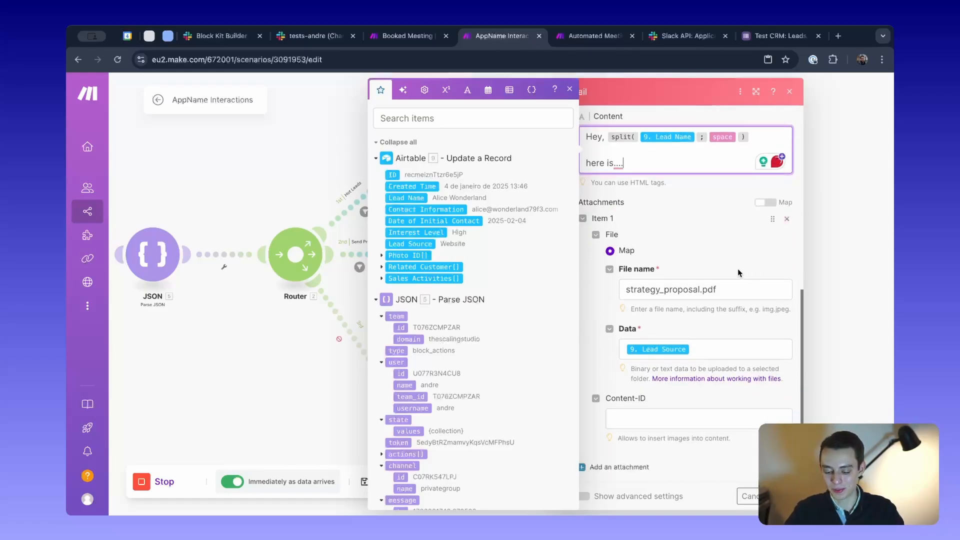
# Inspect the email attachment's file name strategy_proposal.pdf and its Lead Source data mapping, and close the Email module
pyautogui.click(655, 208)
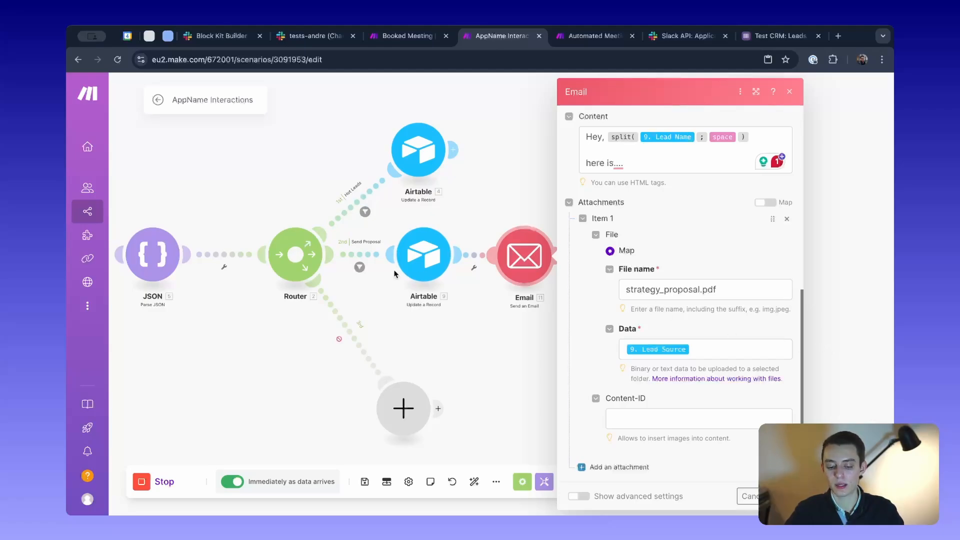
pyautogui.click(715, 290)
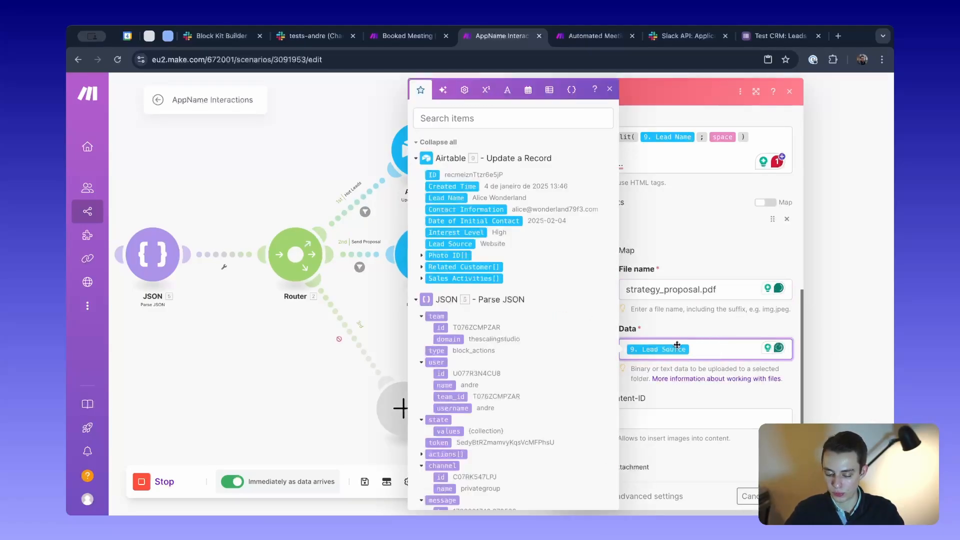
pyautogui.moveTo(718, 290); pyautogui.dragTo(628, 290)
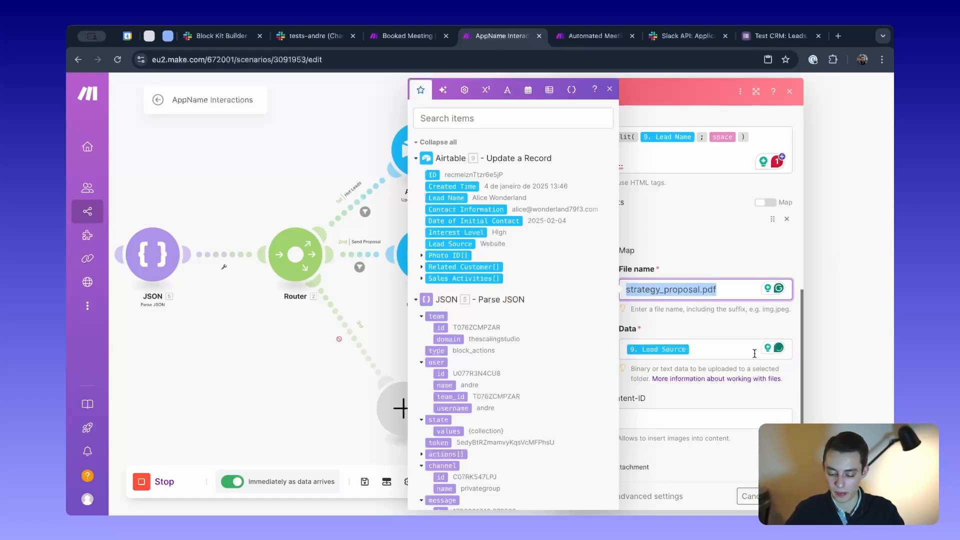
pyautogui.press('Escape')
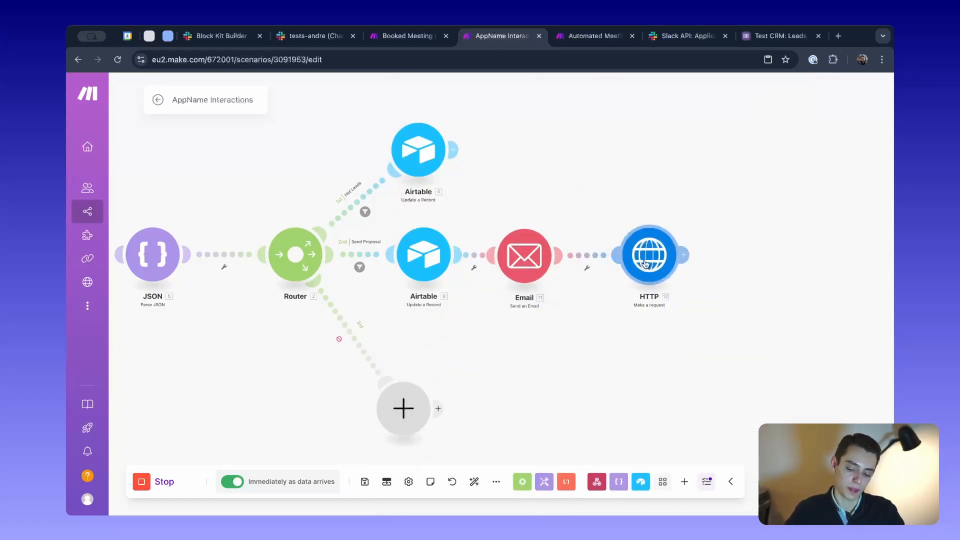
# Open the HTTP module that follows the Email module and examine the Slack message JSON in its request content
pyautogui.click(628, 263)
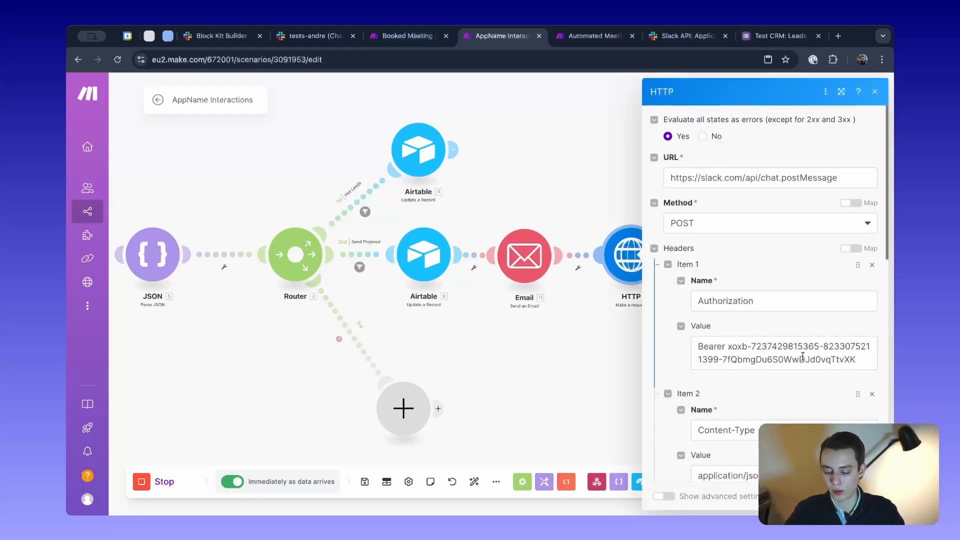
pyautogui.scroll(-3, 802, 355)
pyautogui.scroll(-7, 802, 356)
pyautogui.scroll(1, 744, 293)
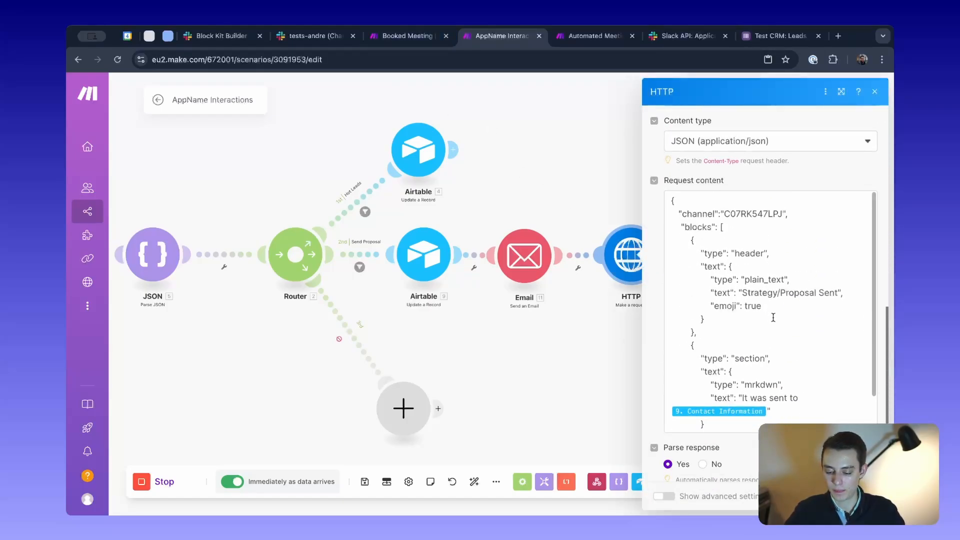
# Switch to the Slack test channel and highlight the Strategy/Proposal Sent heading of the latest message
pyautogui.click(220, 36)
pyautogui.click(313, 35)
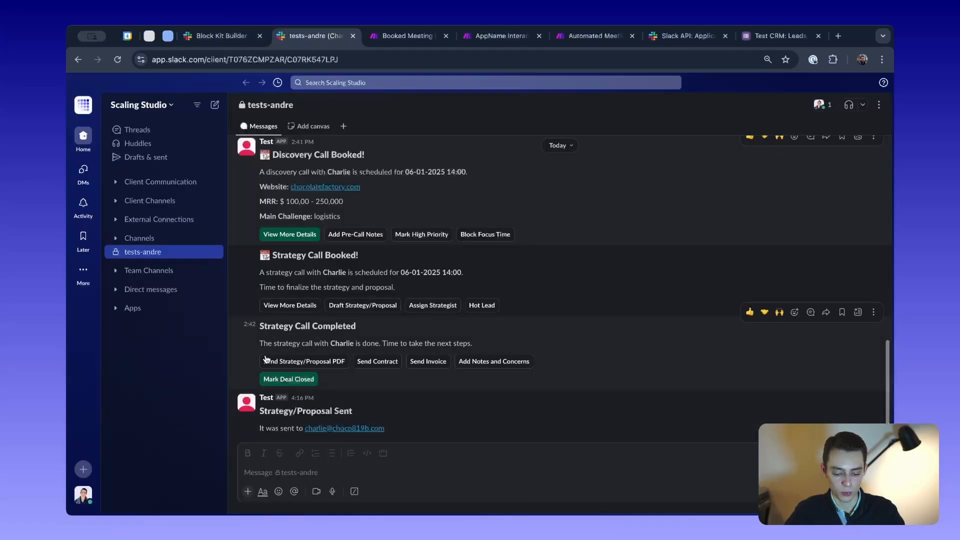
pyautogui.moveTo(259, 410); pyautogui.dragTo(356, 413)
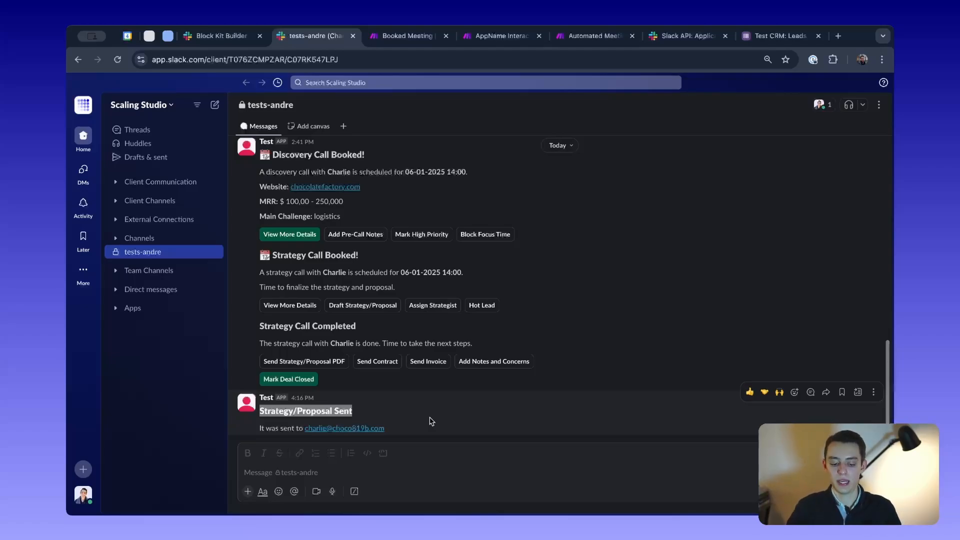
pyautogui.moveTo(399, 417); pyautogui.dragTo(273, 409)
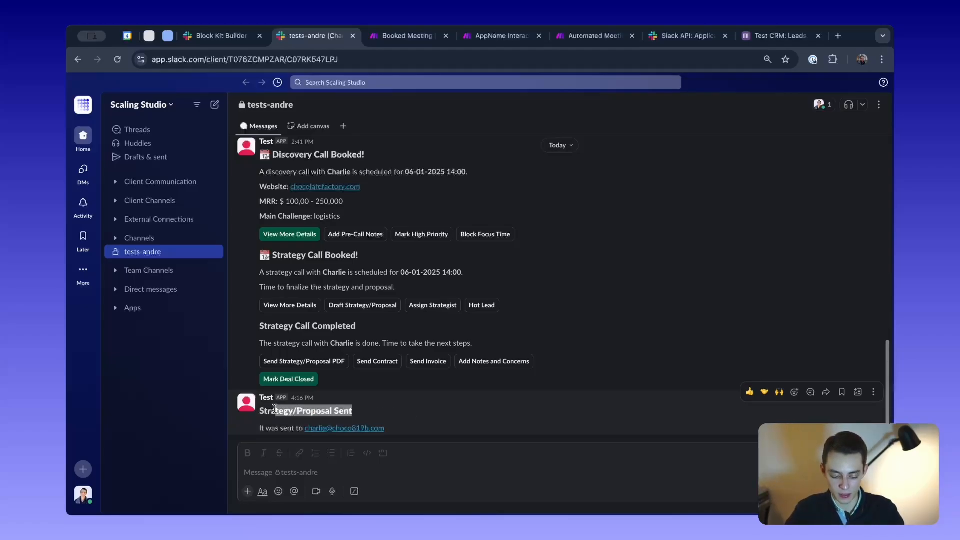
# Close the HTTP module in the AppName Interactions scenario and highlight the Strategy Call Completed heading in the Slack test channel
pyautogui.click(495, 36)
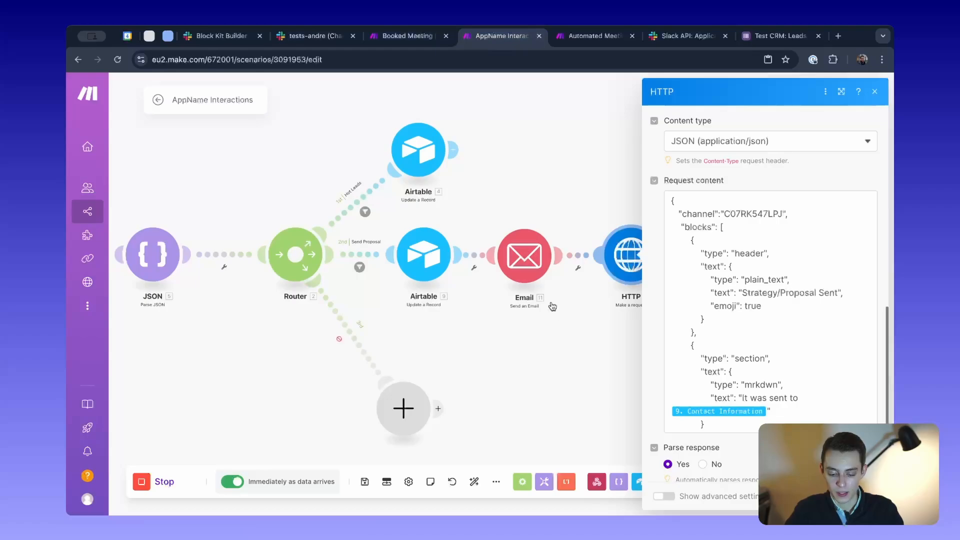
pyautogui.click(556, 361)
pyautogui.click(407, 36)
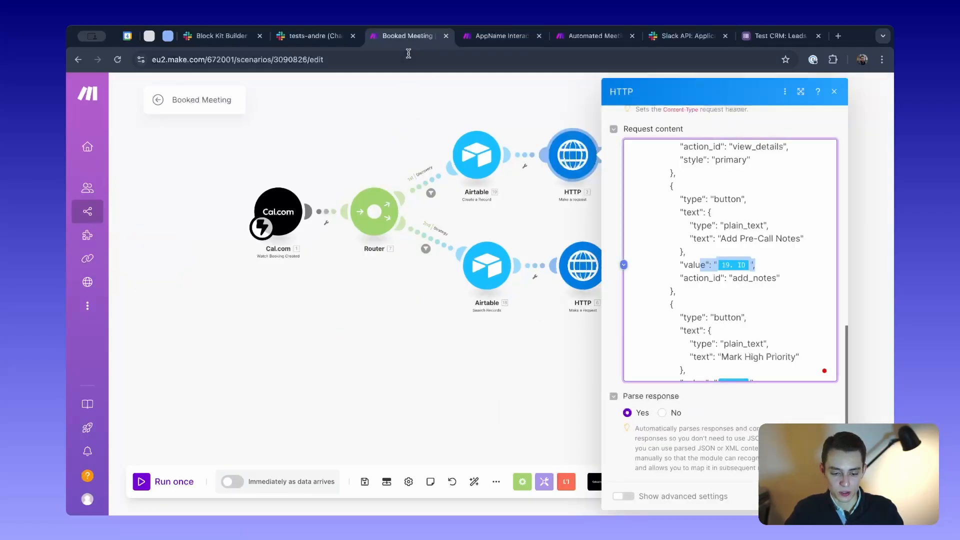
pyautogui.click(287, 37)
pyautogui.scroll(1, 368, 347)
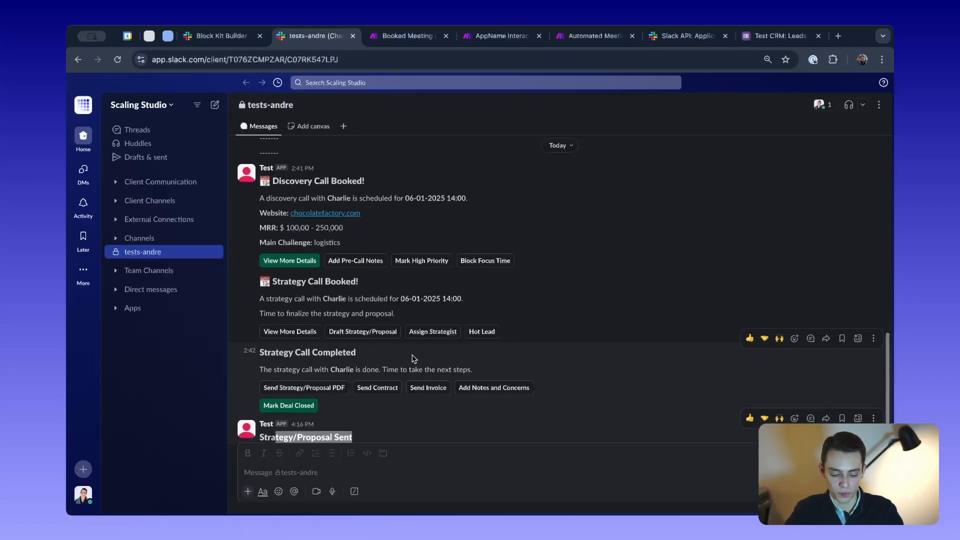
pyautogui.moveTo(414, 359); pyautogui.dragTo(261, 355)
pyautogui.scroll(-1, 464, 356)
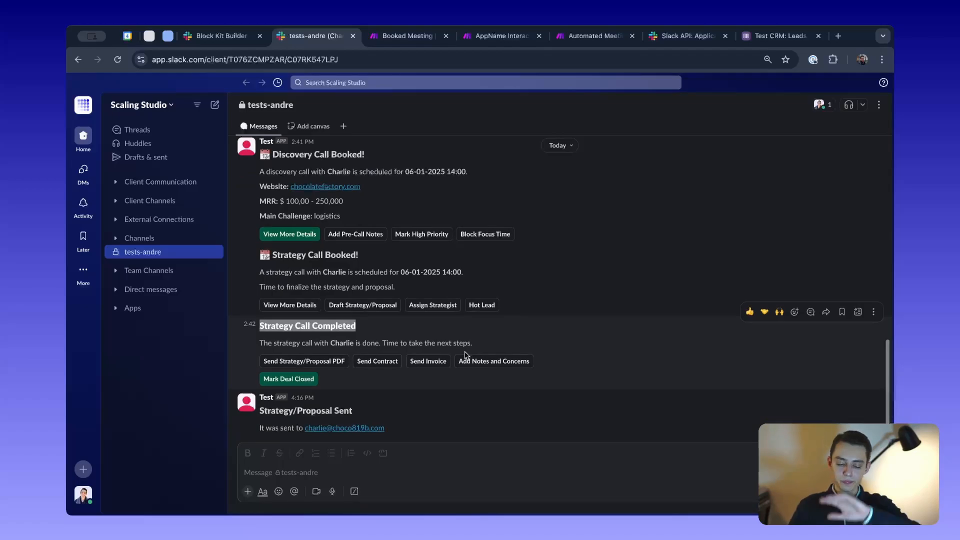
# Switch to the Automated Meeting Notes scenario in Make and review its flow from Google Drive to the Slack message
pyautogui.click(596, 40)
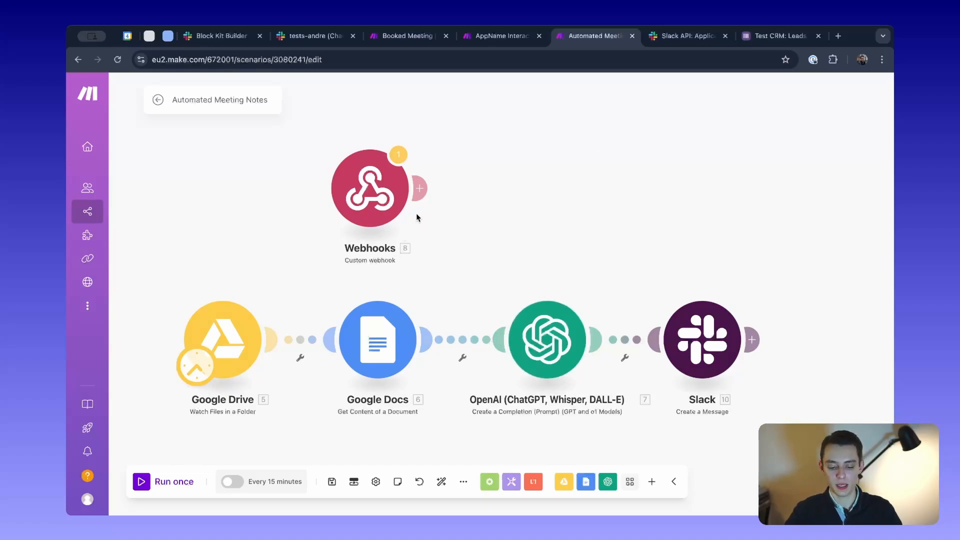
pyautogui.moveTo(622, 219); pyautogui.dragTo(774, 400)
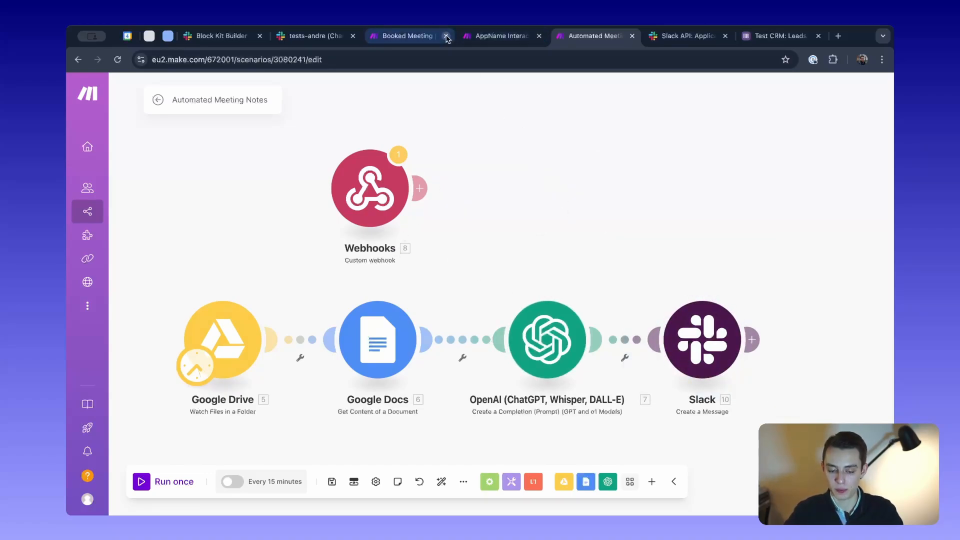
pyautogui.click(751, 339)
# Revisit the Booked Meeting scenario, and review the Strategy Call Completed message and its action buttons in the Slack test channel
pyautogui.click(406, 36)
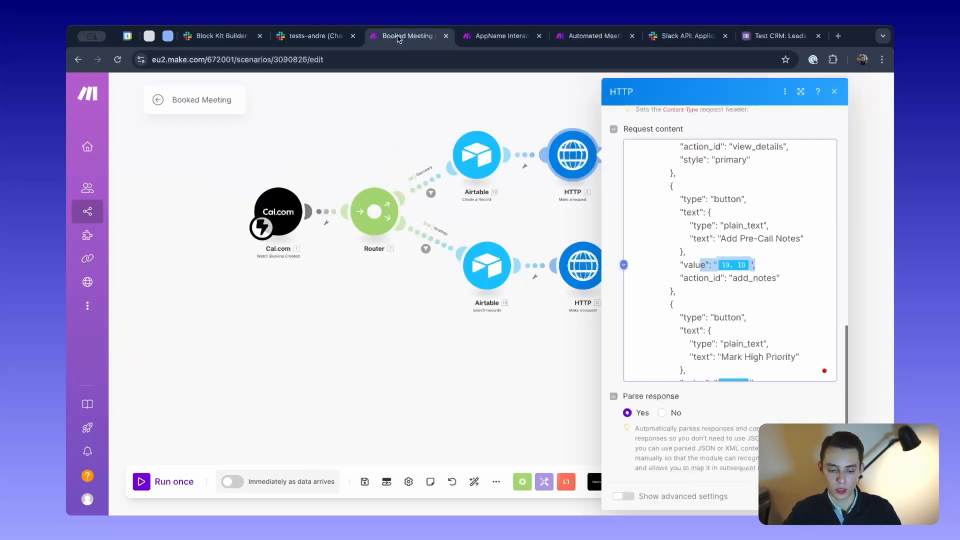
pyautogui.click(312, 35)
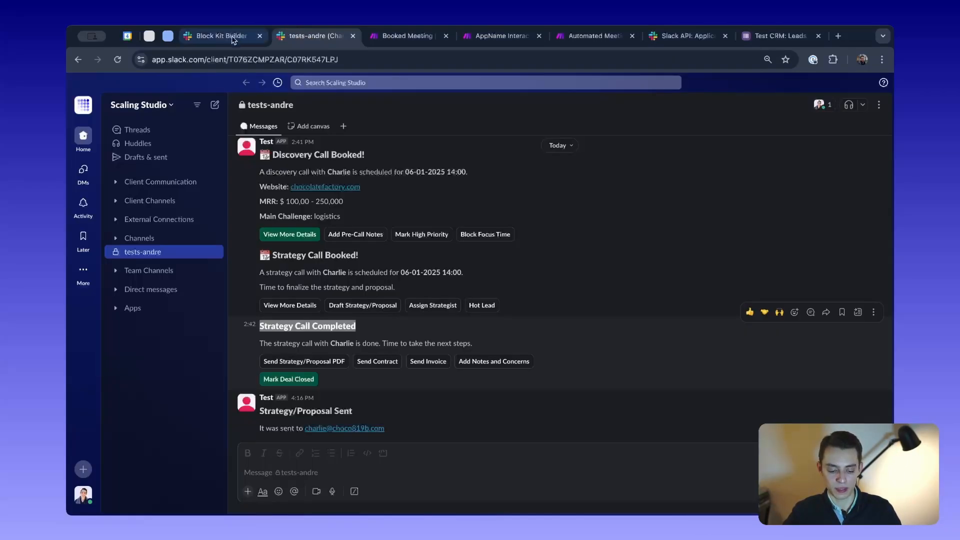
pyautogui.moveTo(268, 340); pyautogui.dragTo(525, 343)
pyautogui.click(390, 372)
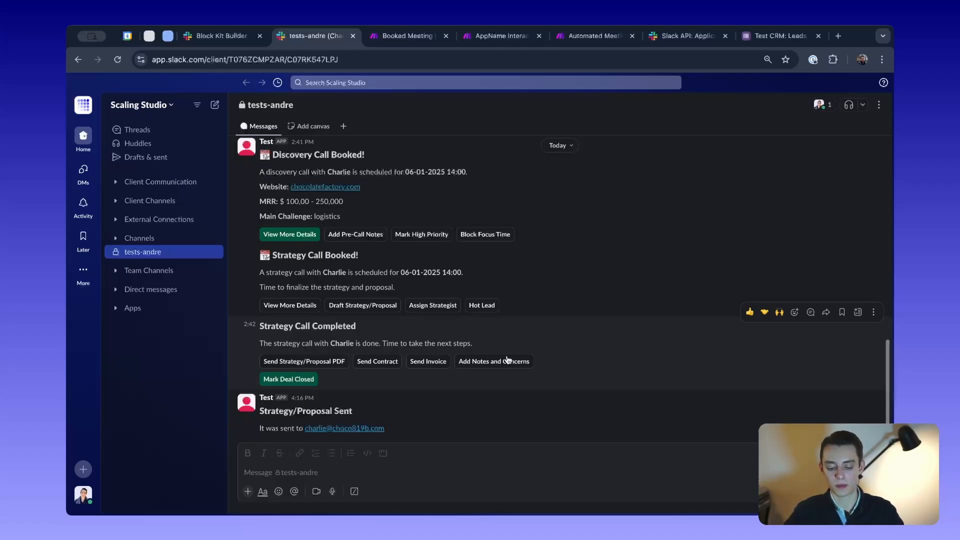
# Return to the AppName Interactions scenario in Make and review its whole flow from the webhook to the HTTP request
pyautogui.click(490, 38)
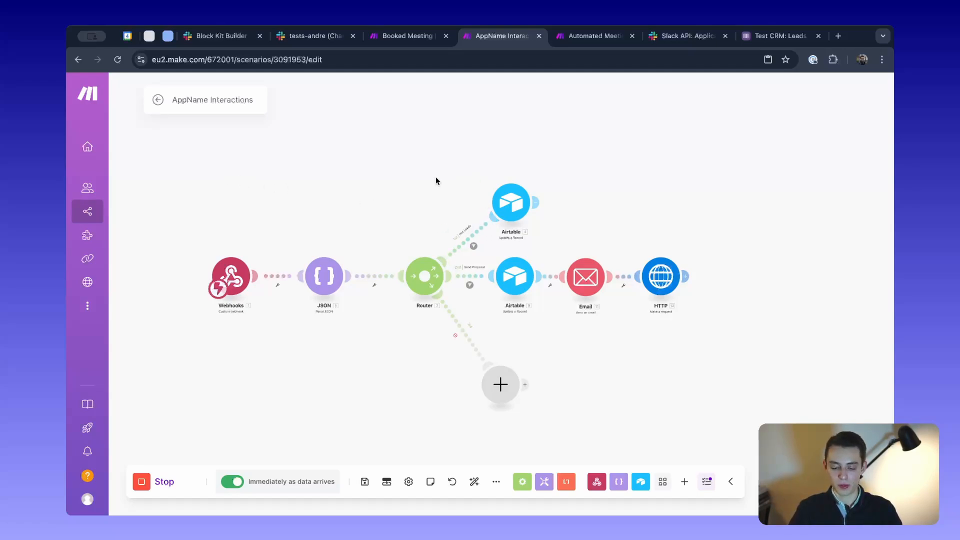
pyautogui.scroll(-2, 436, 179)
pyautogui.scroll(2, 436, 179)
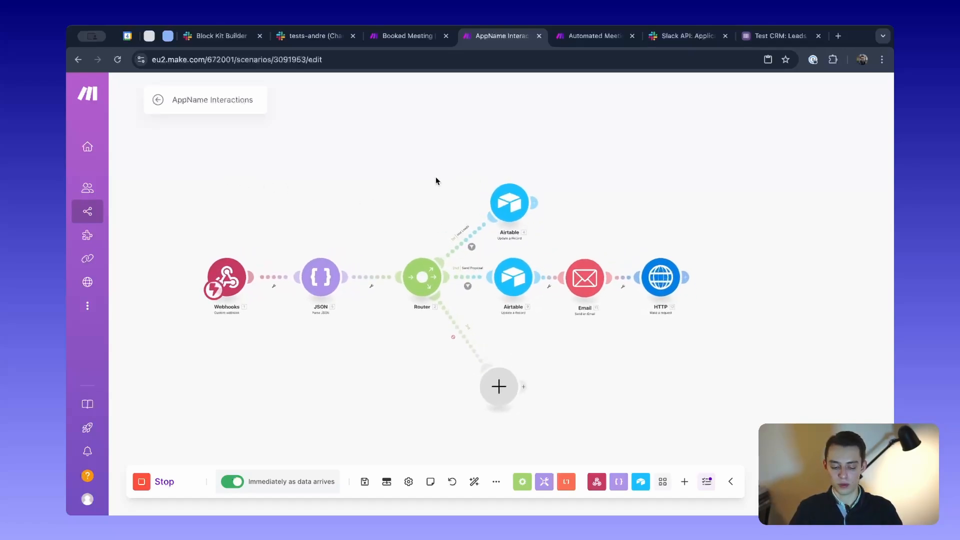
pyautogui.moveTo(436, 179); pyautogui.dragTo(392, 181)
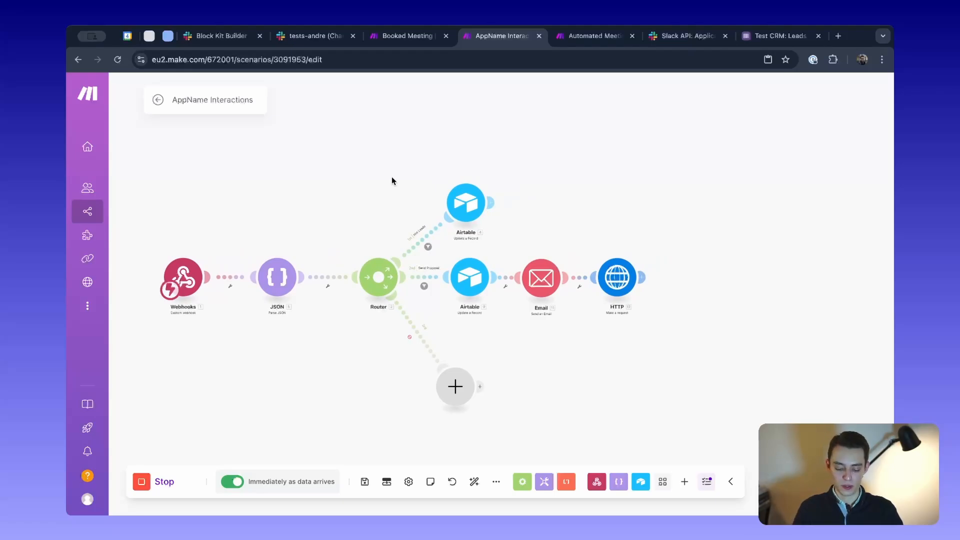